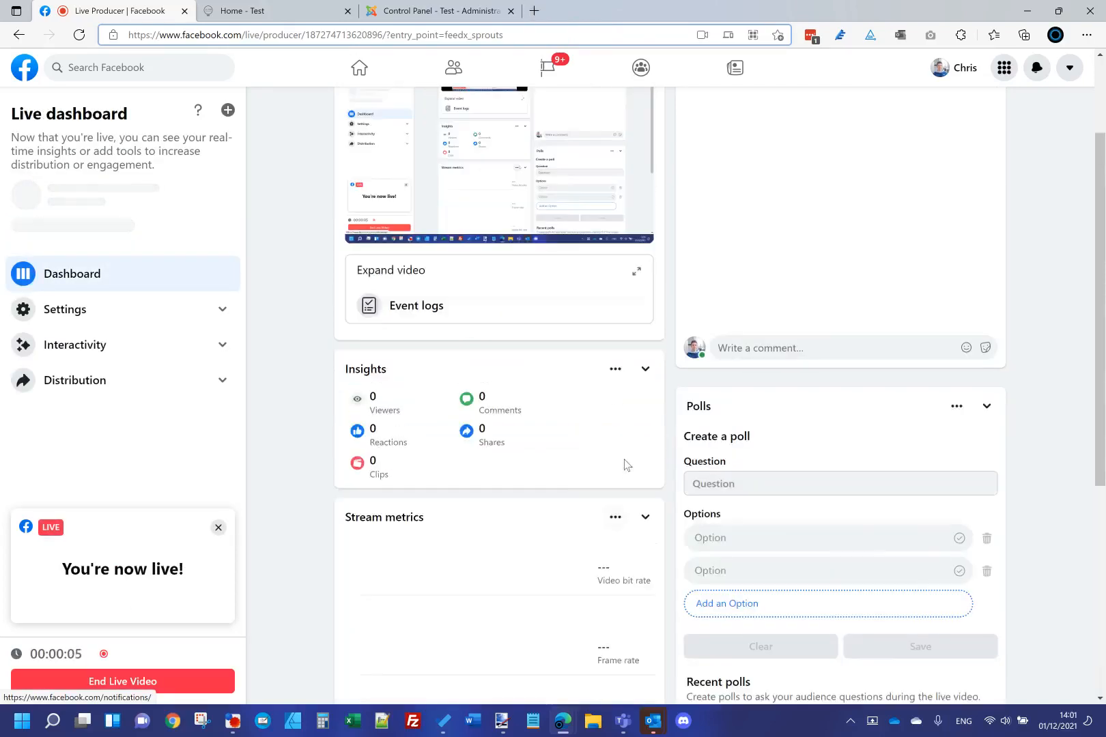
Step: Dismiss the "Create another event" tip on the live video dashboard
scroll(626, 466, "up", 2)
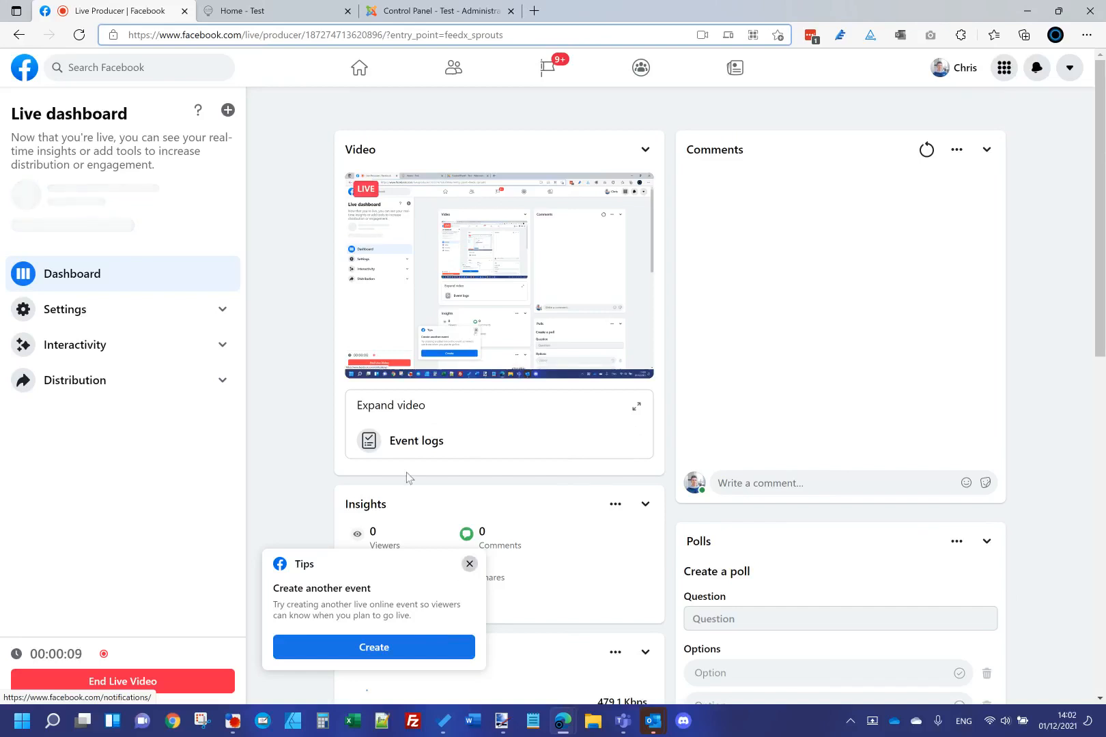
left_click(469, 564)
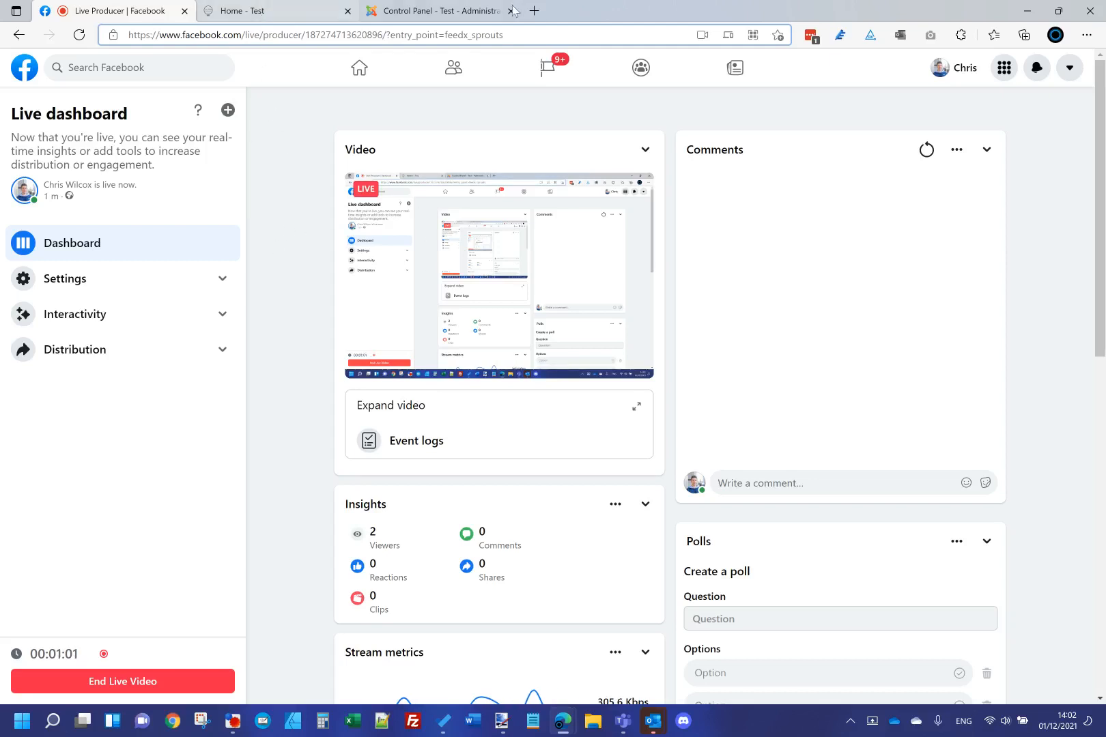
Step: View the Helix Ultimate product page on joomshaper.com in a separate tab, and close that tab
left_click(533, 11)
type("joomshaper.com")
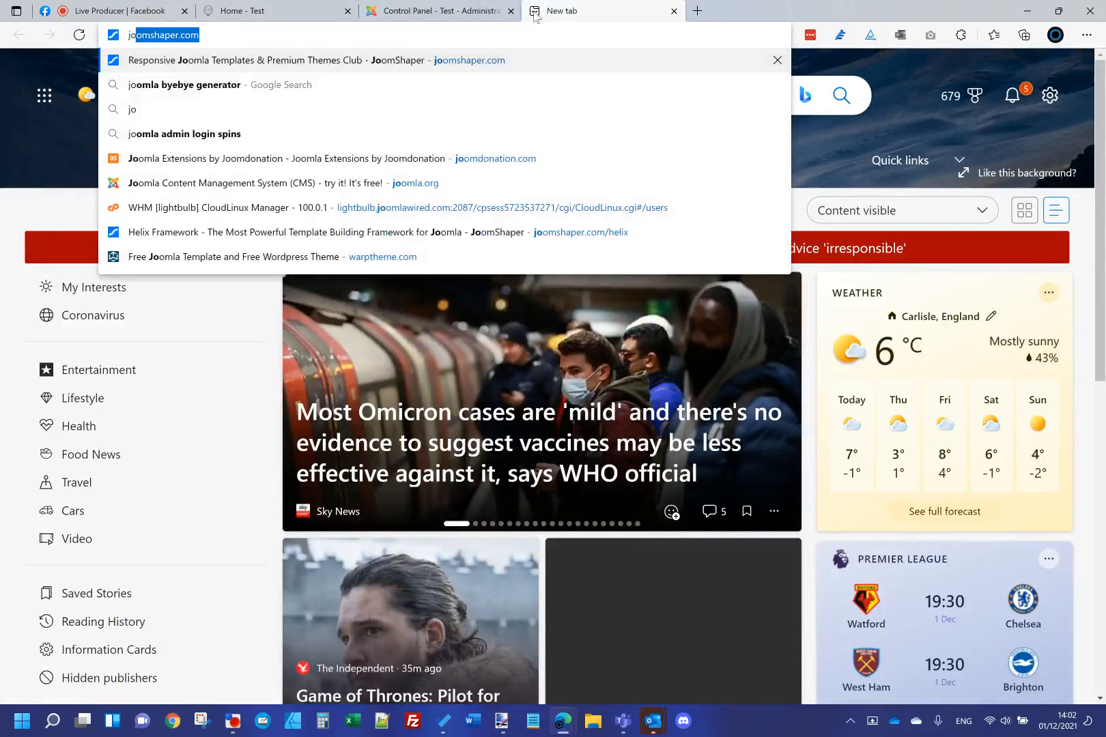
key("Return")
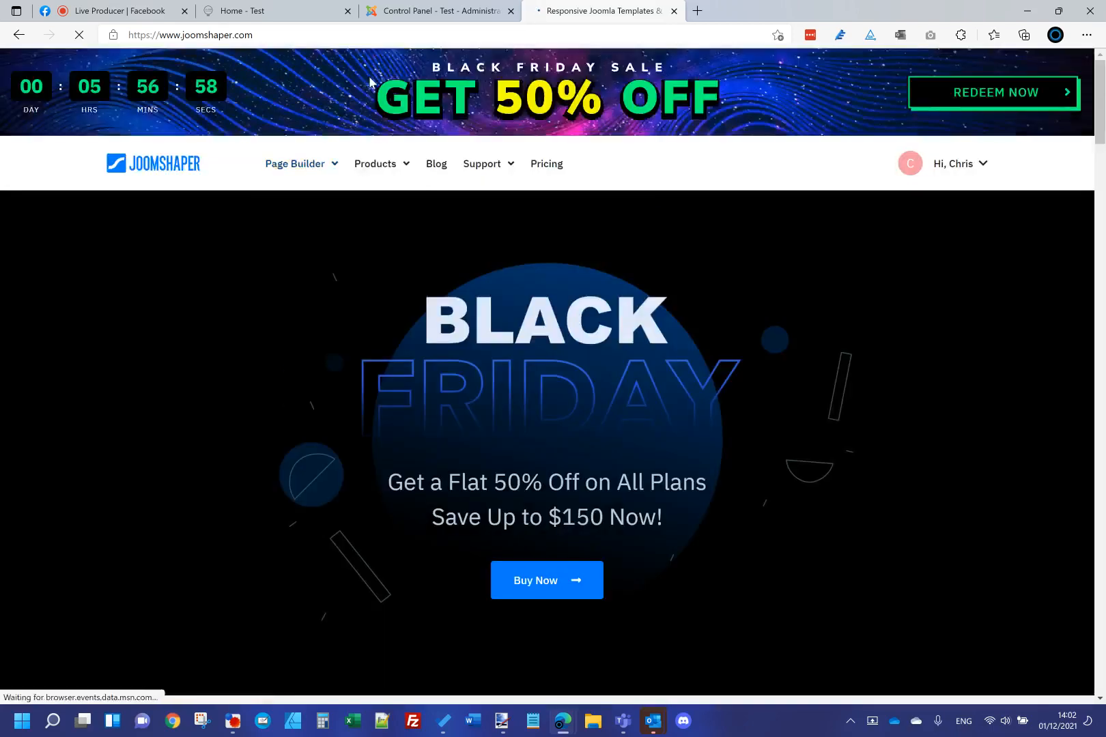
mouse_move(393, 166)
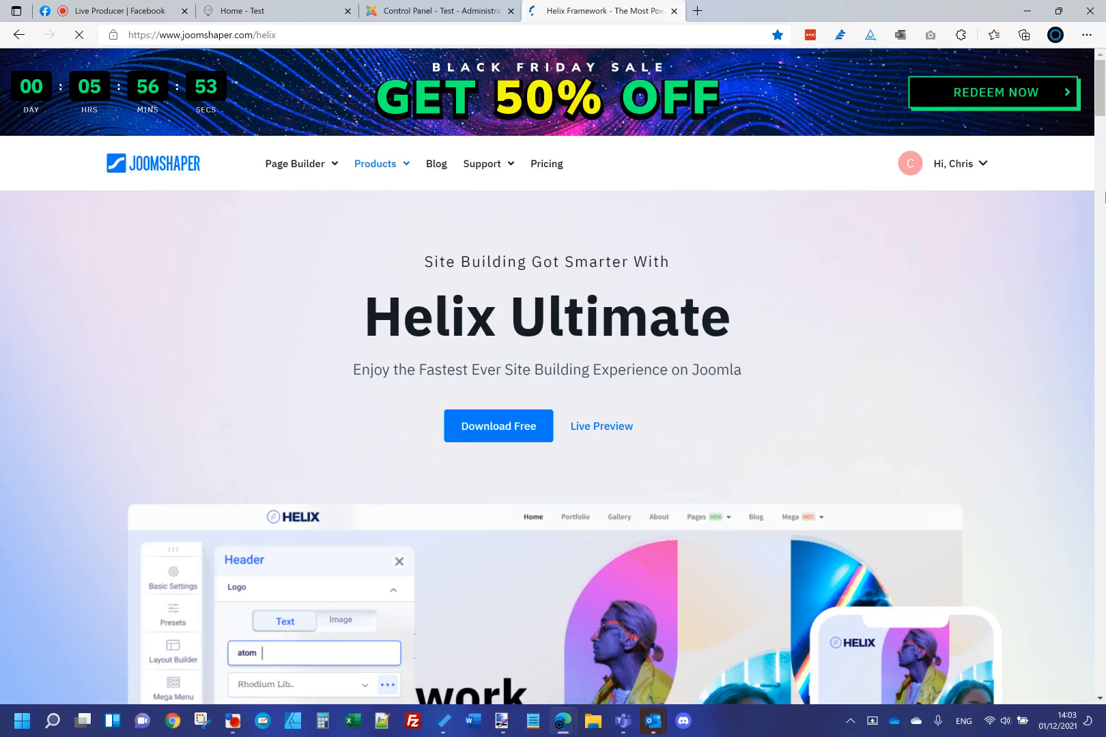
scroll(665, 294, "down", 2)
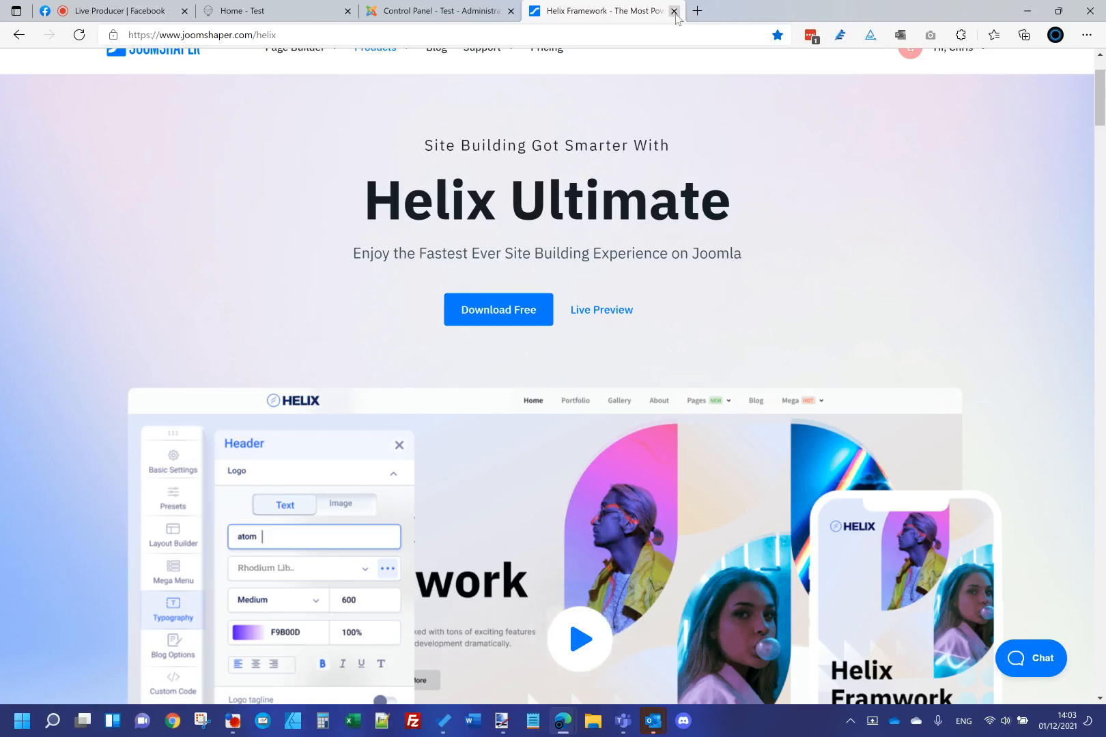
left_click(675, 11)
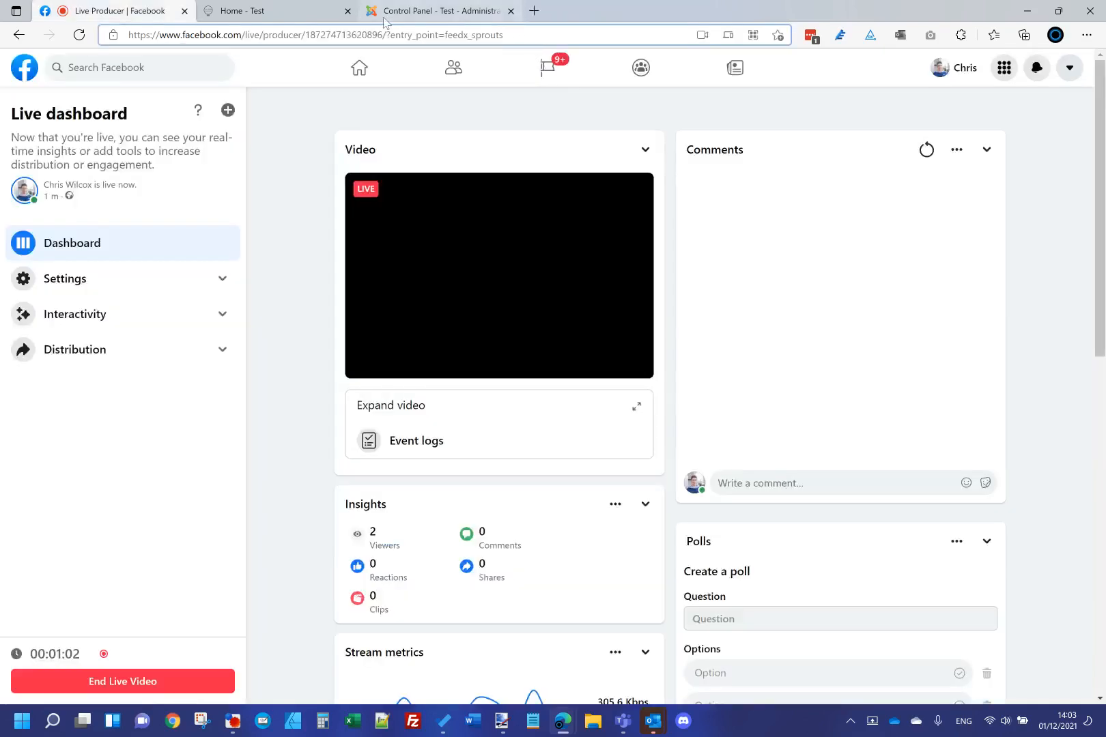
Step: In the Joomla administrator, open the shaper_helixultimate - Default site template style in the Helix Ultimate editor
left_click(301, 12)
left_click(388, 11)
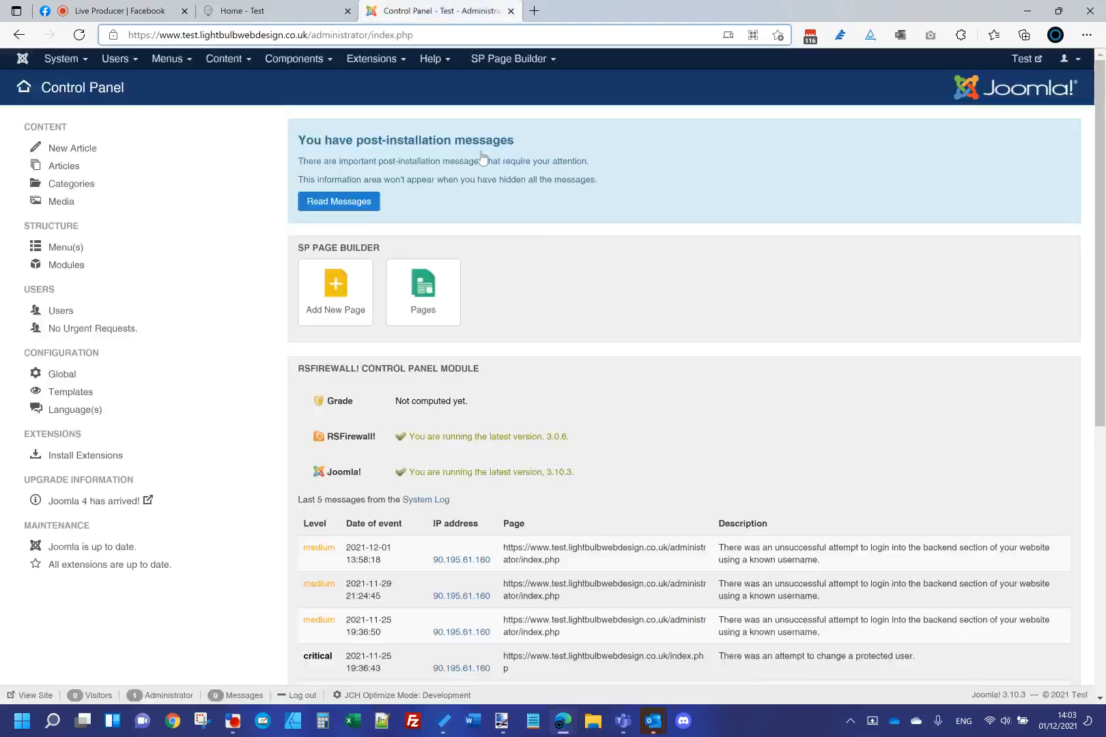
left_click(375, 61)
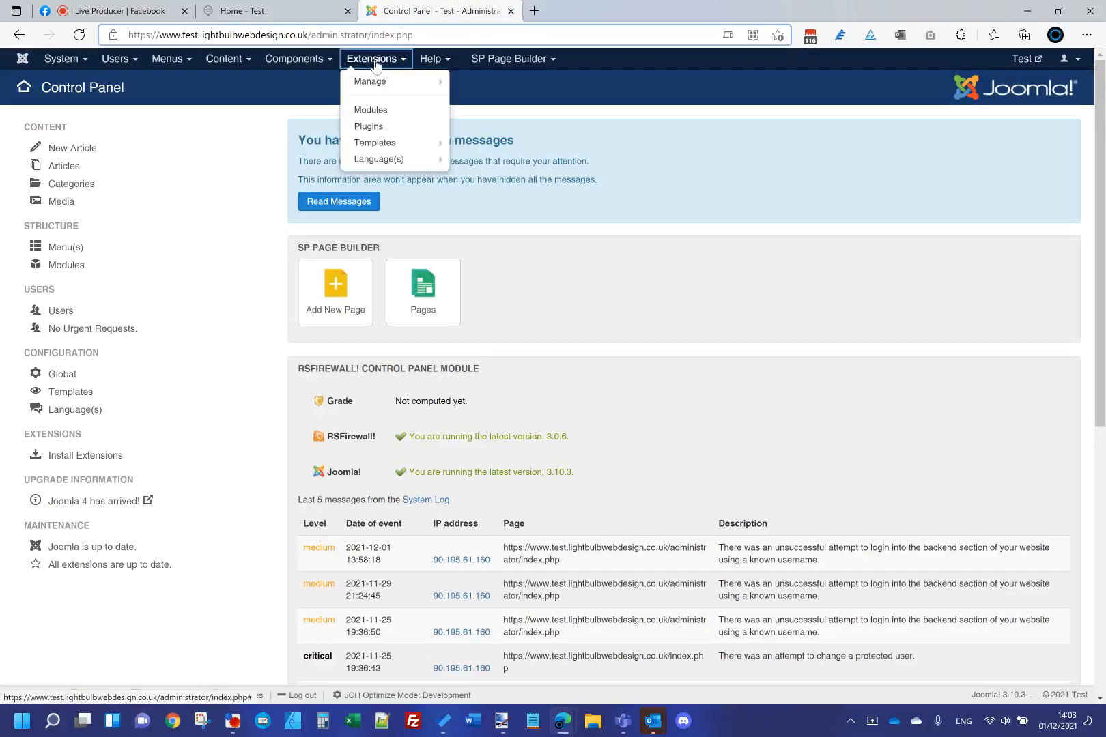
left_click(381, 142)
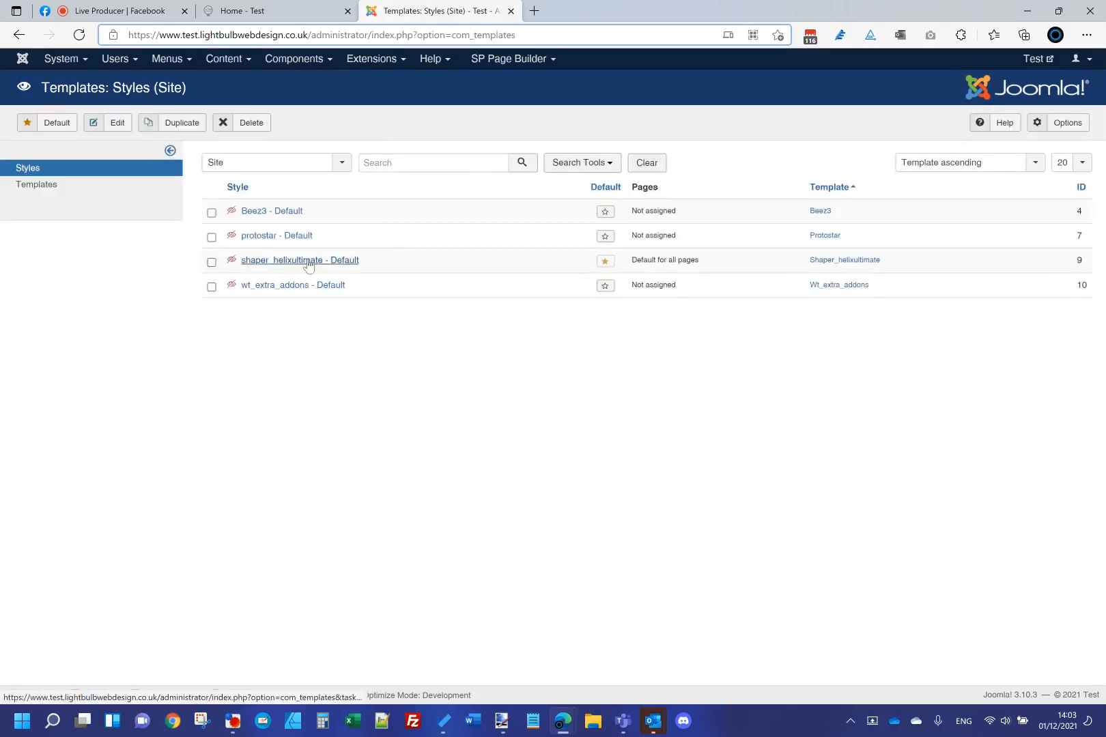
left_click(307, 261)
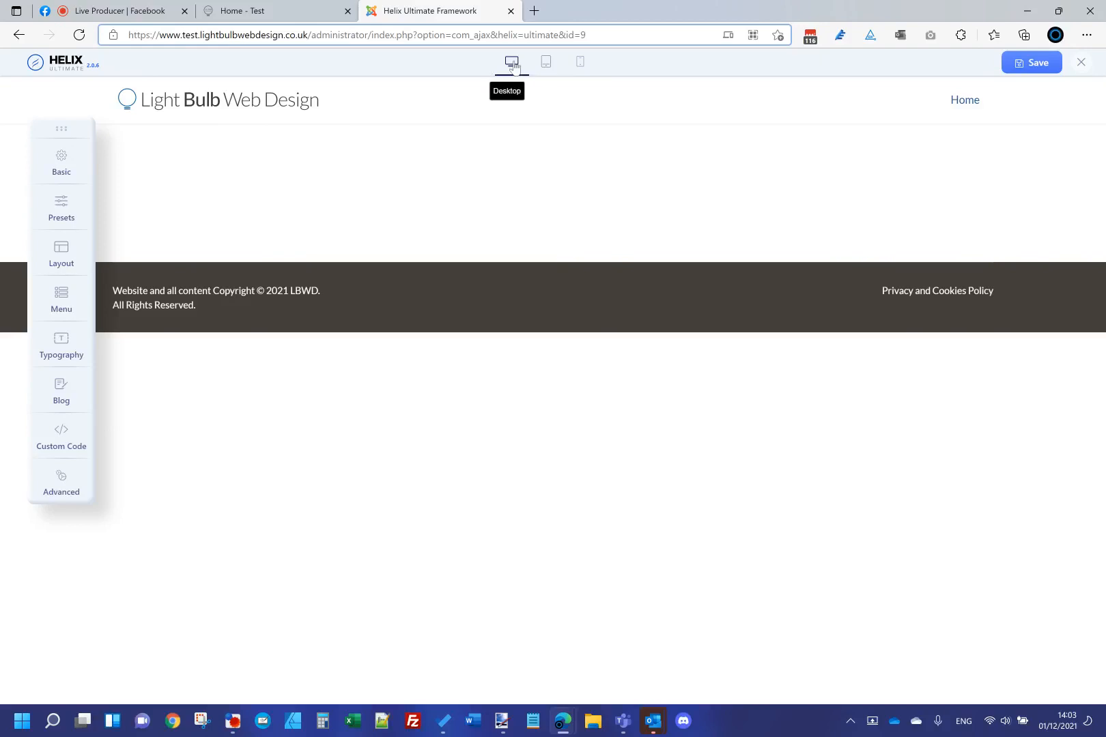
Step: Preview the site at tablet and mobile sizes, and return to the desktop preview
left_click(546, 63)
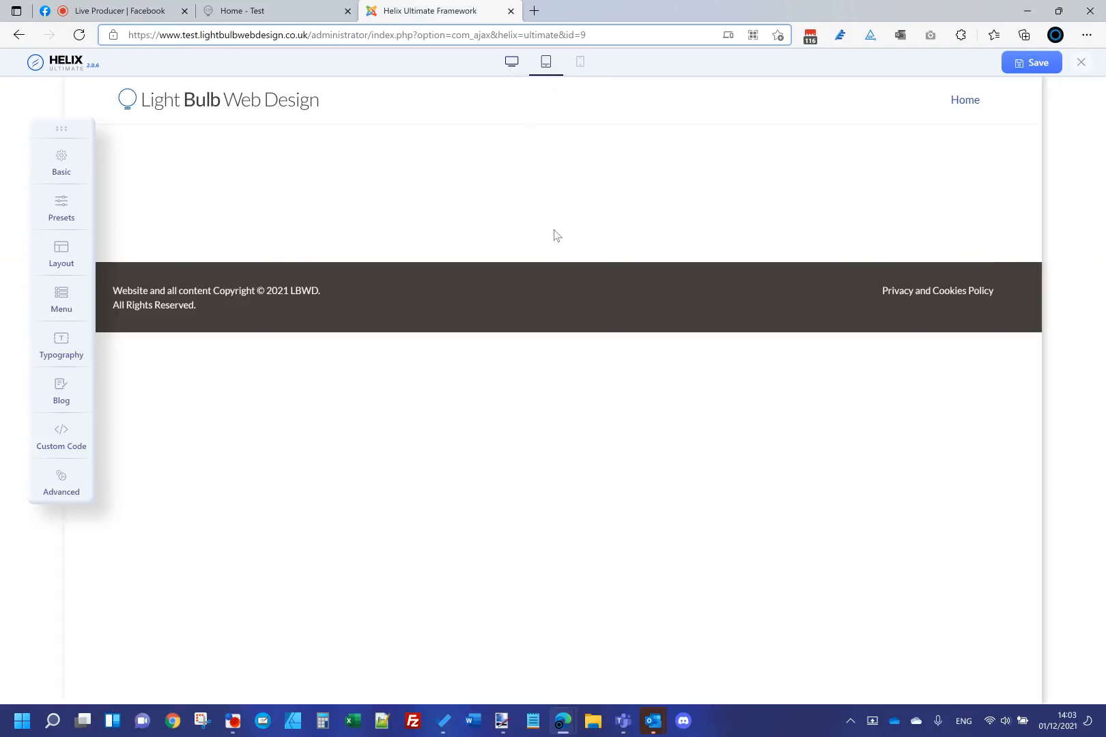
left_click(579, 62)
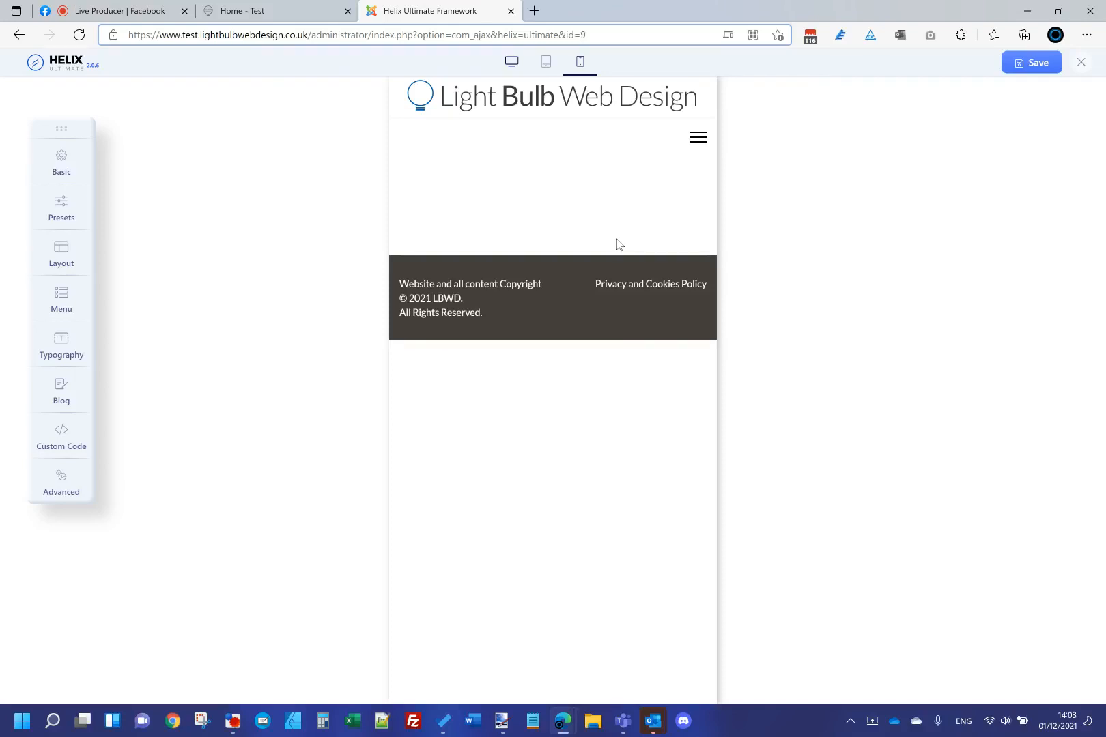
left_click(514, 67)
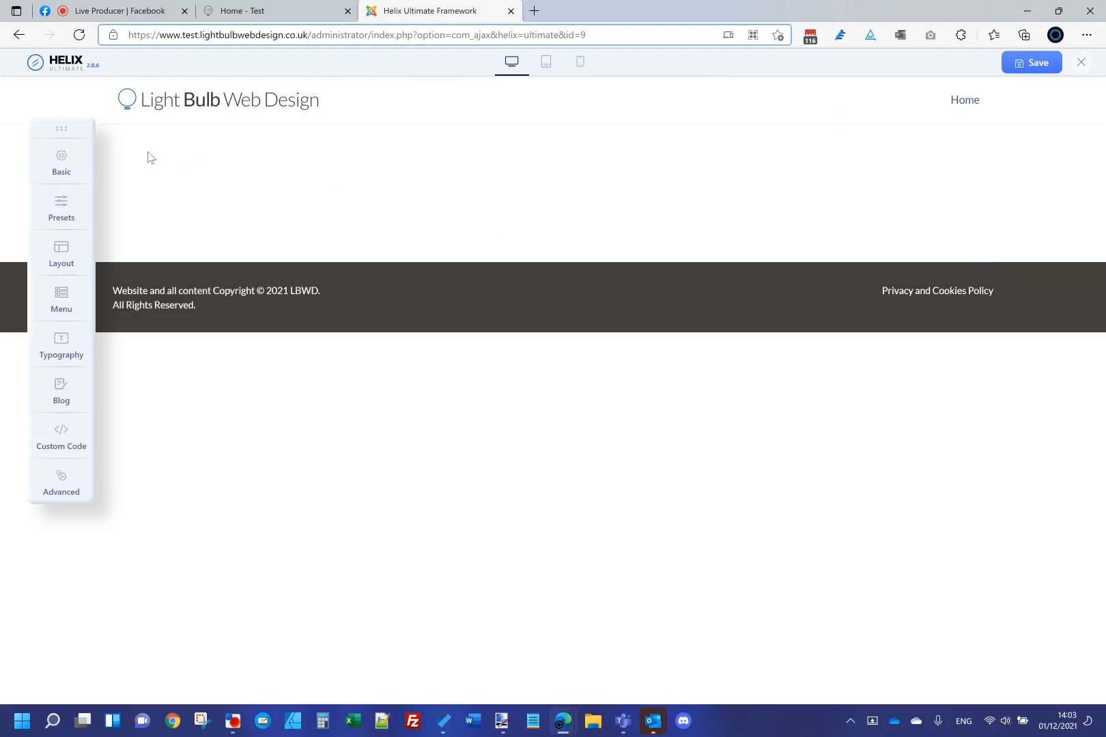
Step: Set the main logo in the Basic settings to the image light-bulb-web-design.svg
left_click(69, 159)
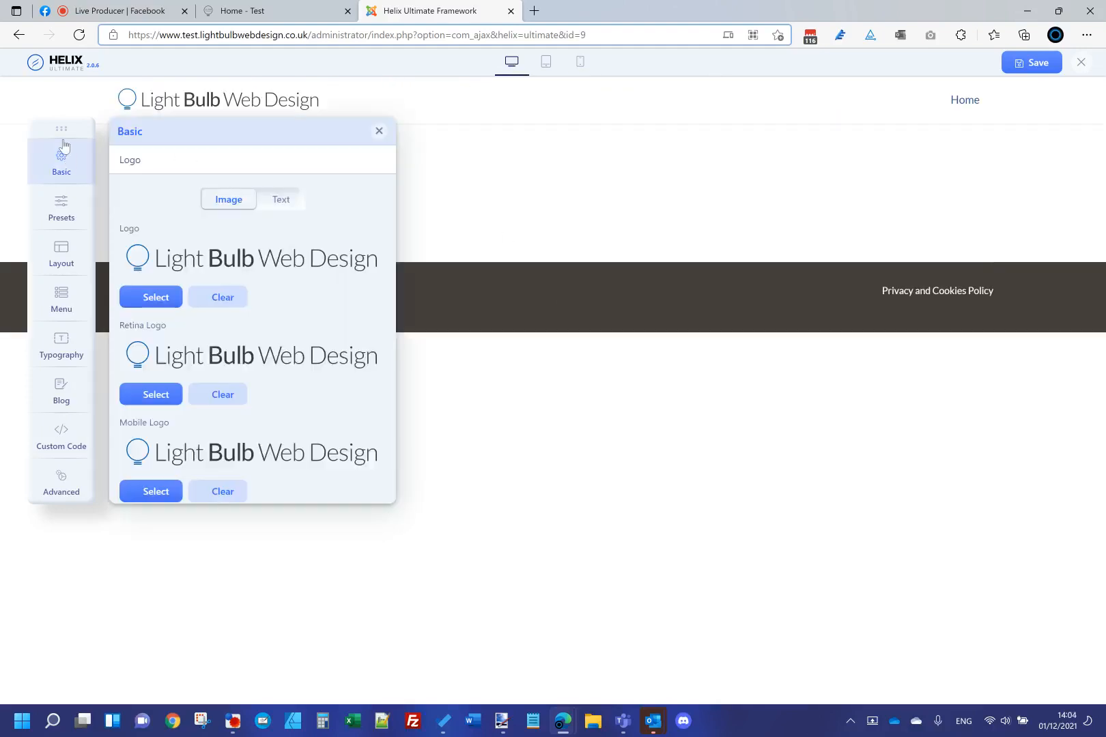
left_click(60, 200)
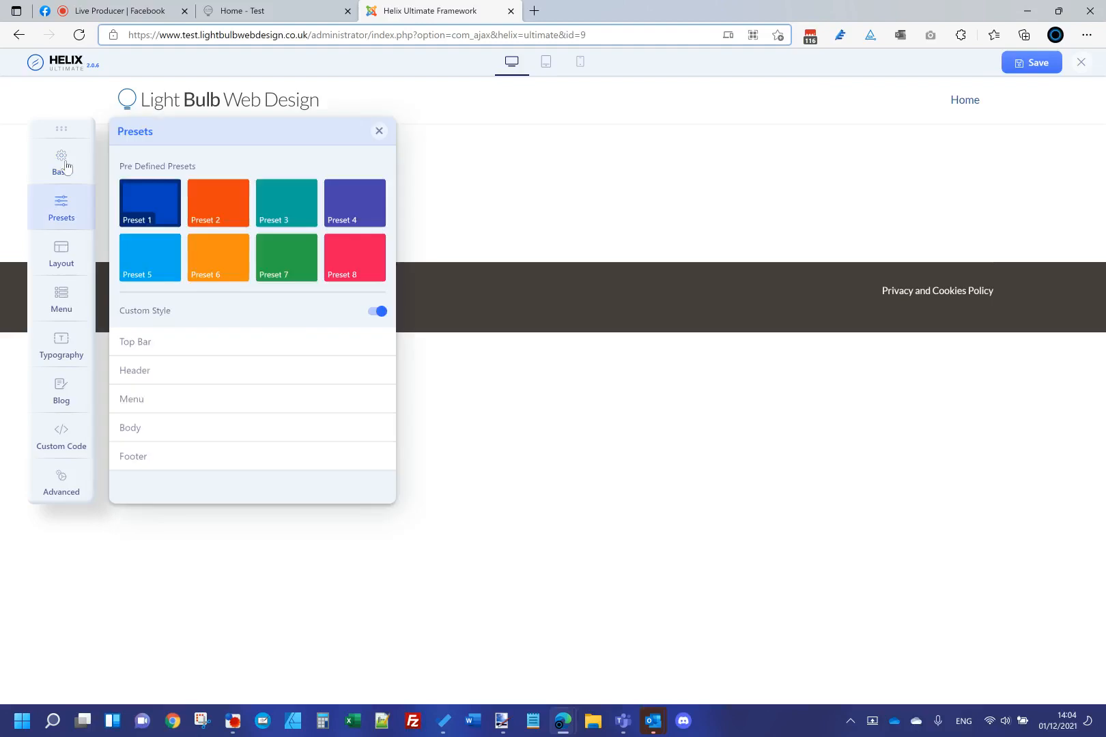
left_click(59, 165)
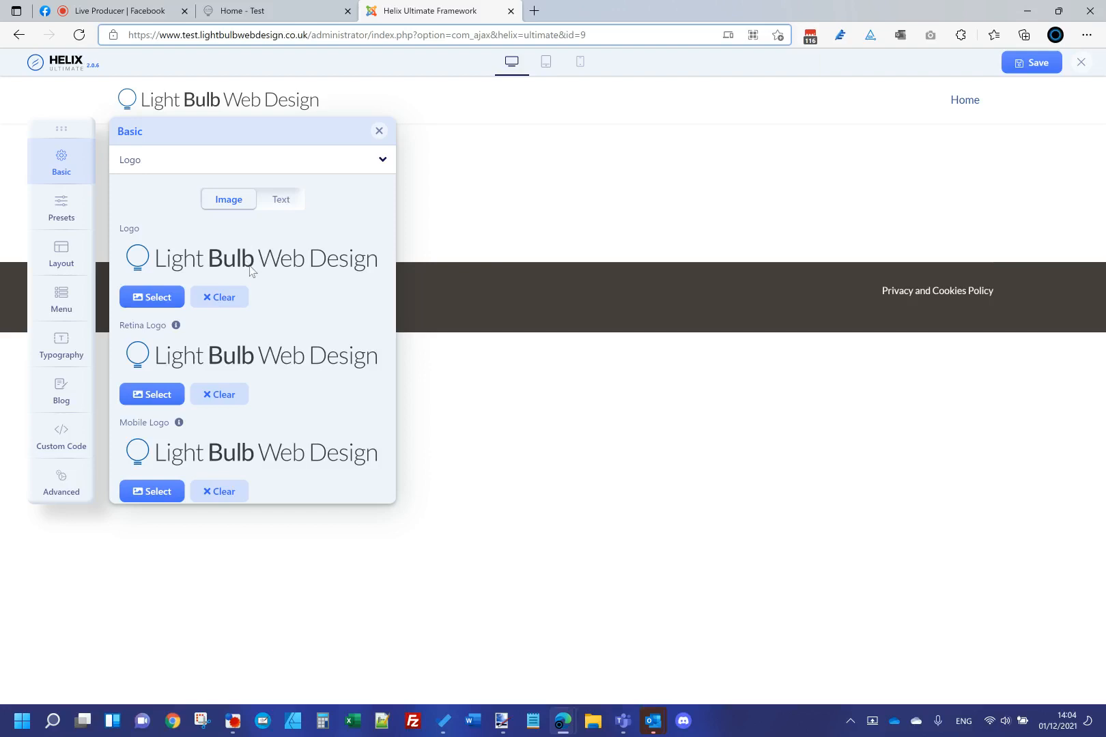
left_click(159, 298)
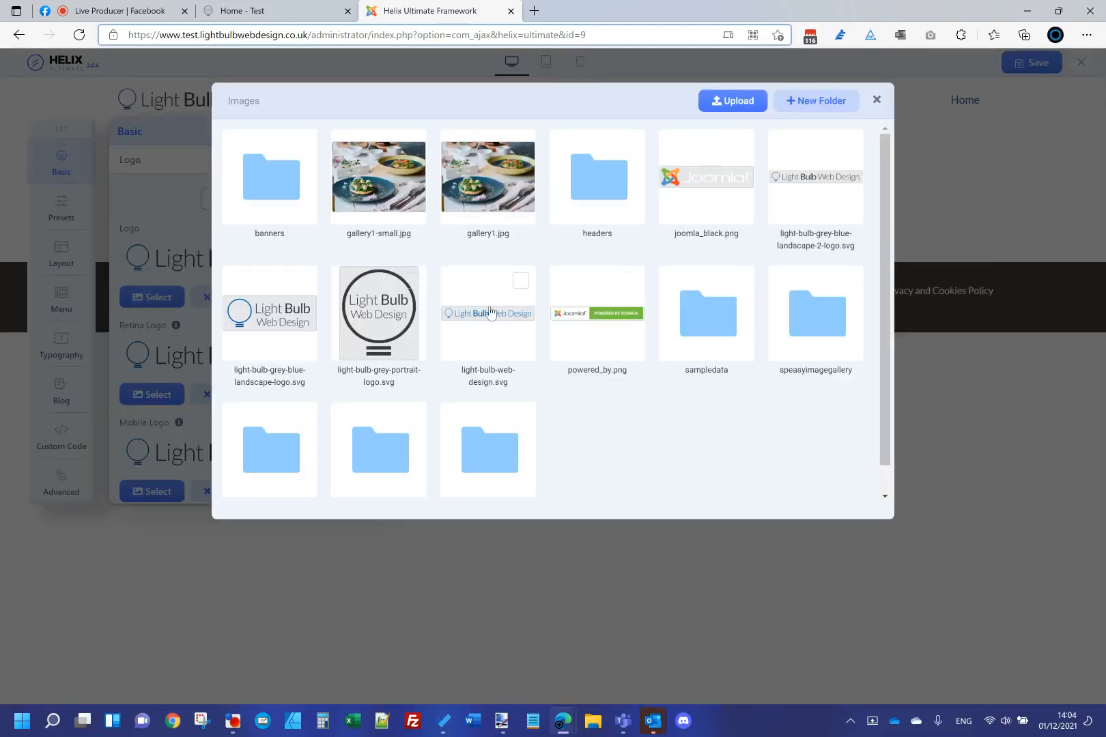
left_click(490, 312)
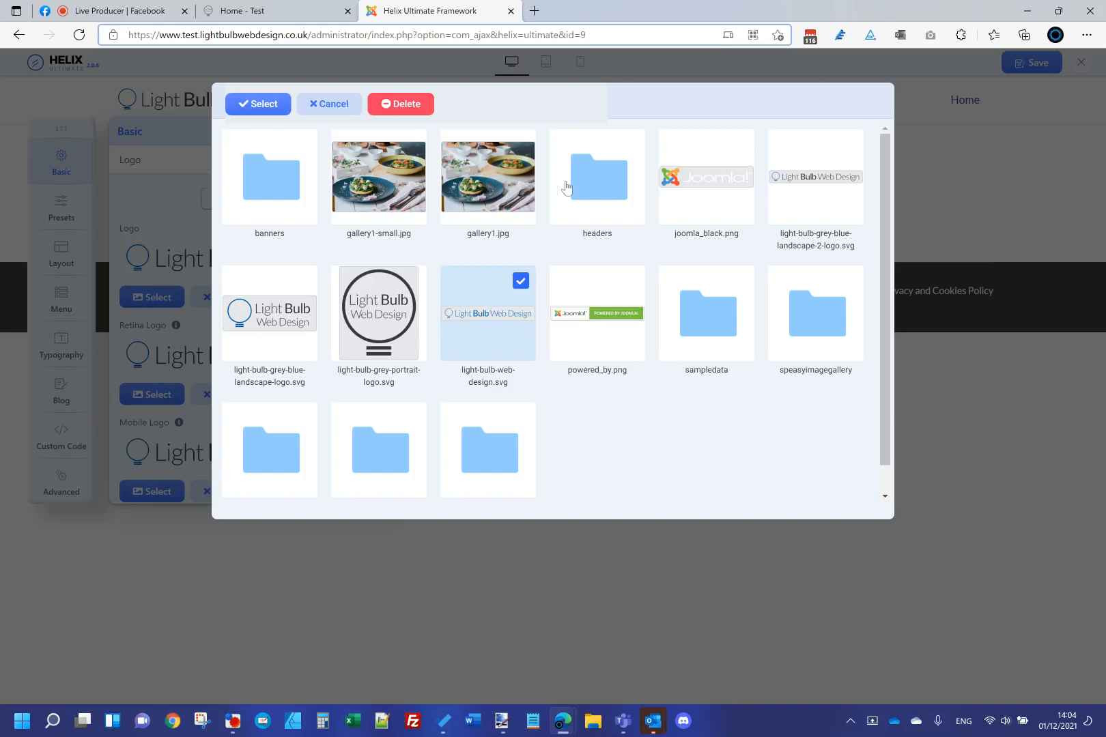
left_click(260, 104)
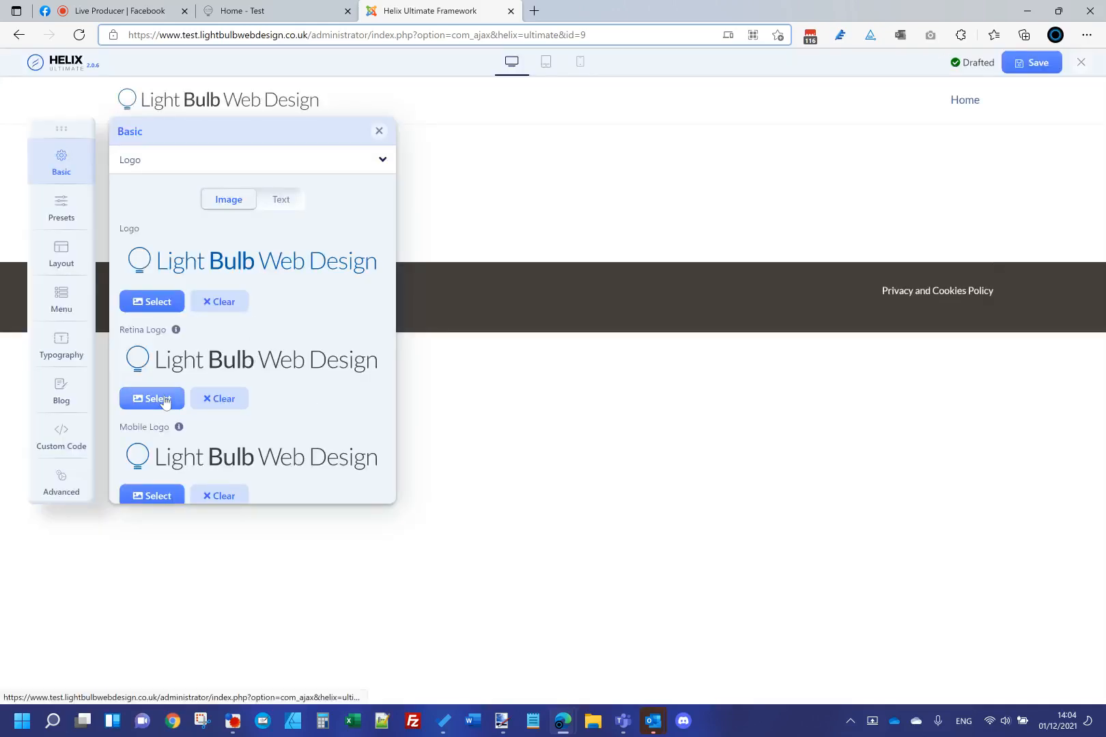
left_click(160, 400)
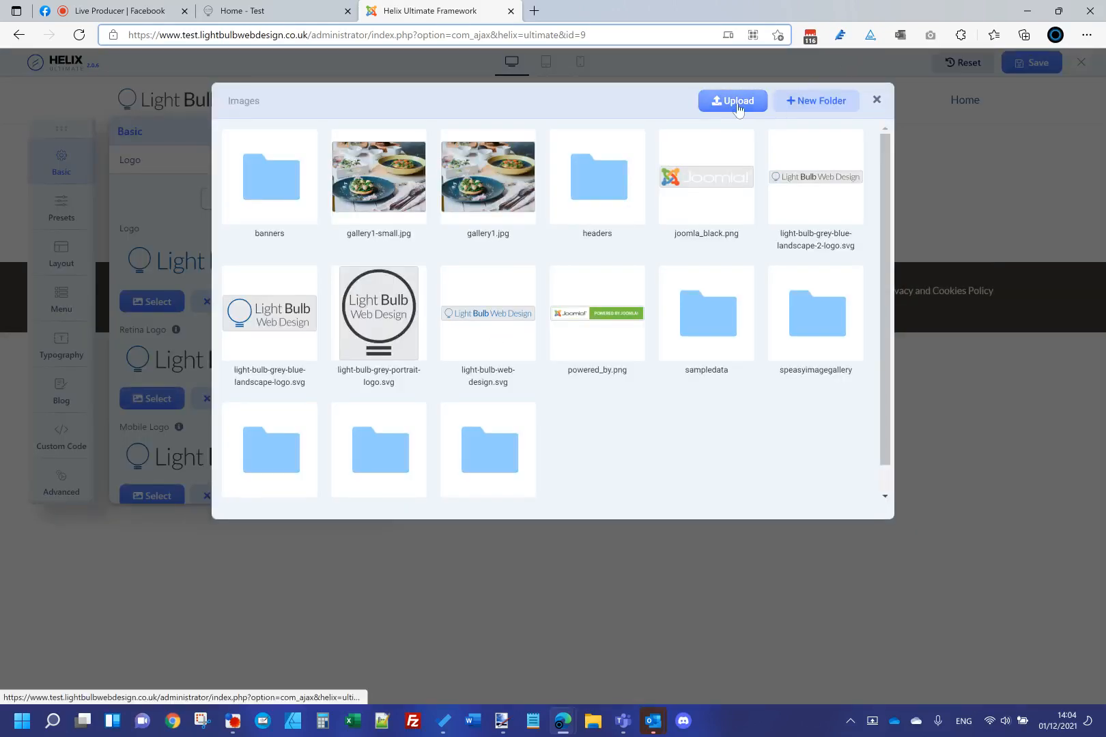
left_click(737, 102)
left_click(1091, 12)
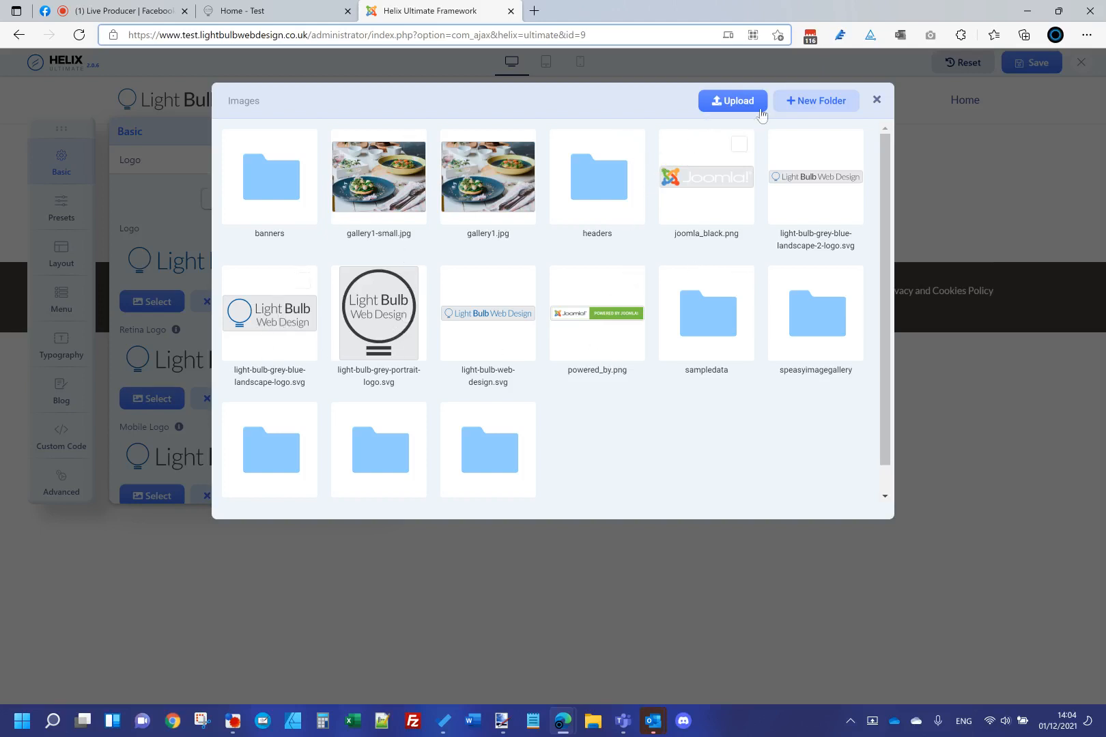
left_click(877, 101)
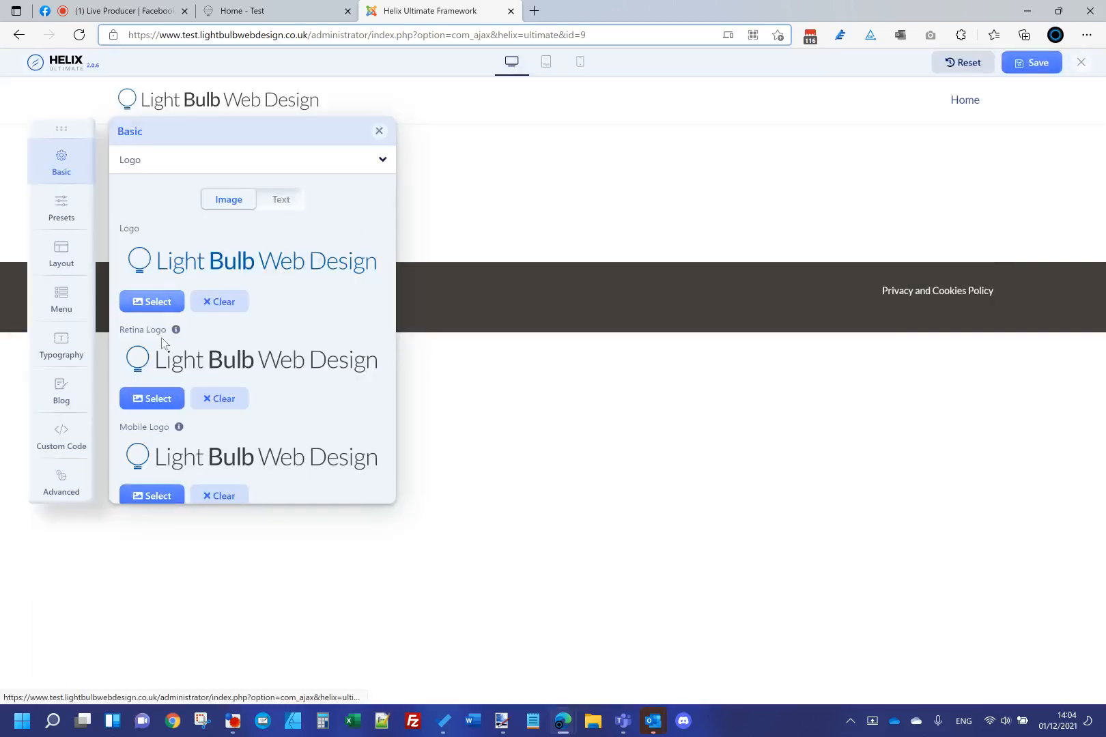
Step: Set the main logo image to light-bulb-grey-blue-landscape-2-logo.svg
scroll(154, 409, "down", 1)
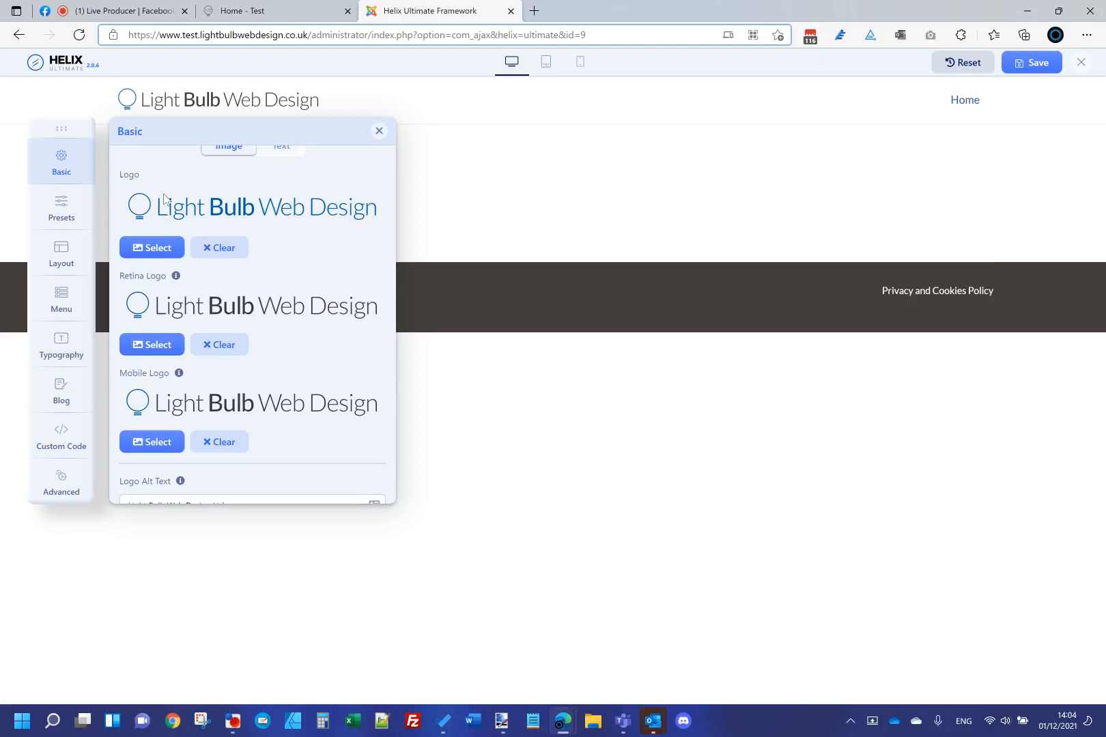
left_click(162, 248)
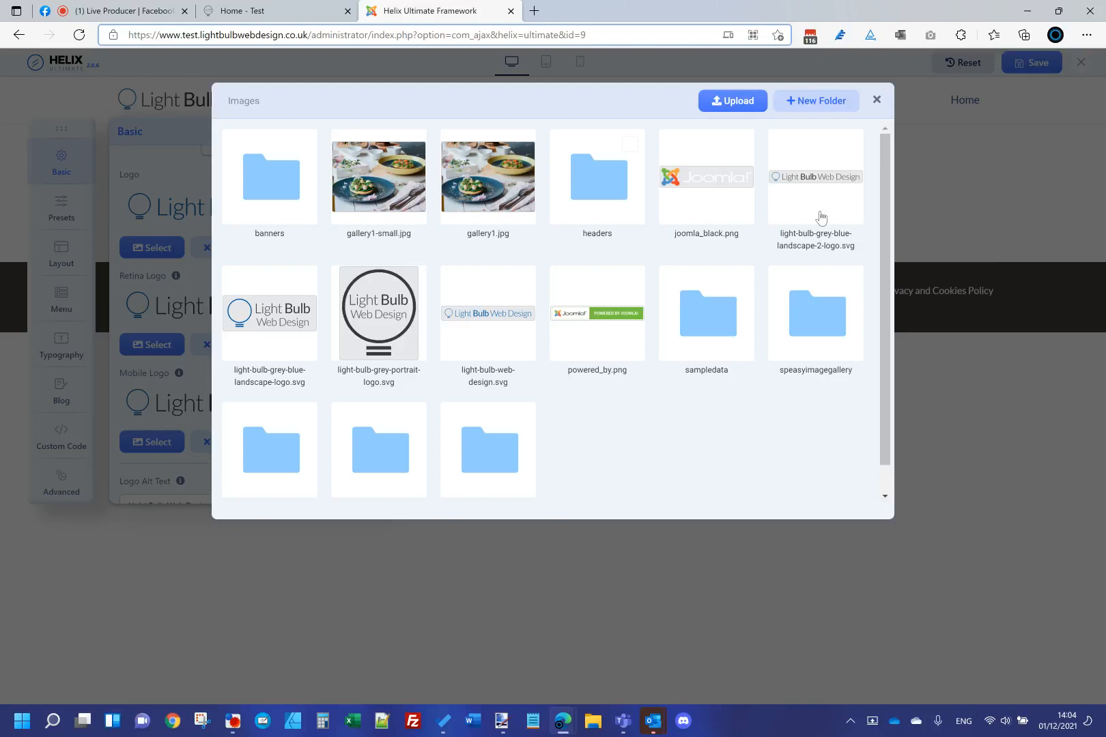
left_click(839, 180)
left_click(262, 106)
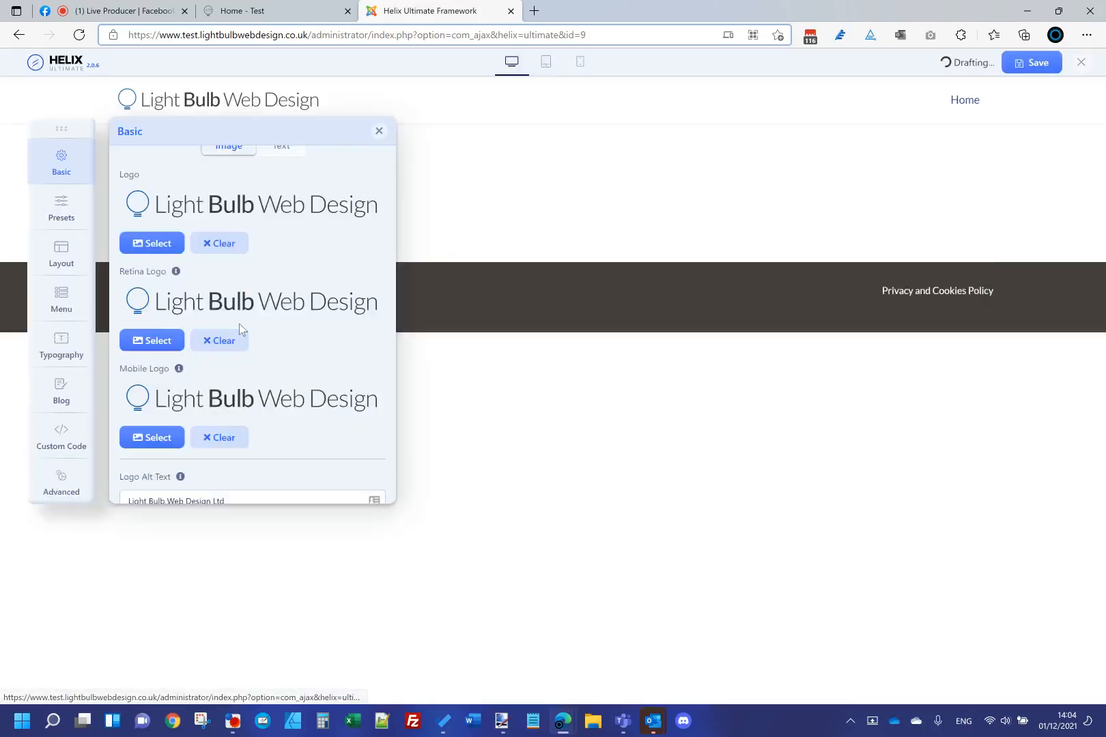
Step: Check the logo alt text in the Basic settings and move the floating settings panel lower, clear of the page header
scroll(240, 341, "down", 2)
triple_click(255, 394)
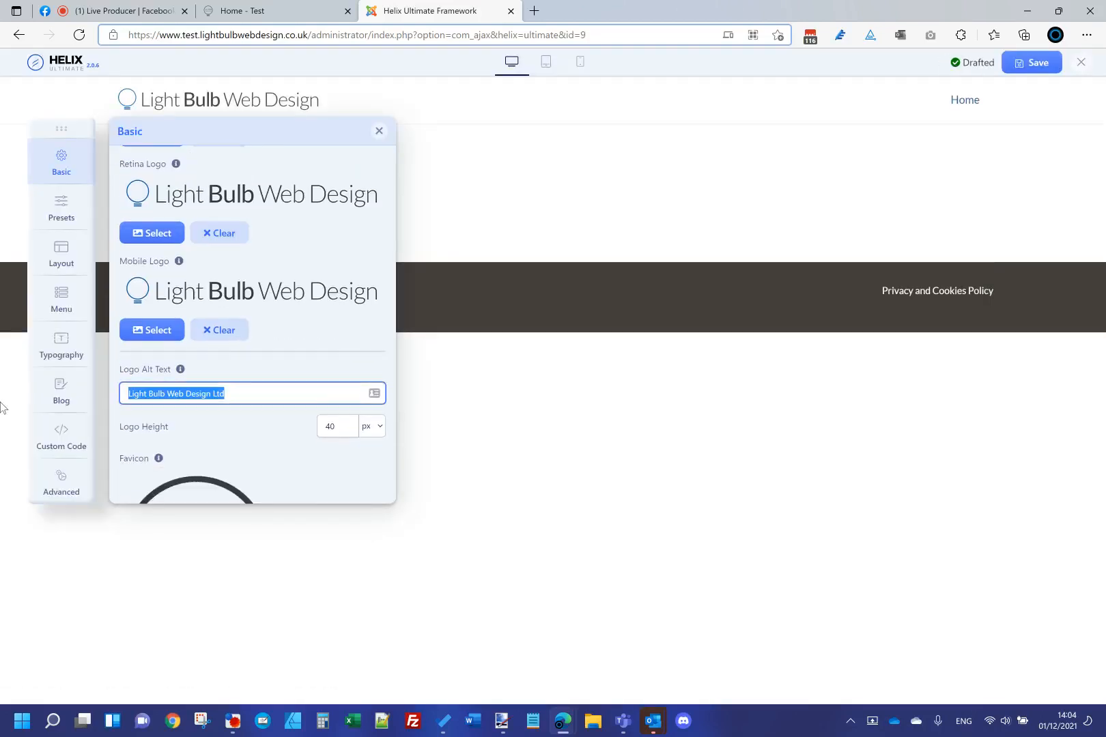
left_click(265, 391)
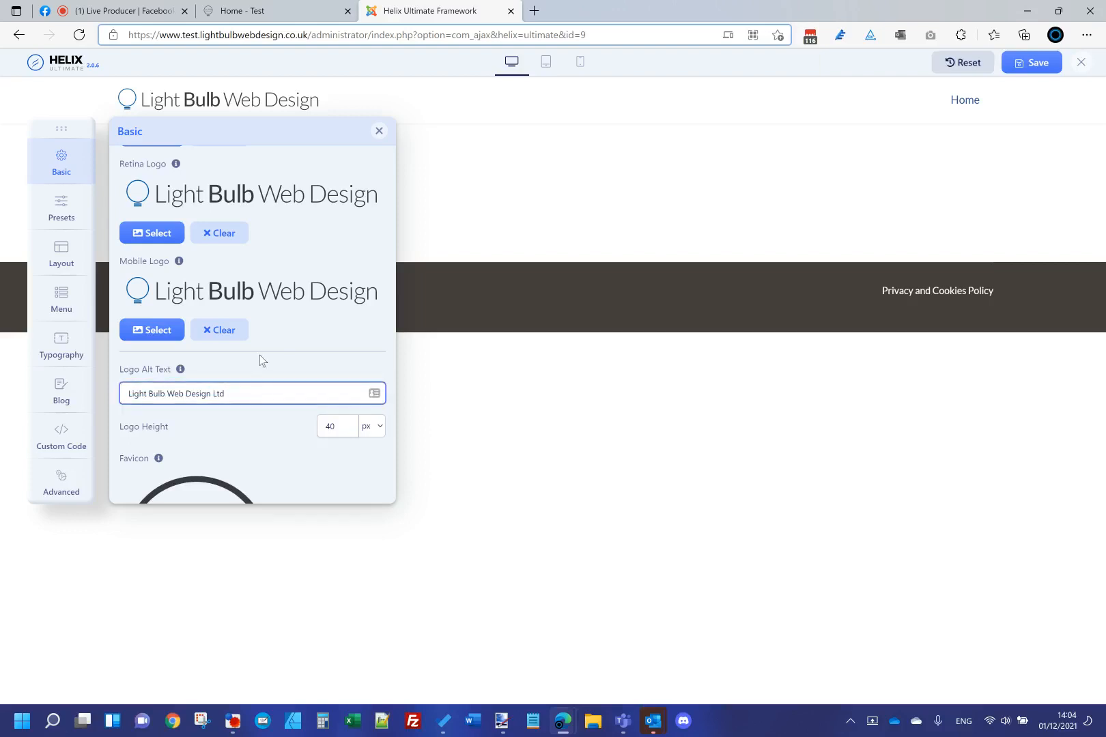
scroll(260, 361, "down", 1)
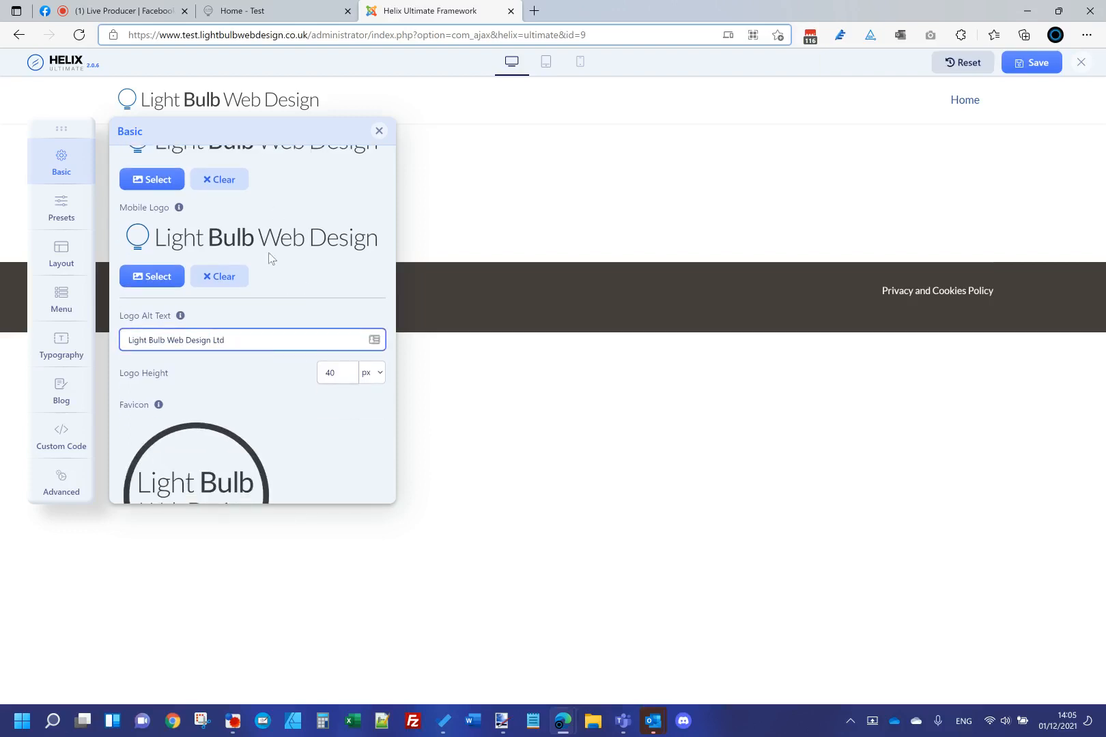
left_click_drag(67, 131, 89, 206)
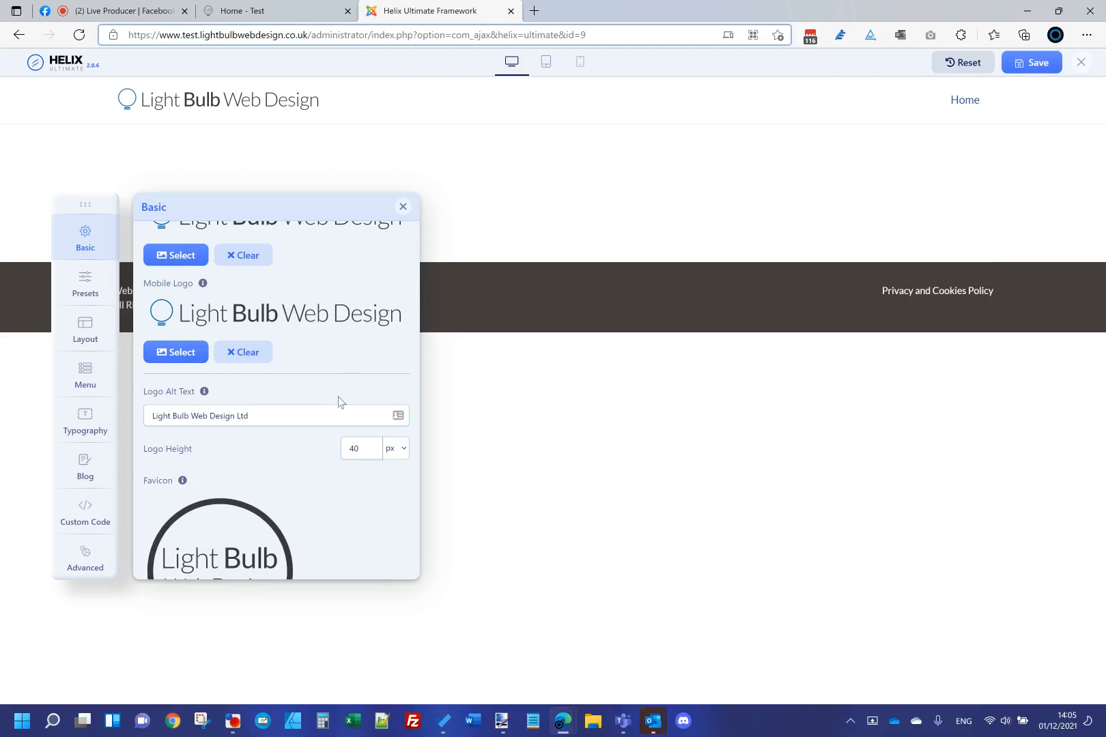
Step: Set the logo height to 40 px for both tablet and mobile, saving the template after each one
left_click(549, 62)
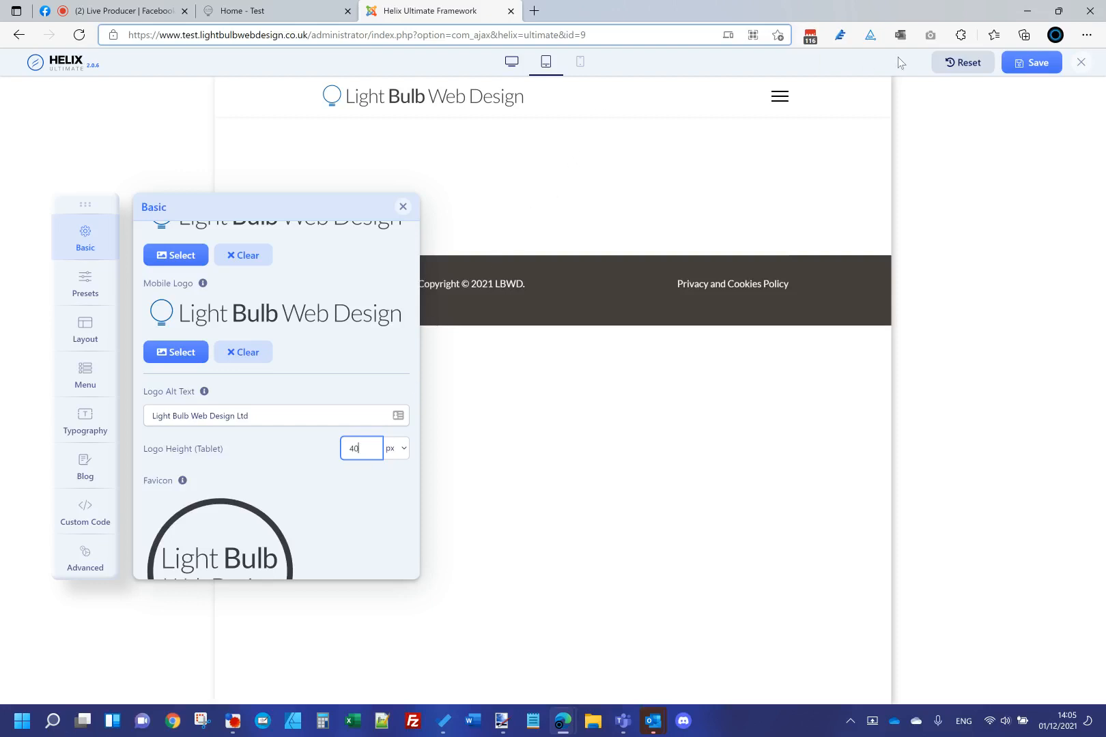
left_click(1016, 63)
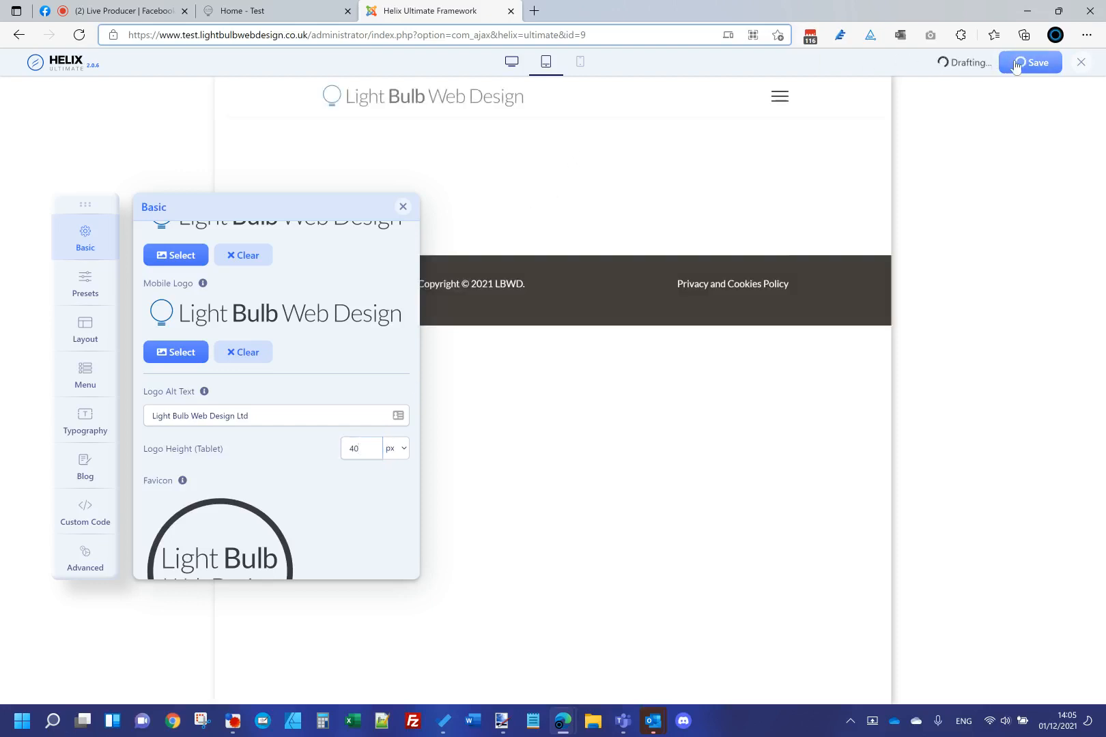
left_click(580, 62)
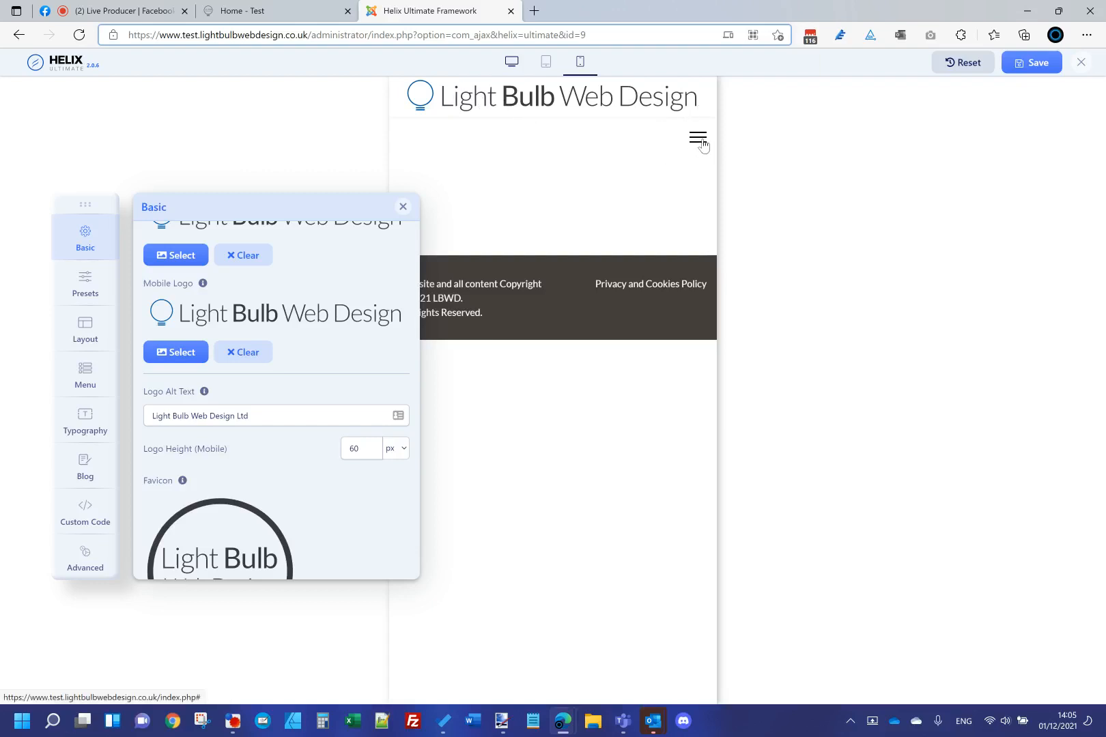
double_click(350, 449)
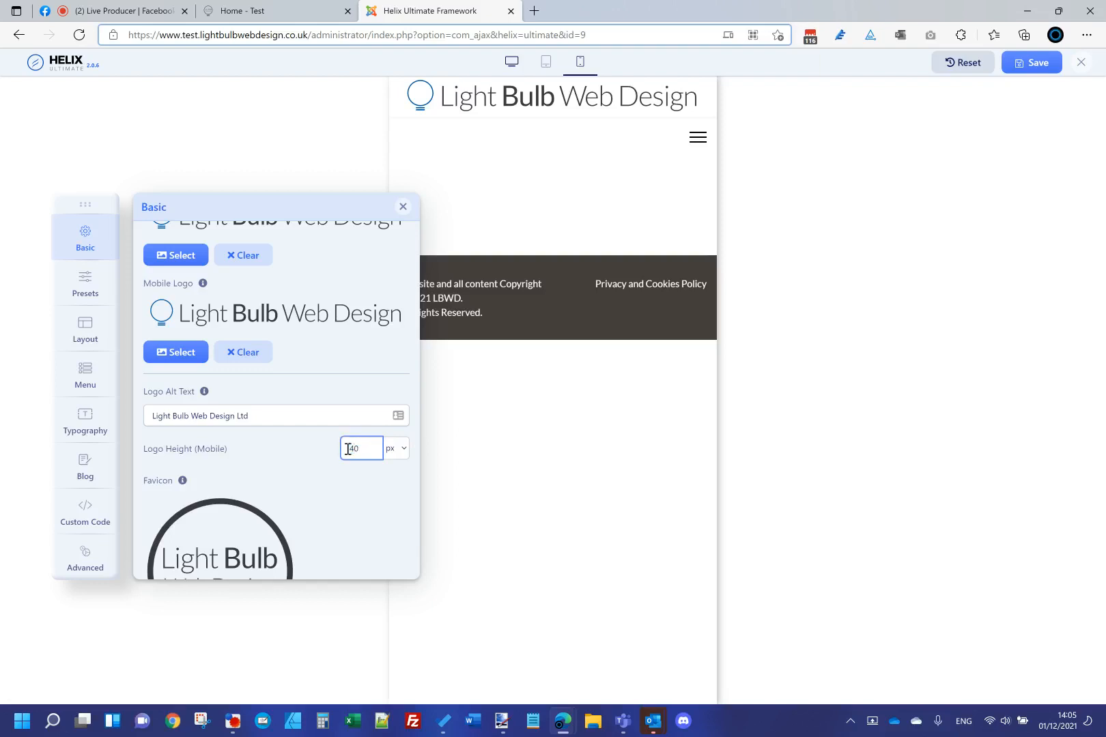
left_click(1014, 71)
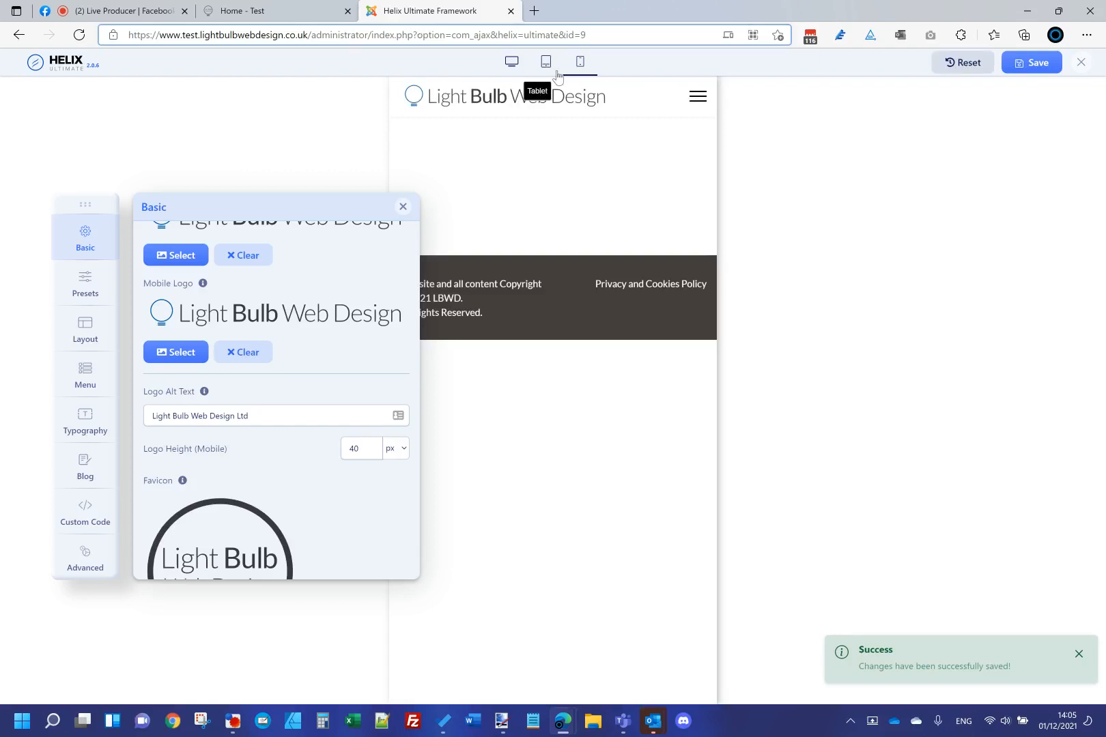
Step: Return the site preview to desktop size and review the logo height and favicon in the Basic settings
left_click(512, 62)
left_click(546, 61)
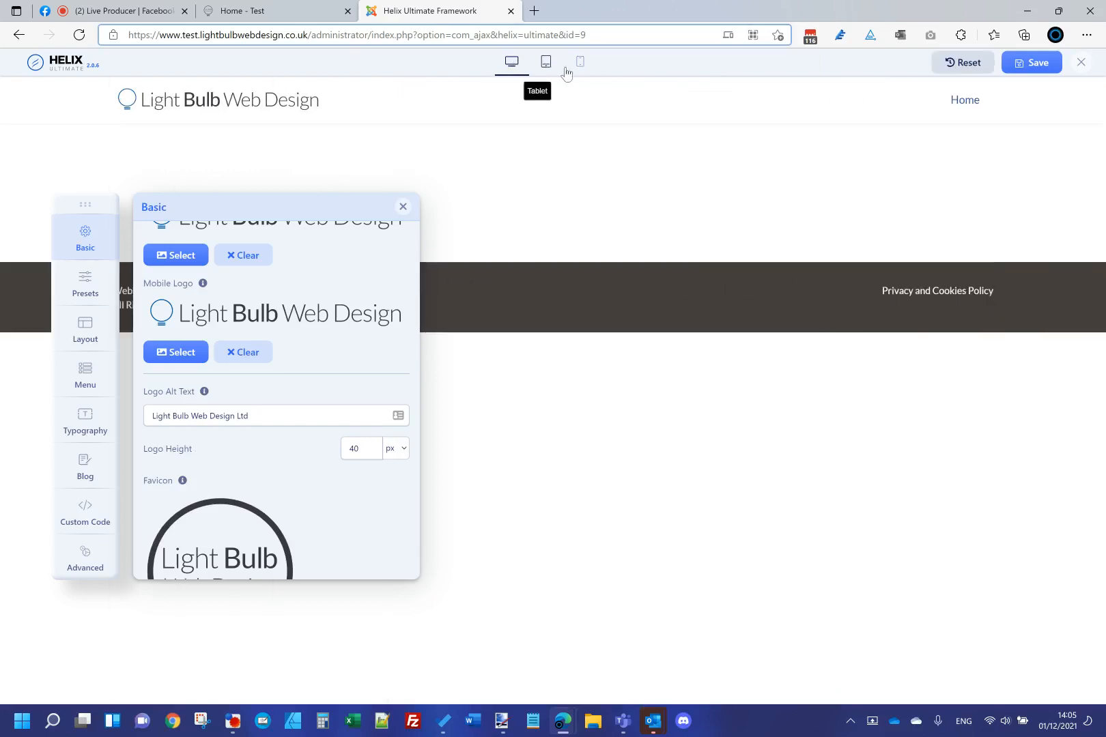
left_click(512, 62)
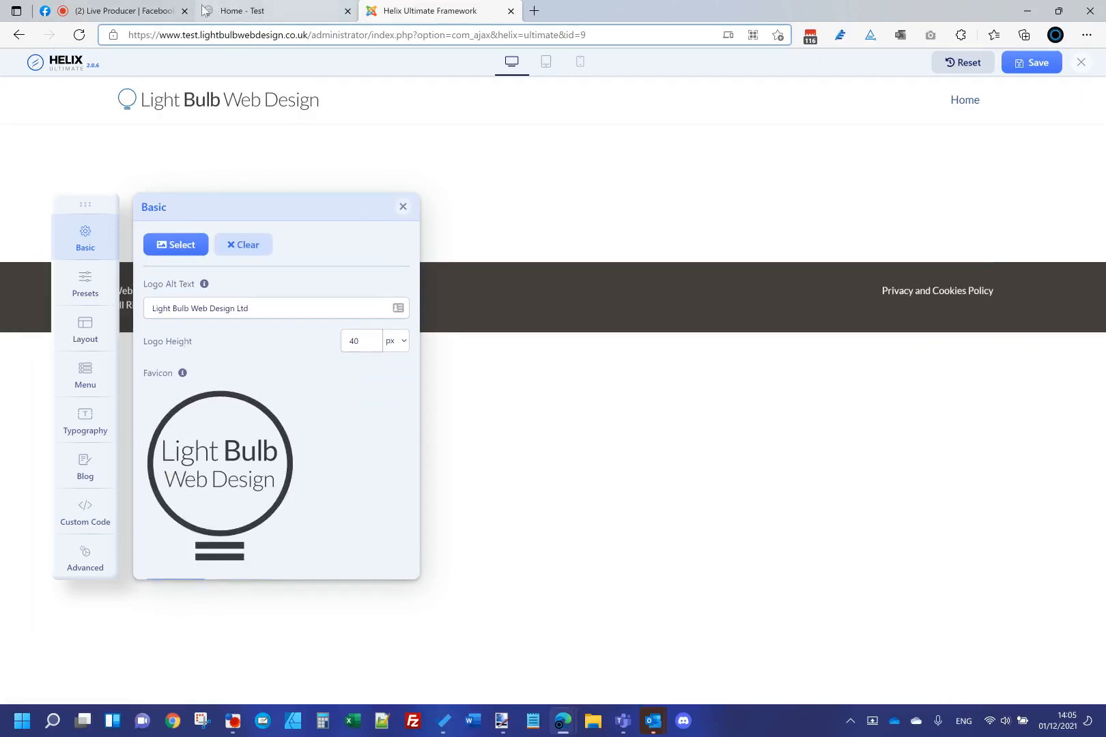
scroll(311, 412, "down", 2)
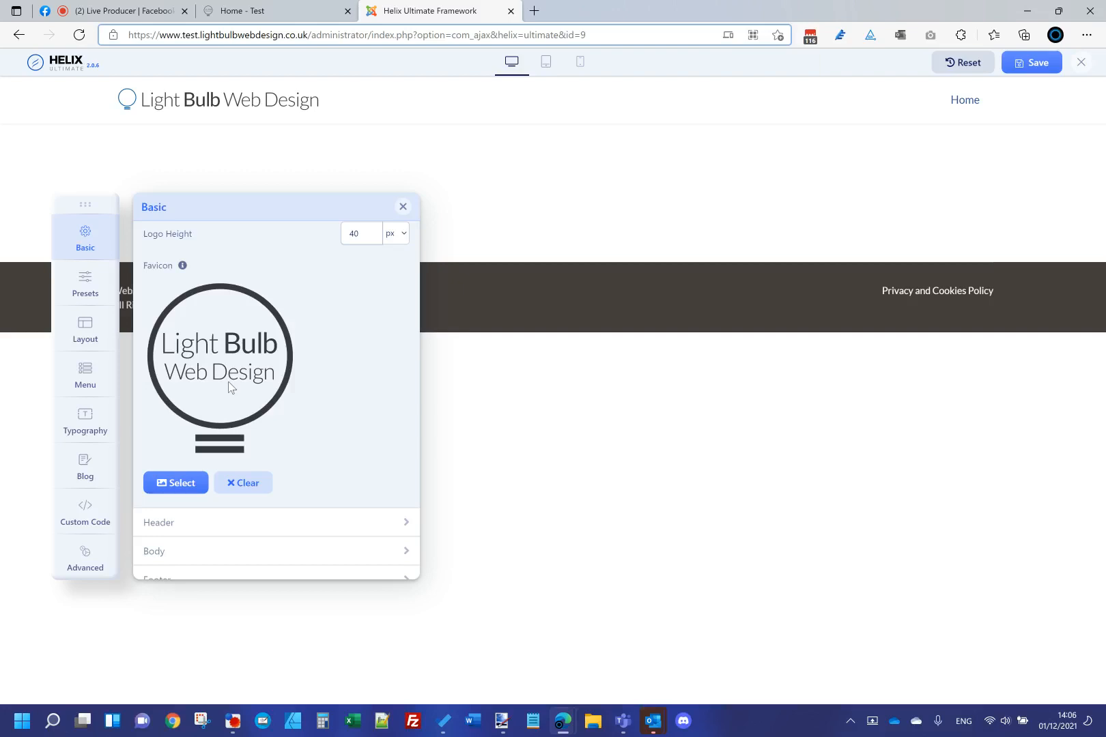
scroll(237, 305, "down", 2)
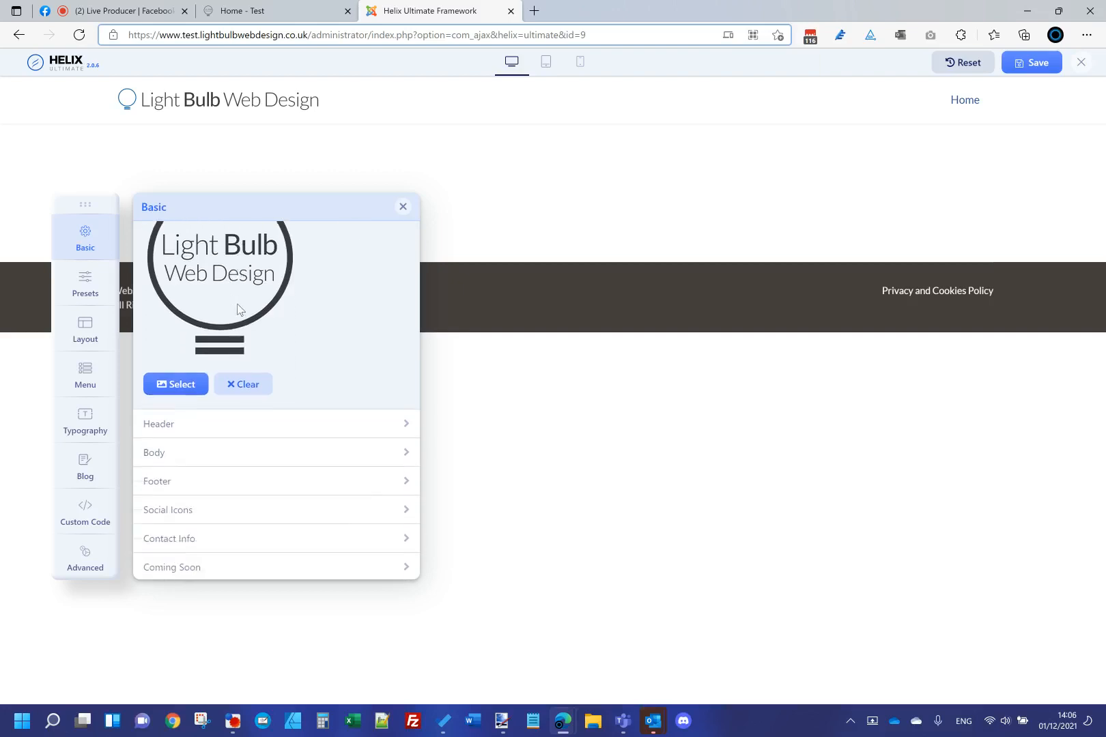
Step: Expand the Header section of the Basic settings and review the predefined header layouts and header options
left_click(194, 415)
scroll(194, 417, "down", 8)
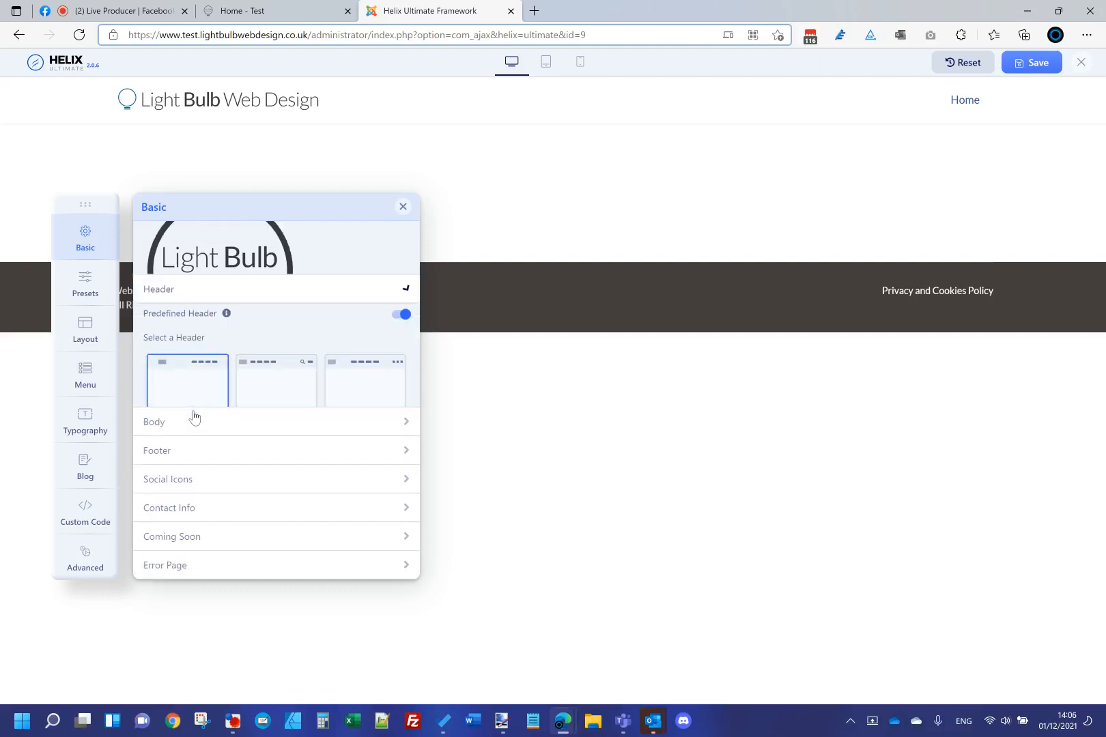
scroll(194, 417, "up", 3)
scroll(193, 416, "up", 3)
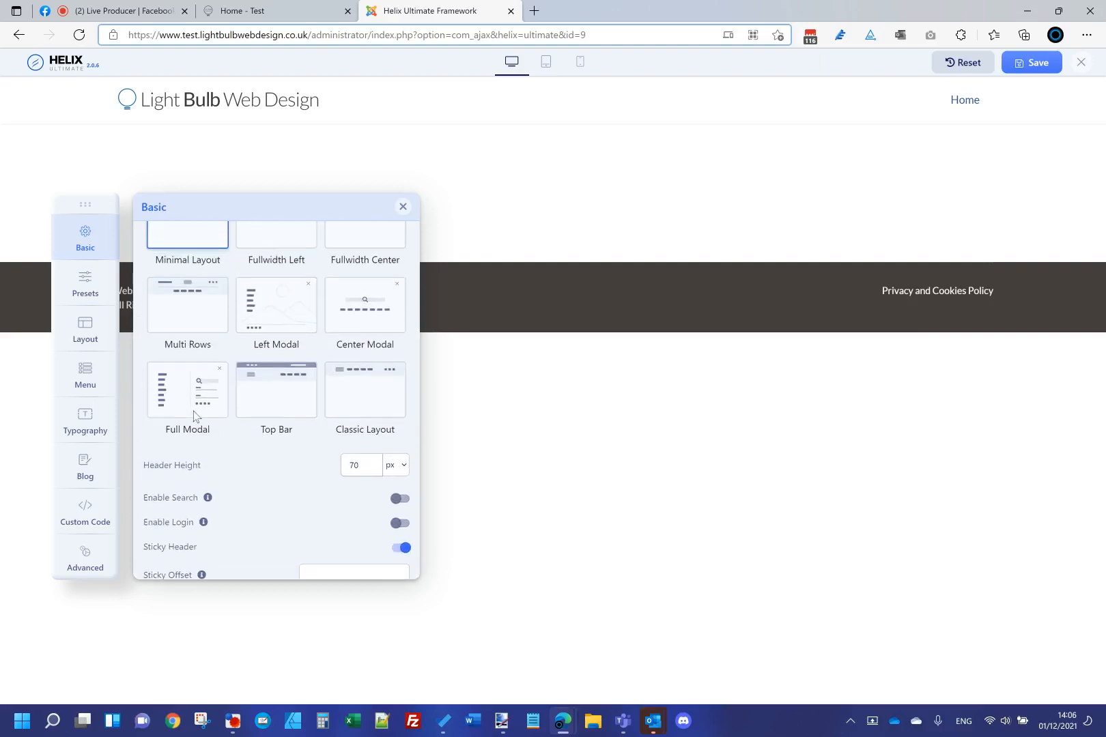
scroll(194, 417, "up", 1)
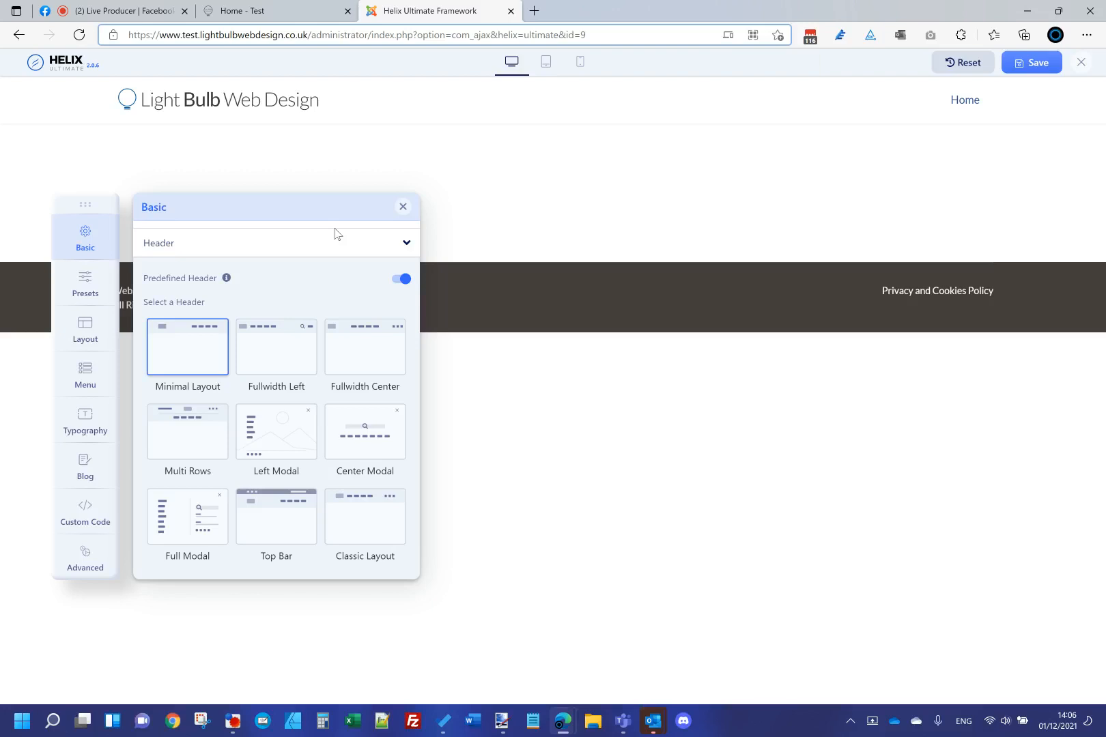
Step: Try the Fullwidth Left, Fullwidth Center and Multi Rows headers, moving the settings panel slightly lower to keep the page header clear
left_click(290, 353)
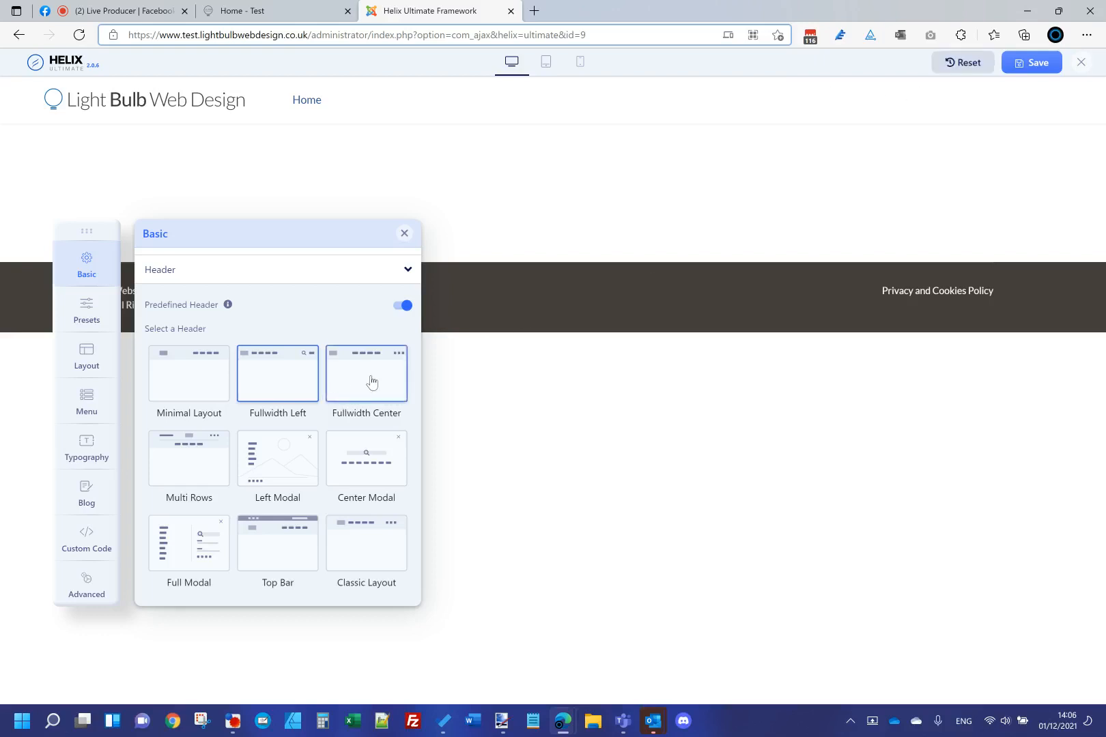
left_click(371, 381)
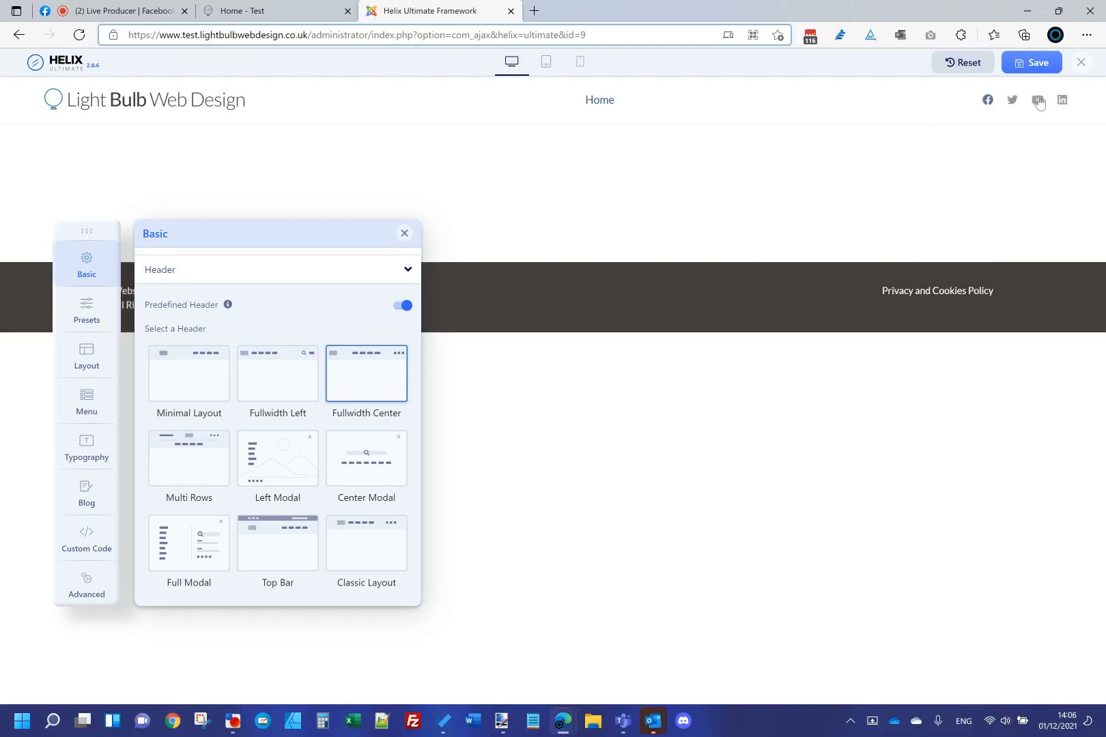
left_click(212, 453)
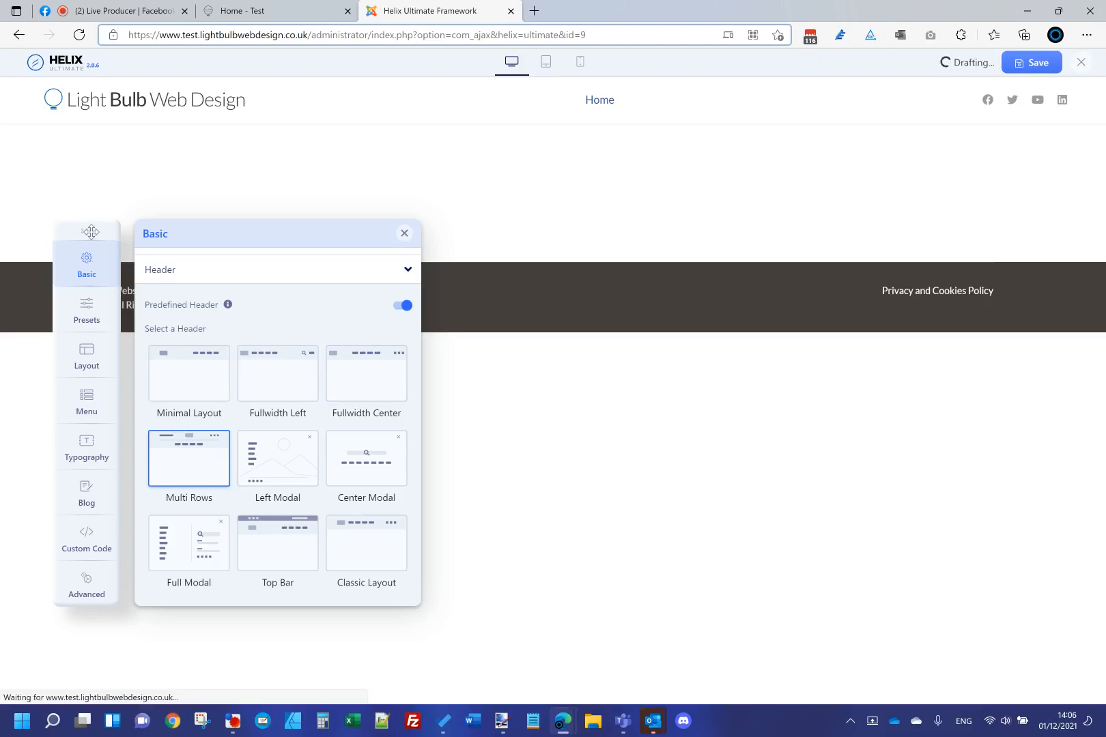
left_click_drag(88, 232, 89, 256)
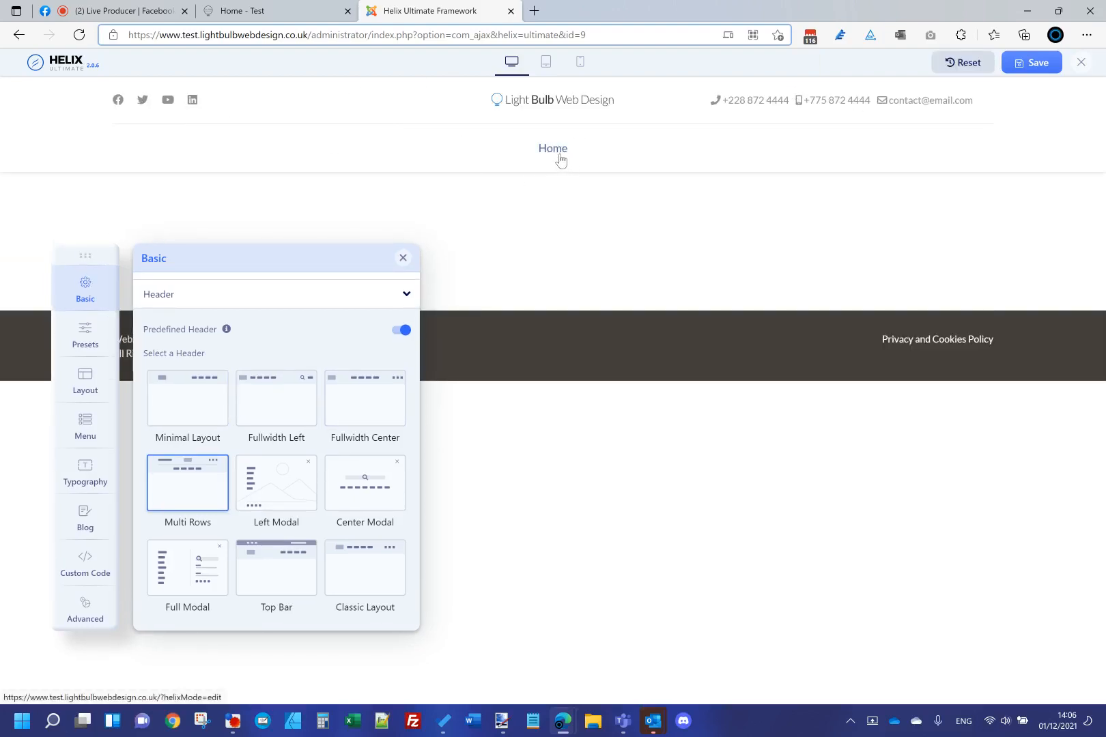
Step: Try the Left Modal header, opening and closing its menu in the preview with the settings panel moved clear of the menu items
left_click(290, 478)
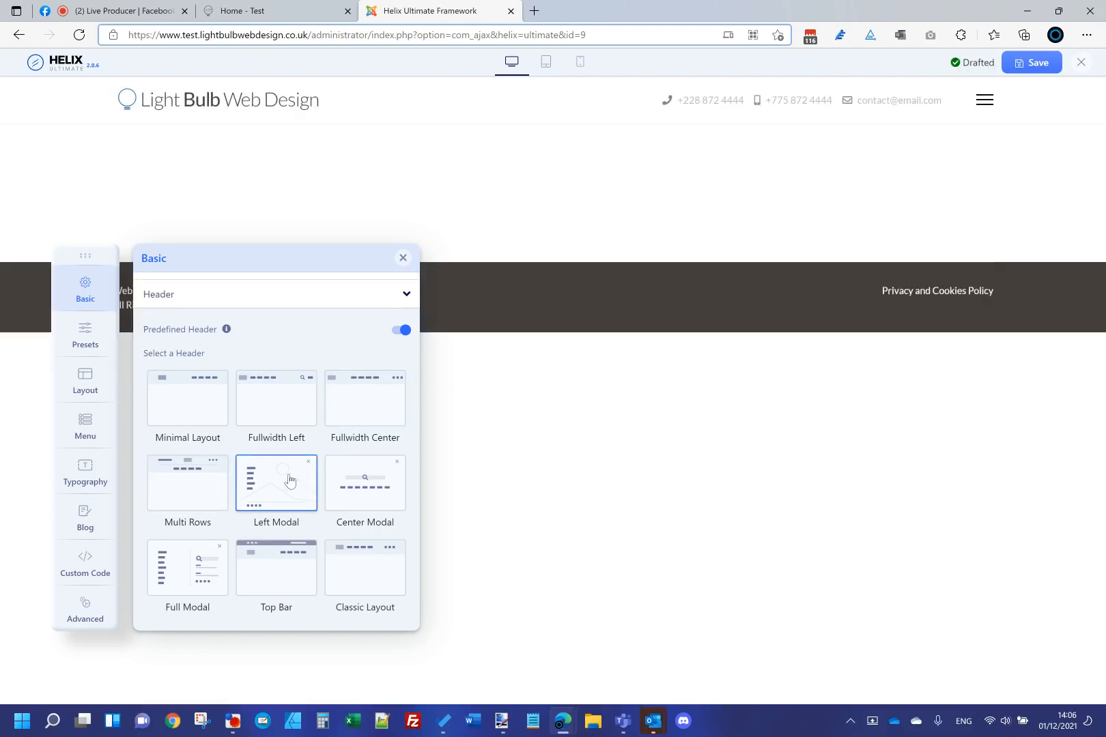
left_click(986, 101)
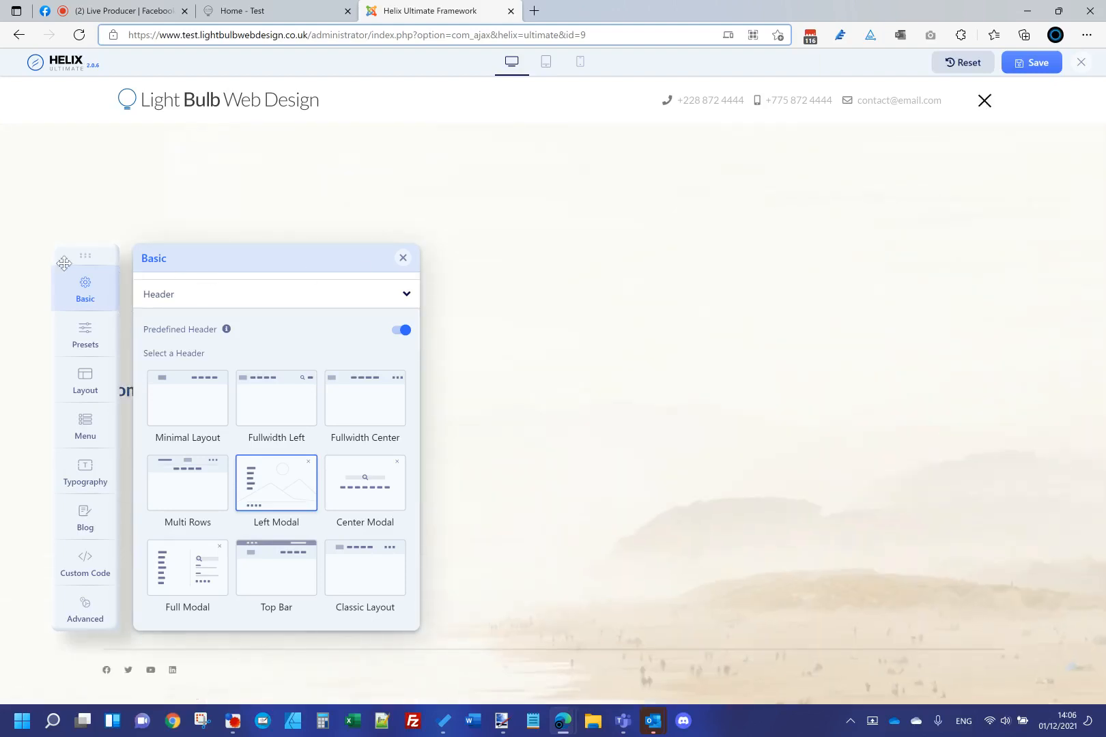
left_click_drag(64, 264, 397, 234)
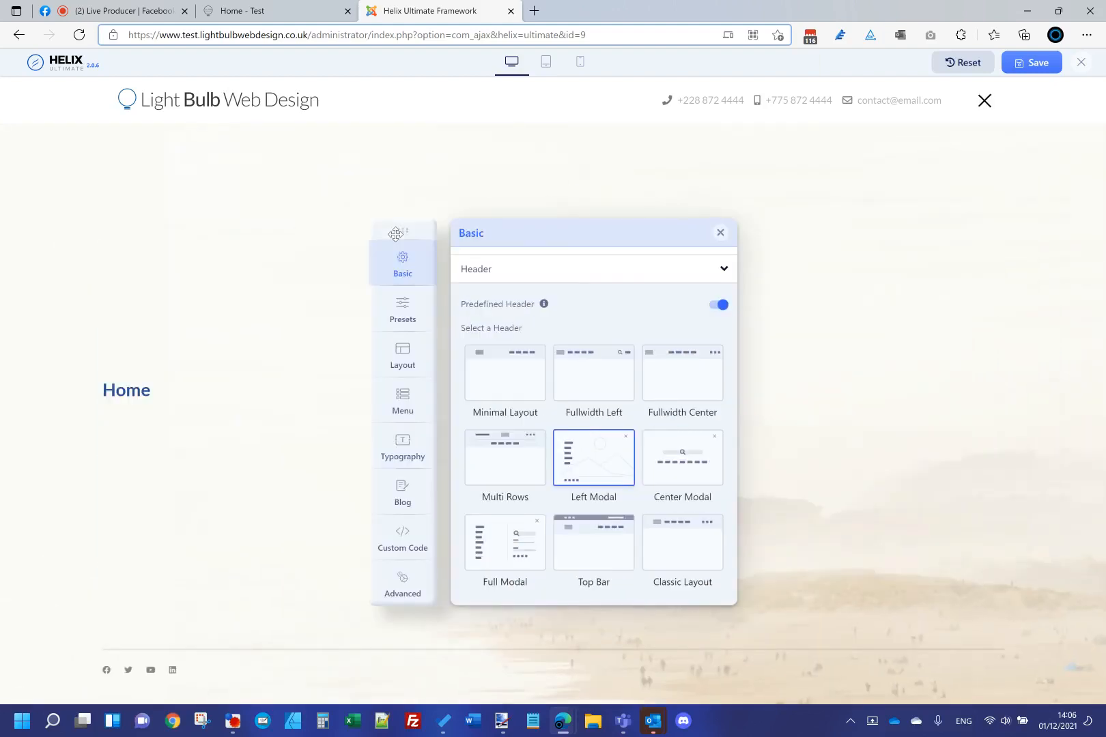
left_click(984, 102)
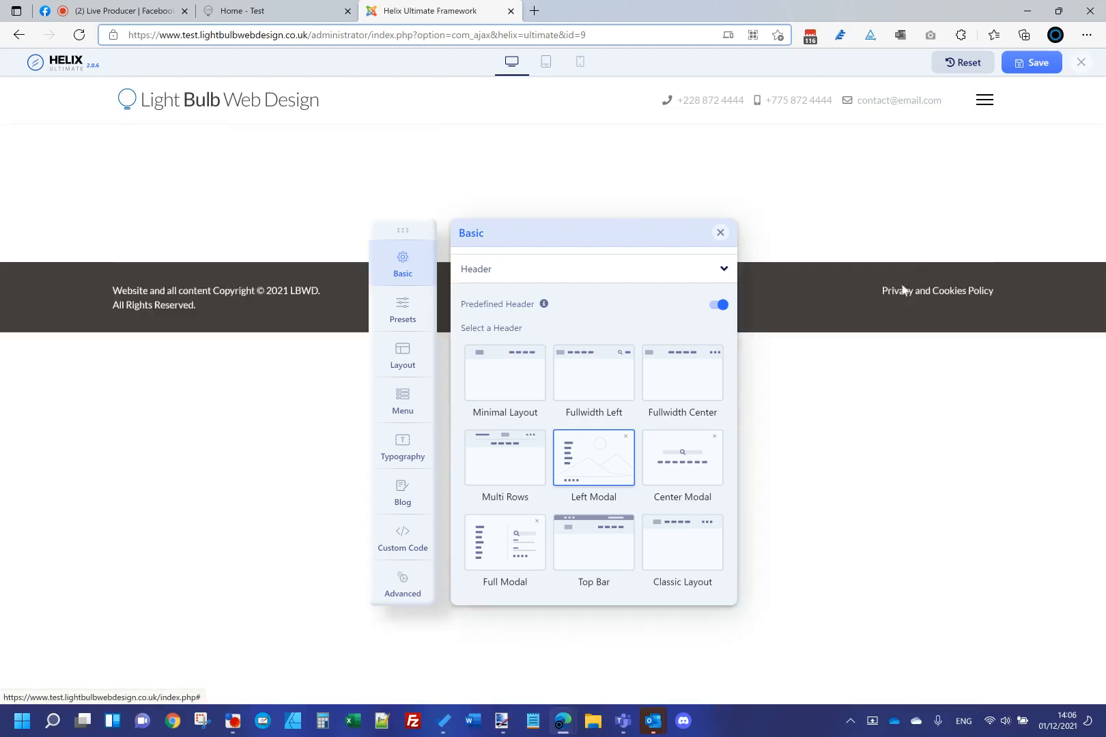
left_click(985, 104)
left_click(984, 102)
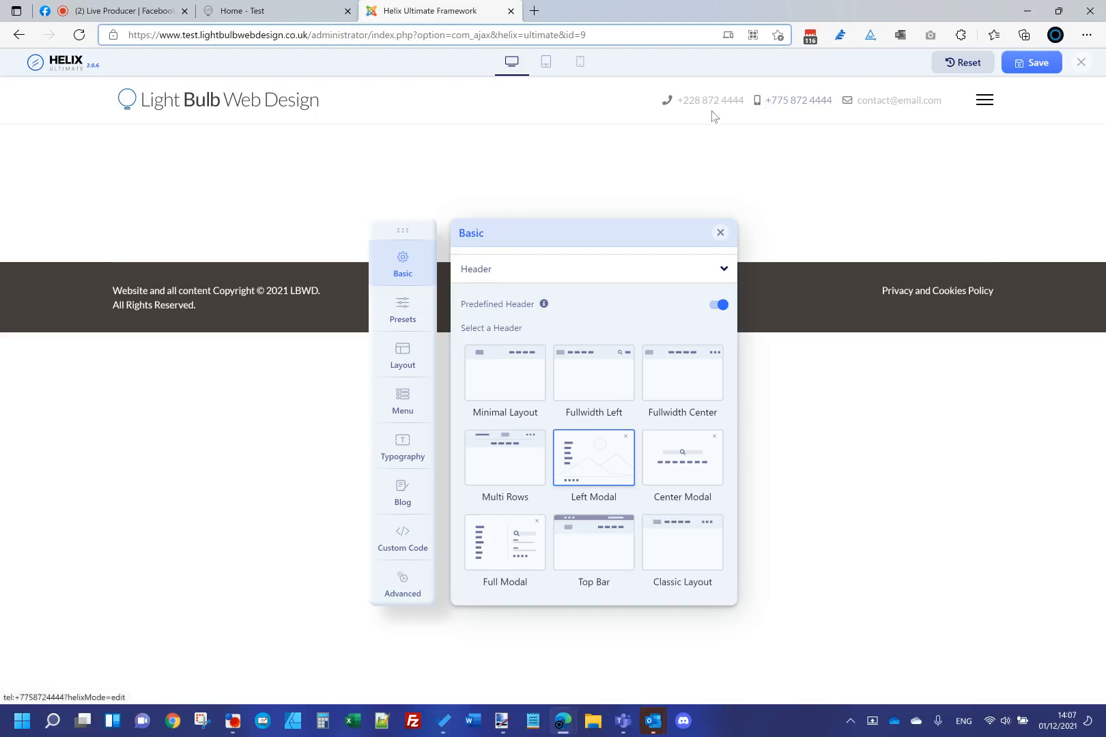
left_click(987, 101)
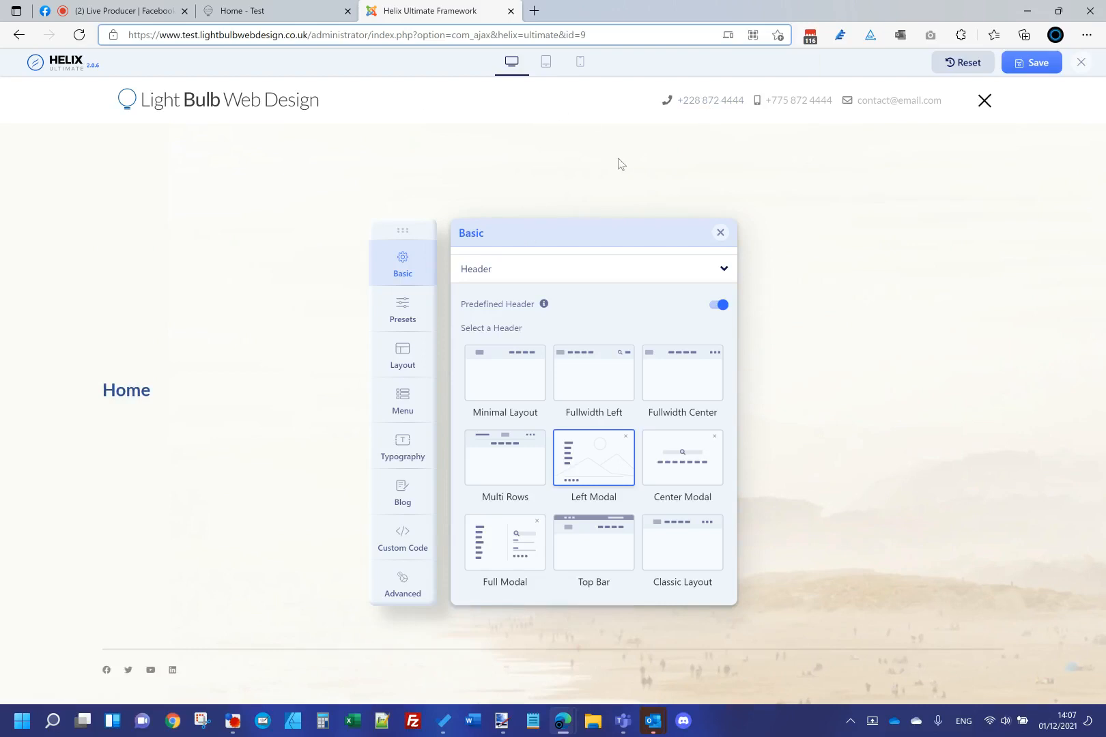
left_click(986, 101)
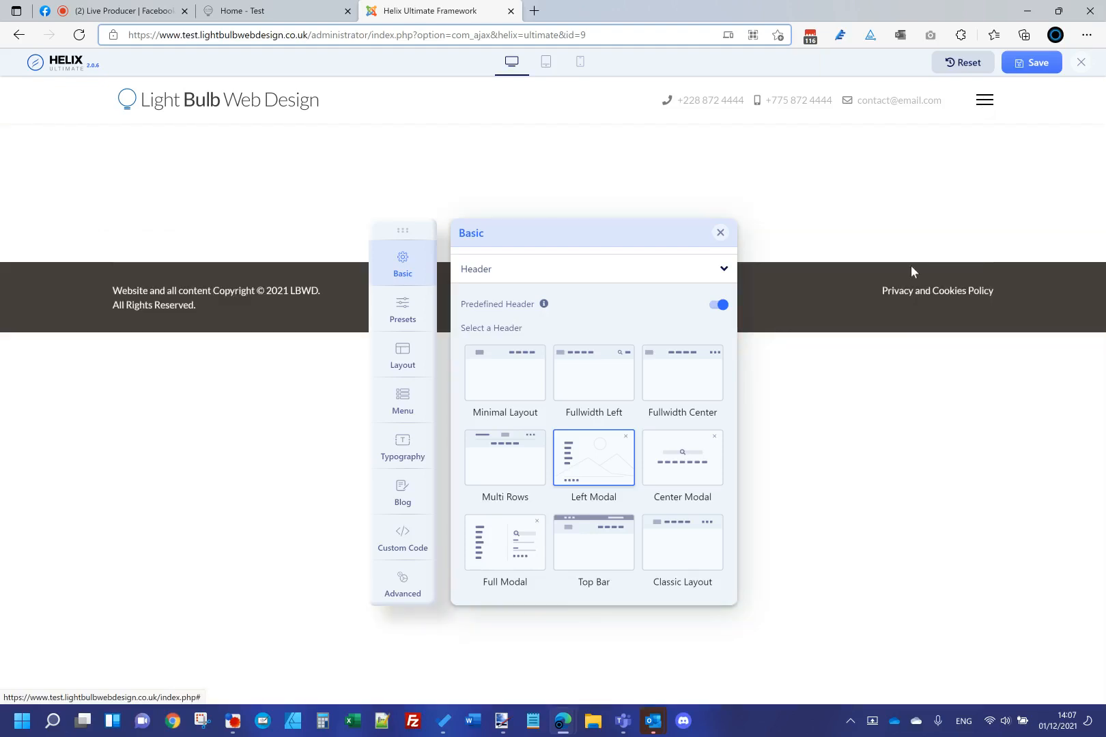
Step: Try the Center Modal header and open its menu, moving the settings panel away from the search bar and menu items
left_click(691, 457)
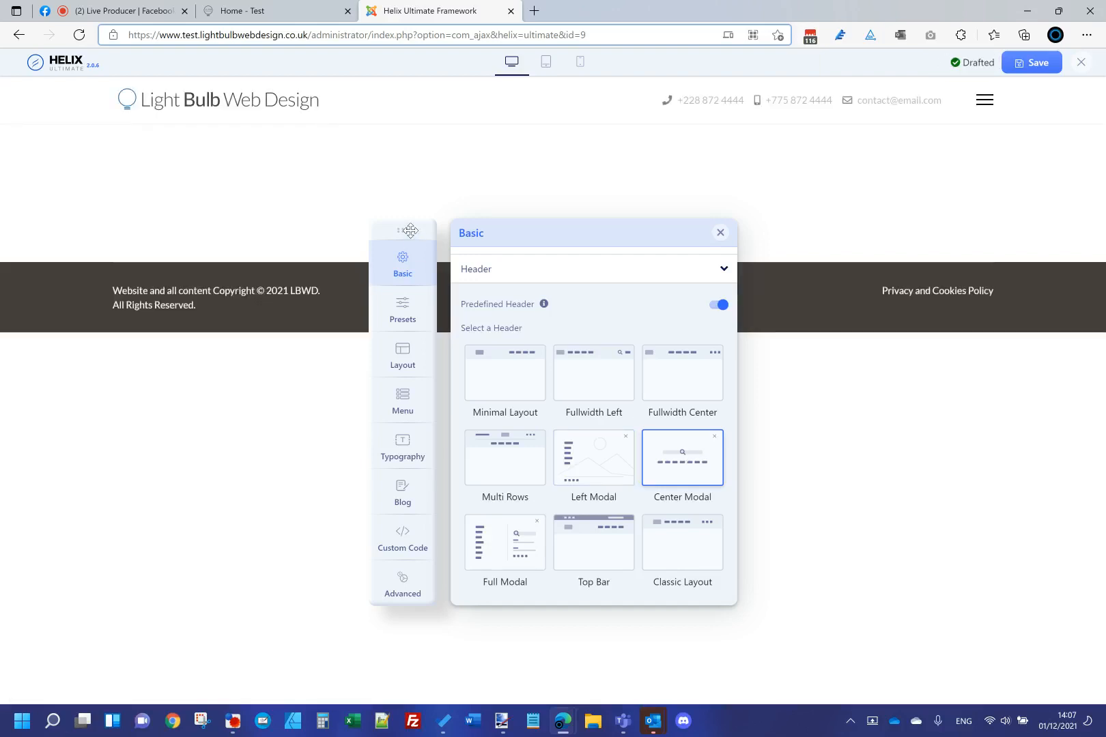
left_click_drag(410, 232, 376, 299)
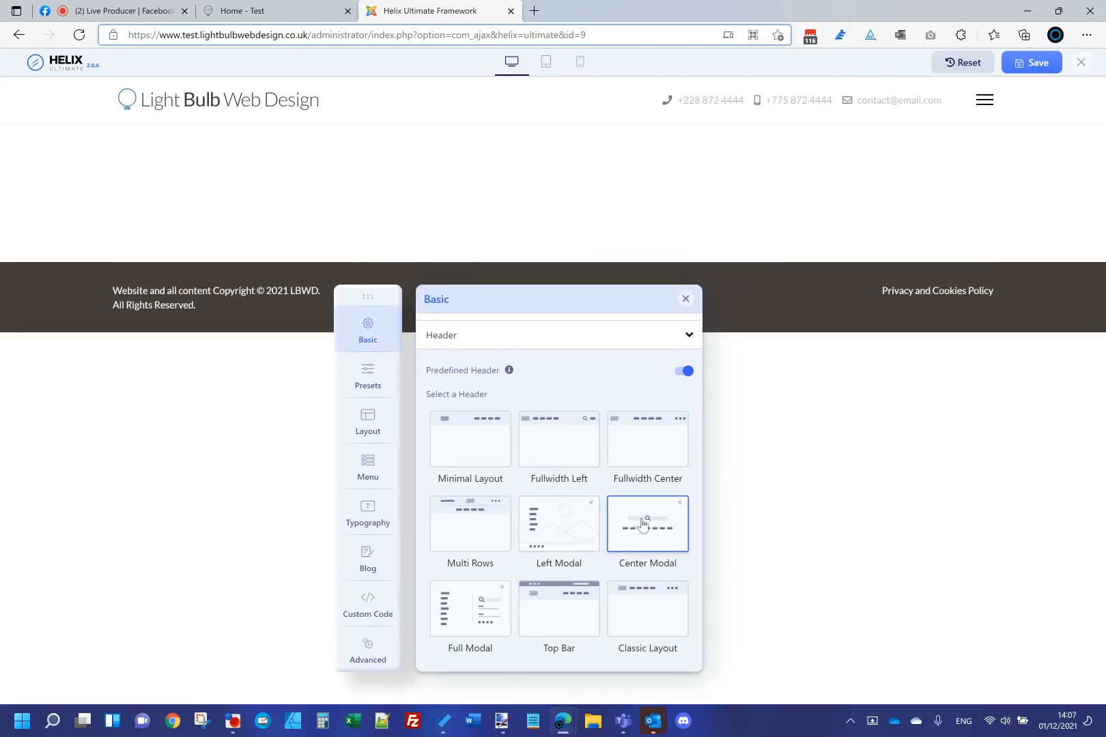
left_click(982, 108)
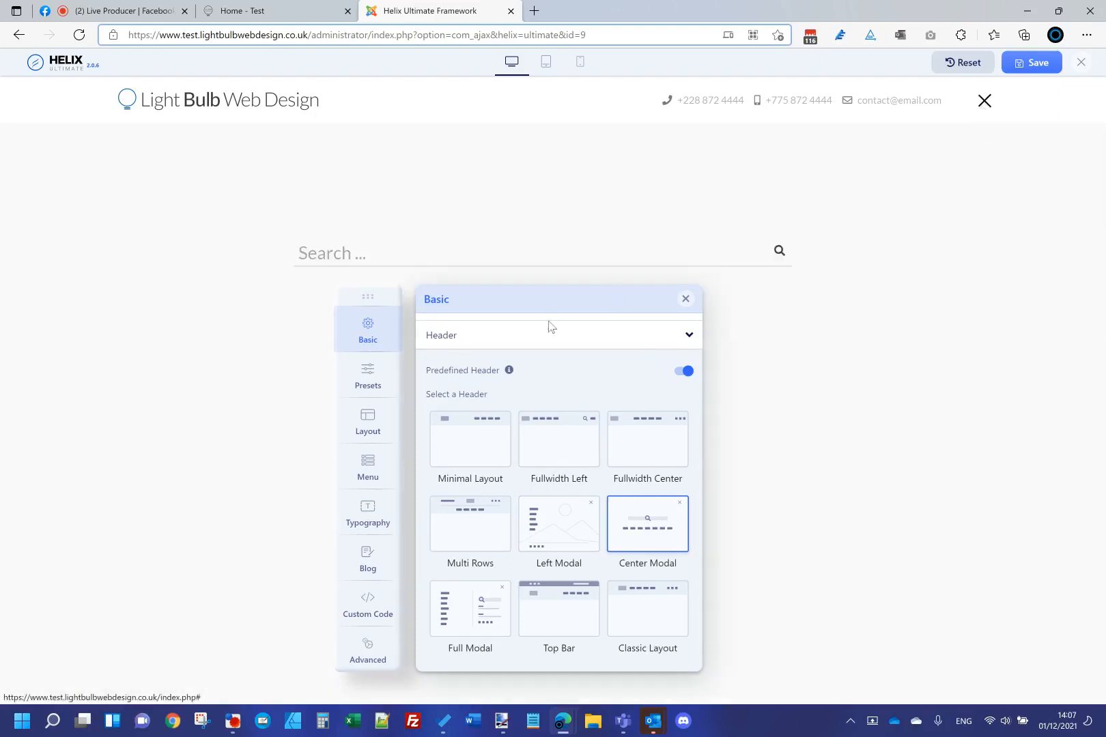
left_click_drag(367, 297, 717, 301)
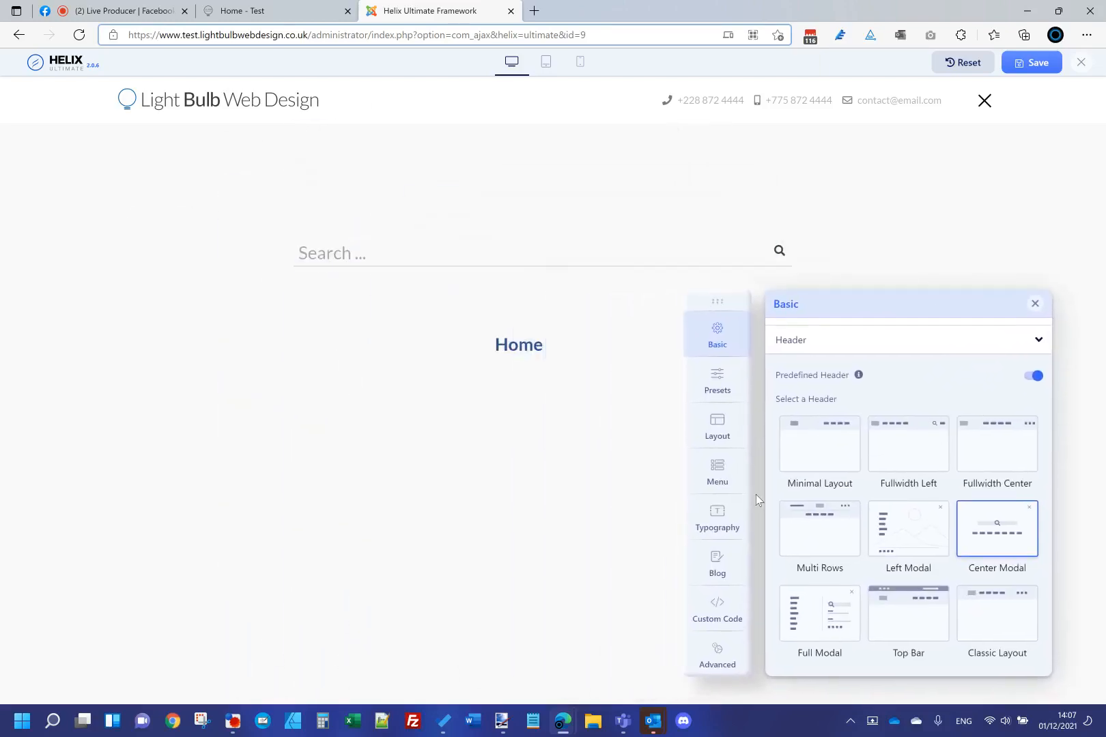
Step: Try the Full Modal header with its menu open, followed by the Top Bar and Classic Layout headers
left_click(830, 628)
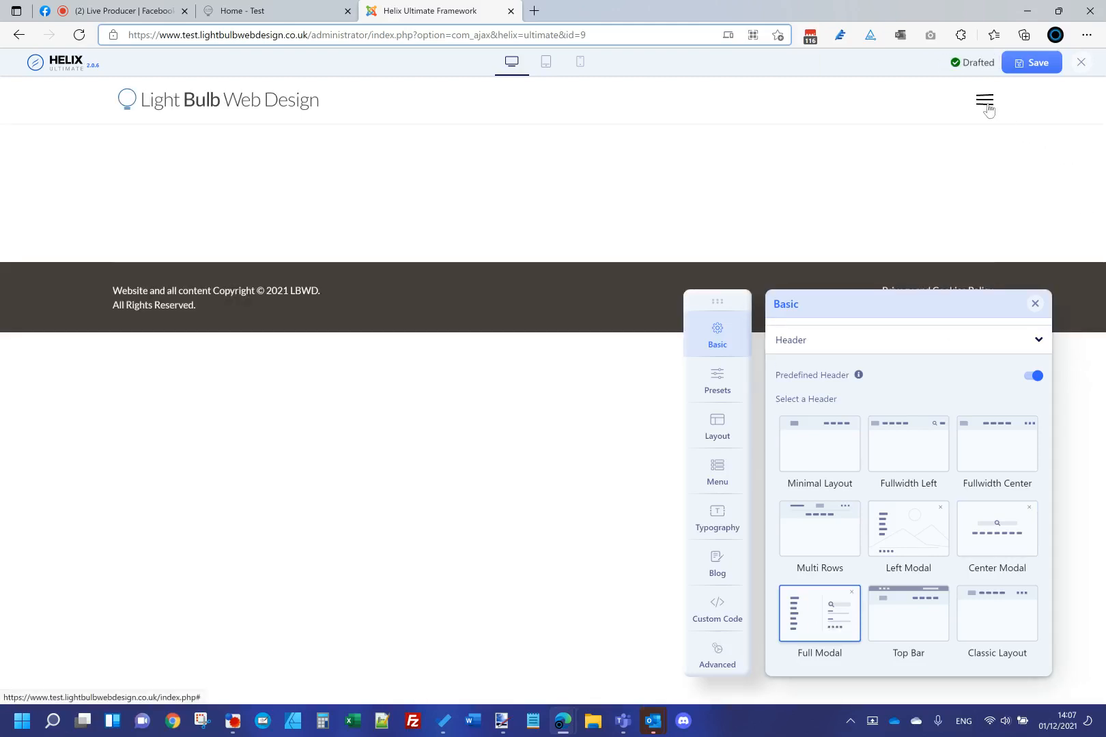
left_click(985, 103)
left_click_drag(725, 303, 254, 269)
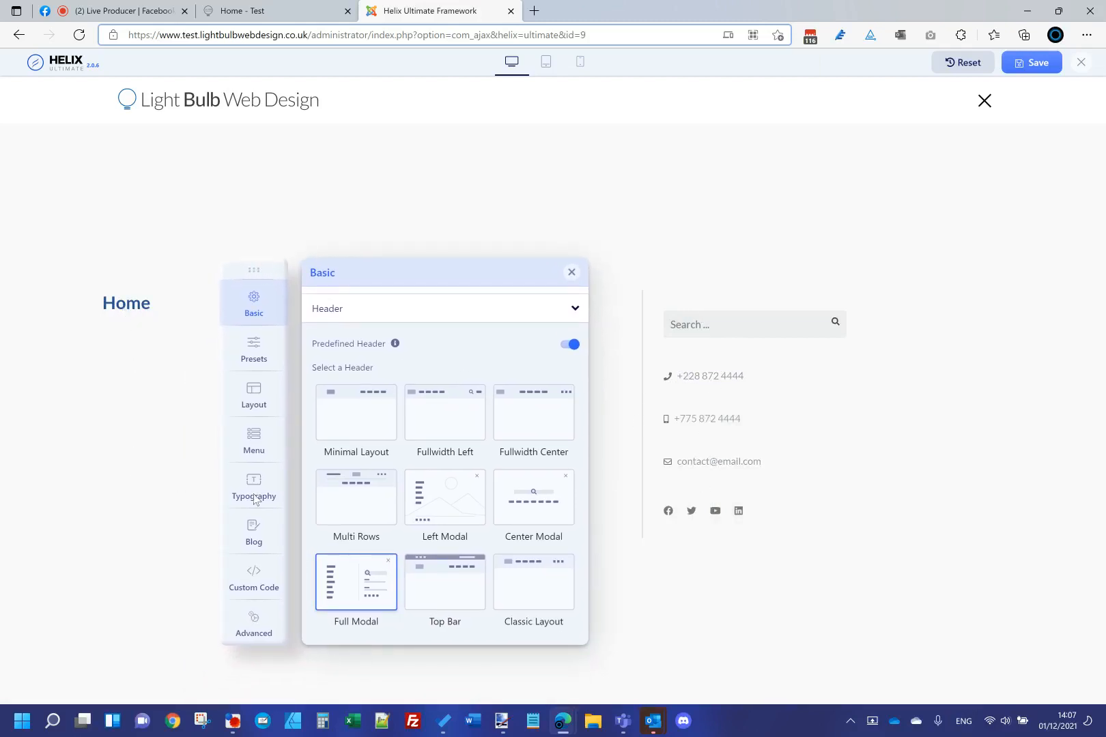
left_click(459, 588)
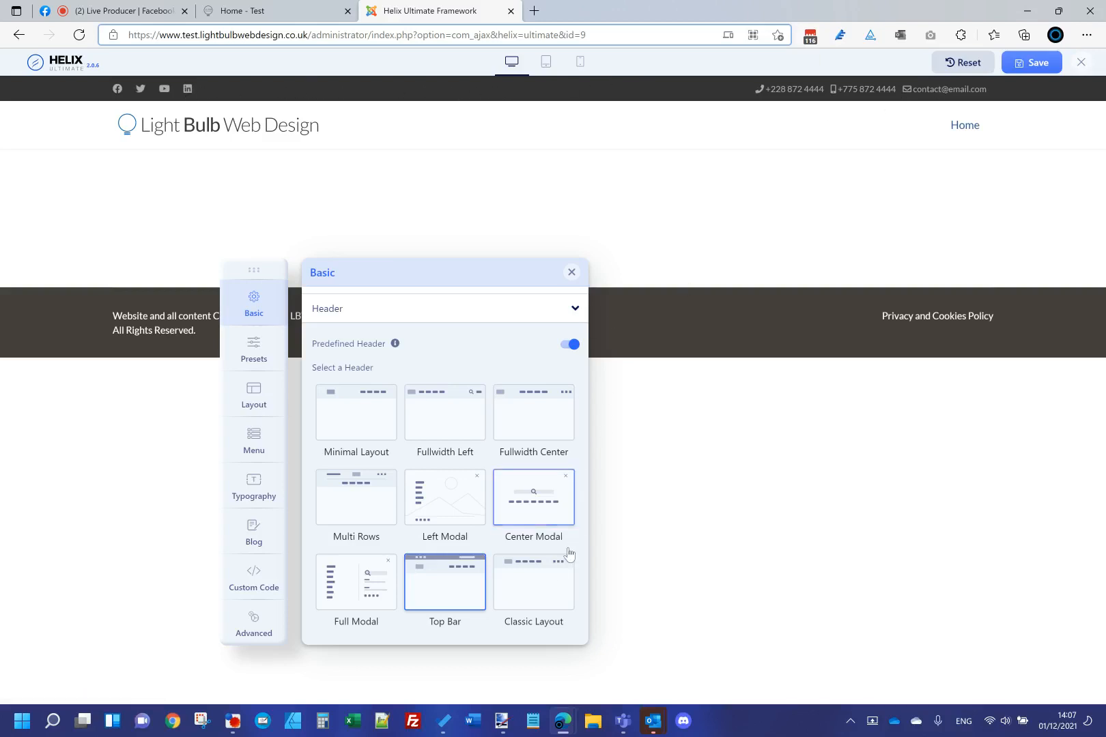
left_click(534, 579)
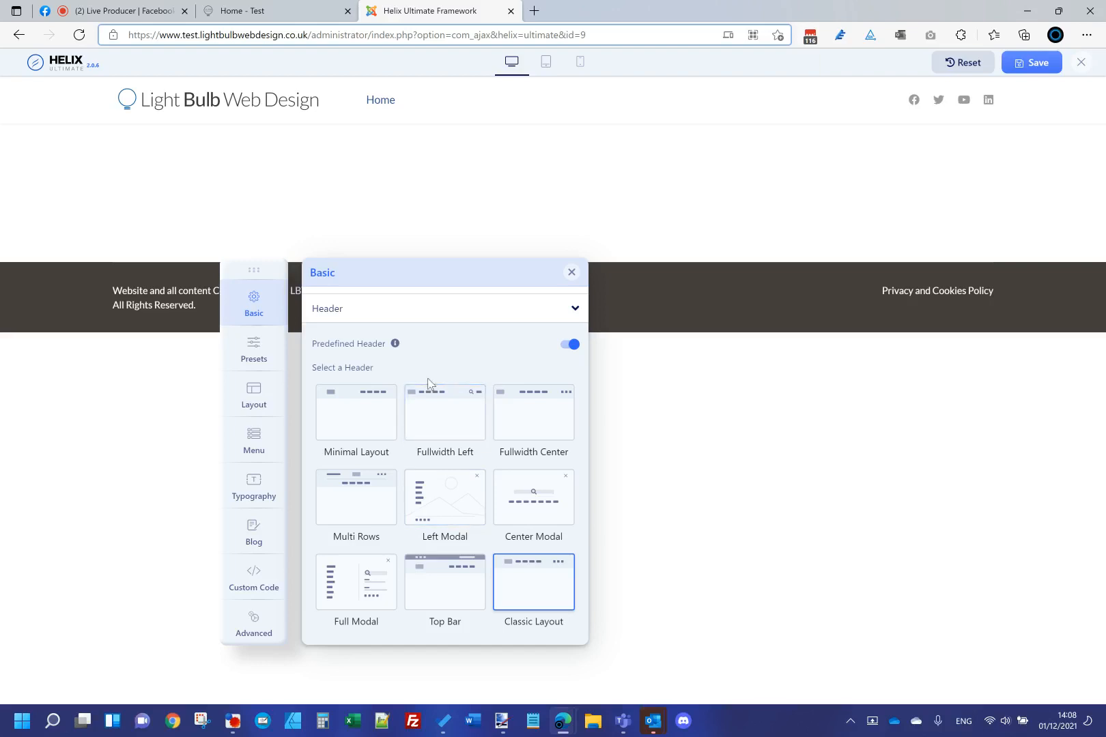
Step: Set the predefined header back to Minimal Layout and save the template
left_click(345, 419)
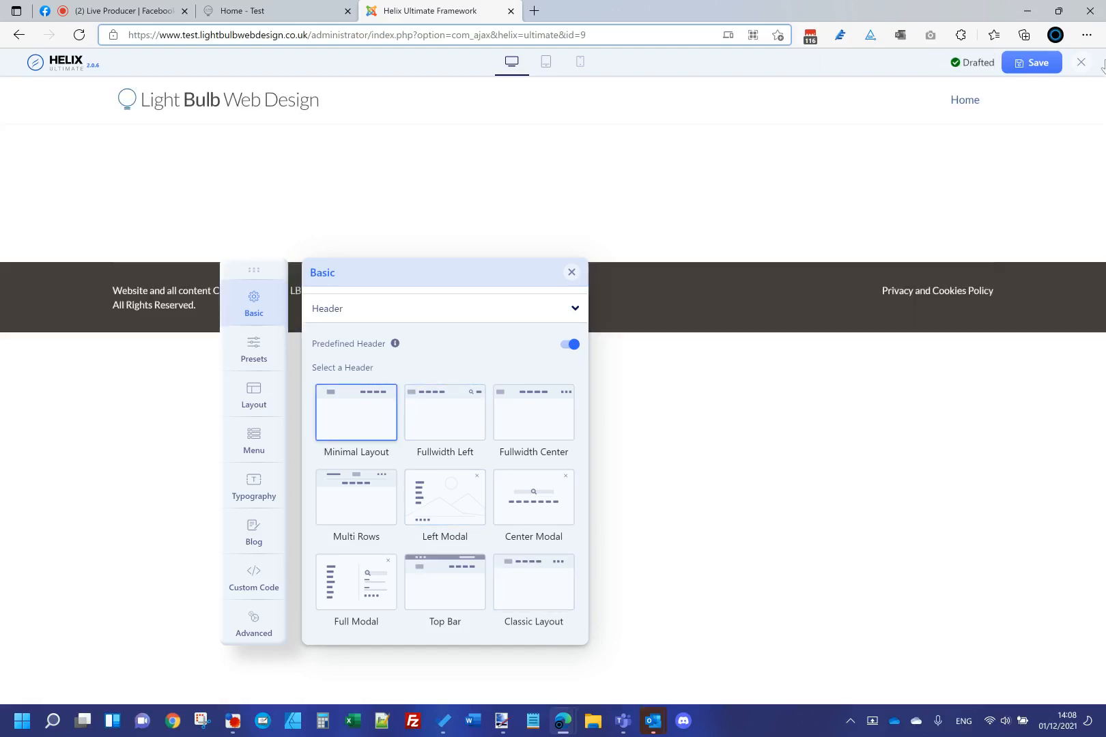
left_click(1019, 64)
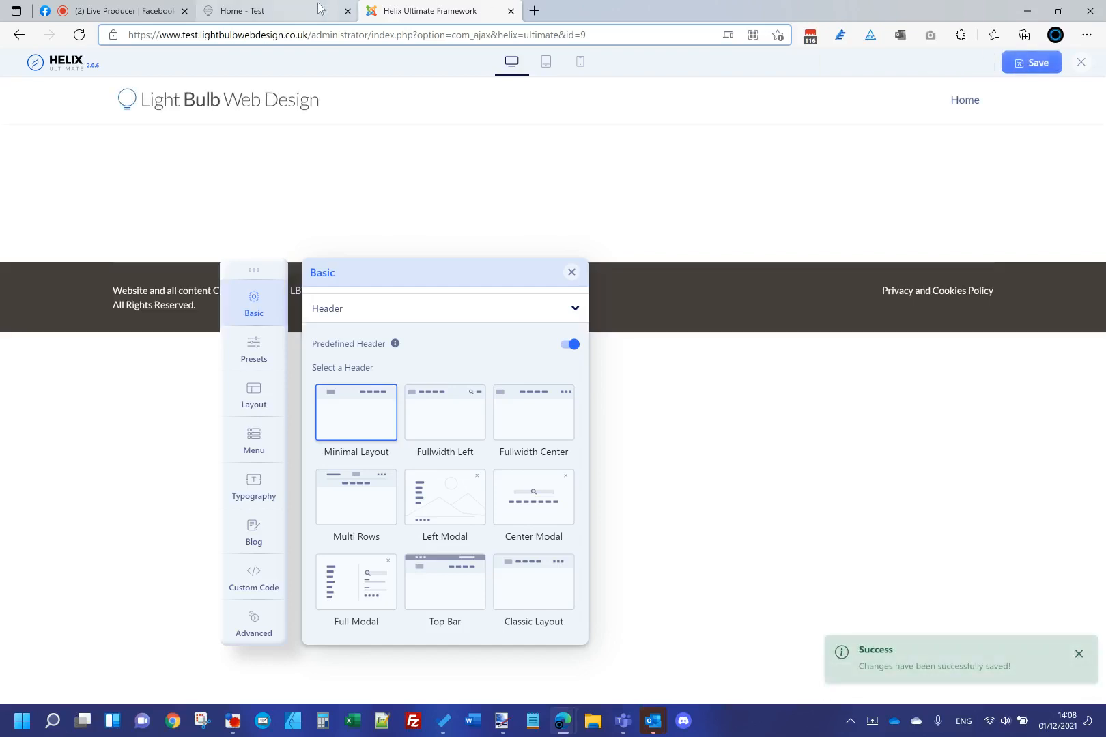
Step: Apply and save the Multi Rows header, check it on the reloaded live home page, and return to the template editor
left_click(348, 503)
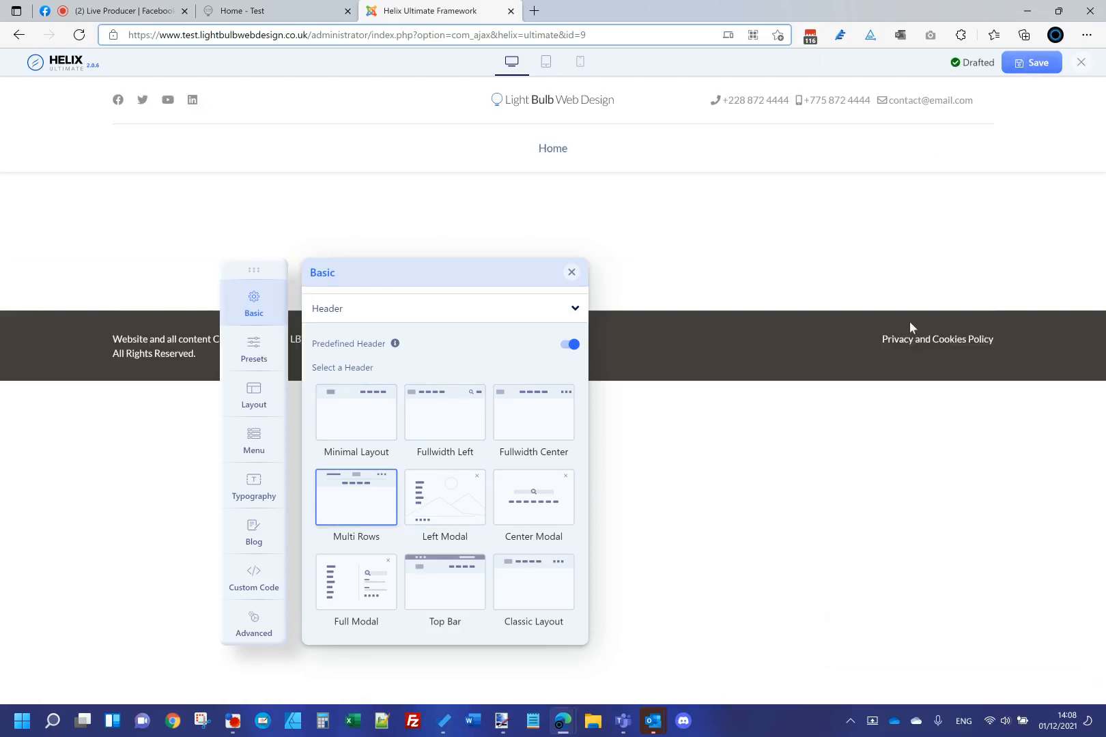
key("ctrl+s")
left_click(320, 15)
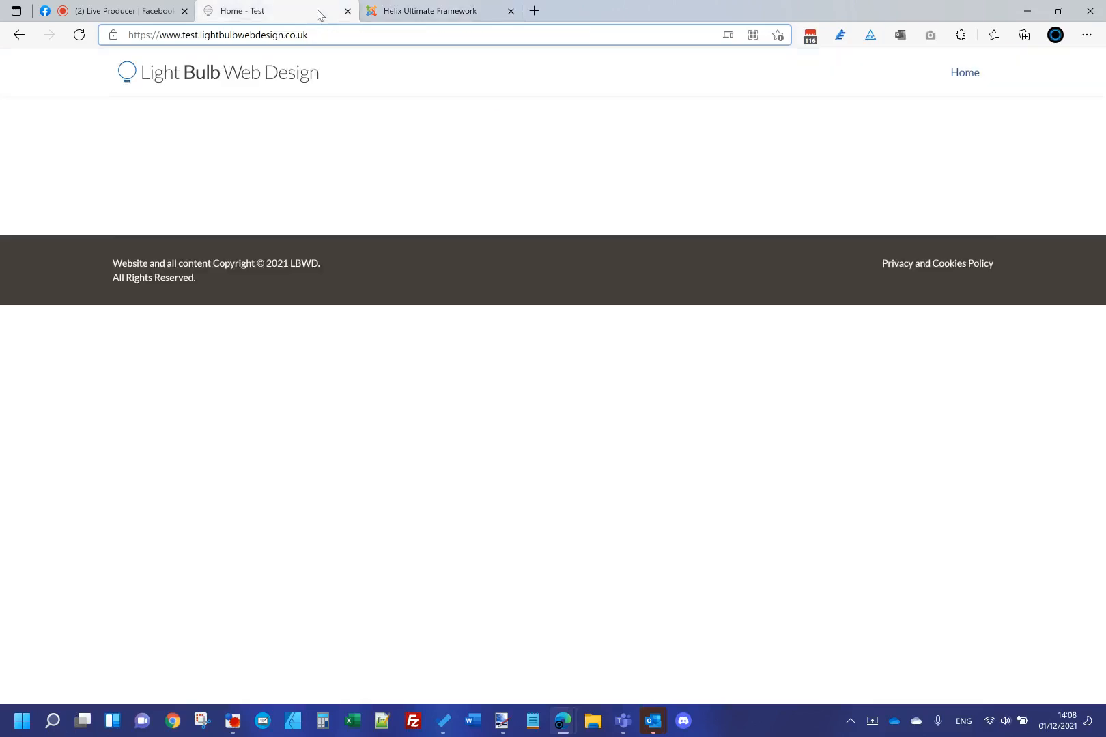
left_click(79, 35)
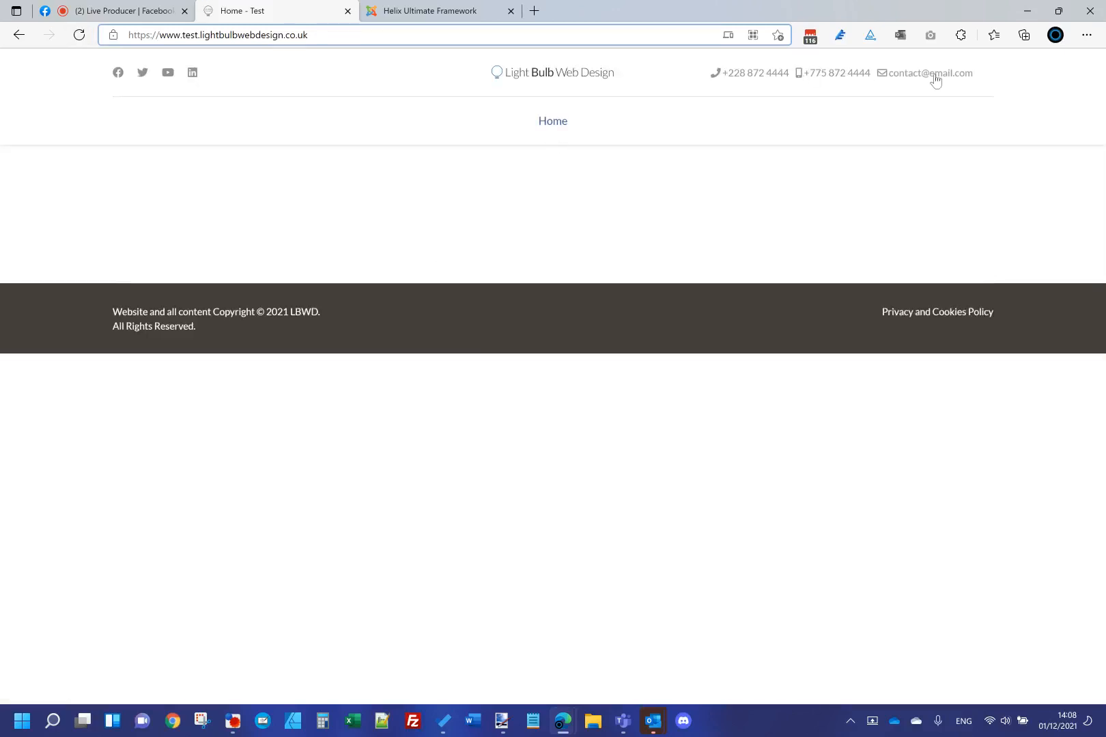
key("ctrl+Tab")
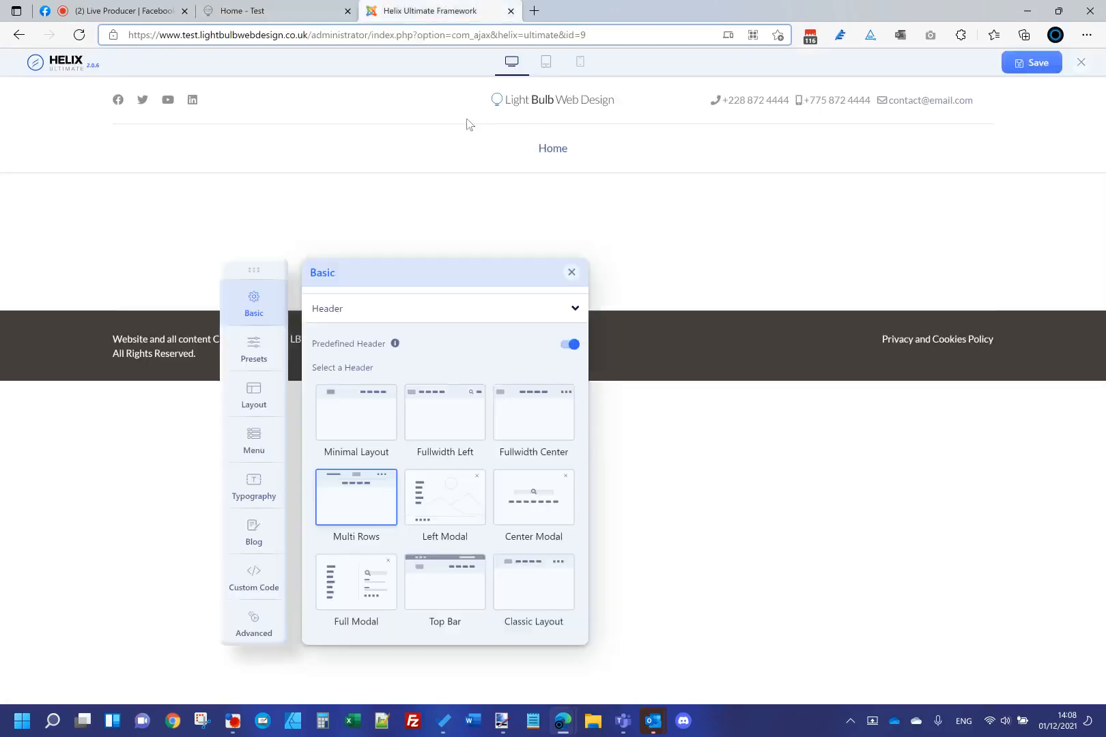
Step: Set the predefined header back to Minimal Layout, save the template, and check it on the reloaded live home page
left_click(395, 418)
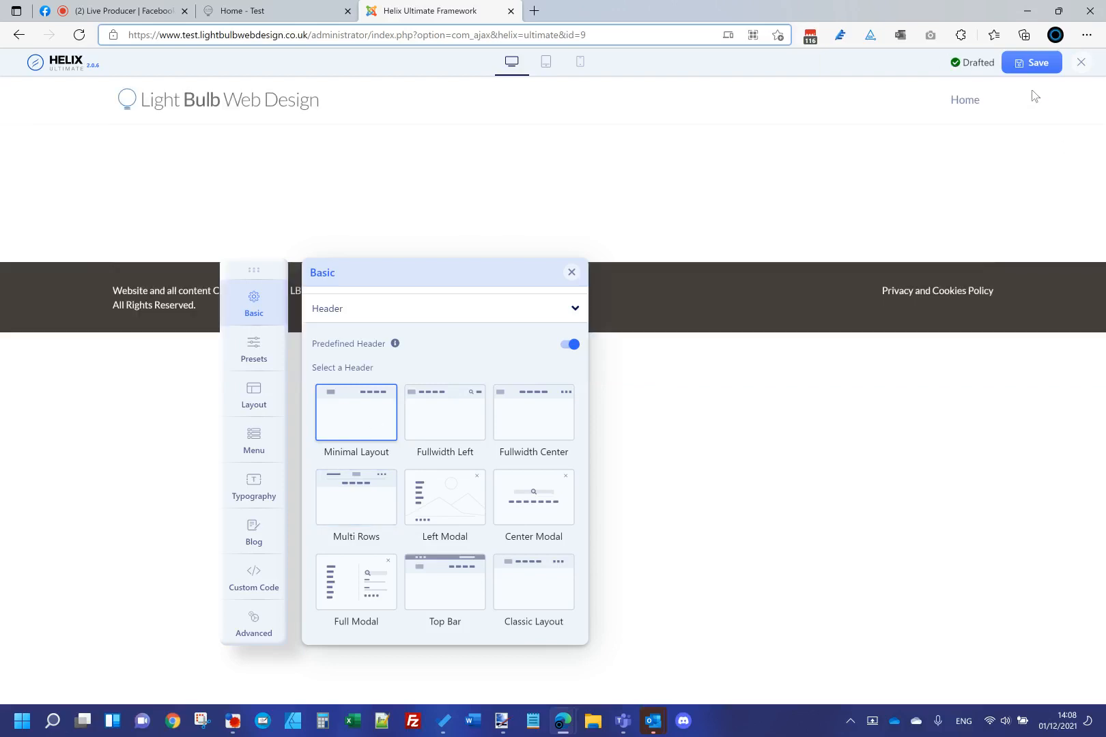
left_click(1034, 64)
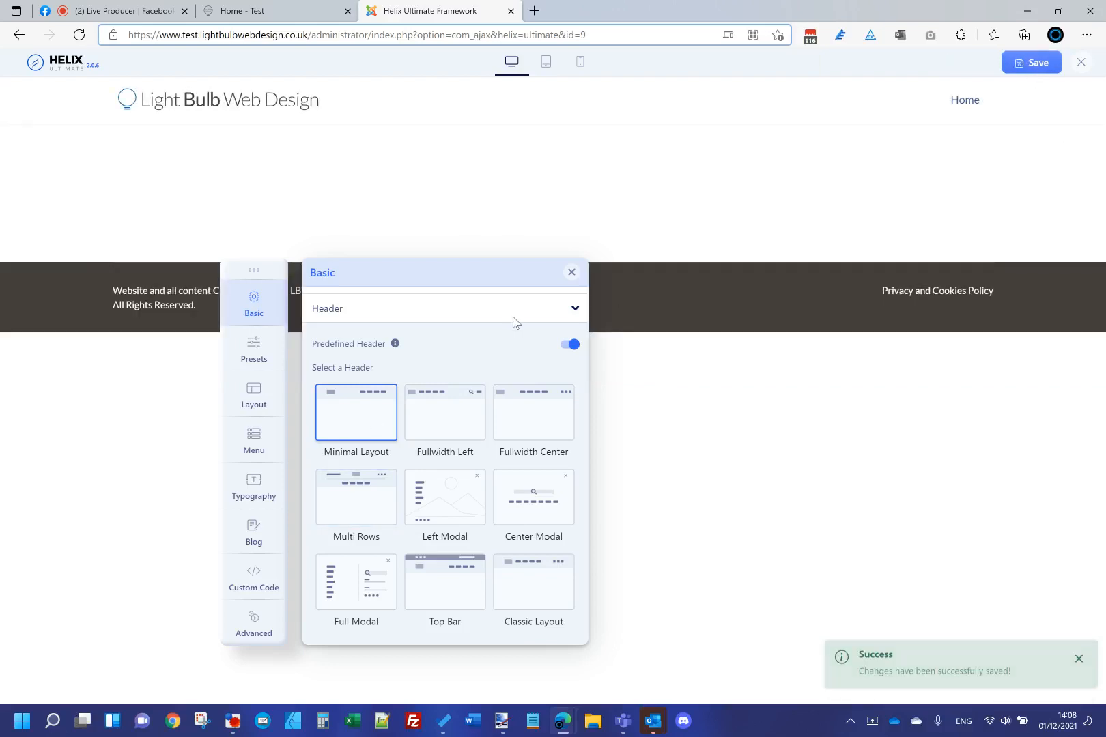
left_click(326, 8)
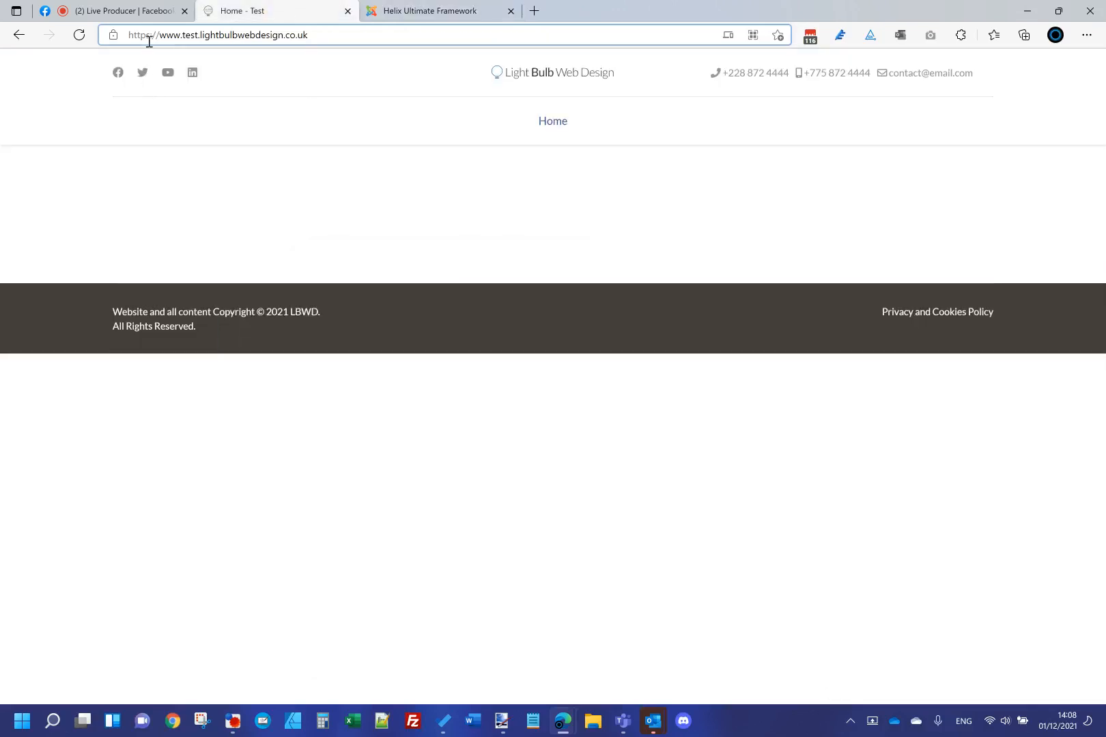
left_click(80, 35)
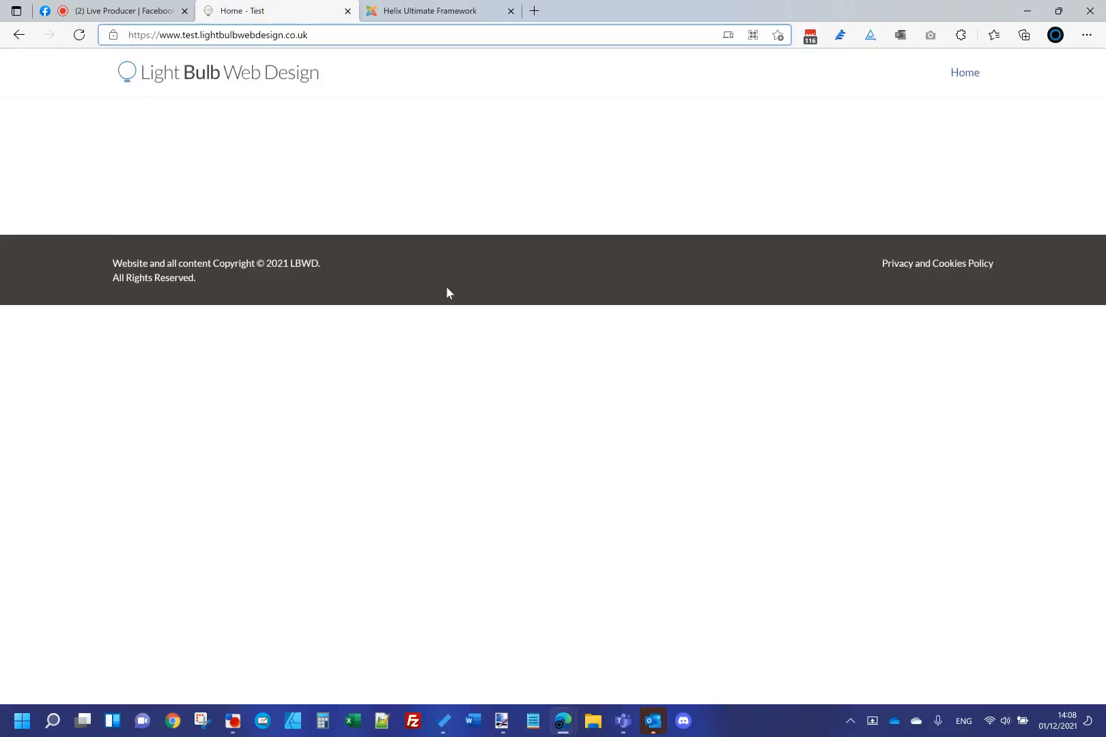
Step: Check the Facebook live stream dashboard for comments, and return to the template editor
left_click(406, 10)
left_click(142, 9)
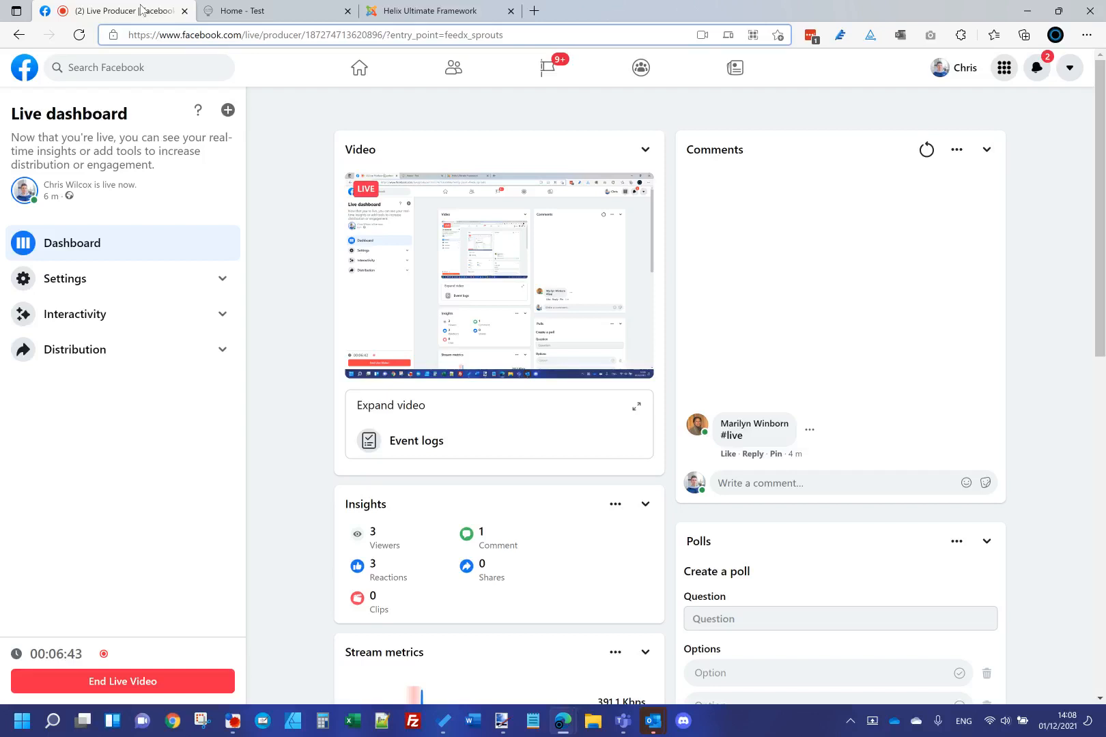
left_click(427, 10)
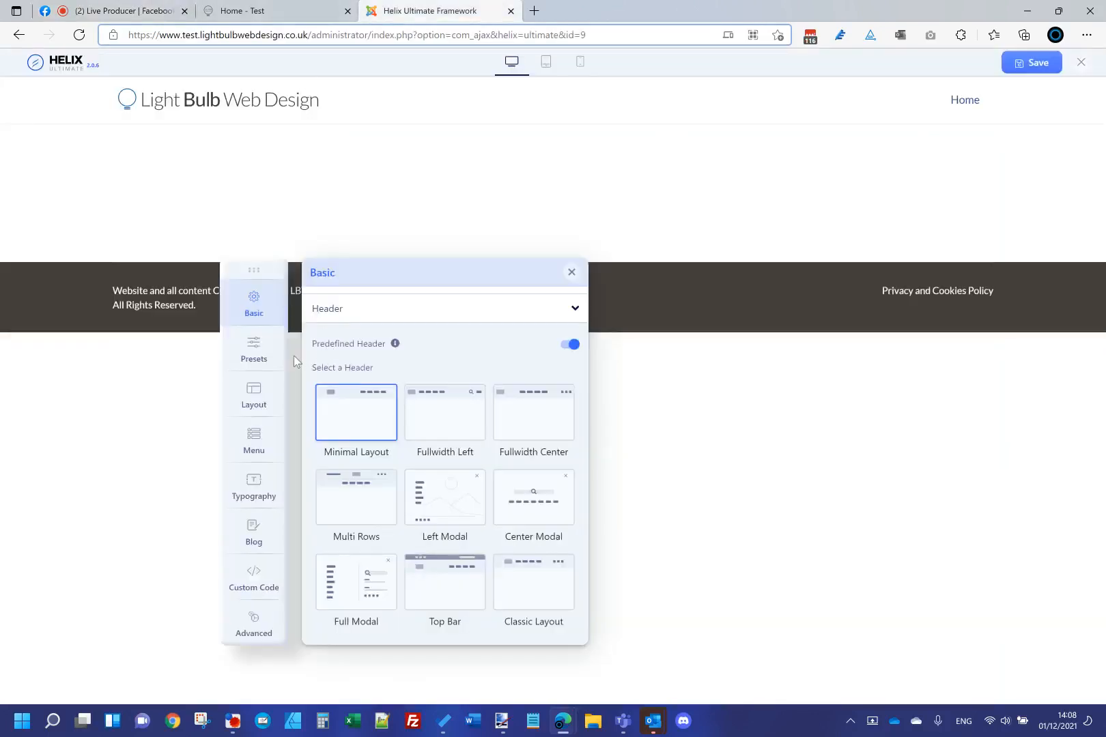
Step: Try the Preset 2 and Preset 3 color schemes with Custom Style turned off, and select Preset 4
left_click(265, 346)
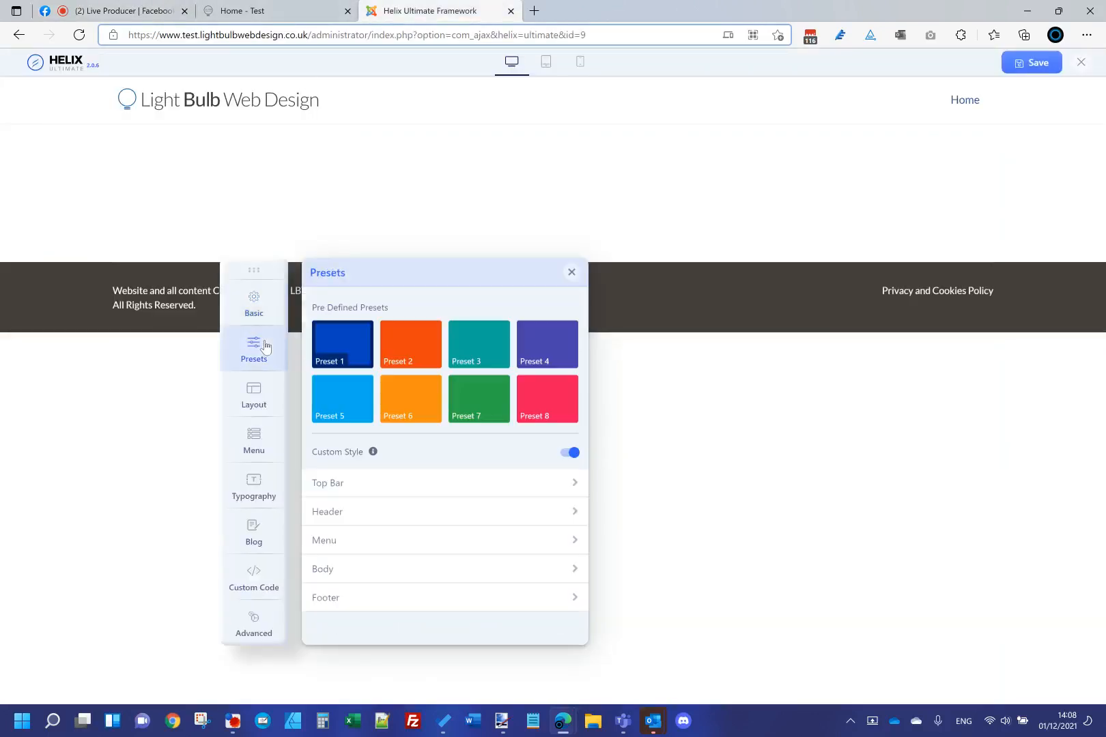
left_click(415, 356)
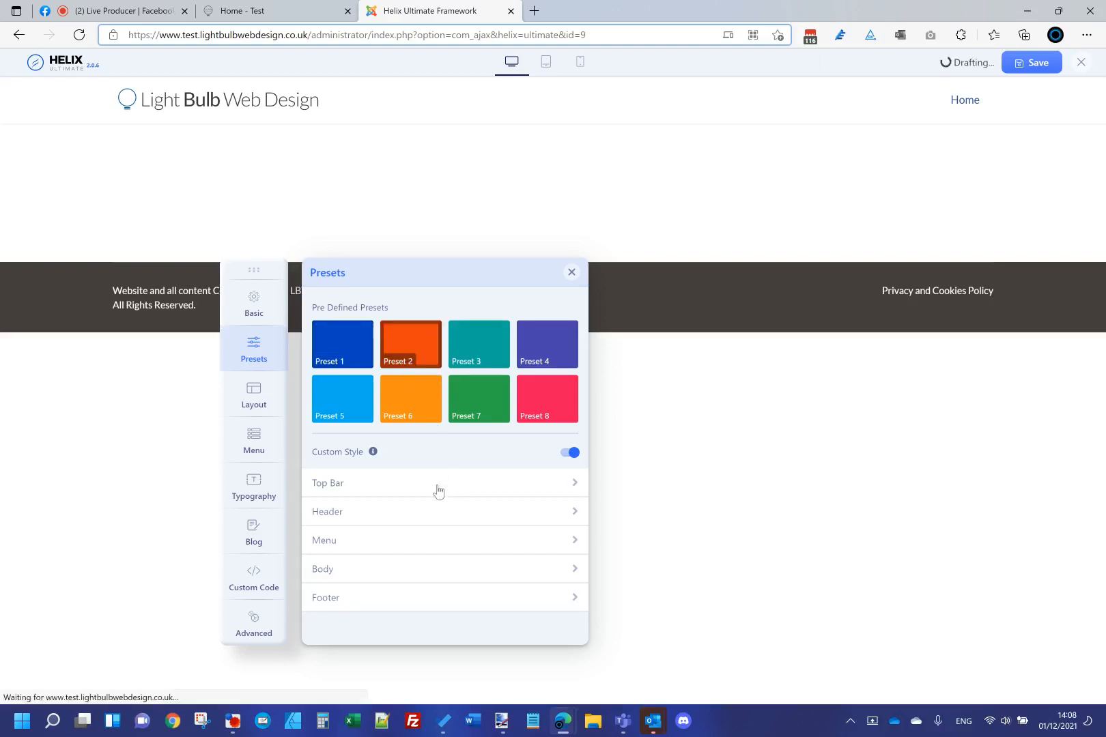
left_click(570, 454)
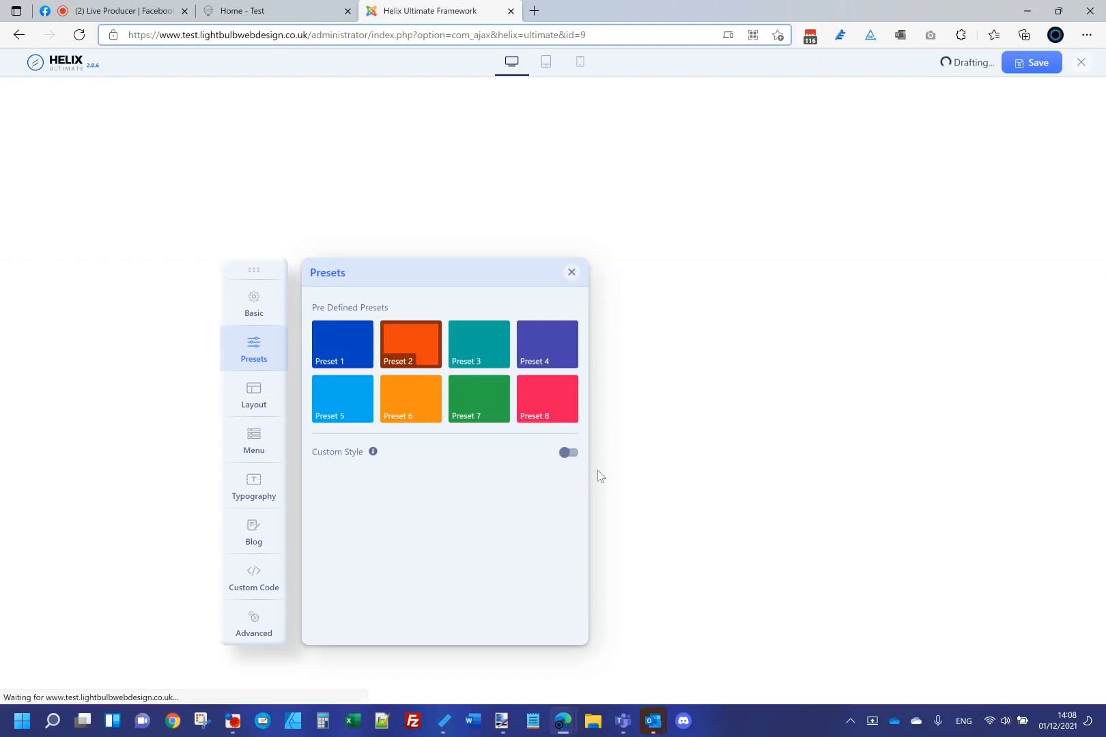
left_click(484, 360)
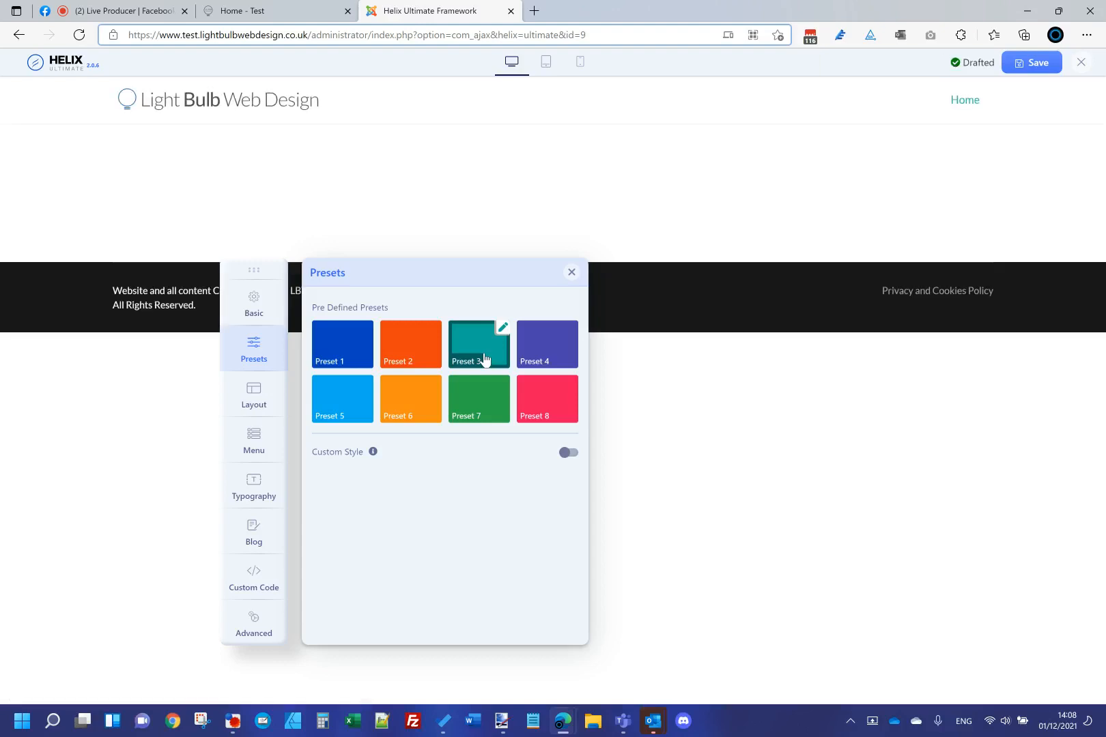
left_click(548, 348)
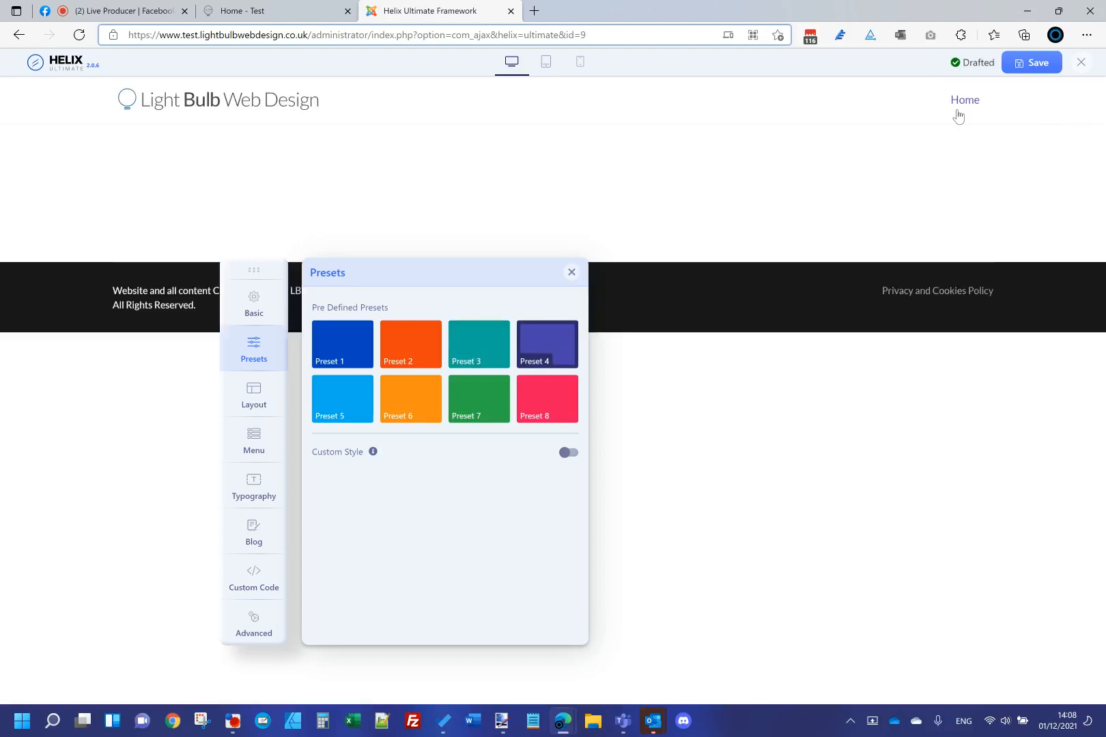
Step: Open Preset 4 for editing, review its full list of color settings, and apply it without changes
left_click(573, 329)
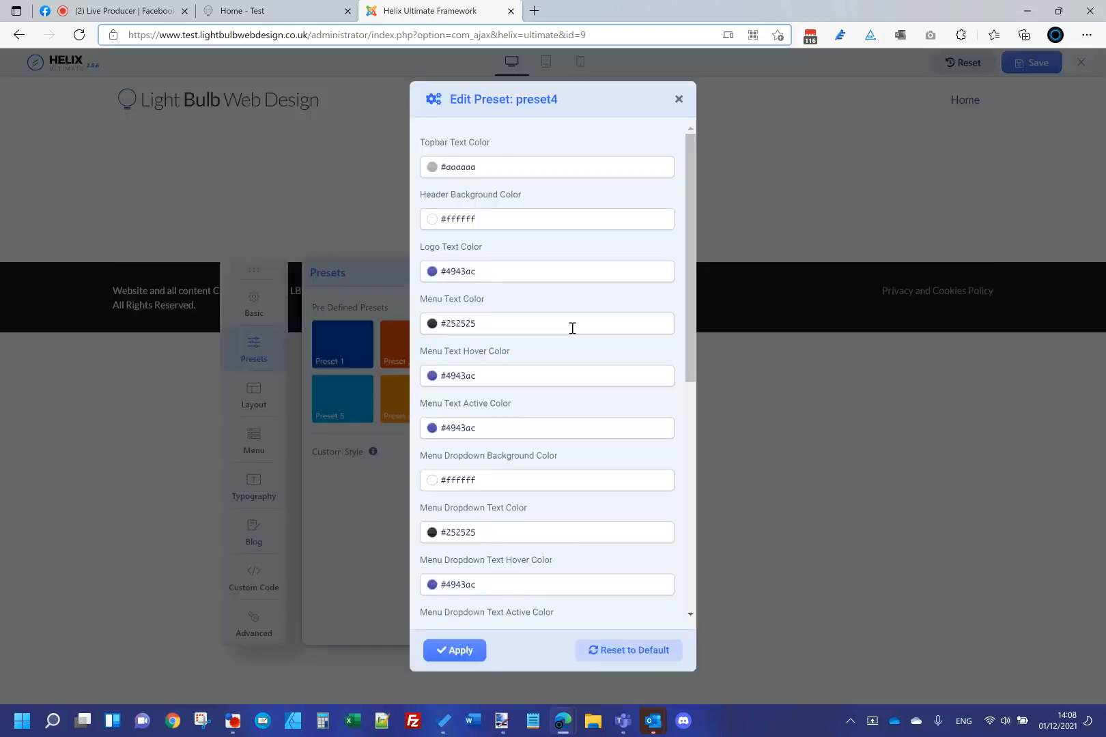
scroll(521, 435, "down", 6)
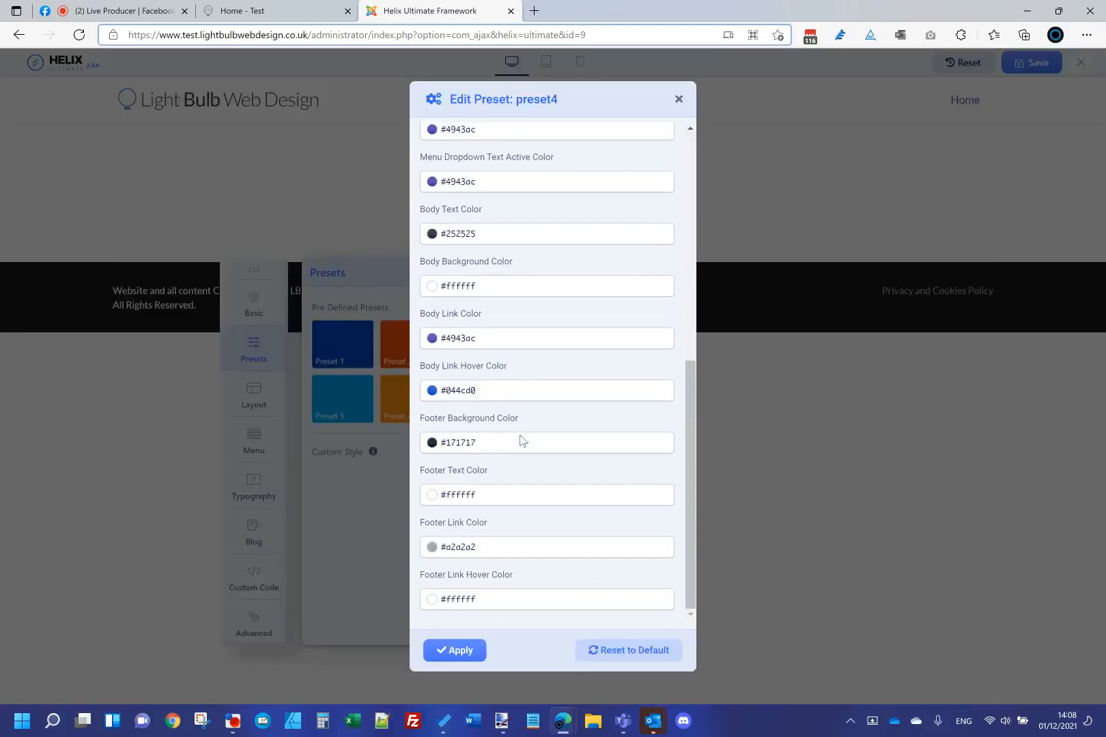
scroll(521, 435, "up", 6)
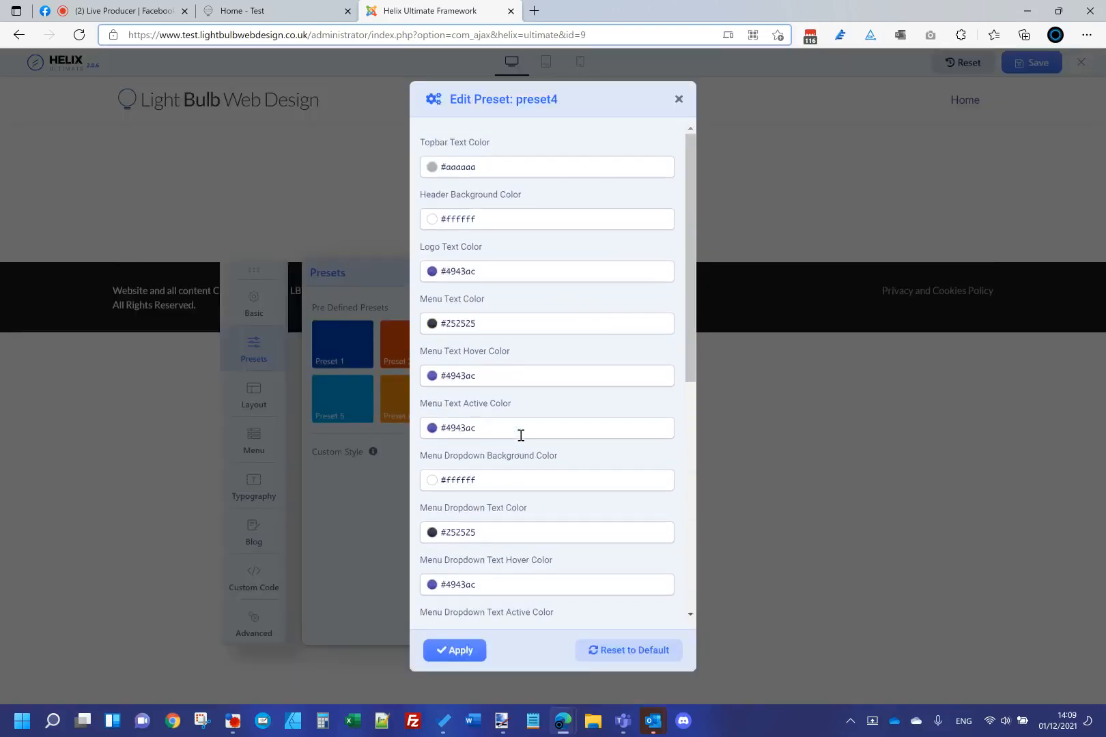
scroll(520, 435, "down", 6)
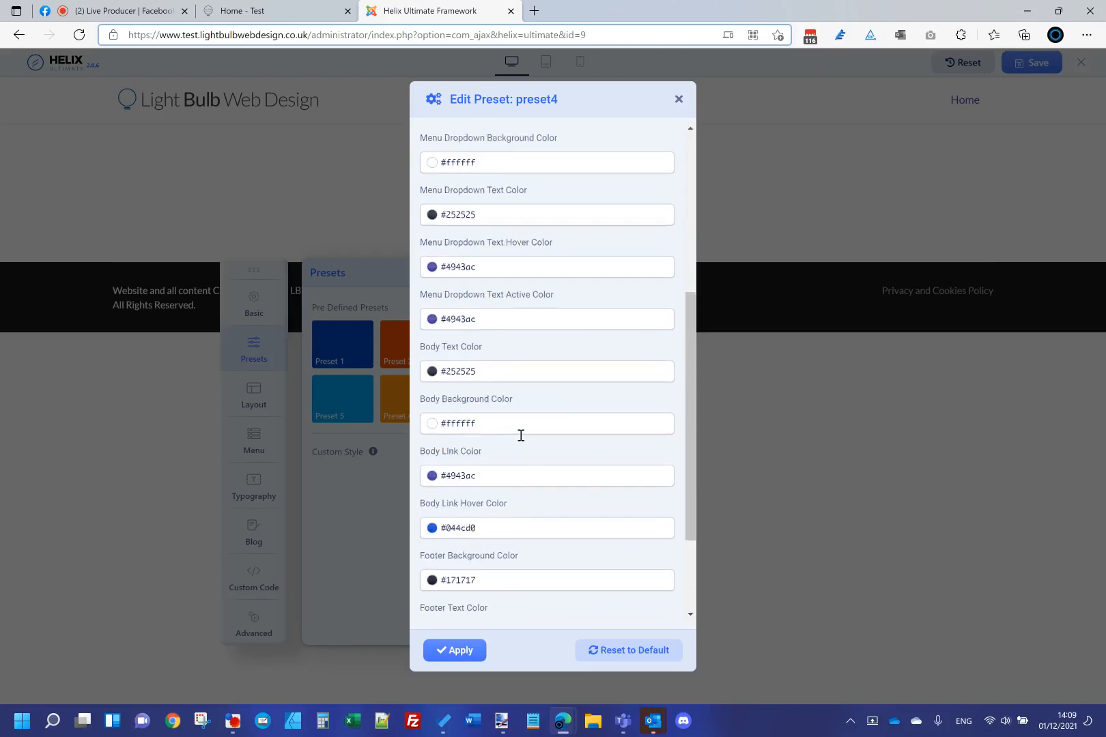
scroll(521, 435, "up", 6)
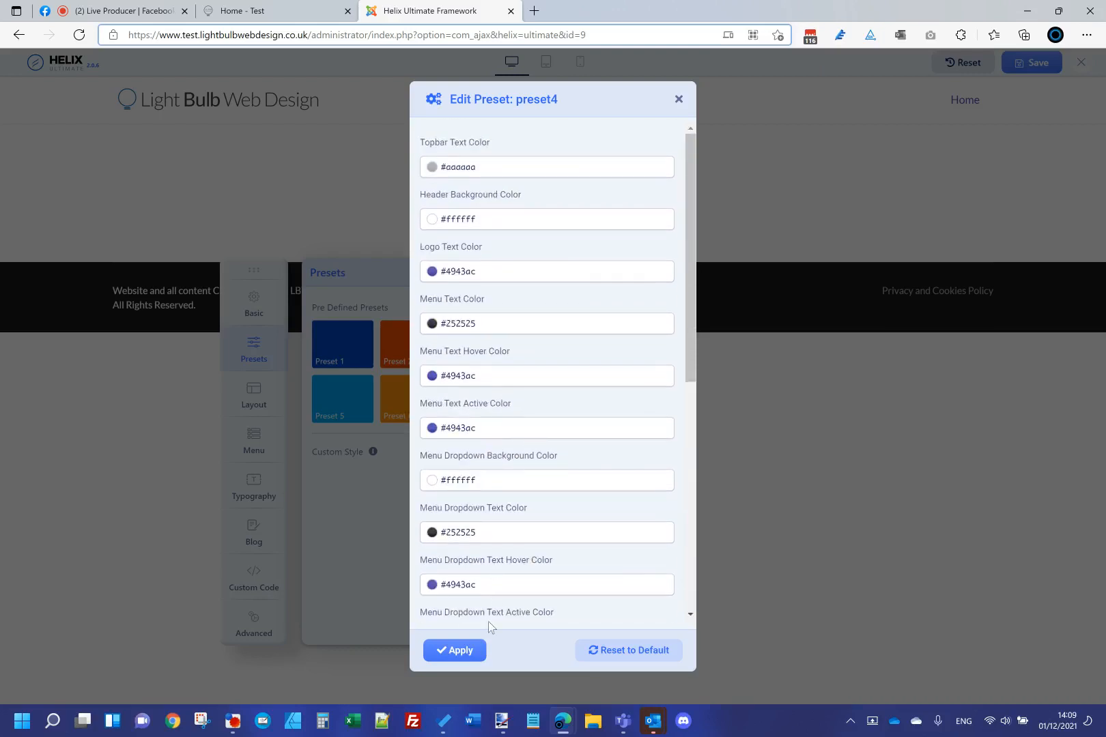
left_click(456, 652)
Step: Turn Custom Style back on for the presets and review the Top Bar colors
left_click(571, 454)
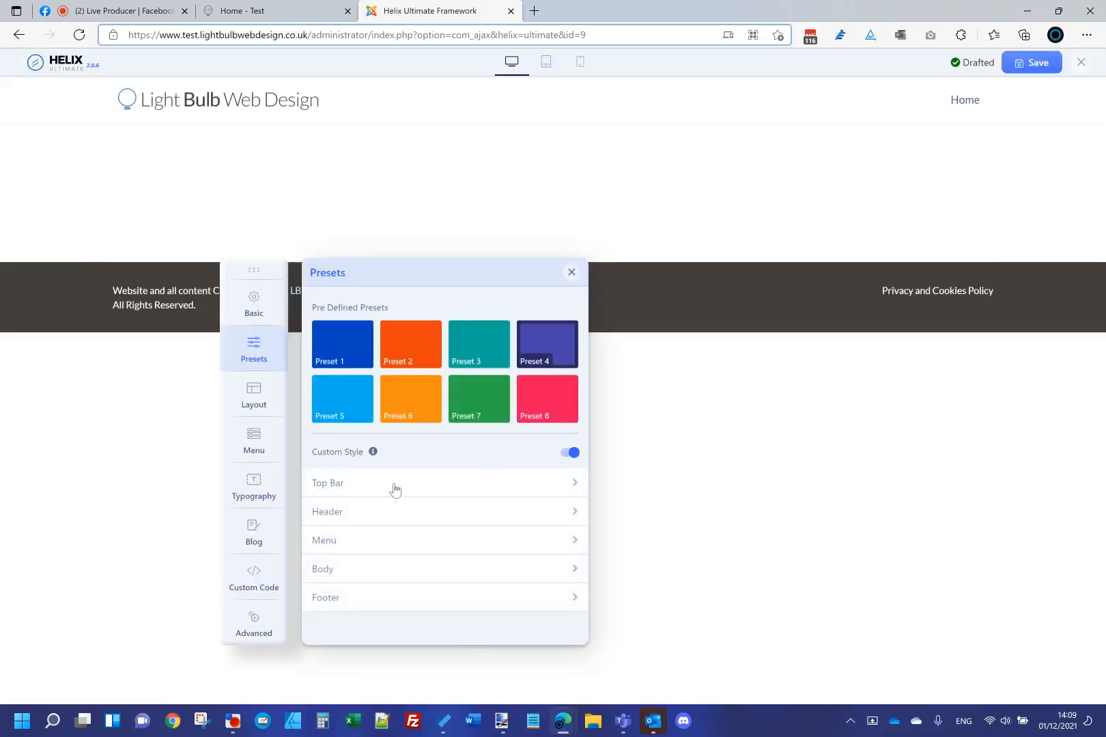
left_click(395, 483)
scroll(417, 501, "down", 2)
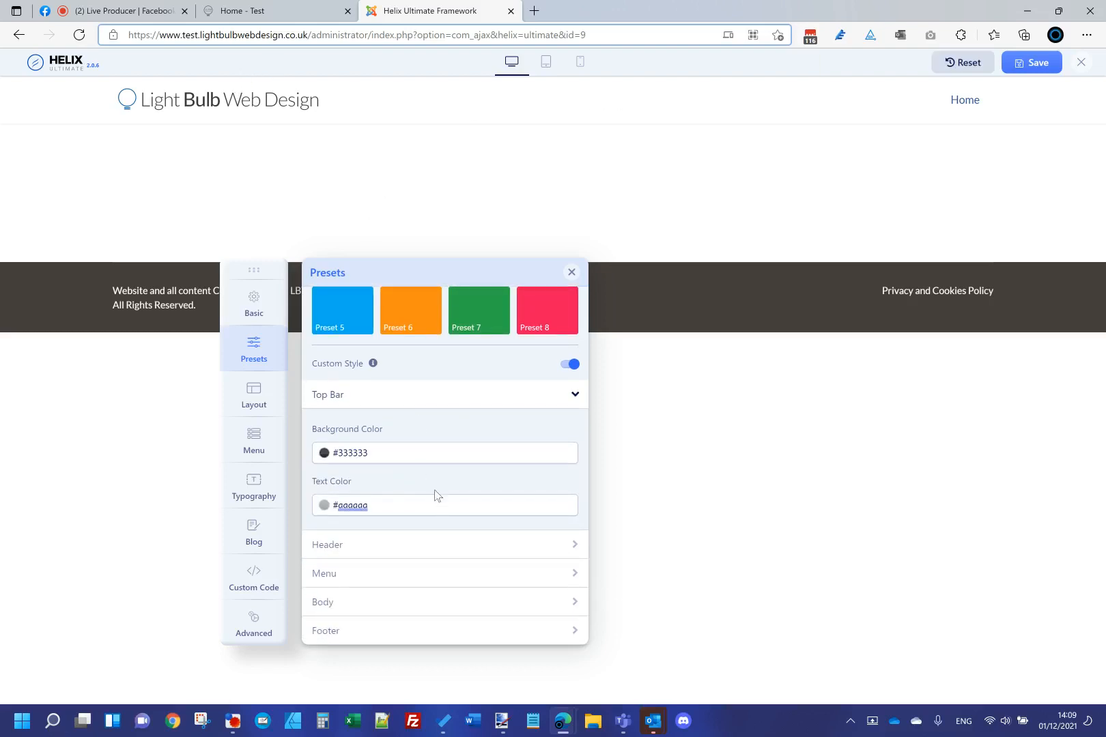
Step: Set the custom header background color to #a86b6b and save the template
left_click(359, 545)
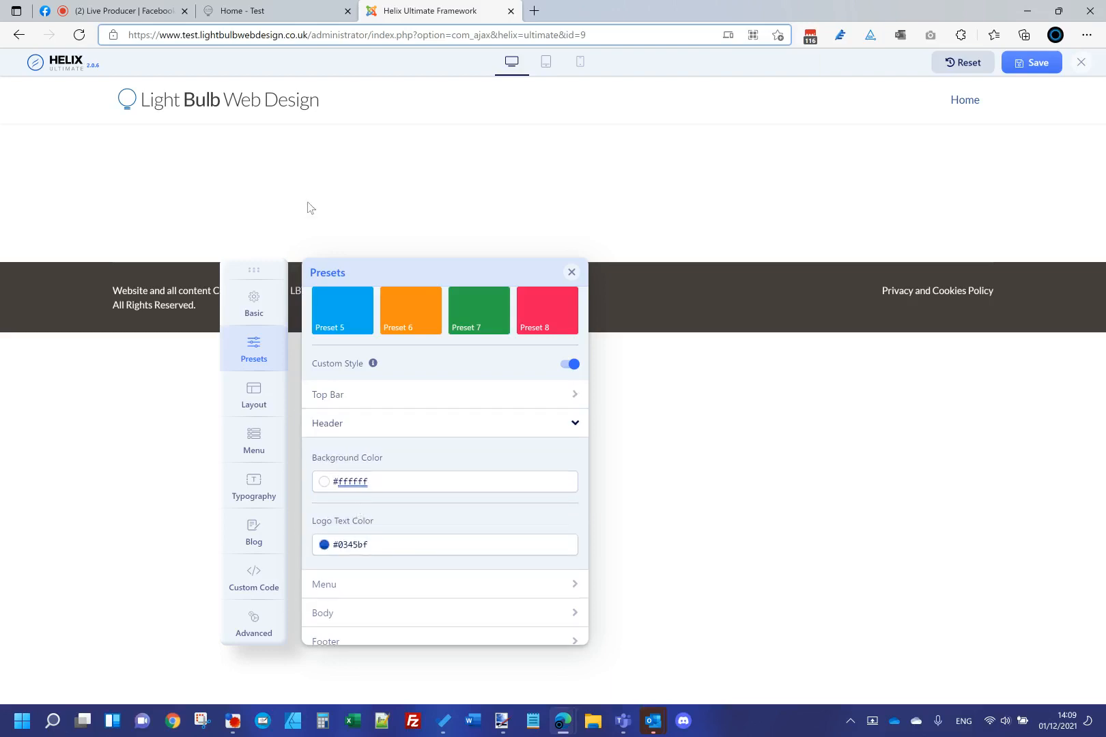
left_click(331, 488)
left_click(354, 539)
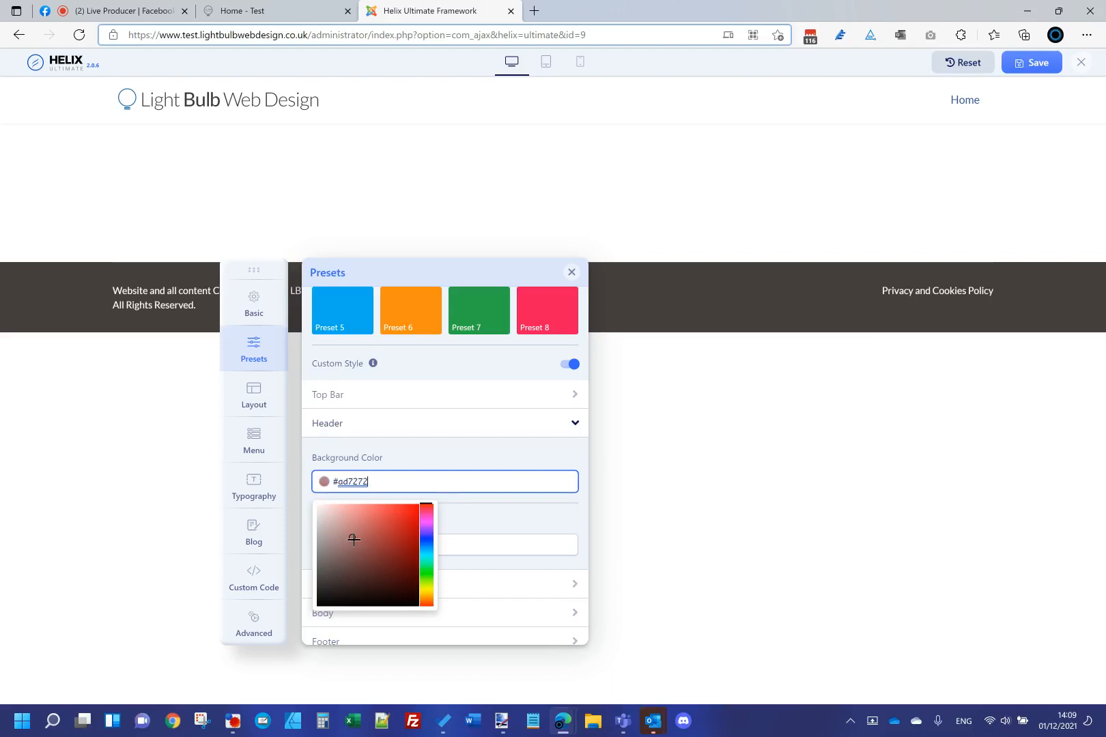
left_click(520, 452)
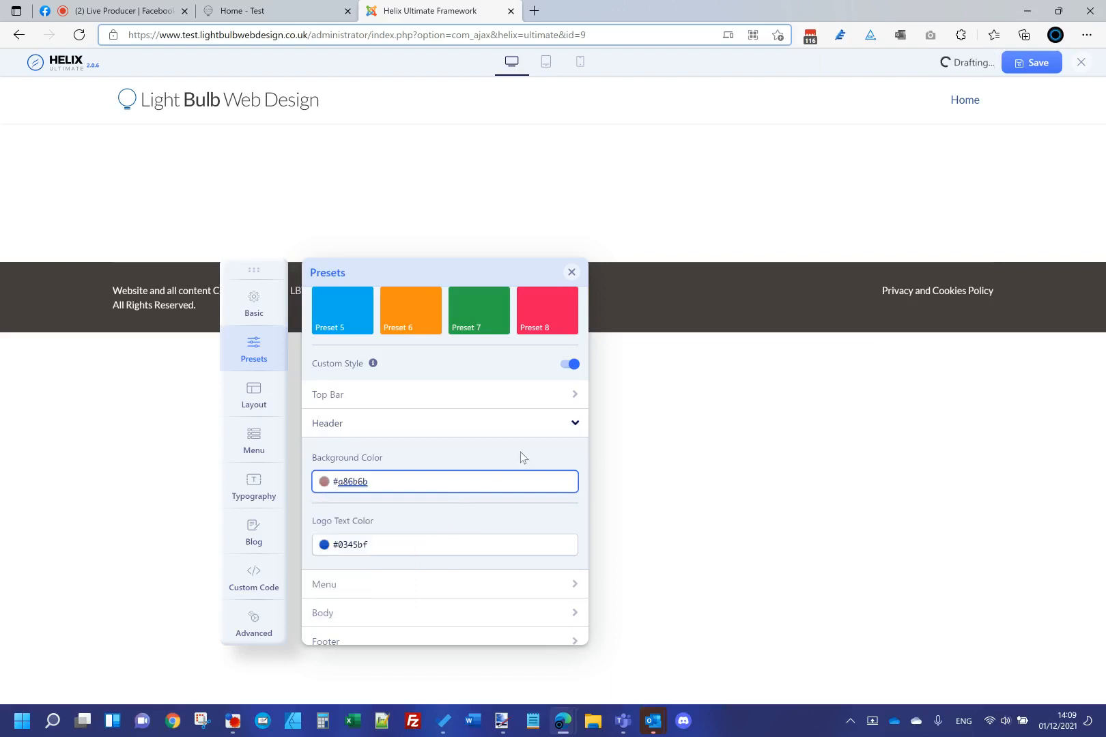
left_click(1027, 72)
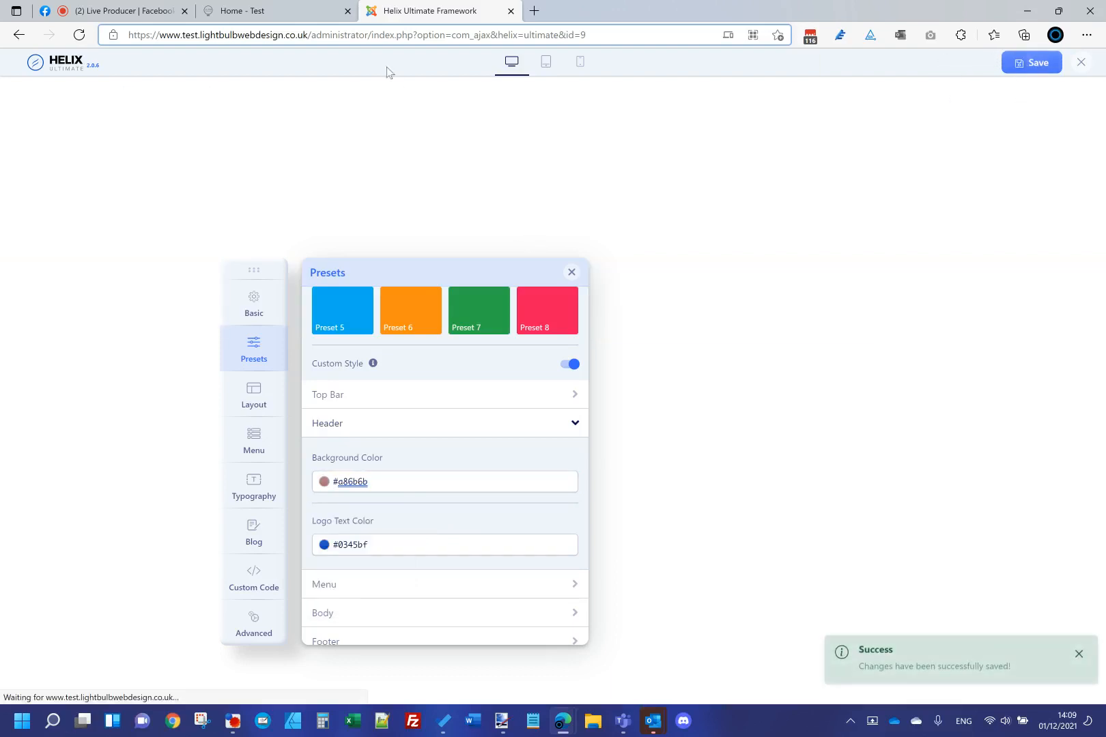
Step: Check the header background on the reloaded live home page and return to the template editor
left_click(243, 10)
key("F5")
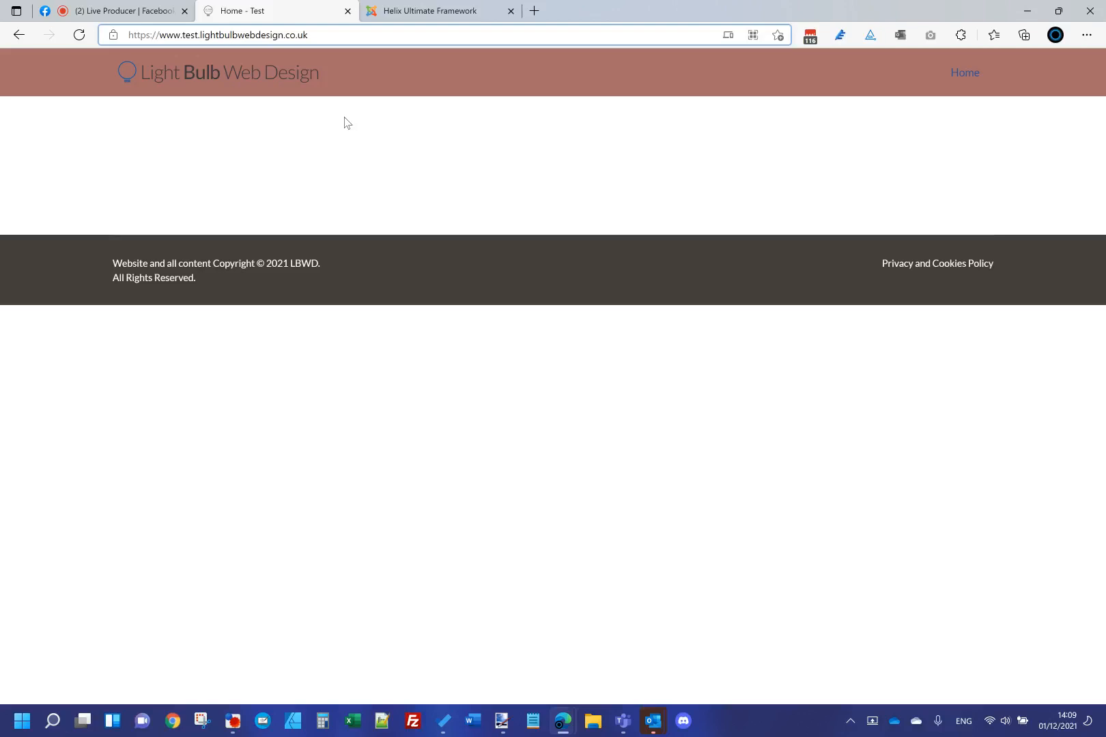
left_click(432, 11)
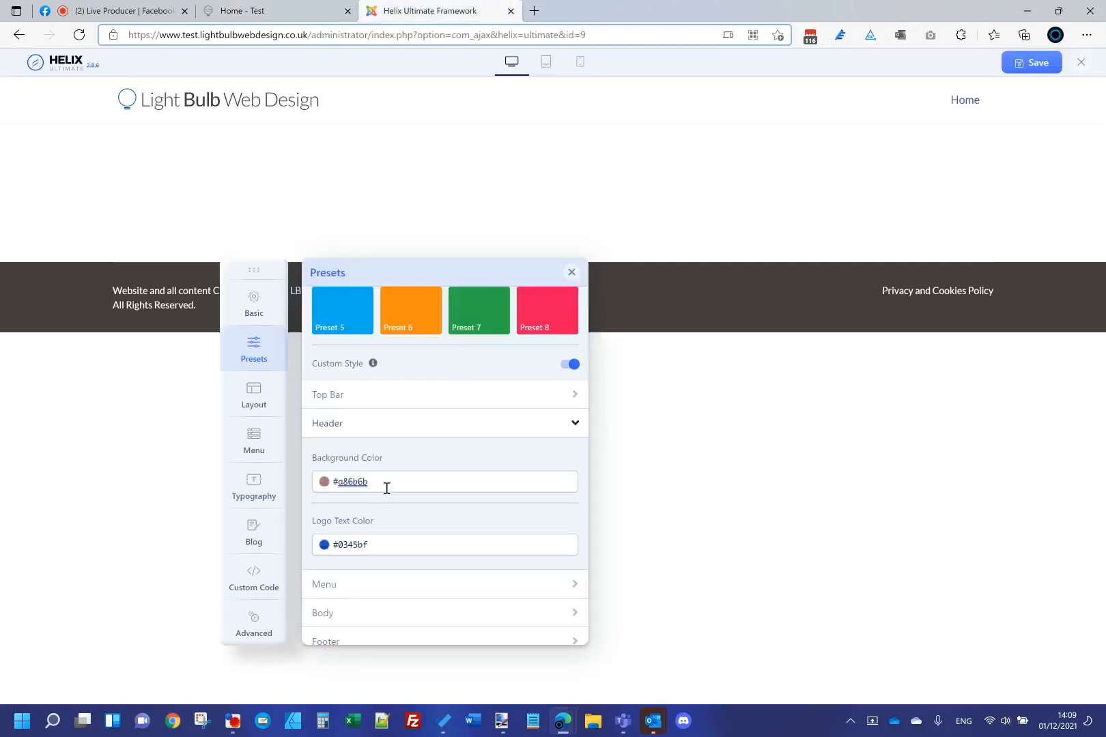
Step: Set the custom header background color back to #ffffff and save the template
double_click(368, 482)
left_click(324, 482)
left_click_drag(348, 511, 297, 457)
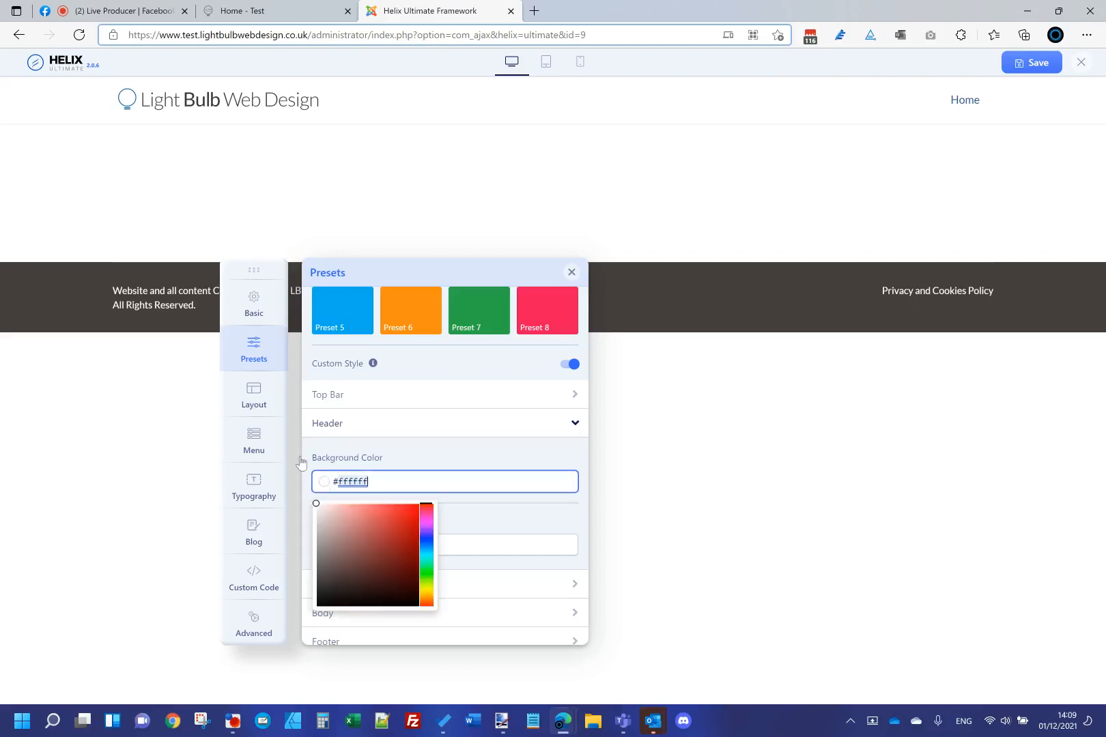
left_click(379, 453)
left_click(369, 482)
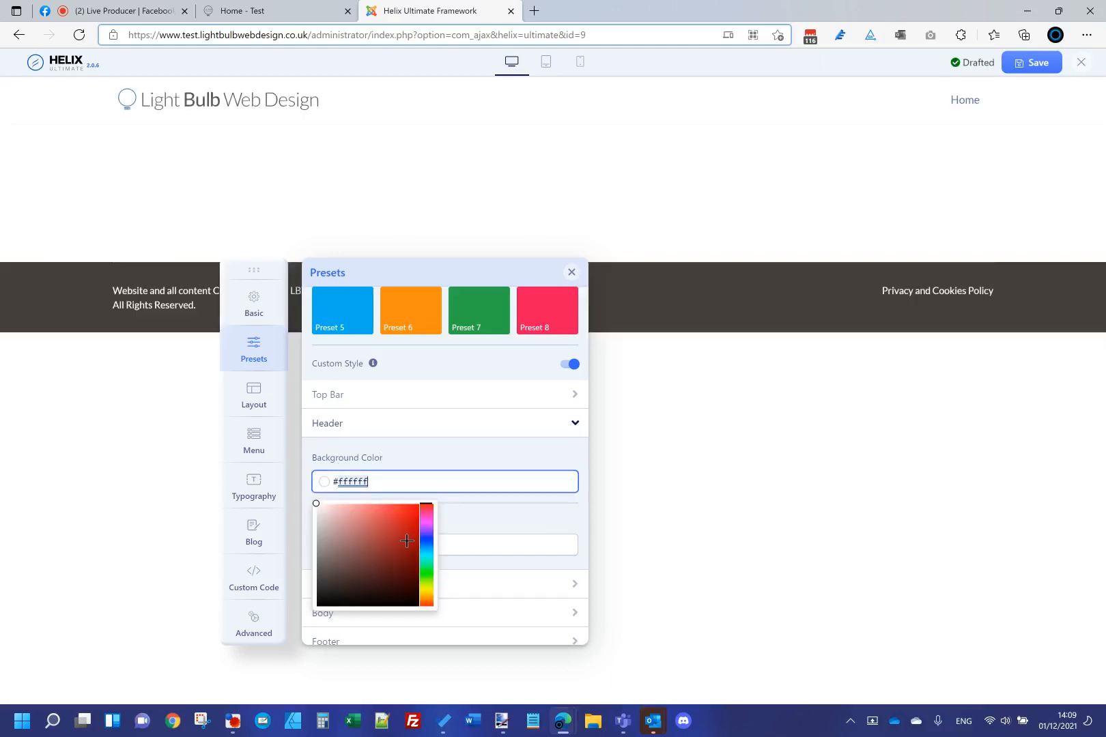
scroll(425, 459, "down", 1)
left_click(420, 446)
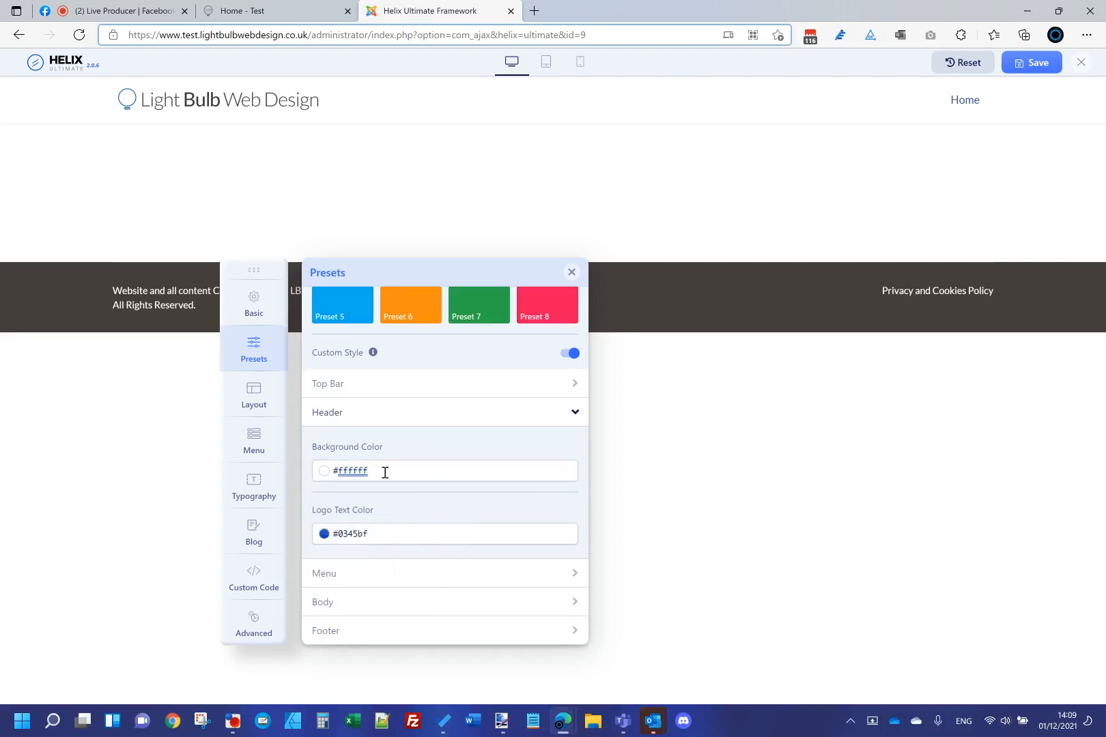
left_click(1009, 65)
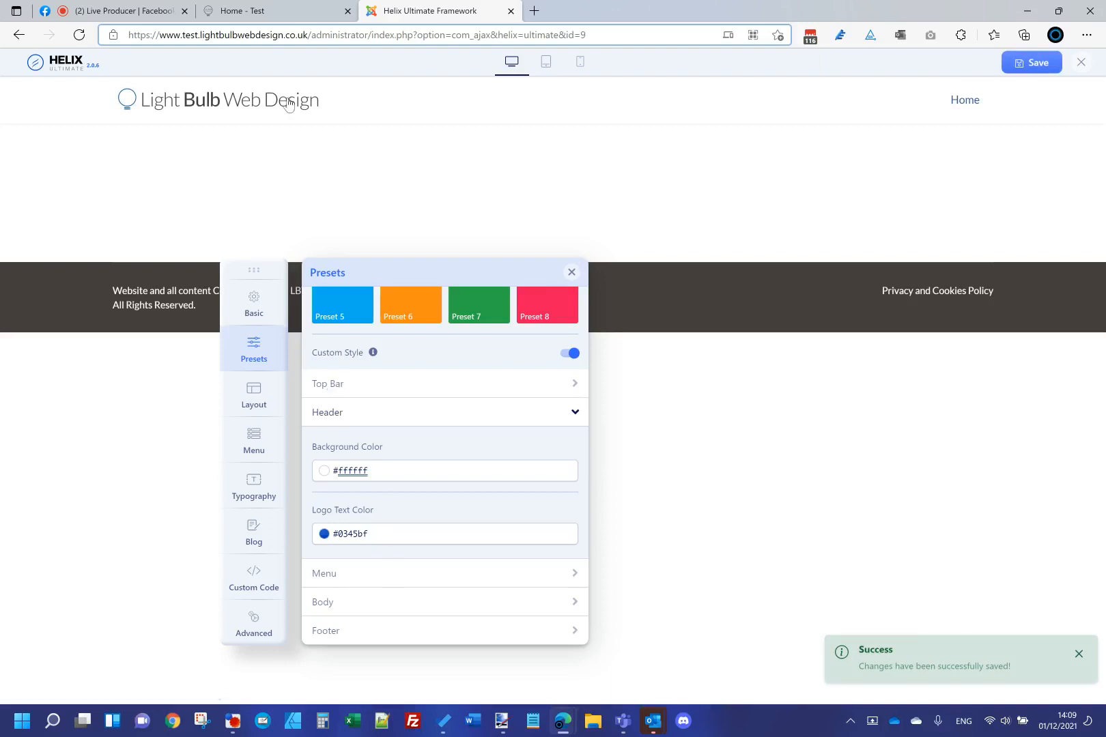
Step: Review the custom Menu colors, including the text, hover, active and dropdown color settings
left_click(348, 579)
scroll(393, 430, "down", 1)
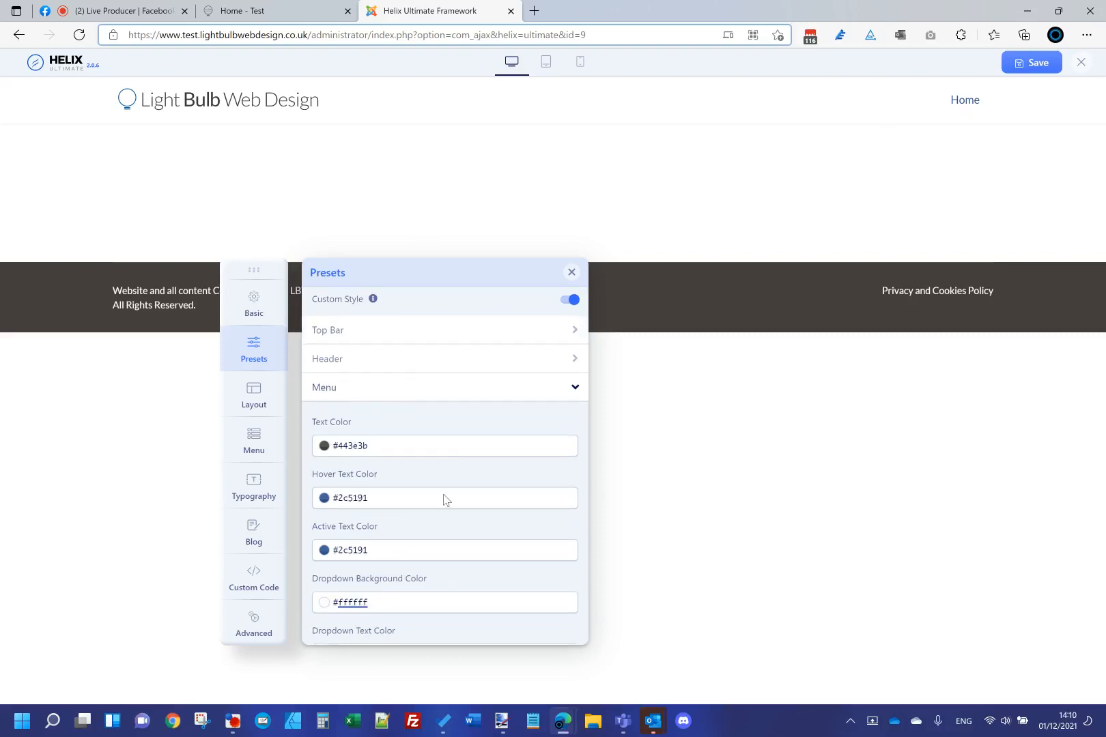
scroll(379, 547, "down", 2)
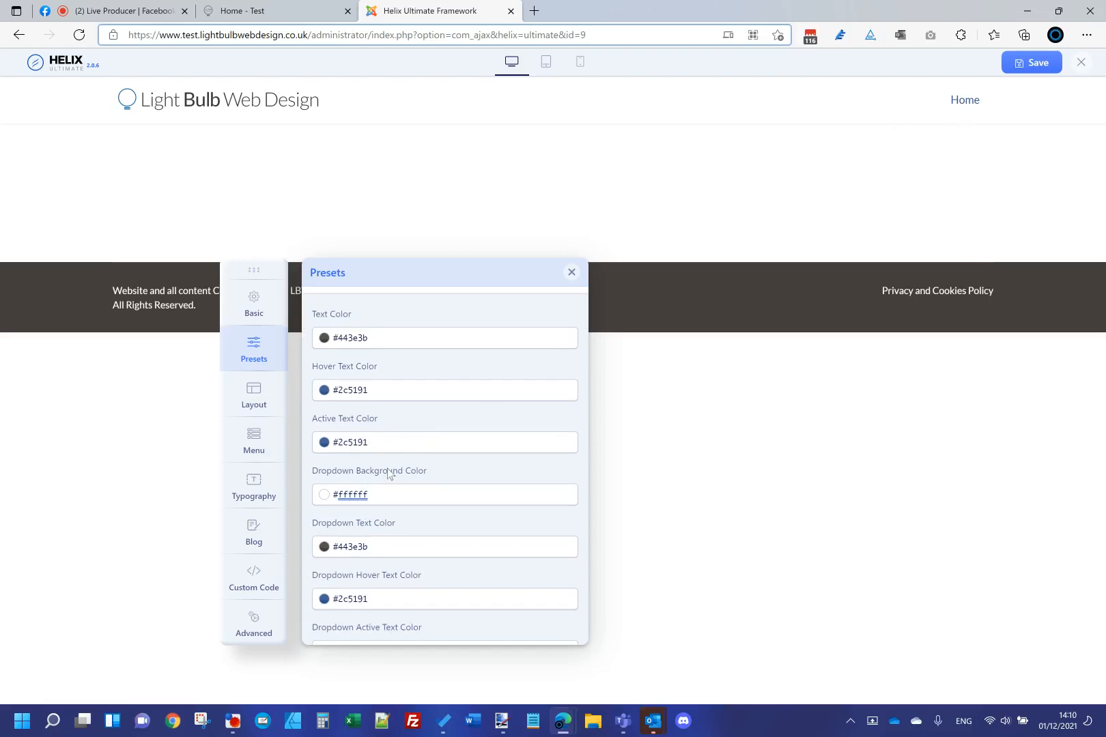
scroll(408, 474, "down", 1)
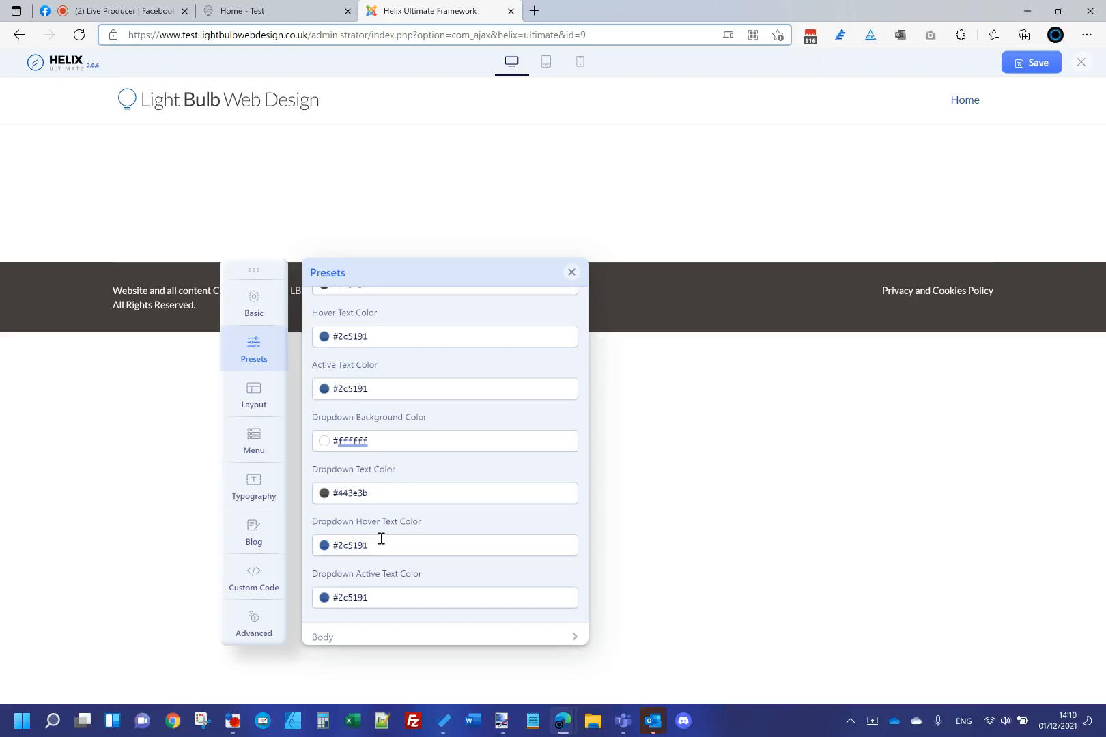
scroll(383, 546, "down", 1)
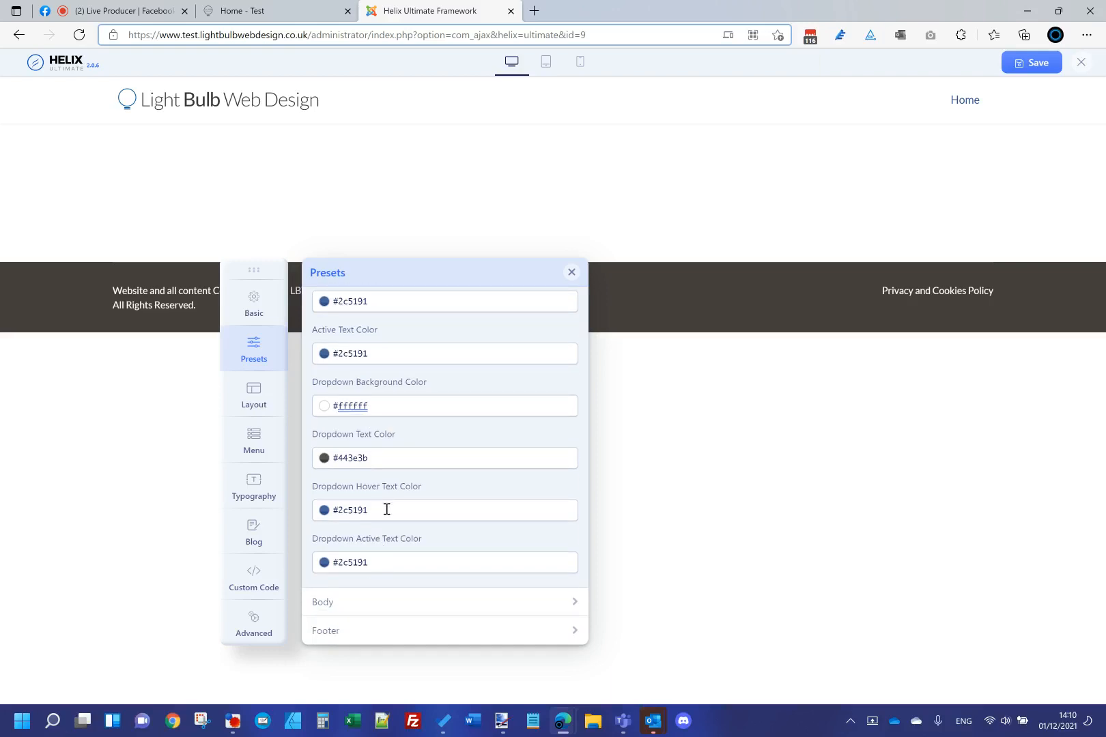
Step: Set the custom body text color to #ffffff
left_click(355, 601)
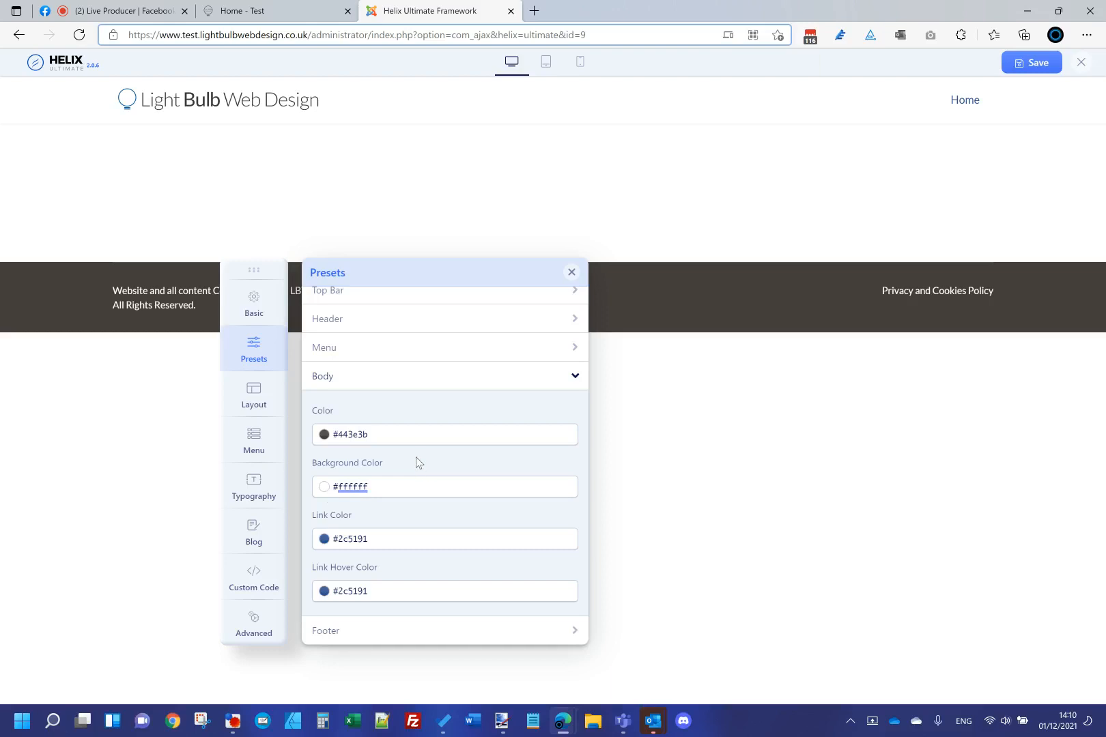
left_click(332, 437)
left_click_drag(360, 495, 284, 439)
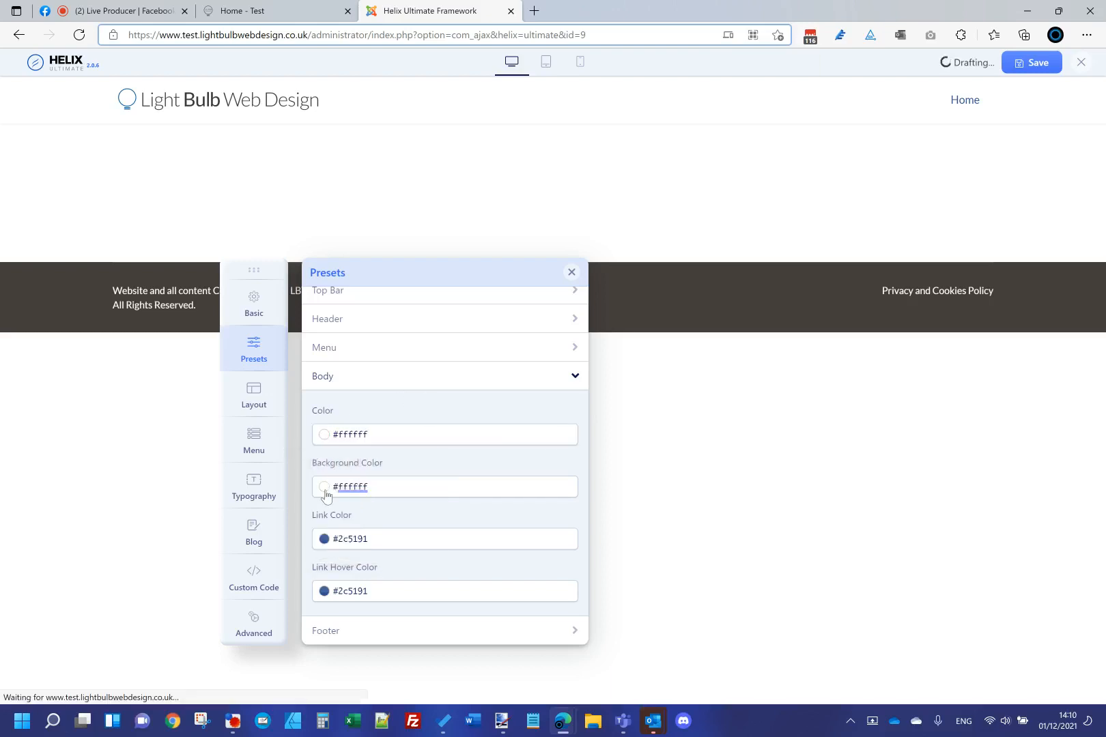
Step: Set the body background color to #636363 and the body link color to #e6e6e6
left_click(327, 488)
left_click(332, 568)
left_click_drag(332, 568, 314, 572)
left_click(325, 539)
left_click(312, 572)
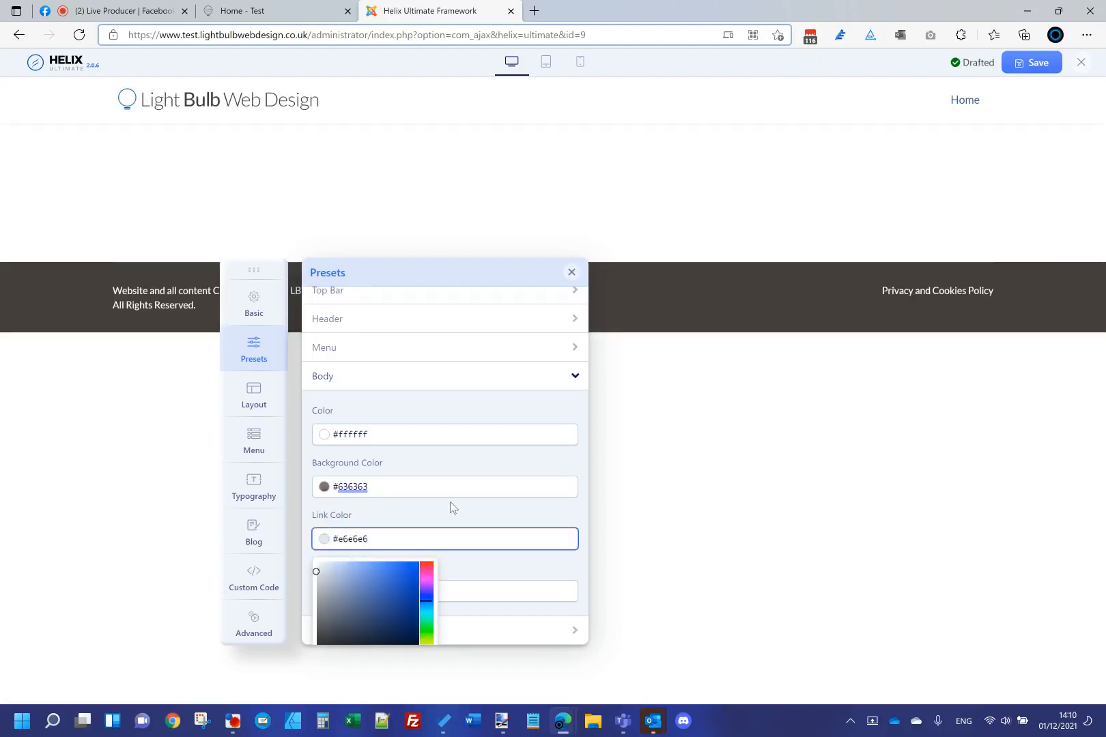
Step: Set the body link hover color to #ffffff and save the template
left_click(405, 541)
left_click(329, 602)
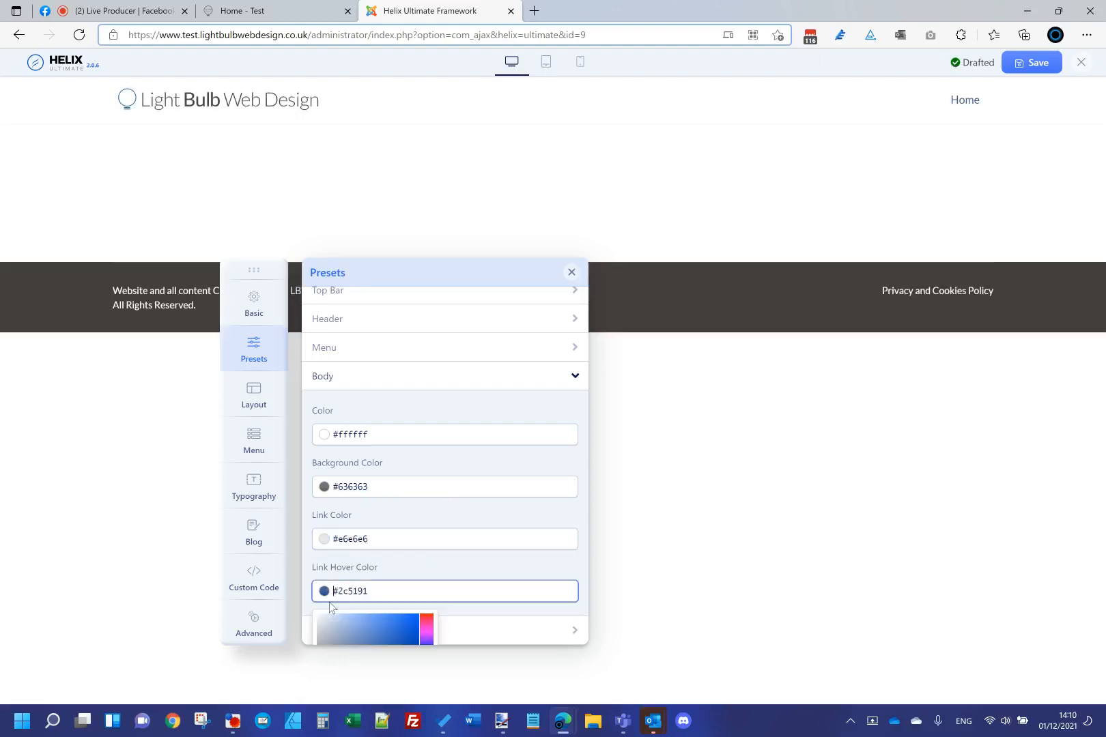
left_click(312, 622)
left_click(947, 239)
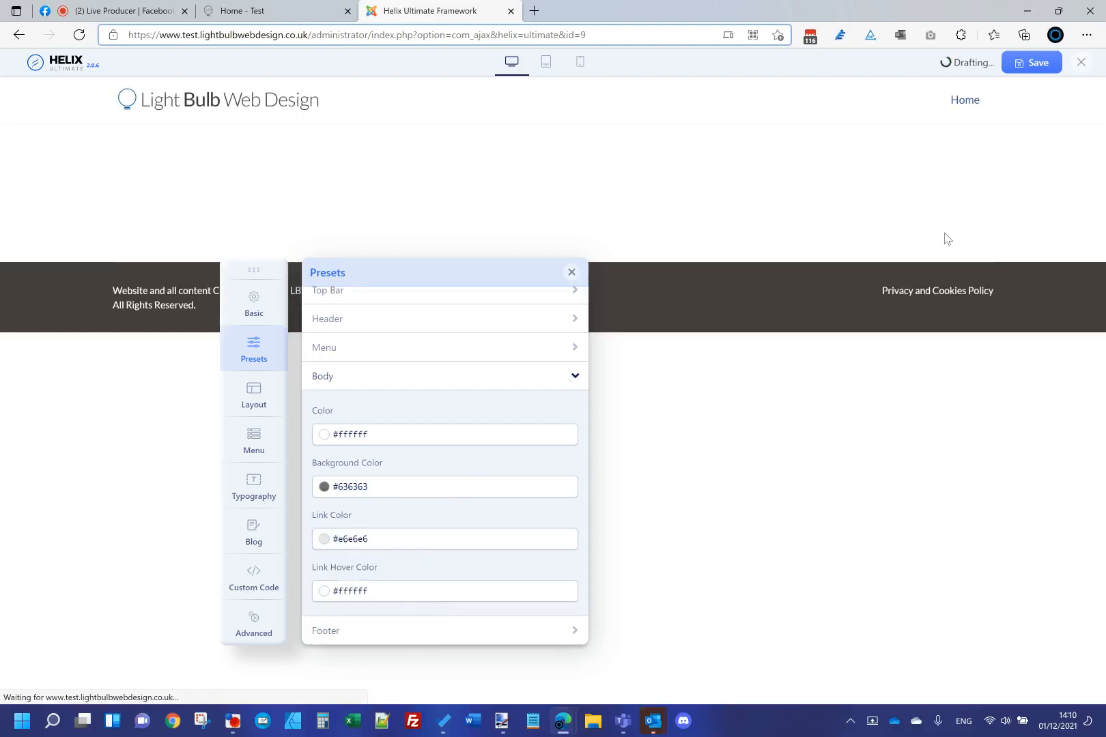
left_click(1036, 72)
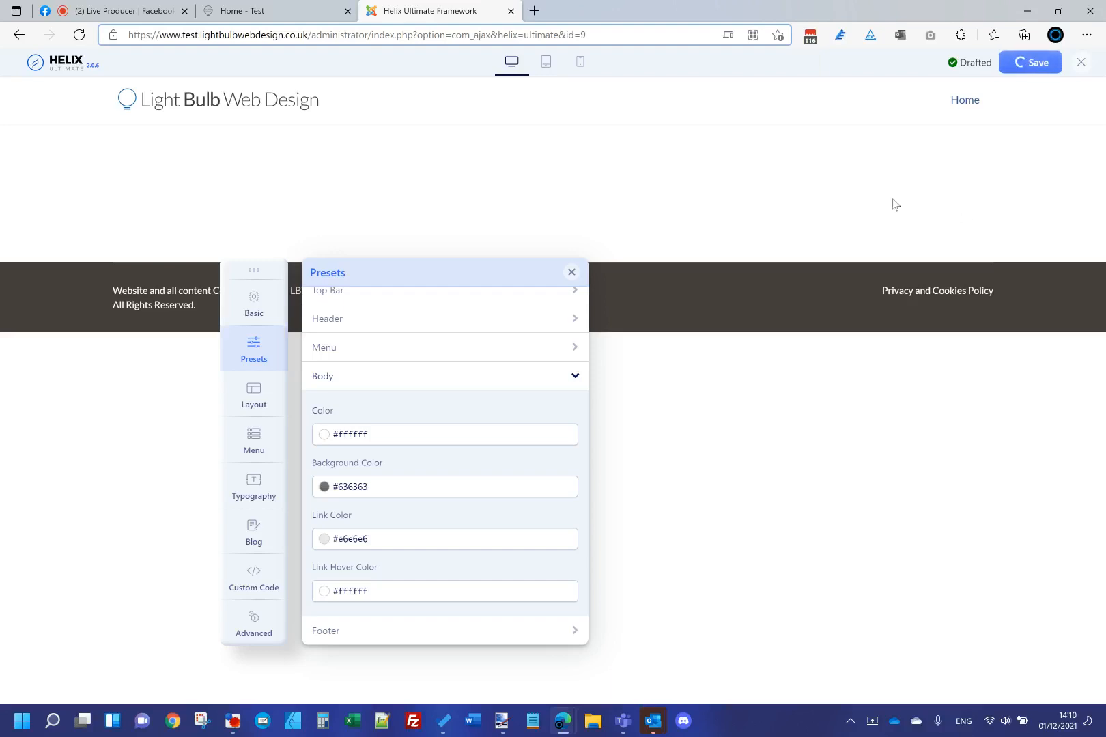
Step: Reload the live home page to check the saved body background, then return to the Helix template editor
left_click(287, 8)
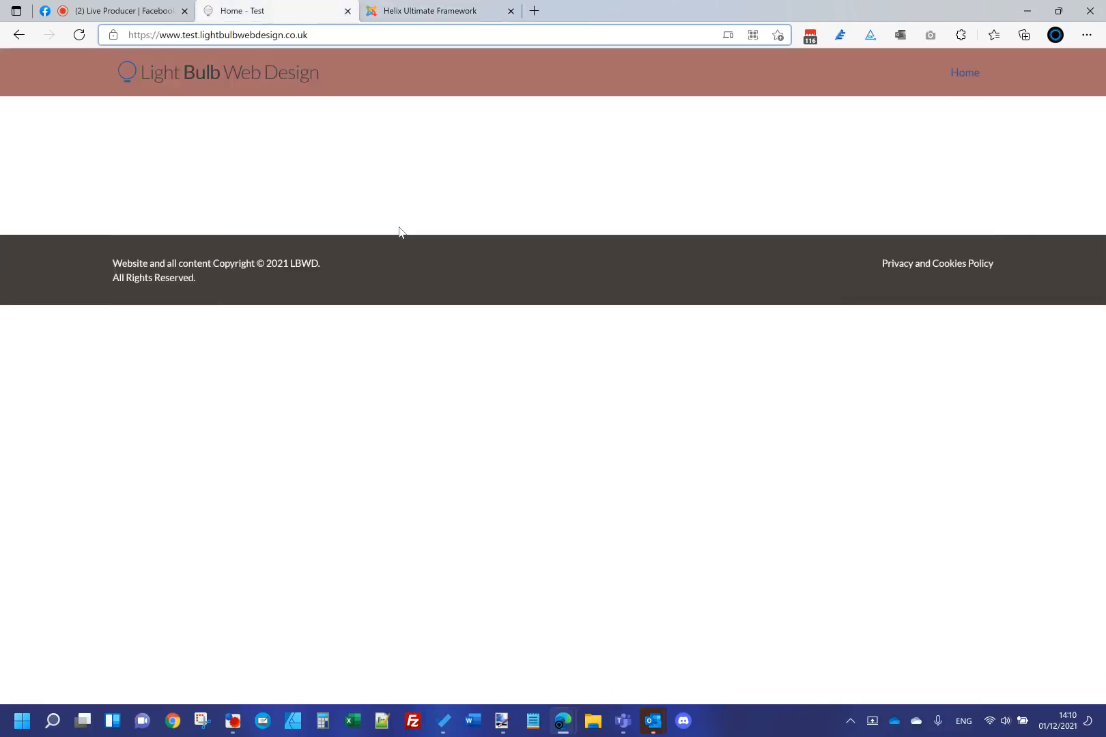
key("F5")
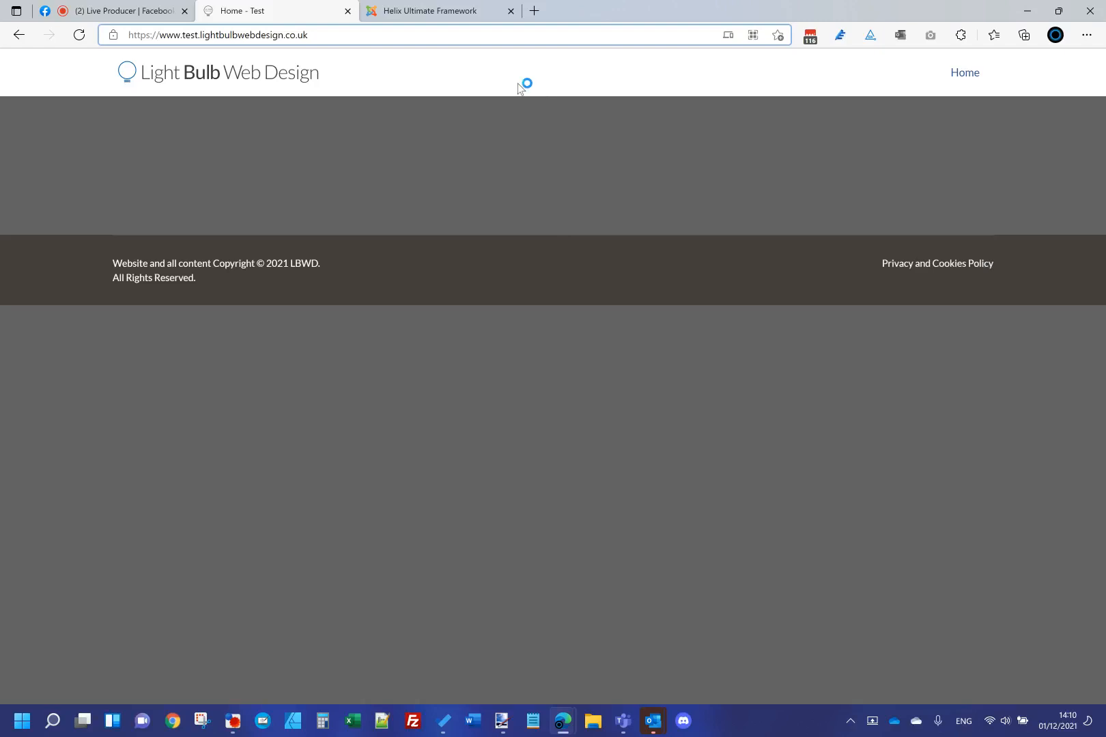
left_click(482, 15)
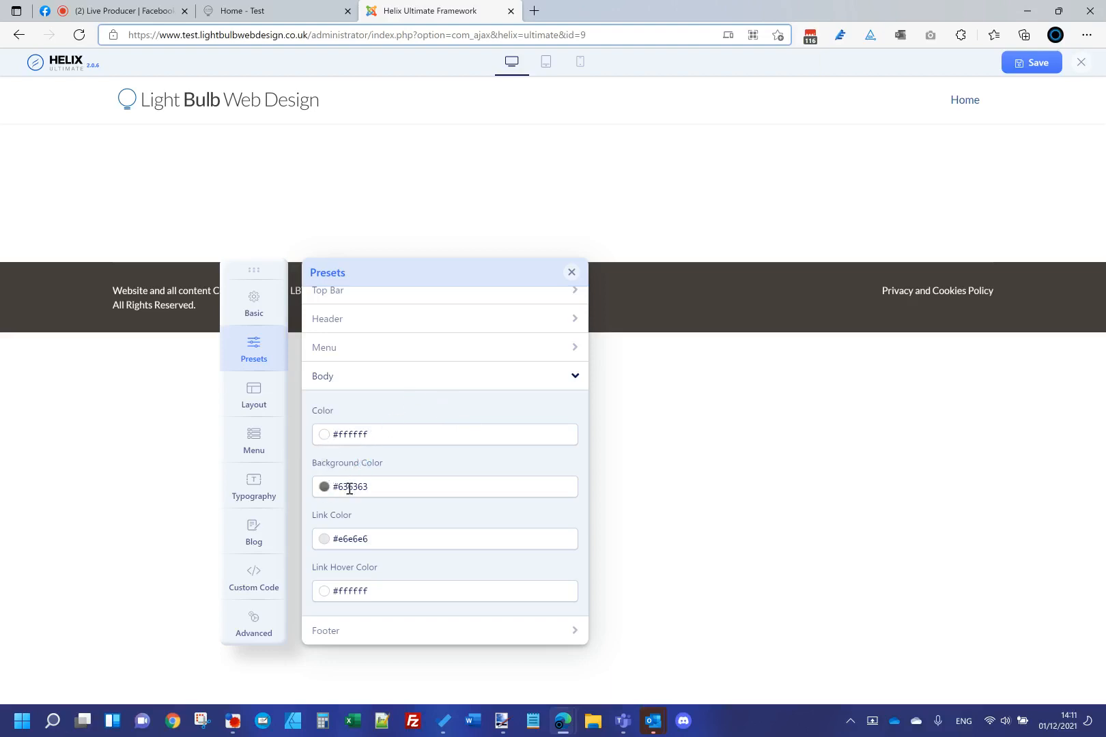
Step: Set the body text color to #242424 and the body background color to #ffffff
left_click(331, 437)
left_click(316, 524)
left_click_drag(305, 538, 311, 502)
left_click(492, 410)
left_click(351, 487)
left_click(396, 505)
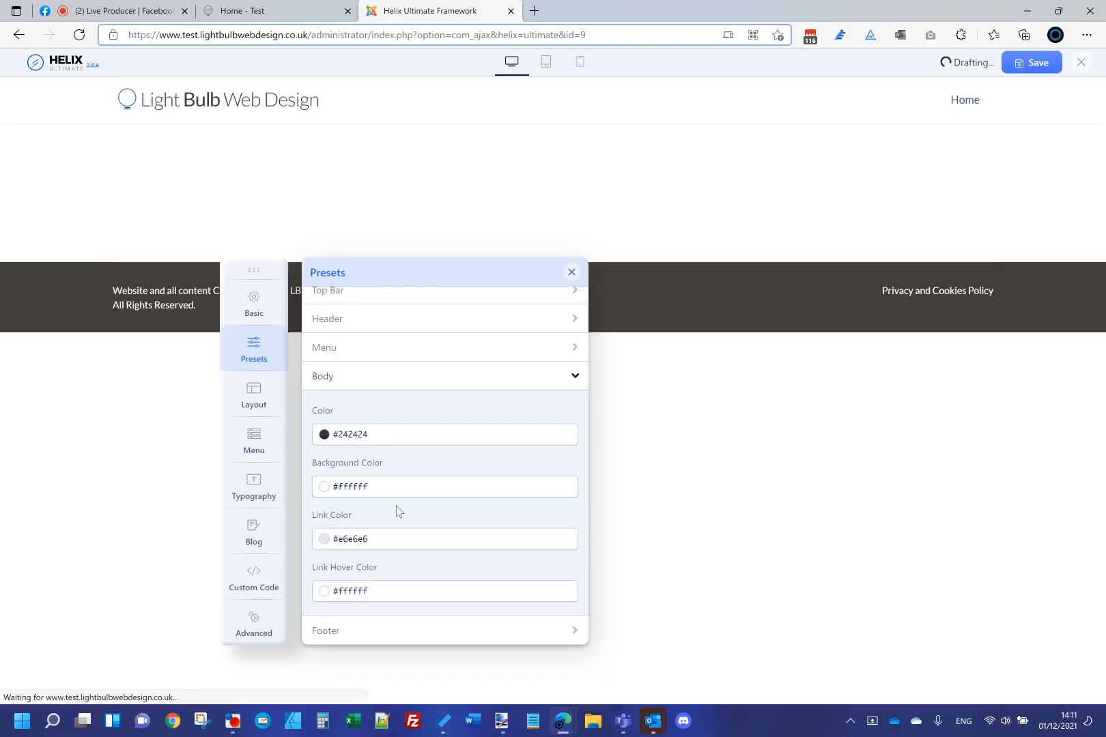
Step: Set the body link color to #0353ff and the link hover color to #a3b3d6, and save the template
left_click(326, 543)
left_click_drag(336, 594, 422, 543)
left_click(435, 517)
left_click(324, 587)
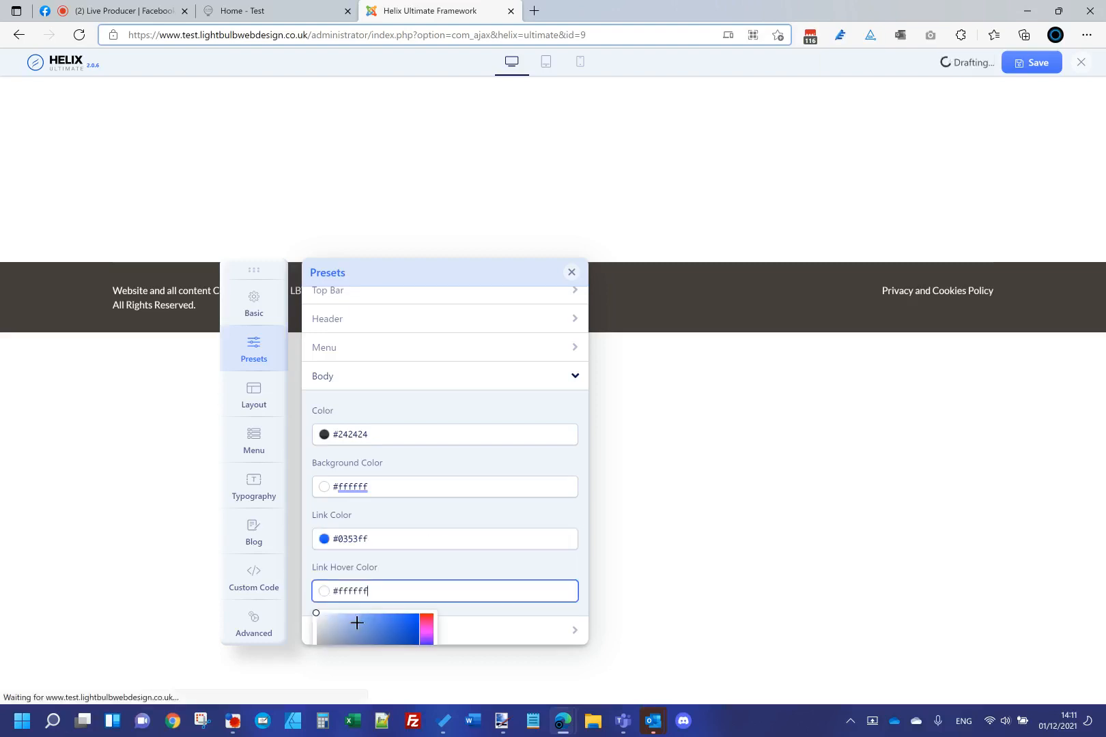
left_click(342, 630)
left_click(406, 566)
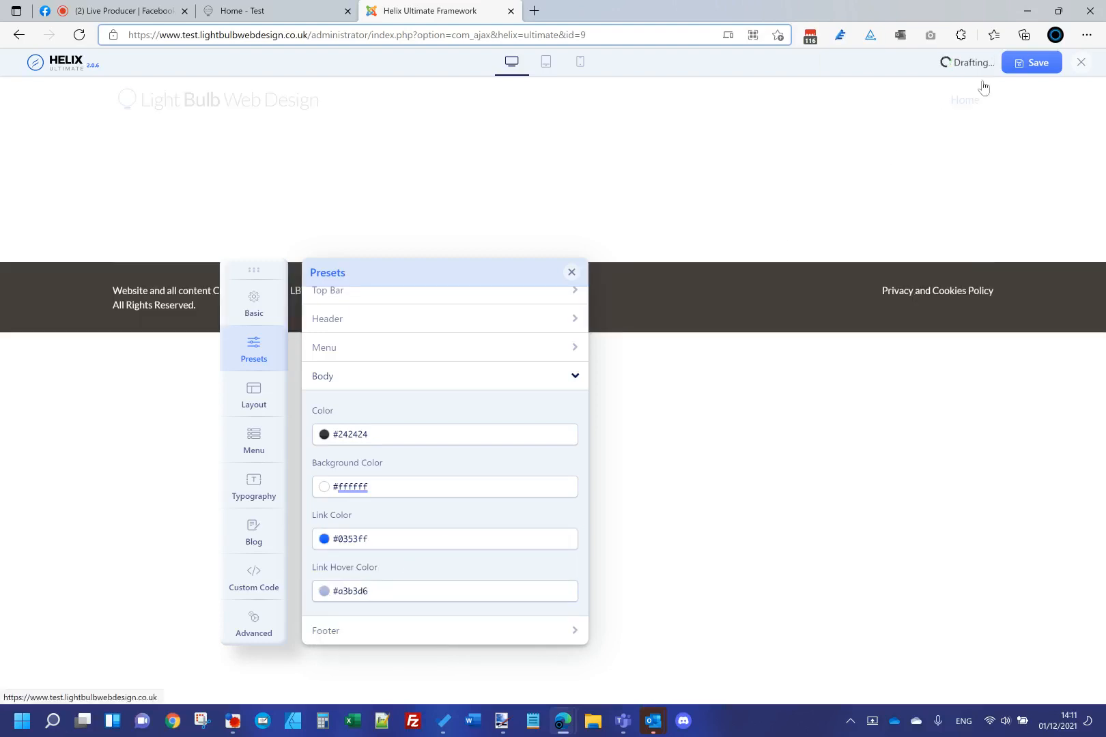
key("ctrl+s")
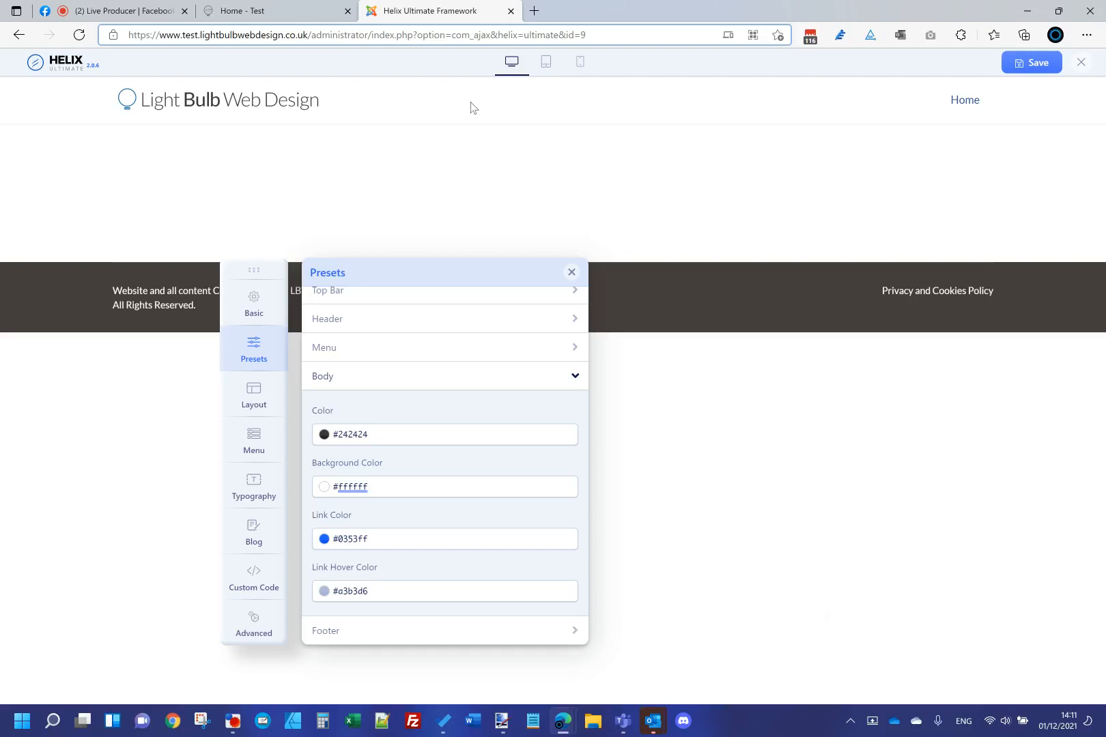
Step: Check the restored body colors on the refreshed live home page and go back to the template editor
left_click(287, 11)
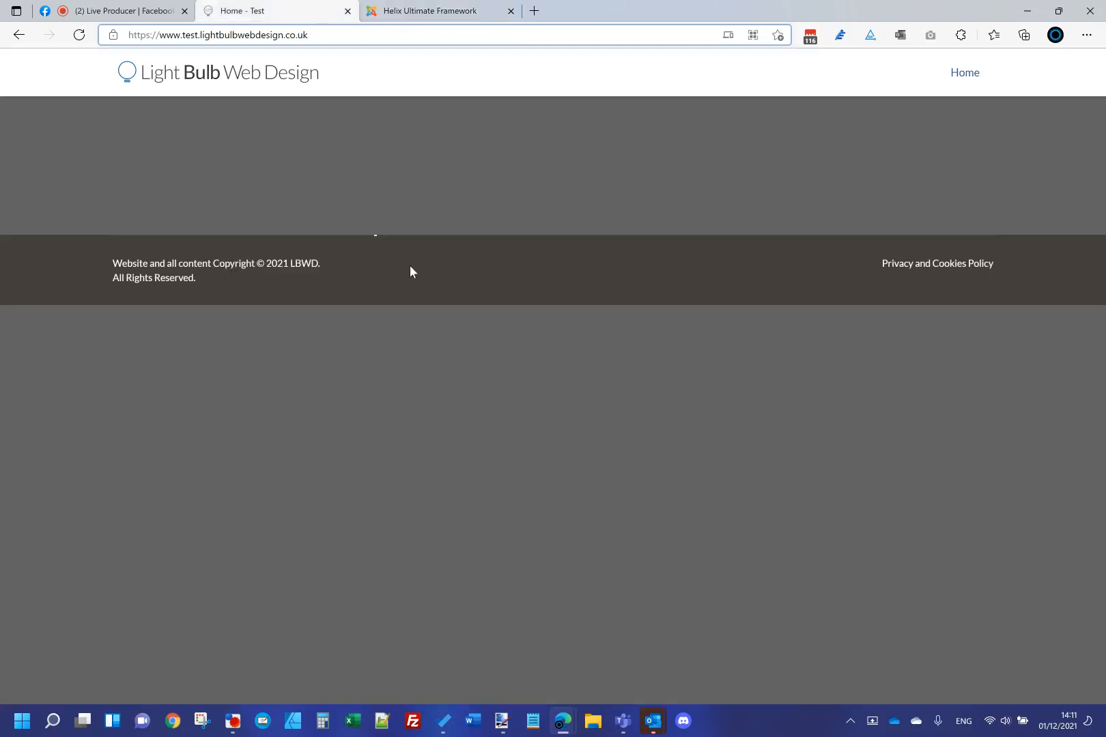
key("F5")
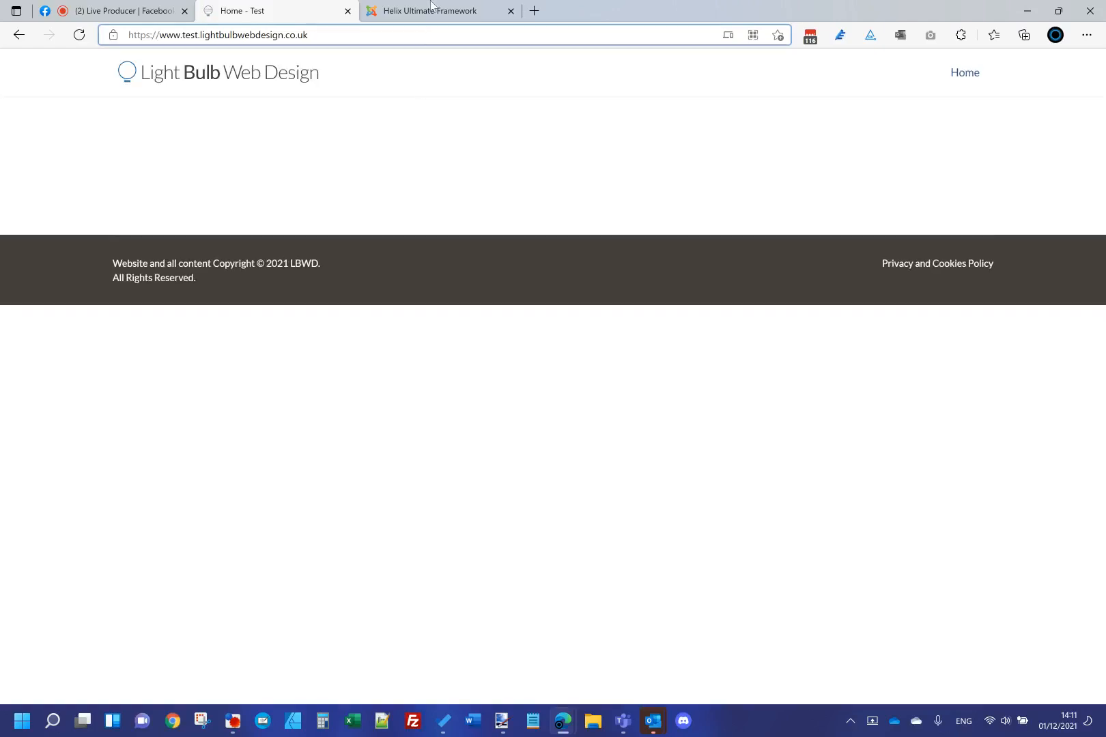
left_click(430, 15)
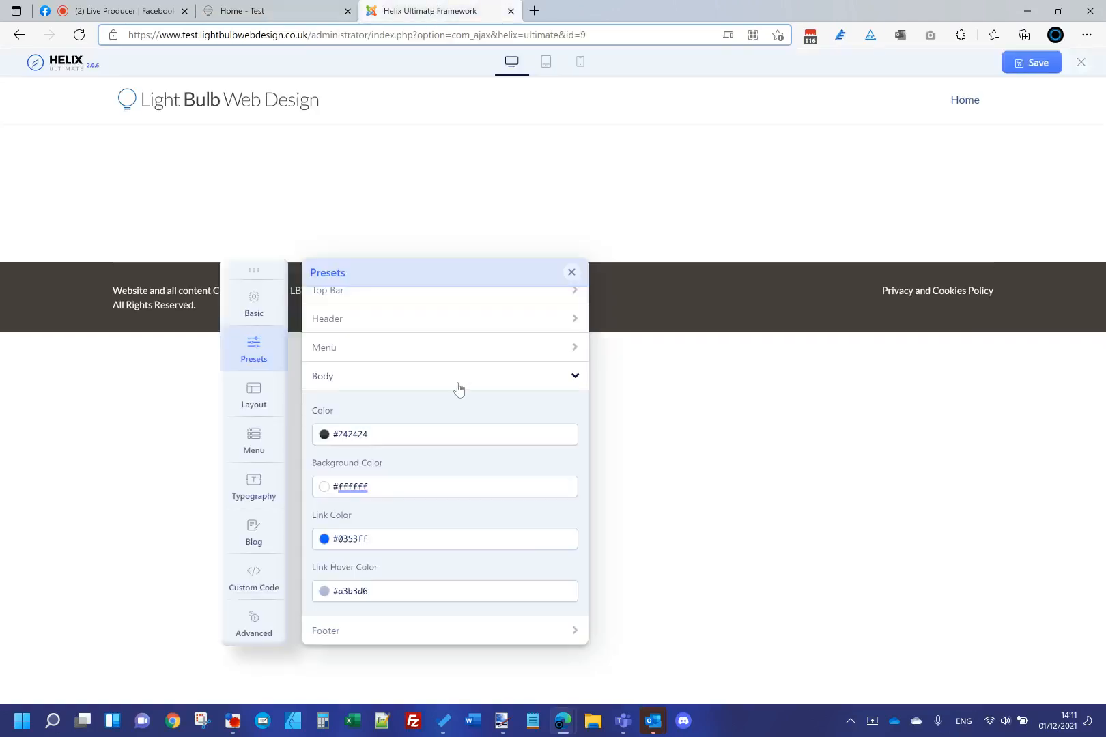
Step: Open the Footer color presets and move the settings window to view the site footer behind it
left_click(333, 631)
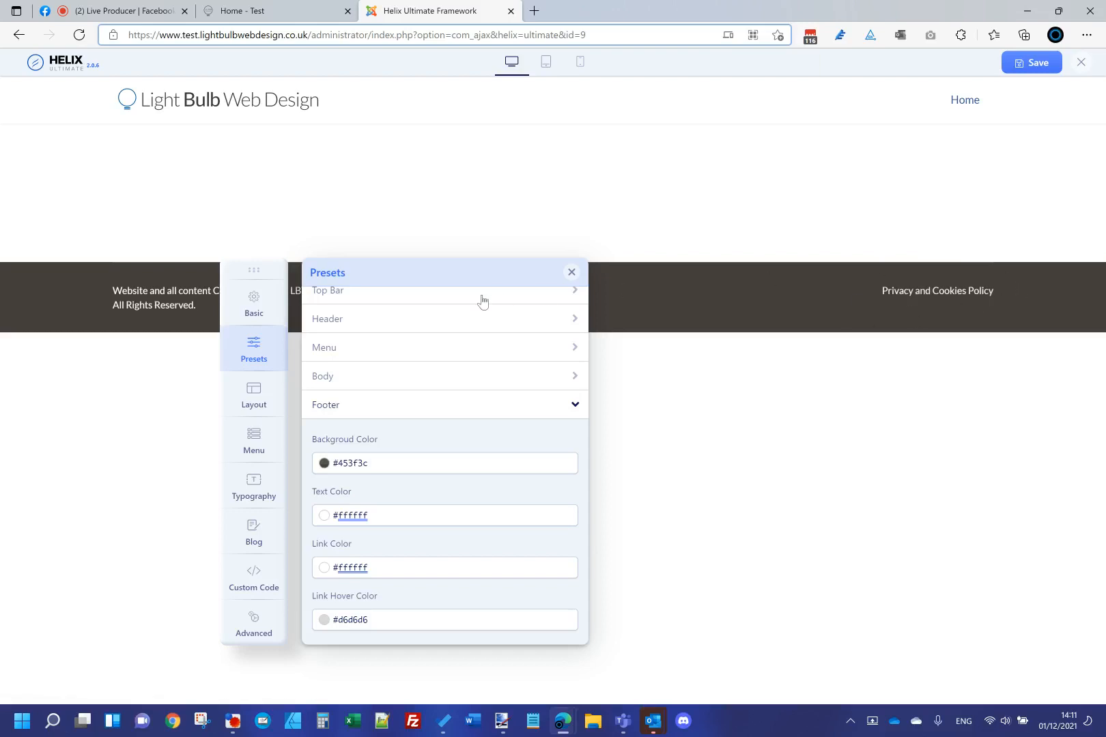
left_click_drag(256, 275, 292, 355)
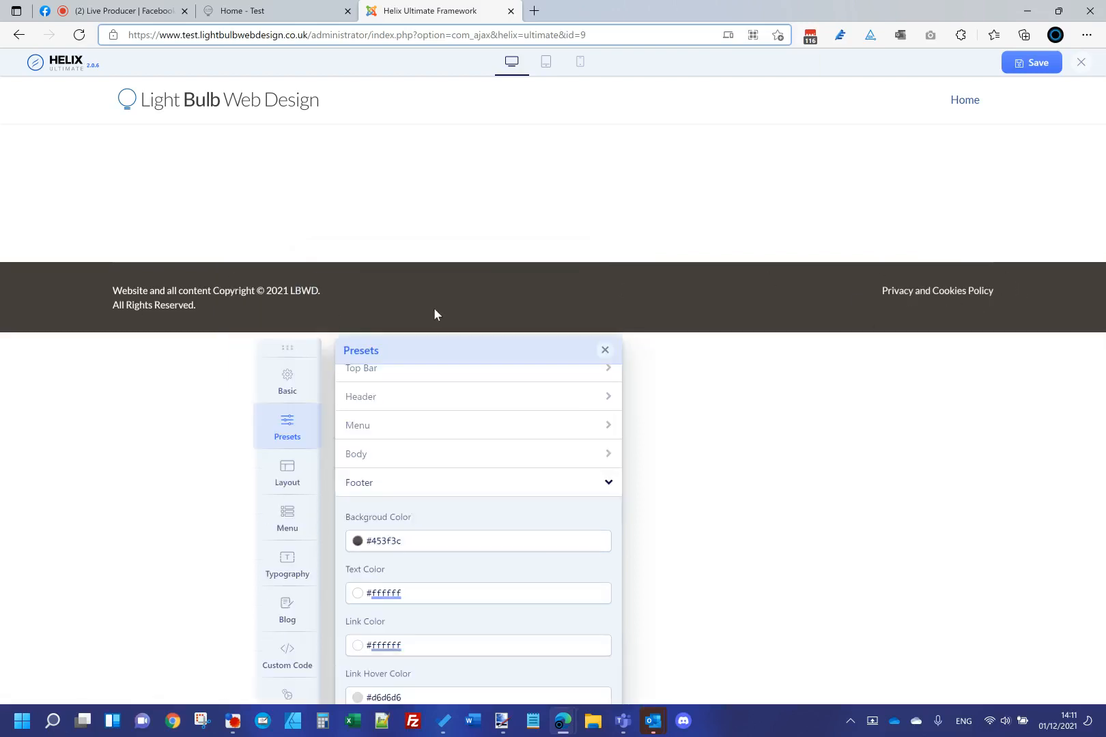
left_click_drag(306, 301, 315, 267)
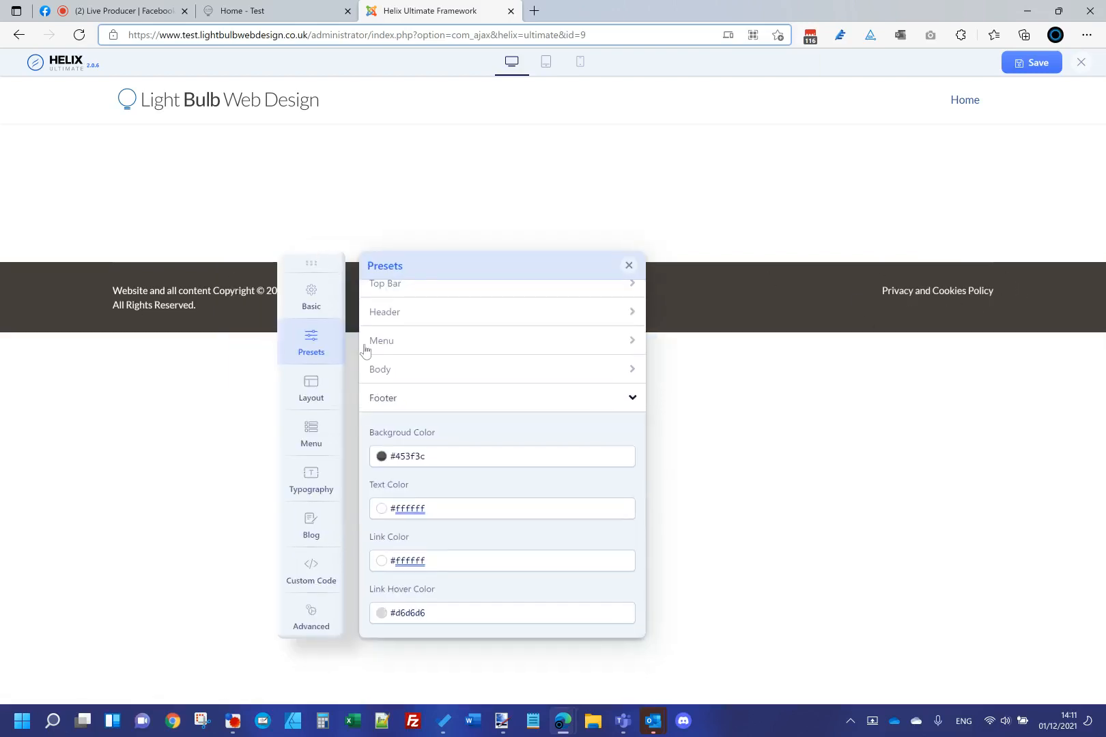
Step: Review the template's Layout rows and module positions, moving the settings window to compare them with the page
left_click(313, 402)
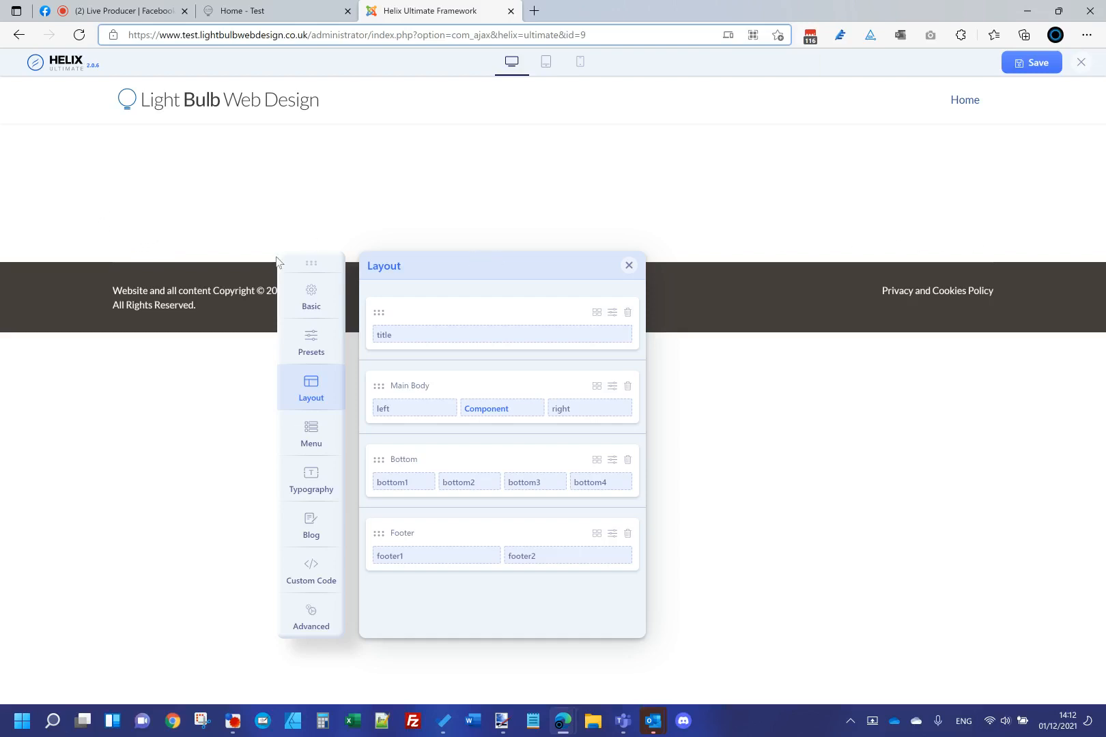
left_click_drag(309, 267, 310, 276)
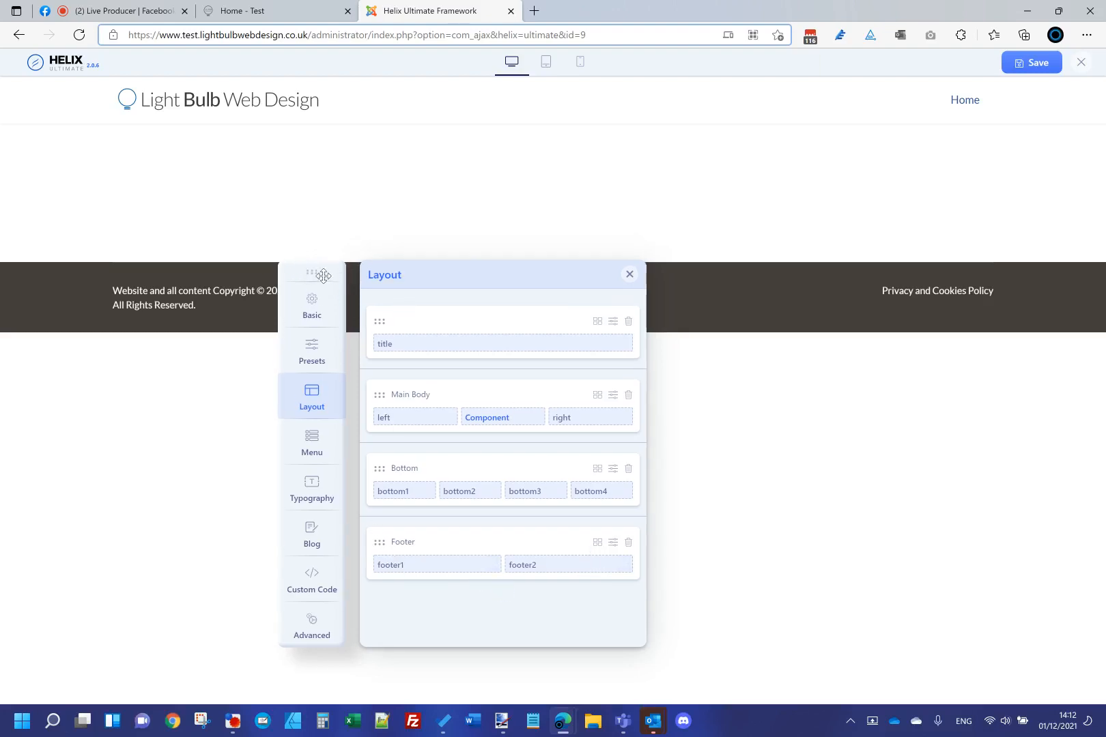
left_click_drag(321, 277, 334, 312)
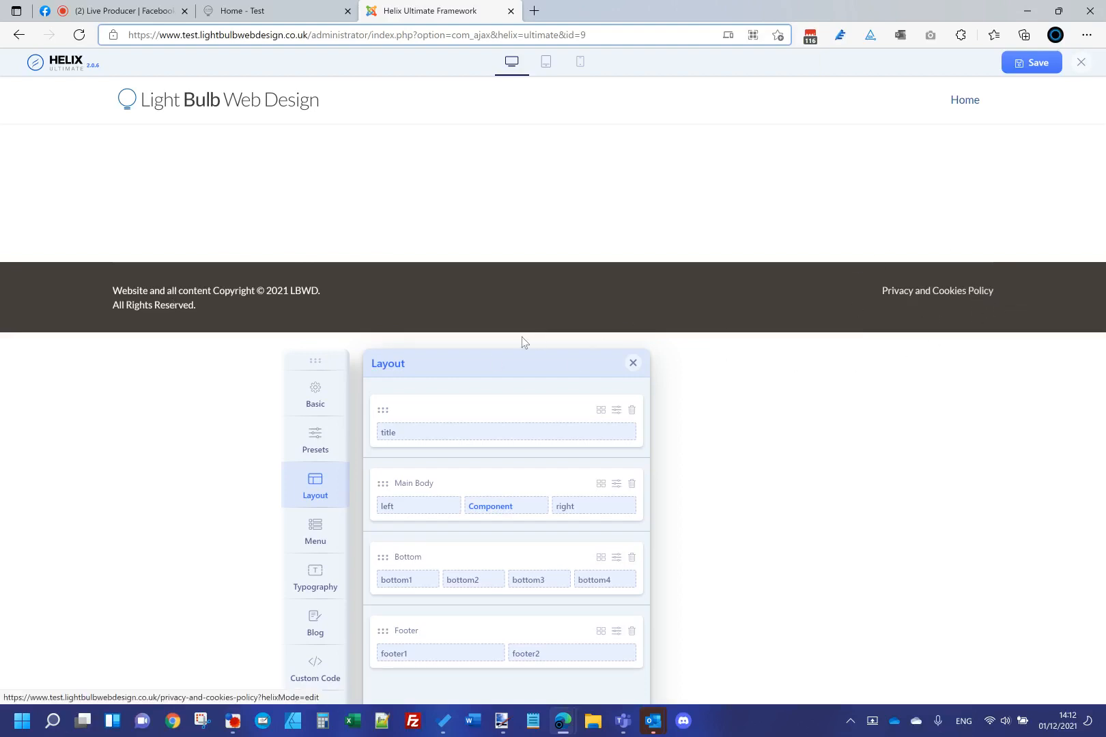
left_click_drag(335, 353, 398, 286)
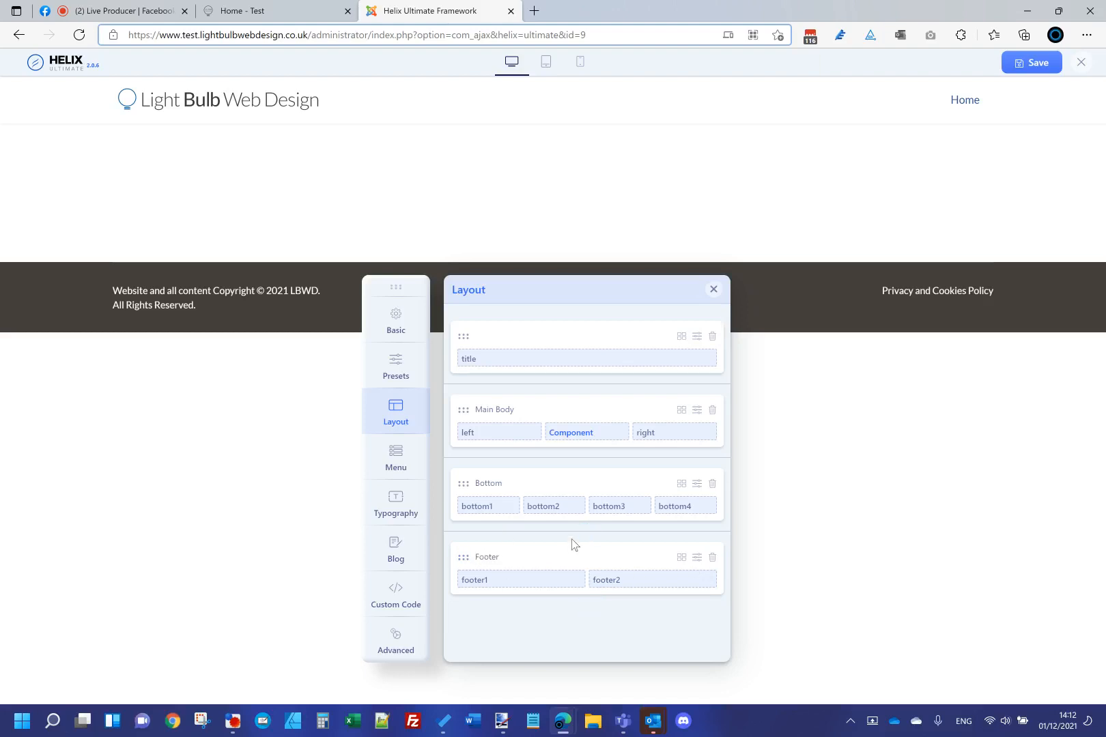
Step: Review the available menu types in the Menu Builder and keep Main Menu selected
left_click(389, 458)
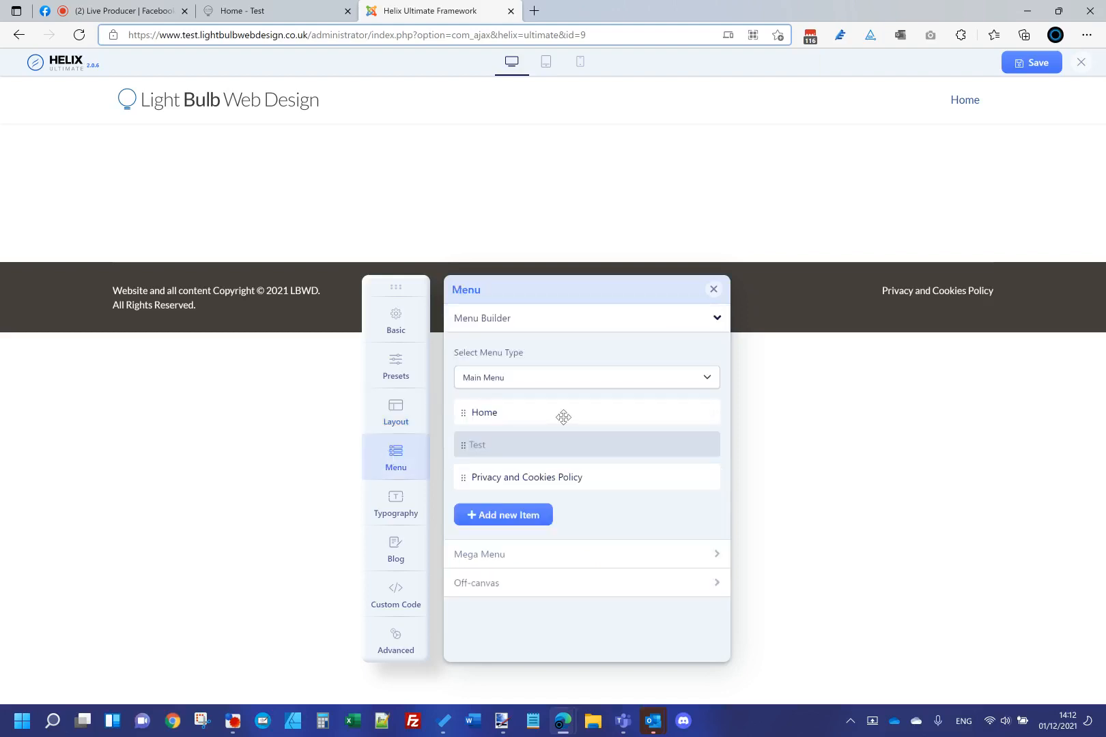
left_click(543, 378)
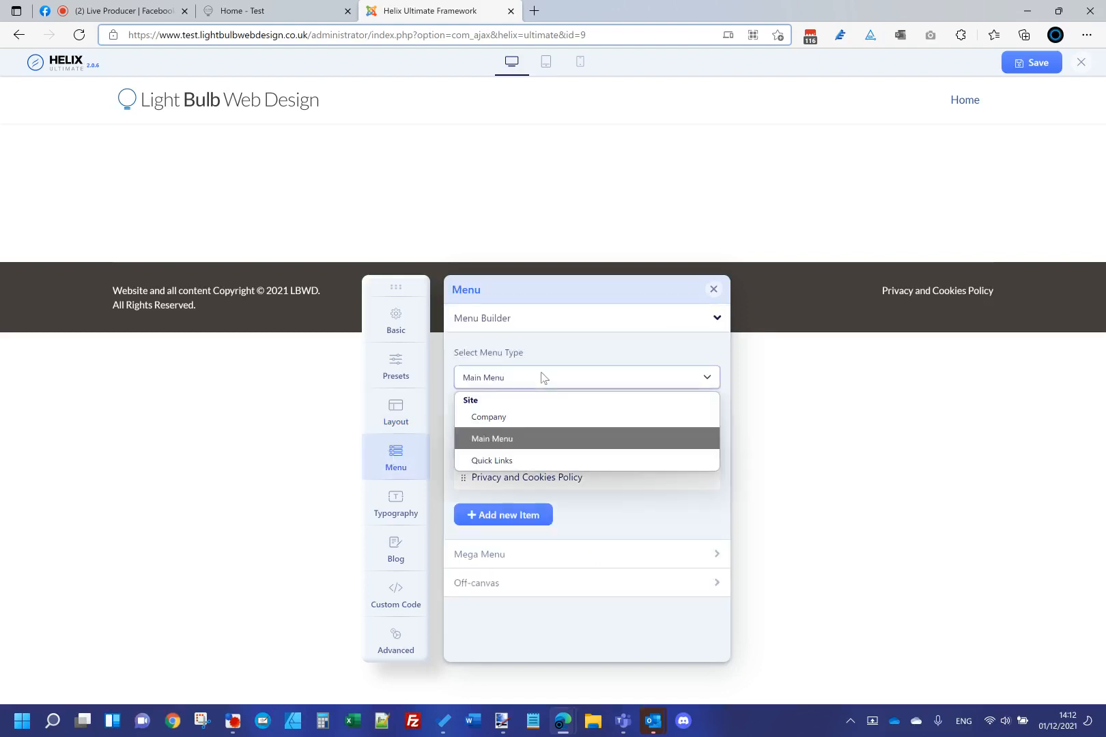
left_click(520, 439)
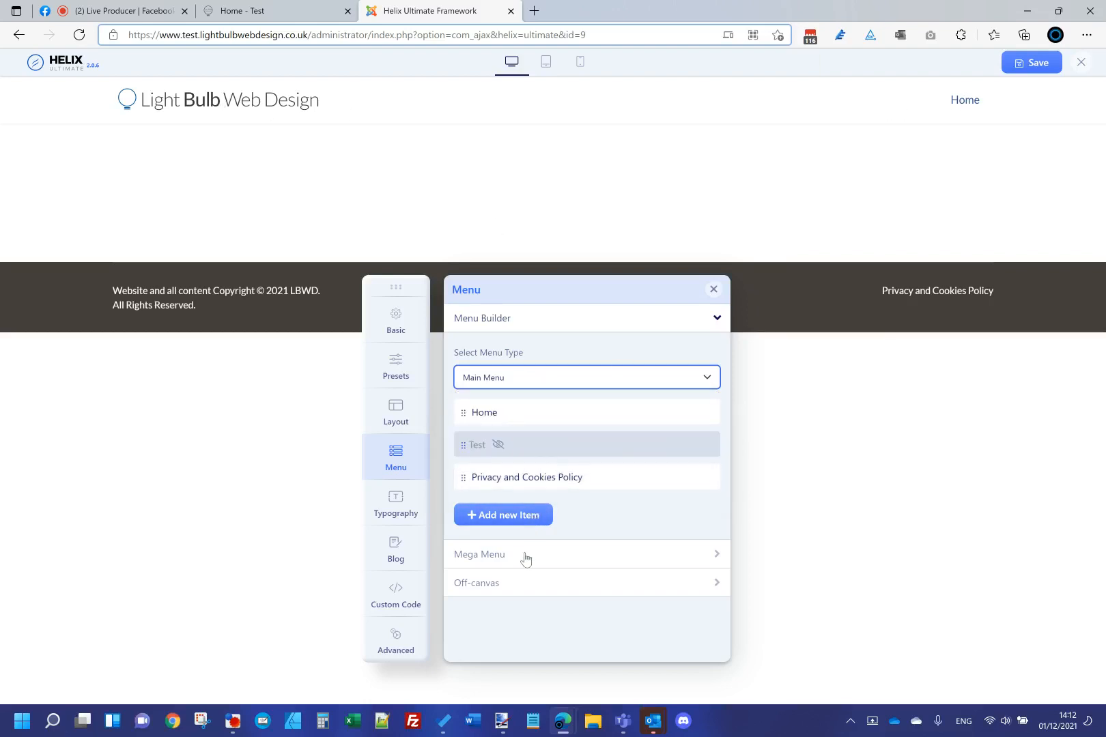
Step: Review the Mega Menu dropdown animation options and enter 300 px as the dropdown width
left_click(504, 561)
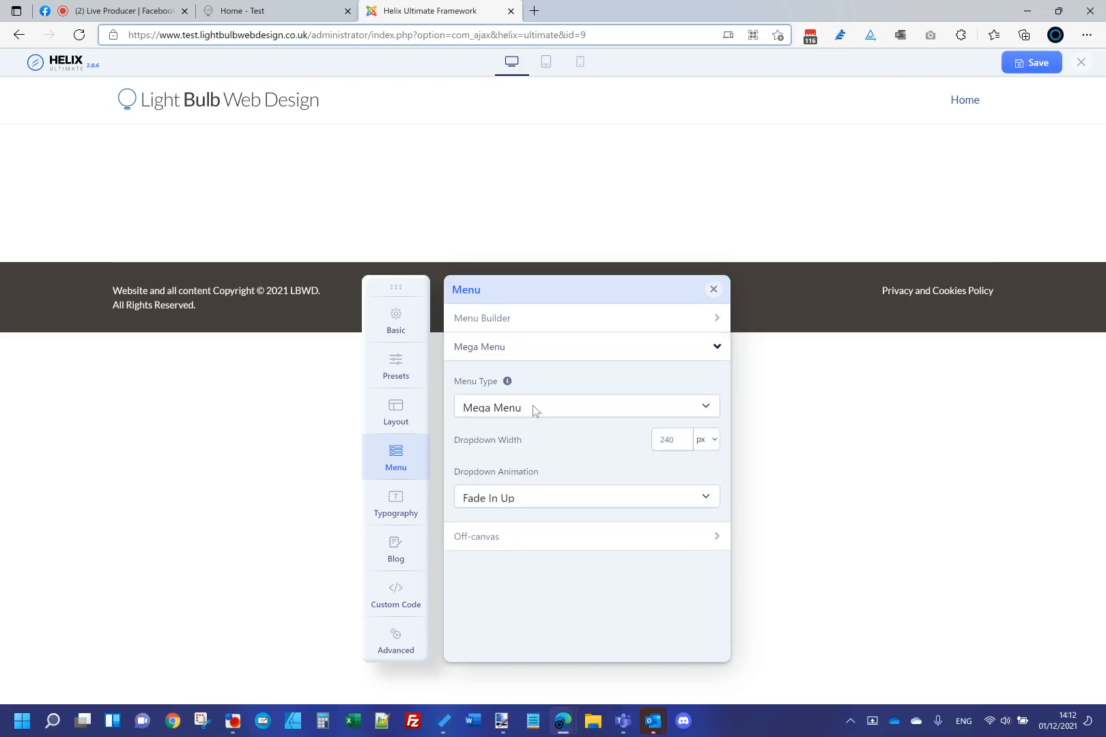
left_click(520, 506)
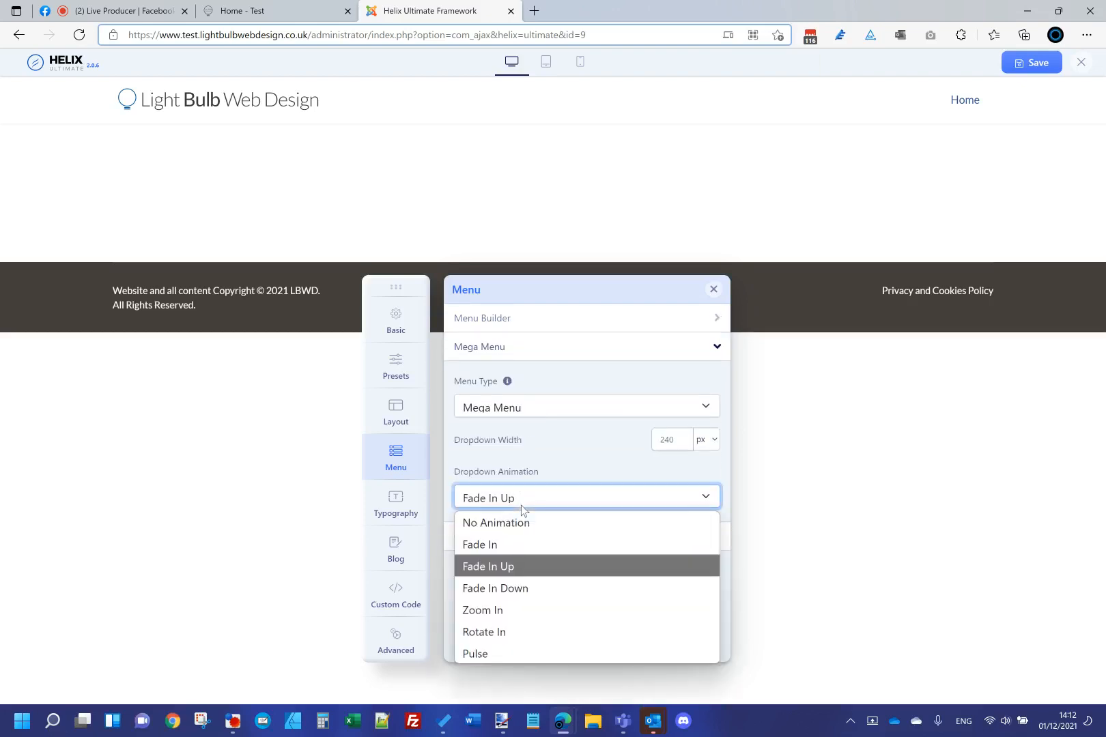
left_click(547, 444)
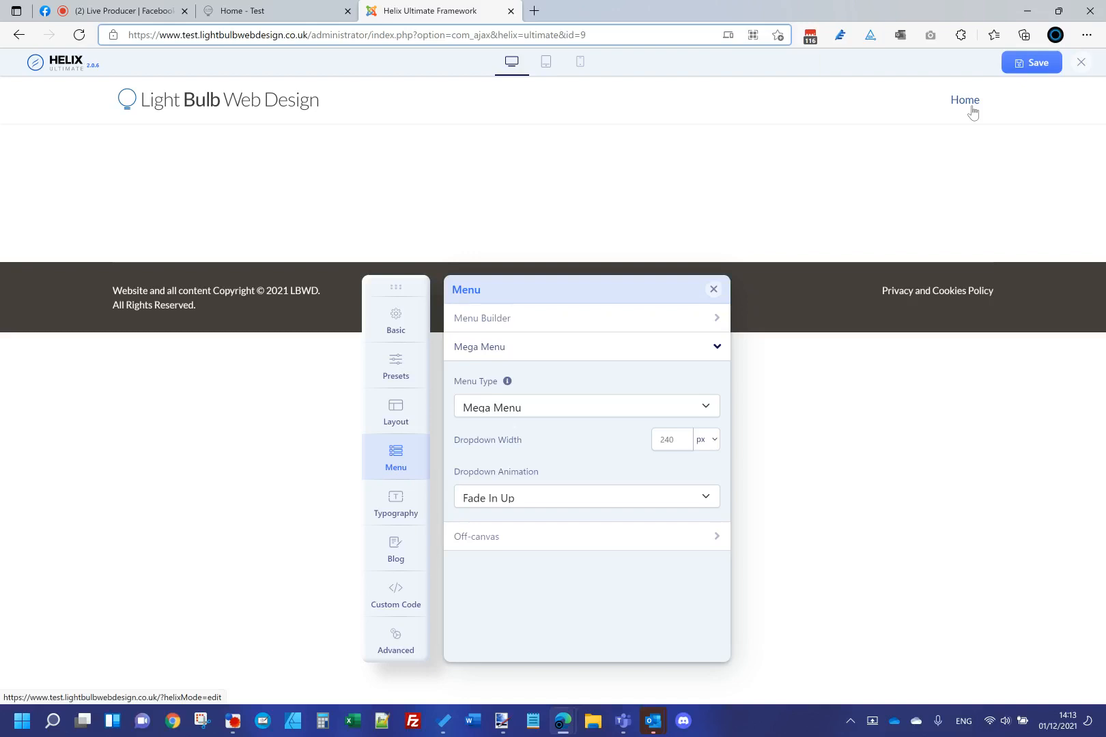
left_click(671, 447)
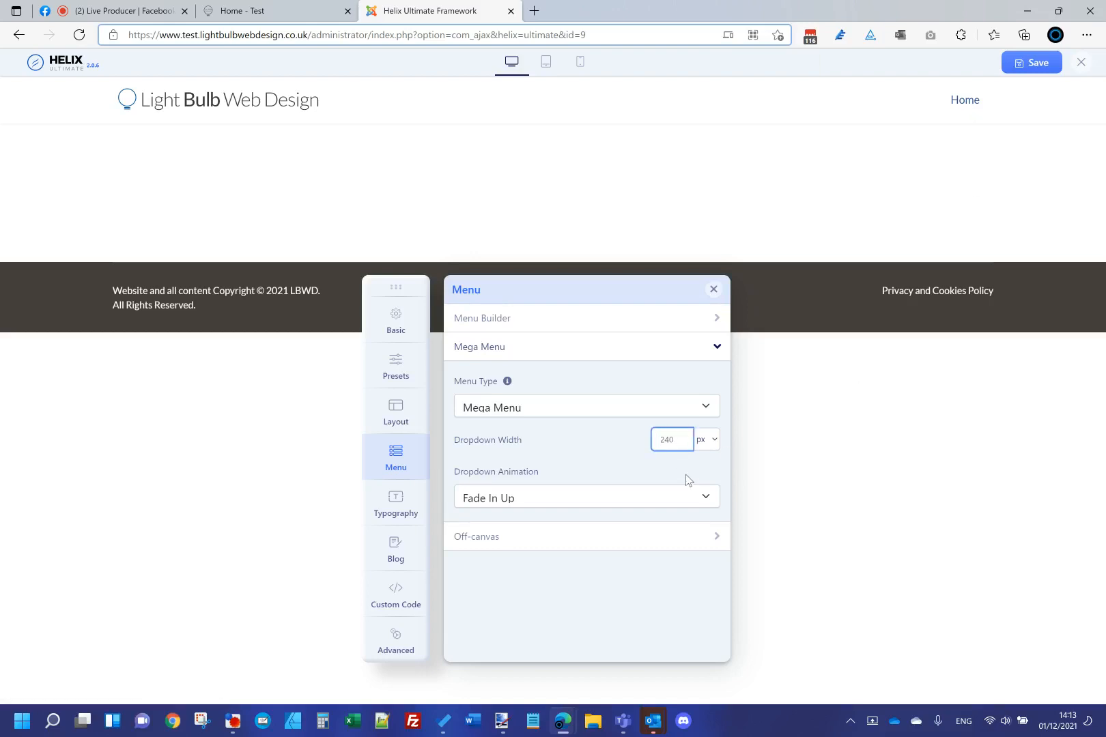
type("300")
Step: Set the off-canvas menu style to Left Align and save the template
left_click(524, 546)
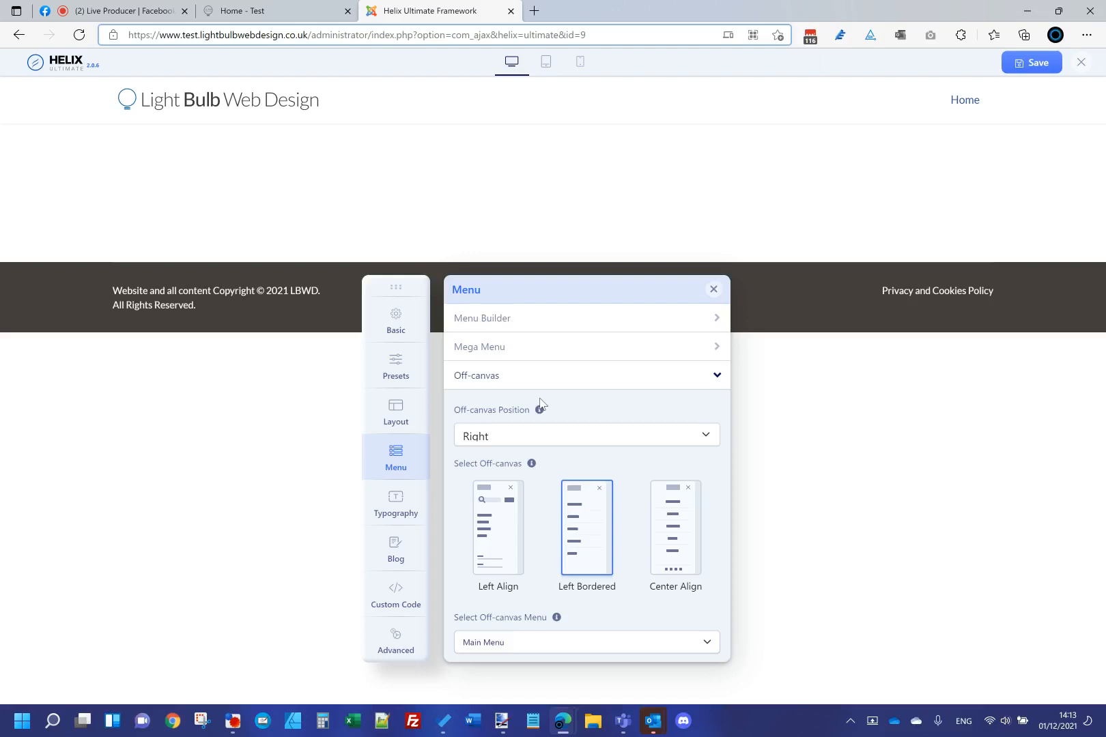
left_click(516, 522)
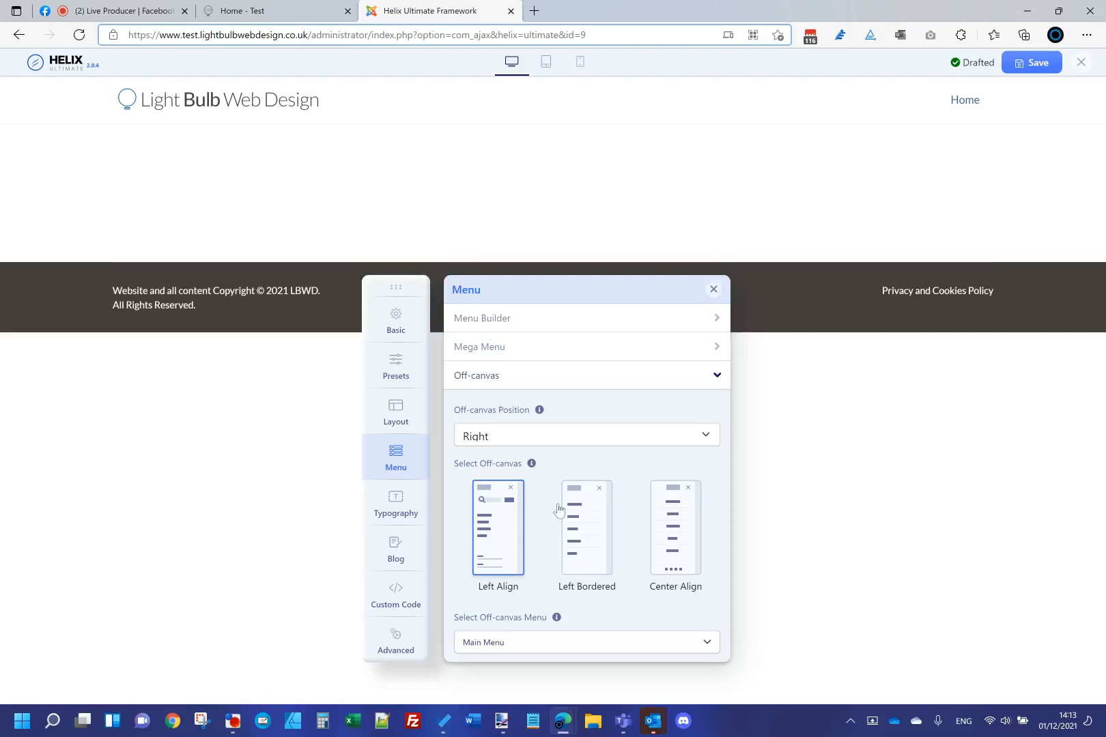
left_click(1033, 63)
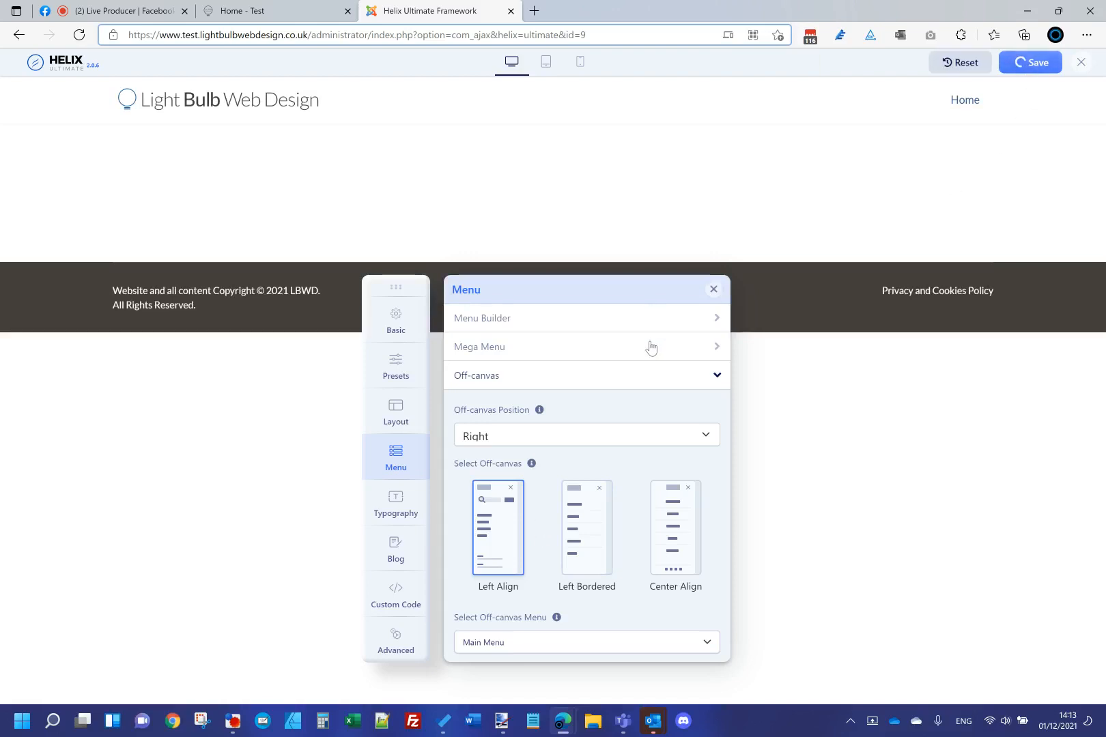
Step: Move the settings window aside, switch the preview to mobile and open the off-canvas menu
left_click_drag(386, 287, 114, 288)
left_click(580, 63)
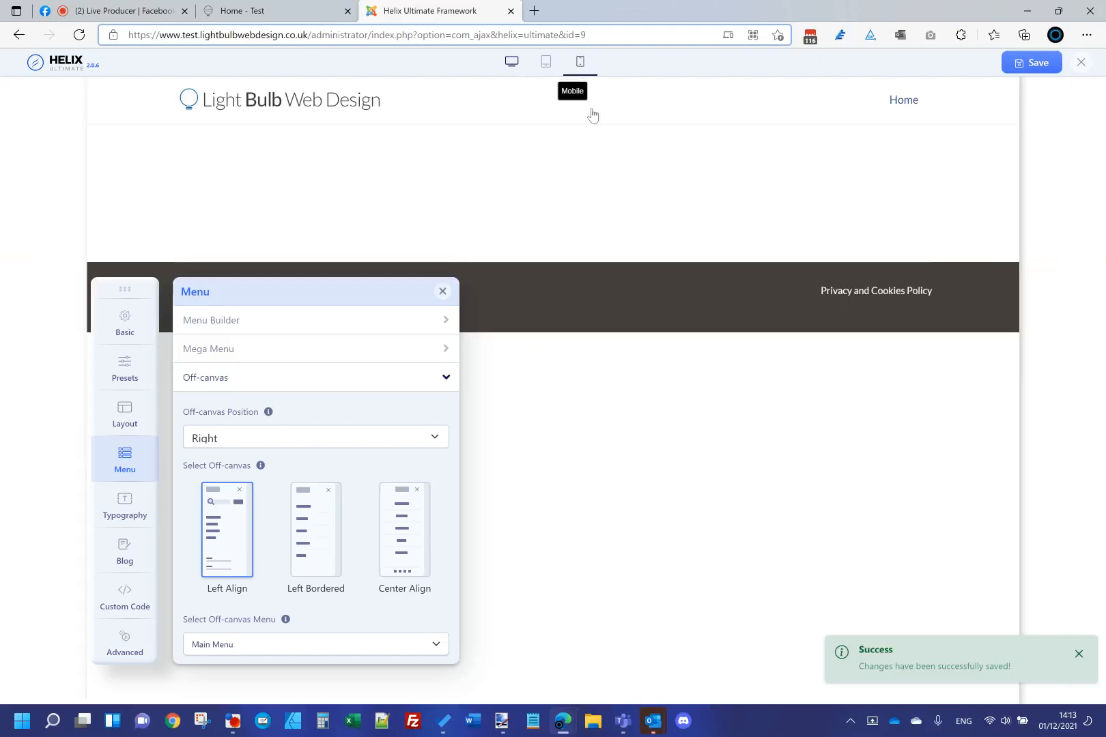
left_click(700, 99)
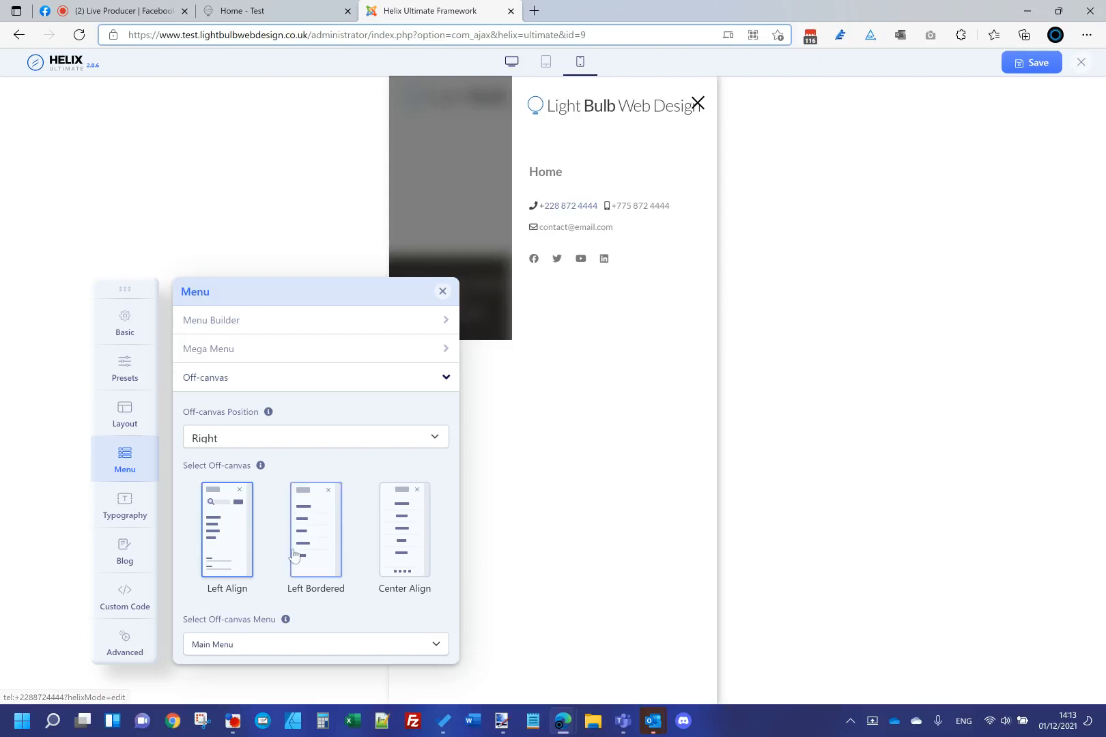
Step: Set the off-canvas menu style to Left Bordered, preview it in the mobile view and save the template
scroll(301, 505, "down", 1)
left_click(308, 489)
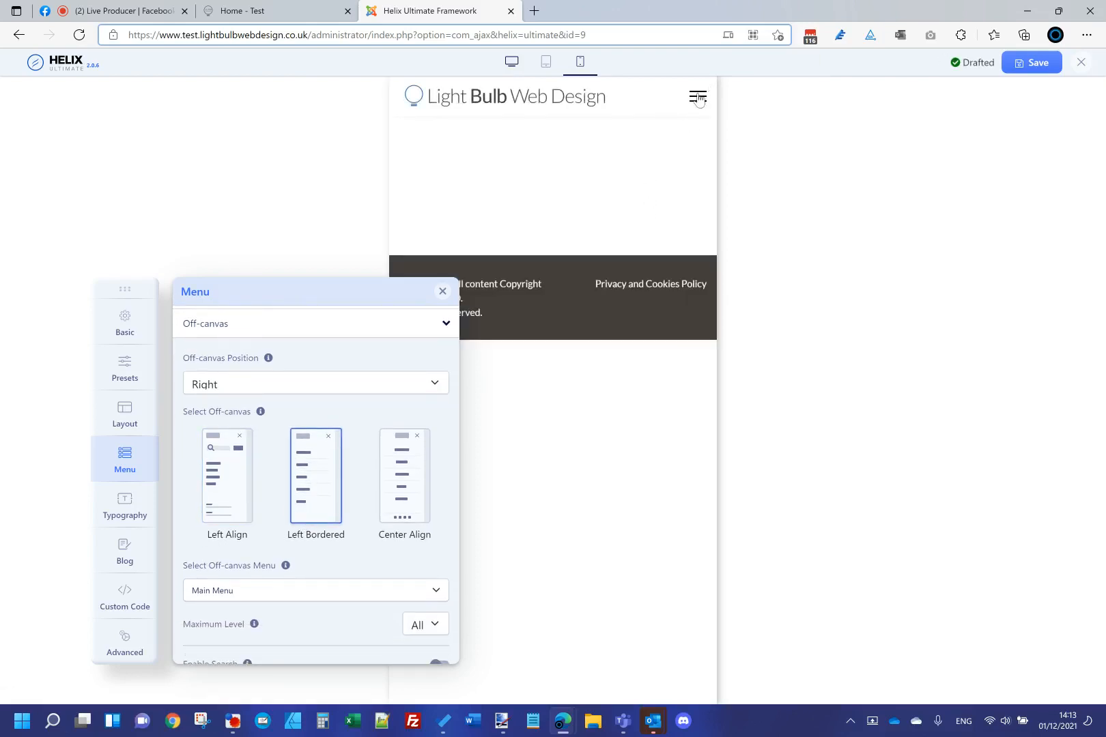
left_click(698, 98)
left_click(698, 100)
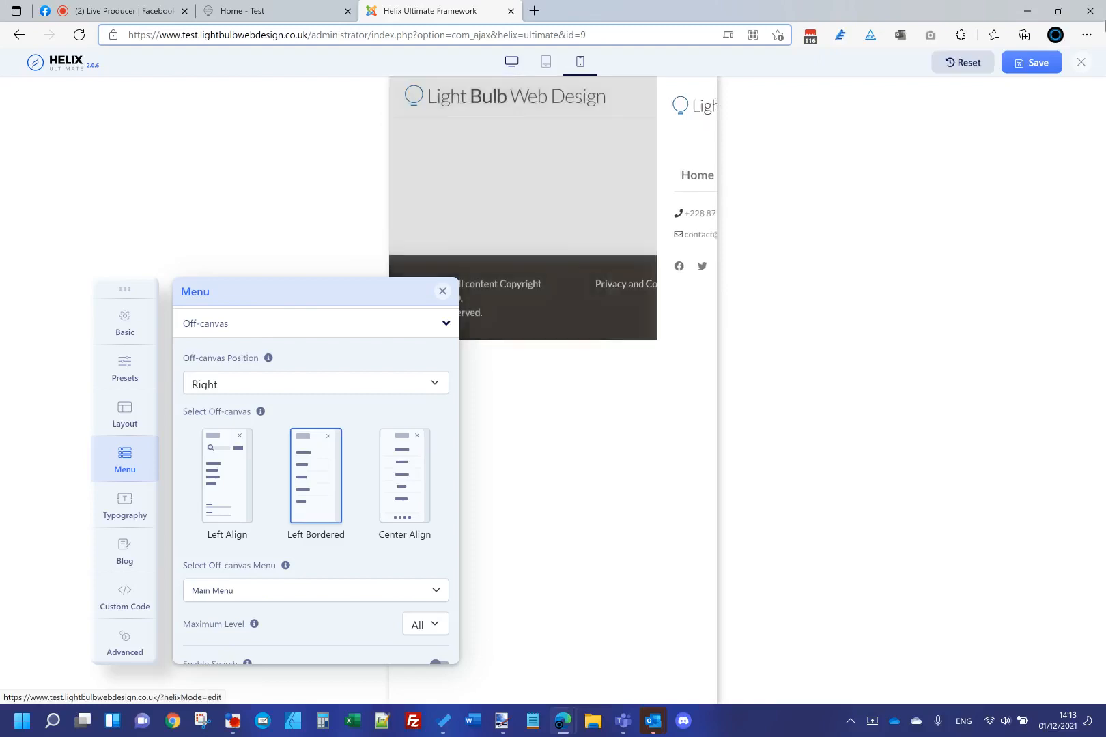
left_click(1048, 63)
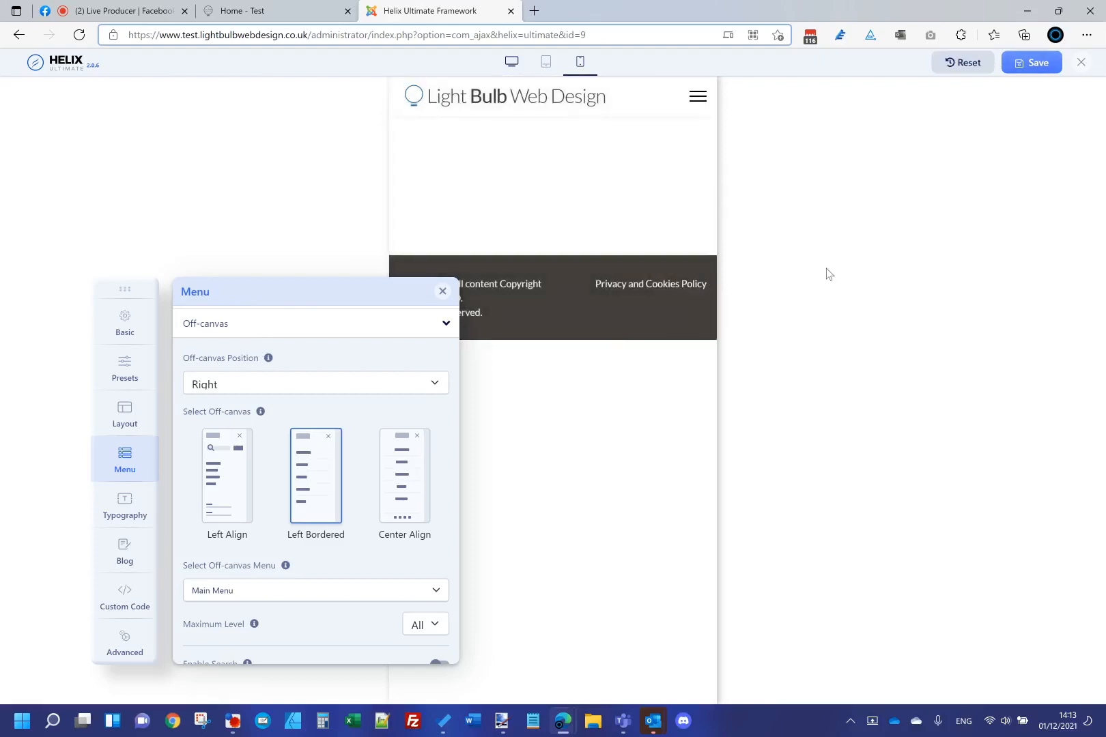
Step: Enable login and search for the off-canvas menu and preview the menu in the mobile view
left_click(697, 97)
left_click(702, 102)
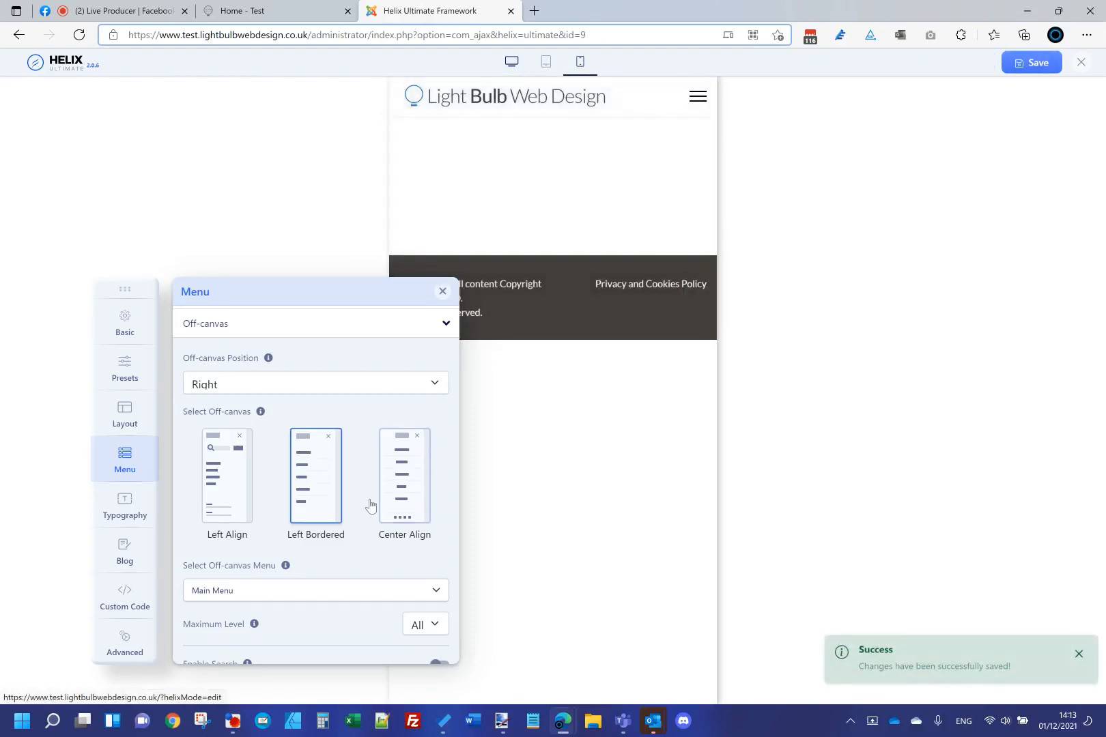
scroll(356, 483, "down", 2)
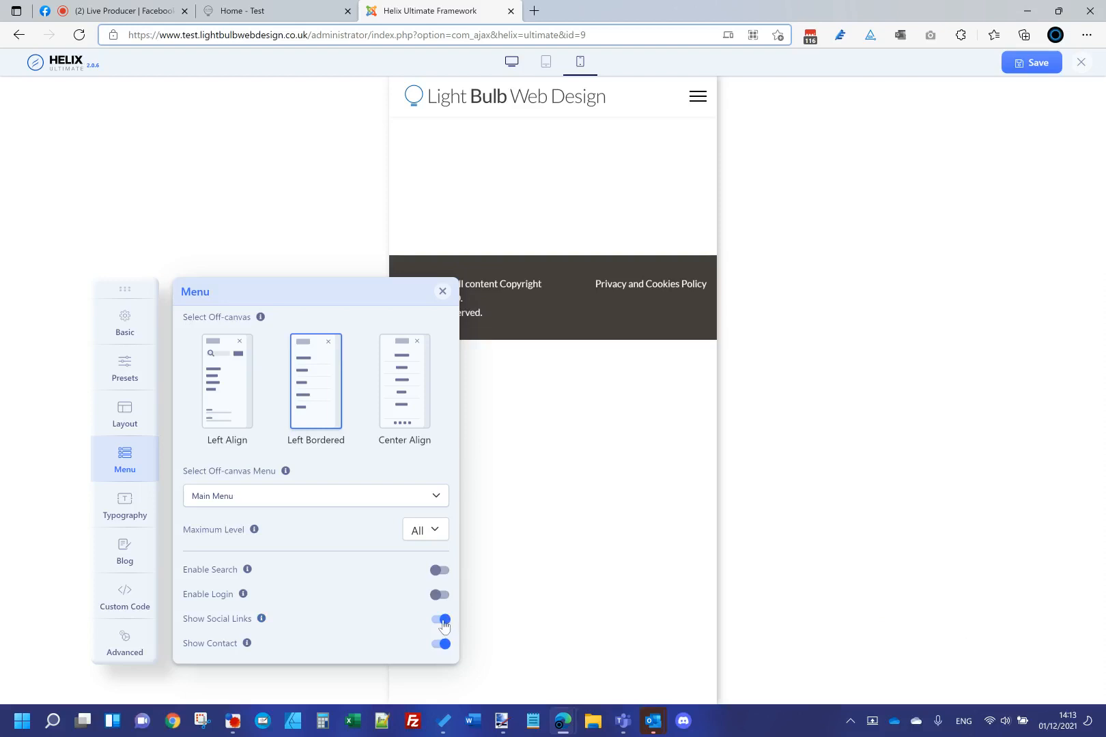
left_click(440, 596)
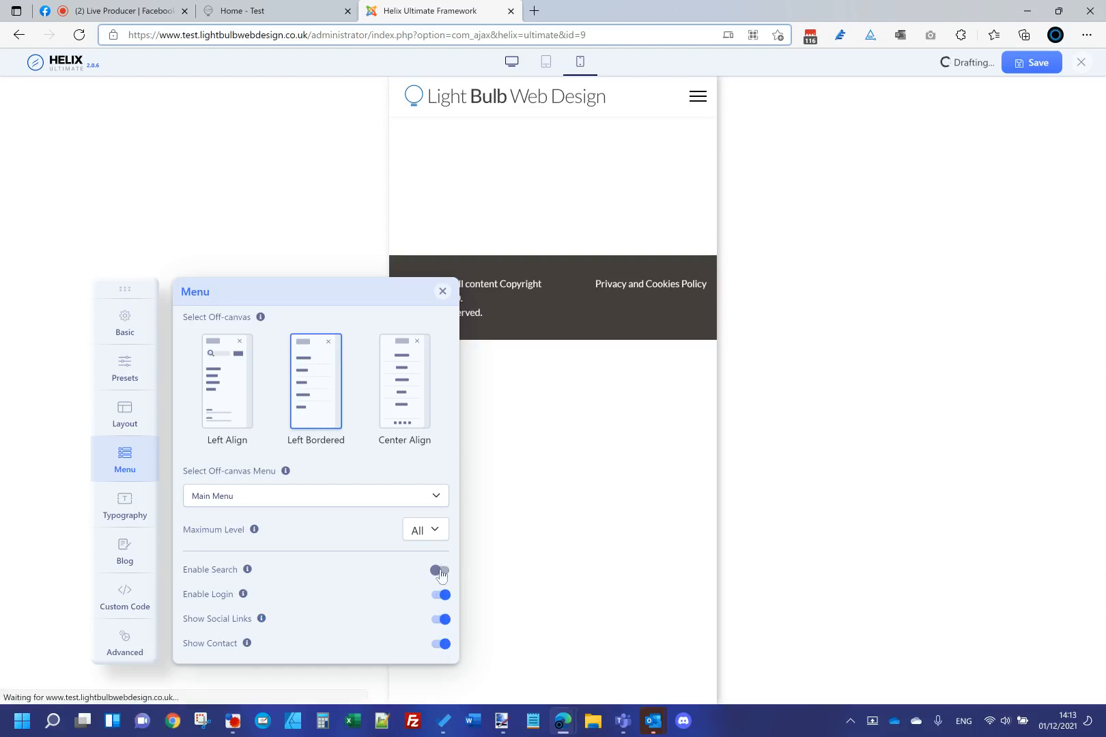
left_click(439, 571)
left_click(697, 98)
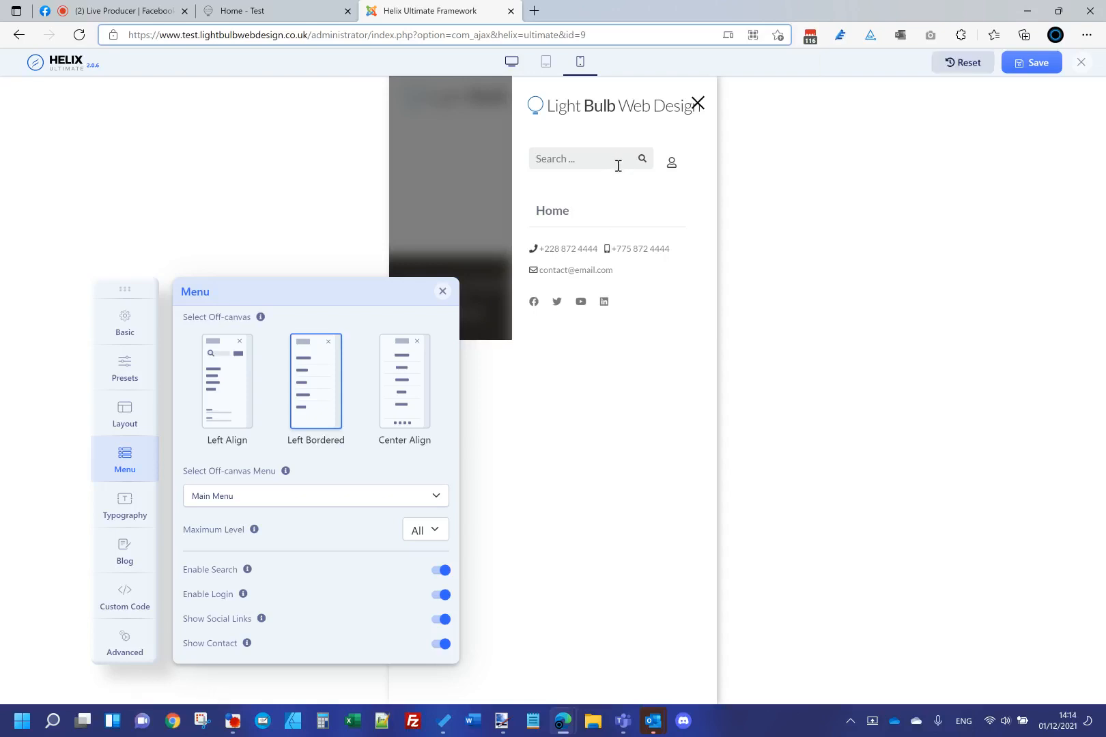
left_click(699, 105)
Step: Disable search and login for the off-canvas menu and save the template
left_click(440, 570)
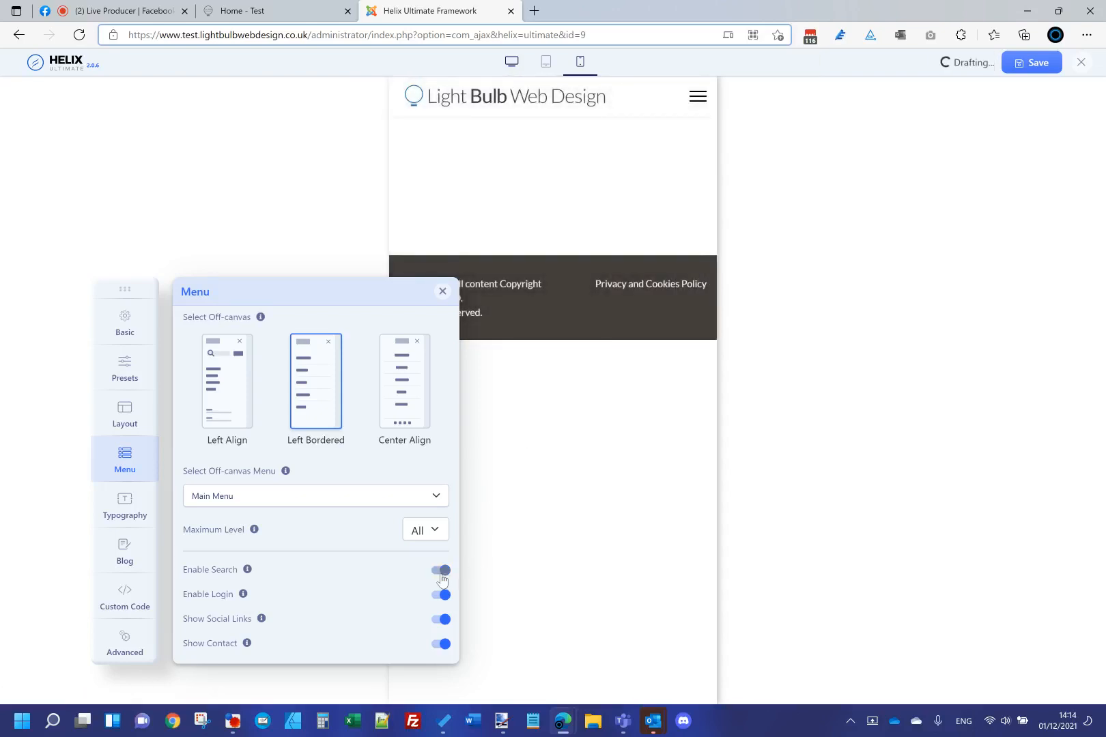
left_click(441, 595)
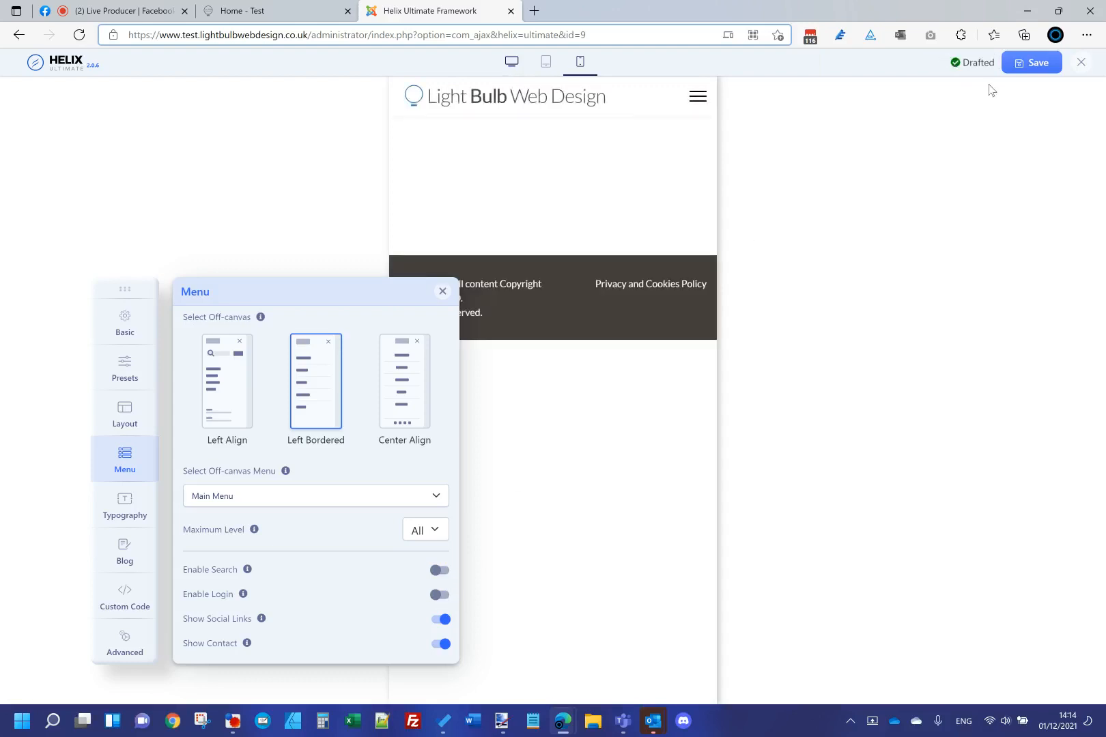
left_click(1022, 71)
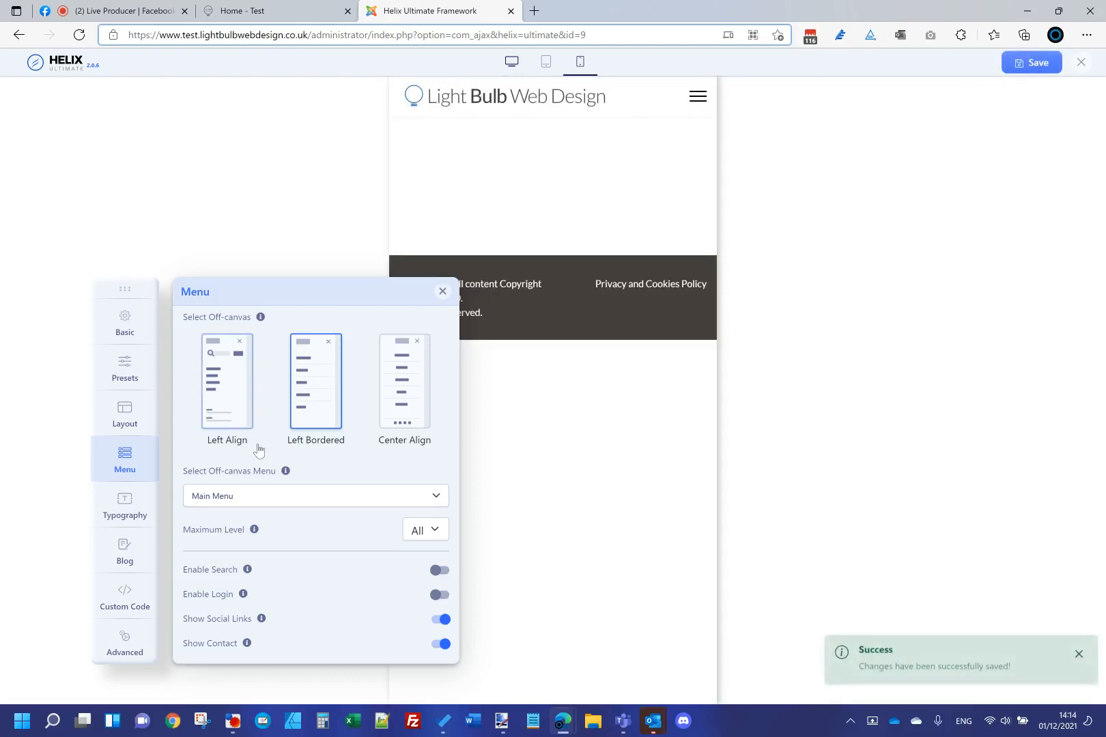
Step: Review the typography settings from Body through the headings to Navigation and Custom
left_click(140, 509)
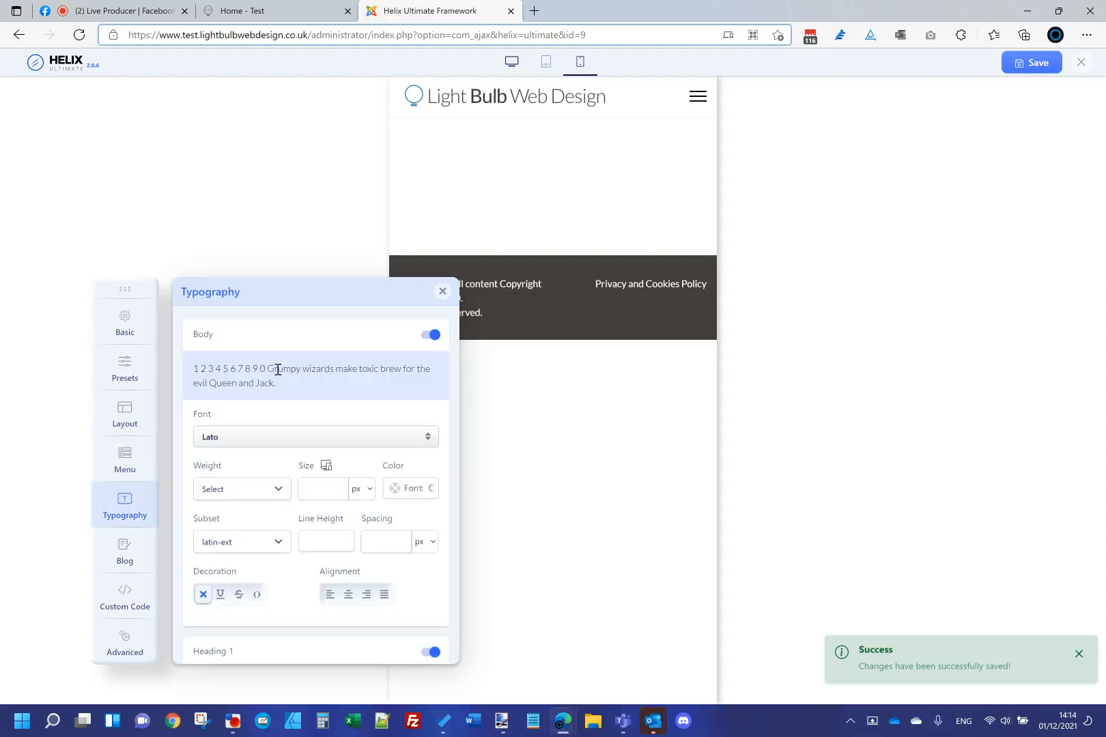
scroll(278, 369, "down", 3)
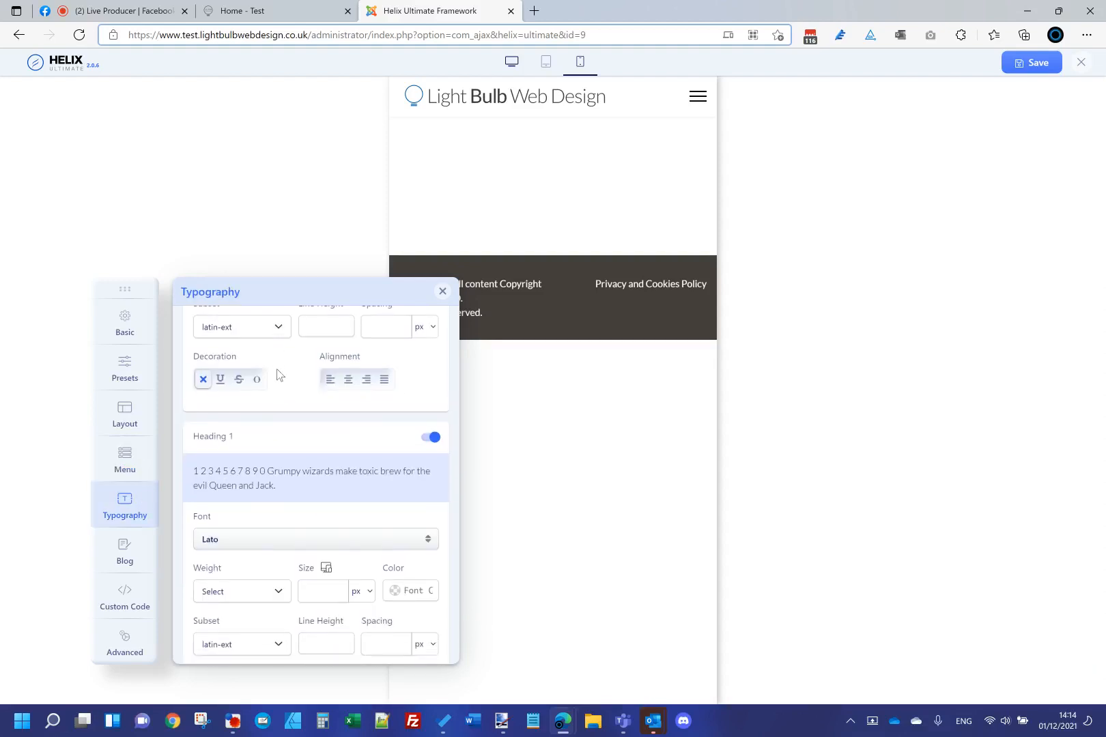
scroll(278, 375, "up", 3)
scroll(276, 369, "down", 20)
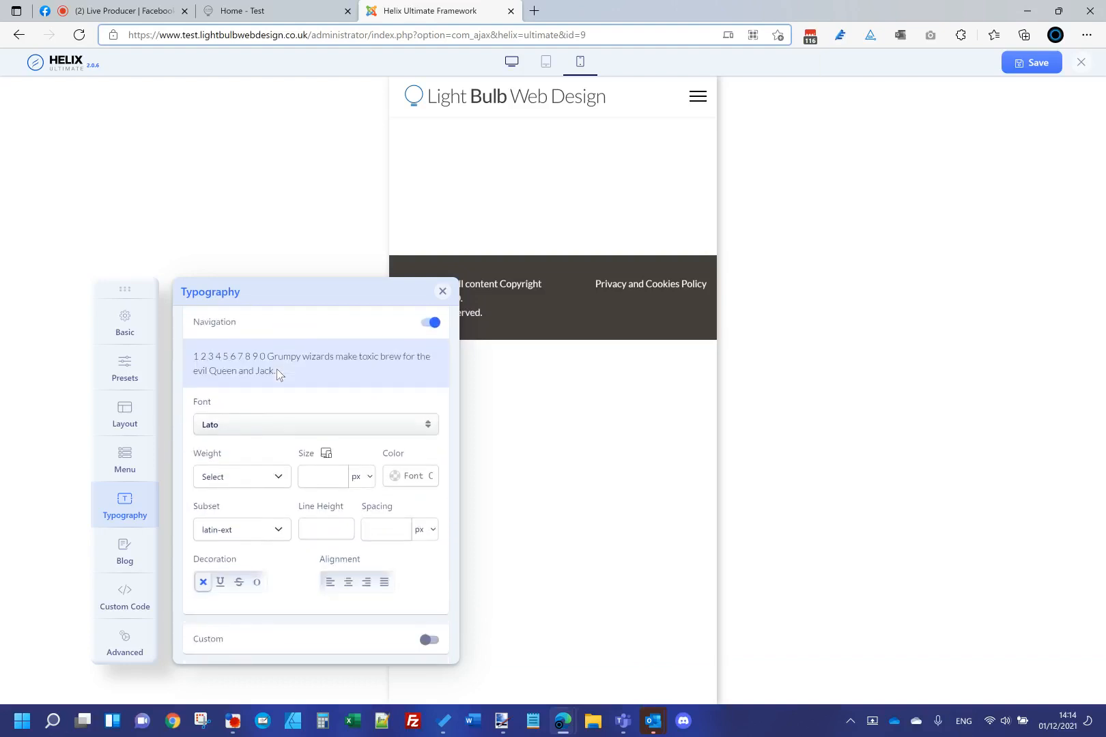
scroll(294, 521, "up", 2)
scroll(295, 521, "down", 2)
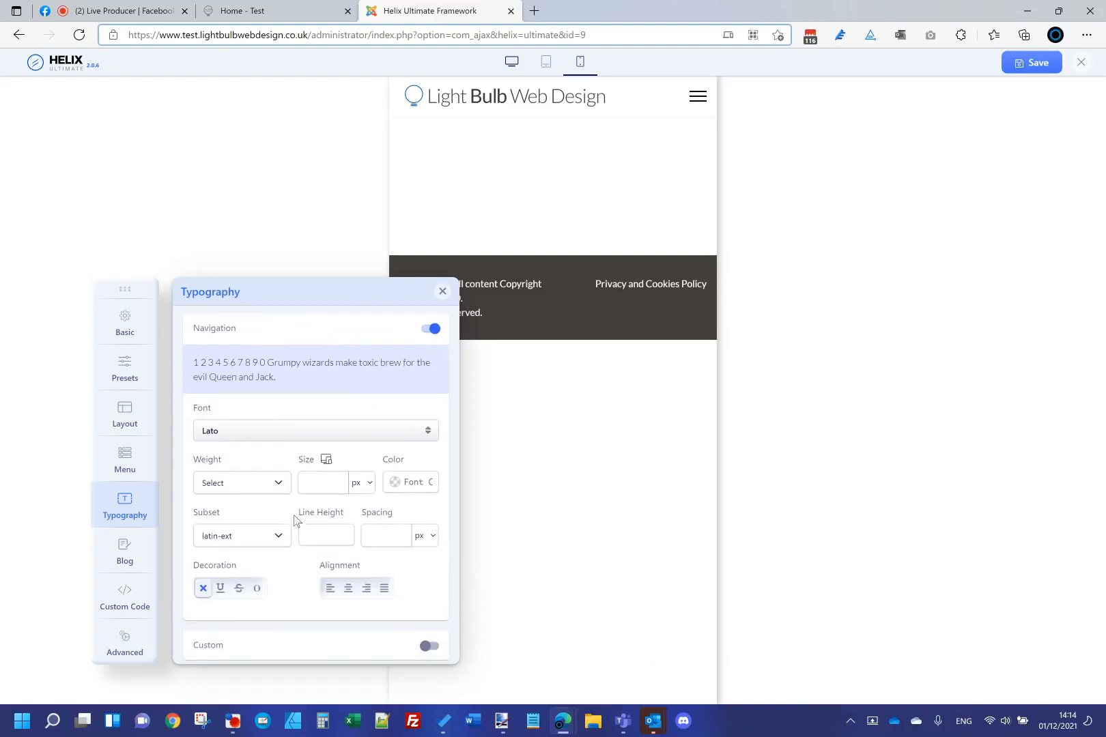
Step: View the Google Font API field in the advanced font settings and browse the fonts available for Navigation typography
left_click(124, 642)
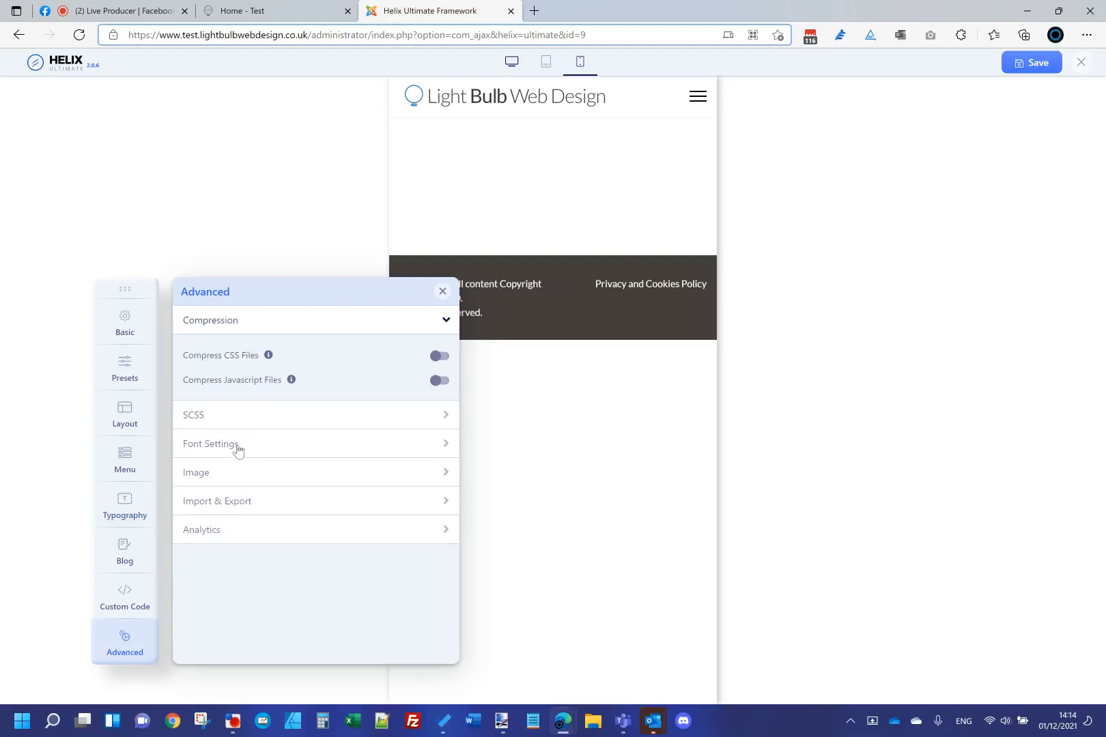
left_click(238, 447)
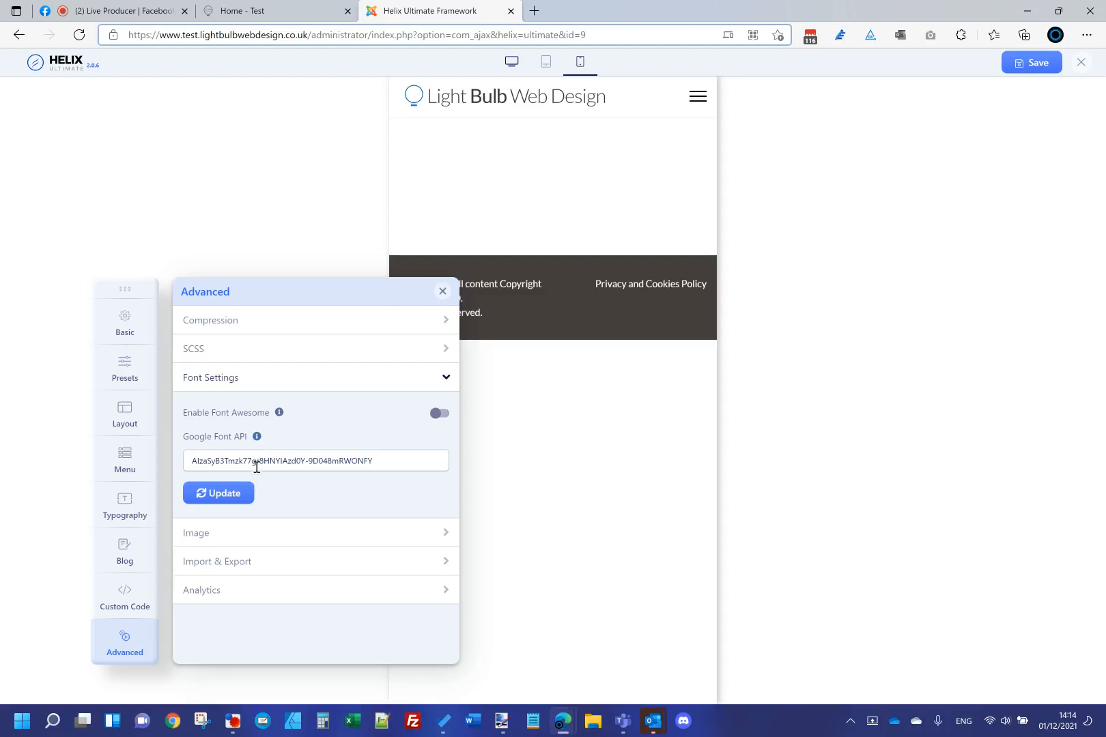
left_click(131, 503)
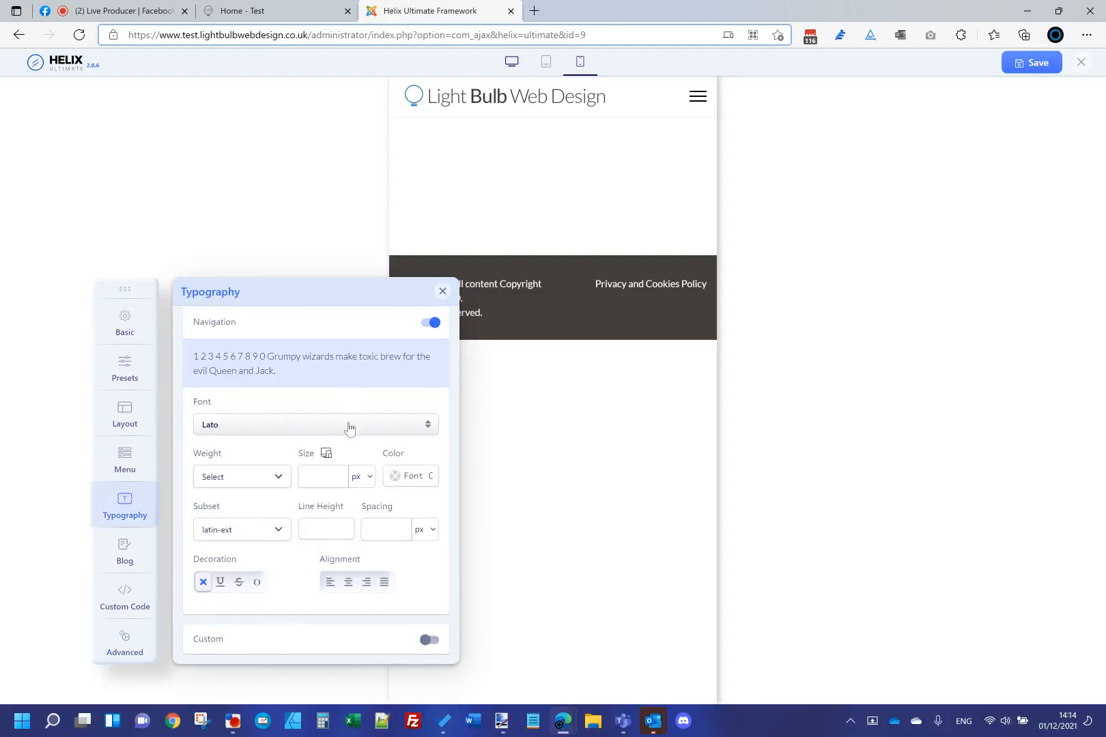
left_click(349, 427)
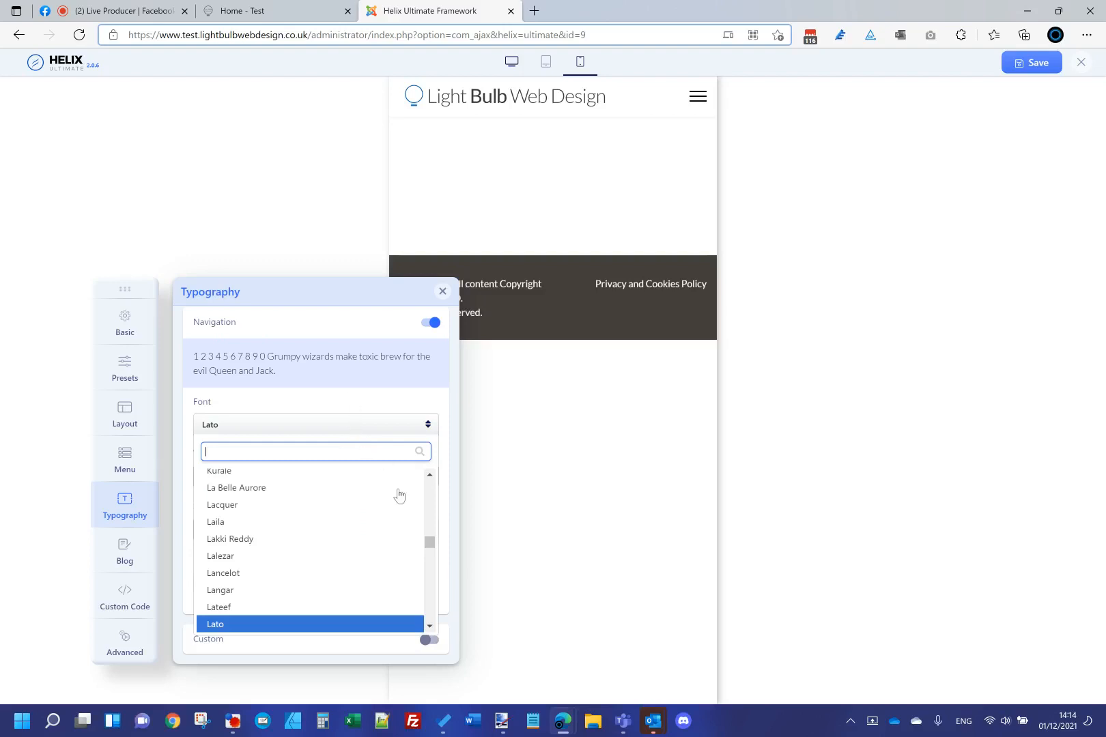
left_click_drag(432, 544, 419, 506)
left_click(312, 383)
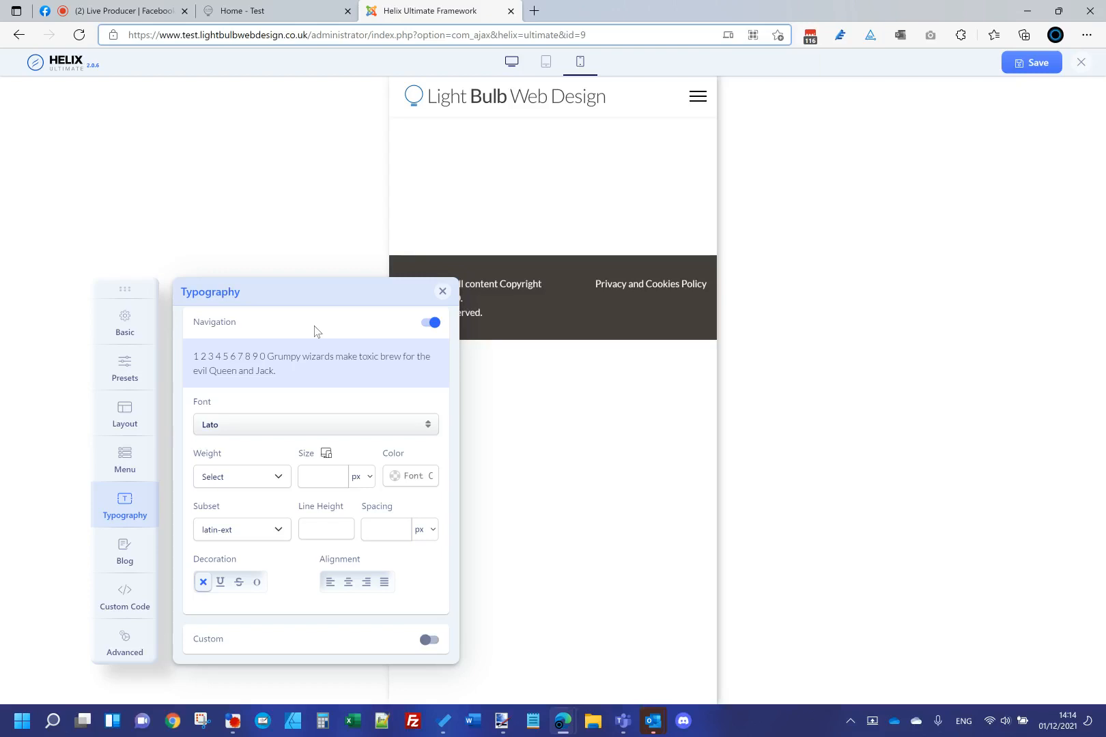
Step: Browse the list of fonts available for the Body typography, keeping Lato selected
scroll(407, 349, "up", 10)
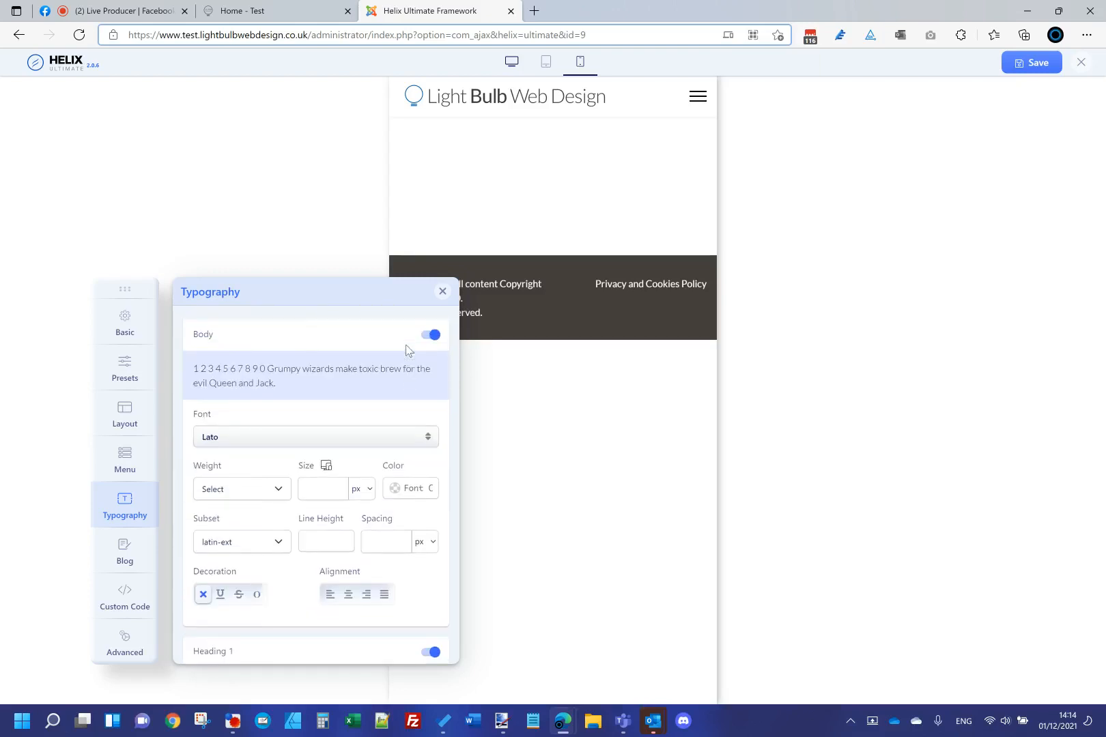
scroll(261, 392, "down", 1)
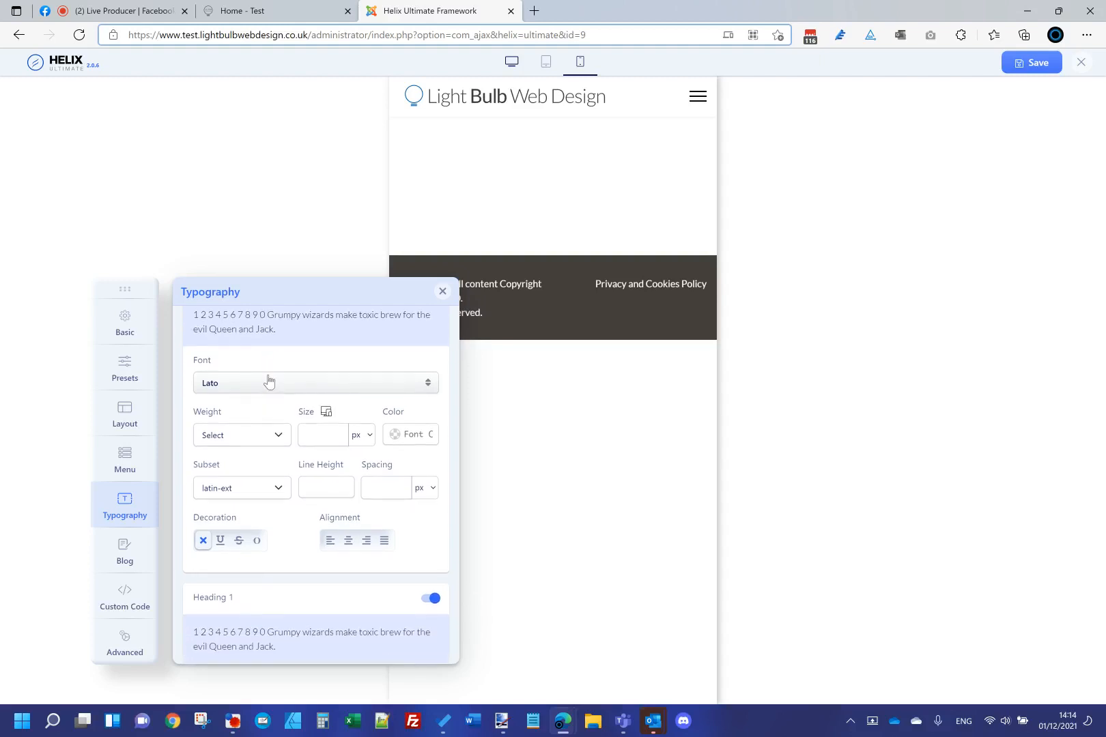
left_click(293, 388)
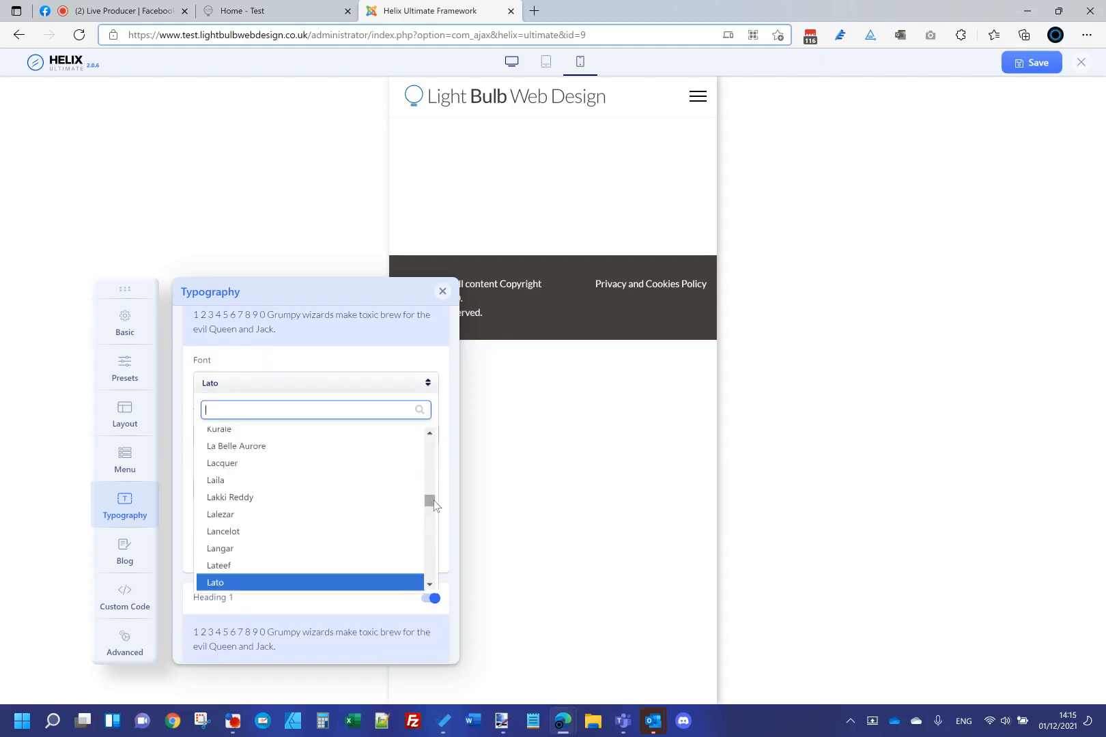
left_click_drag(430, 501, 429, 434)
left_click(339, 342)
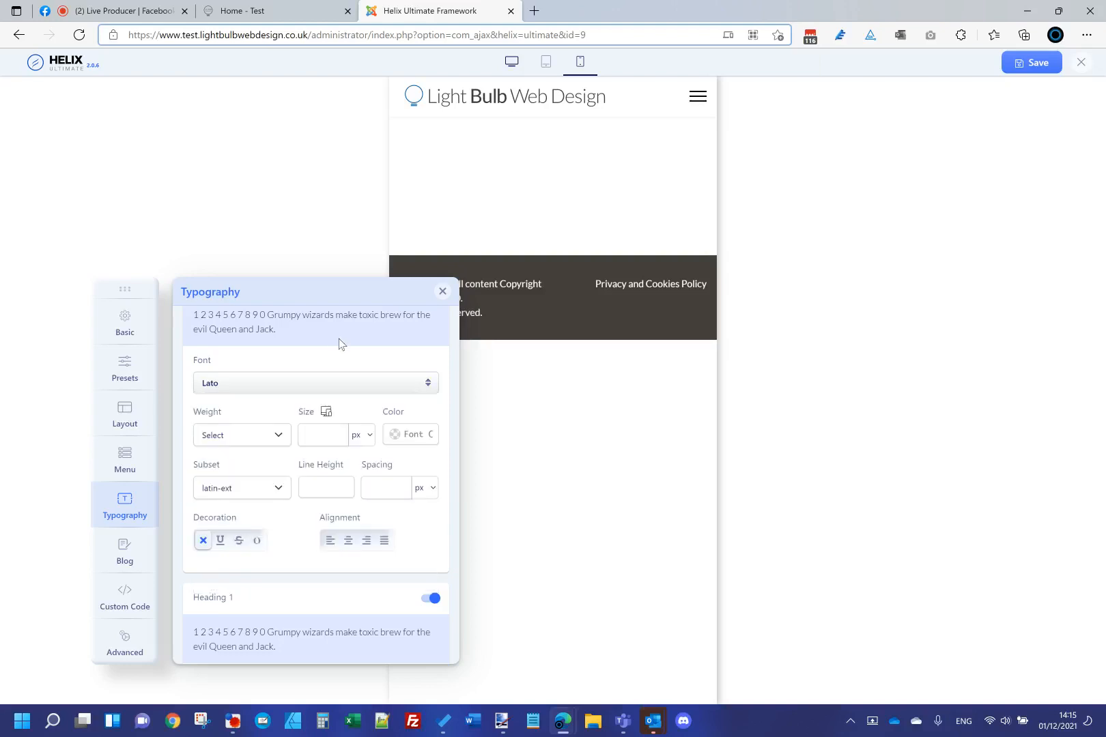
Step: Examine the weight, size, color, spacing, decoration and alignment options for the Body and heading typography
scroll(339, 342, "down", 1)
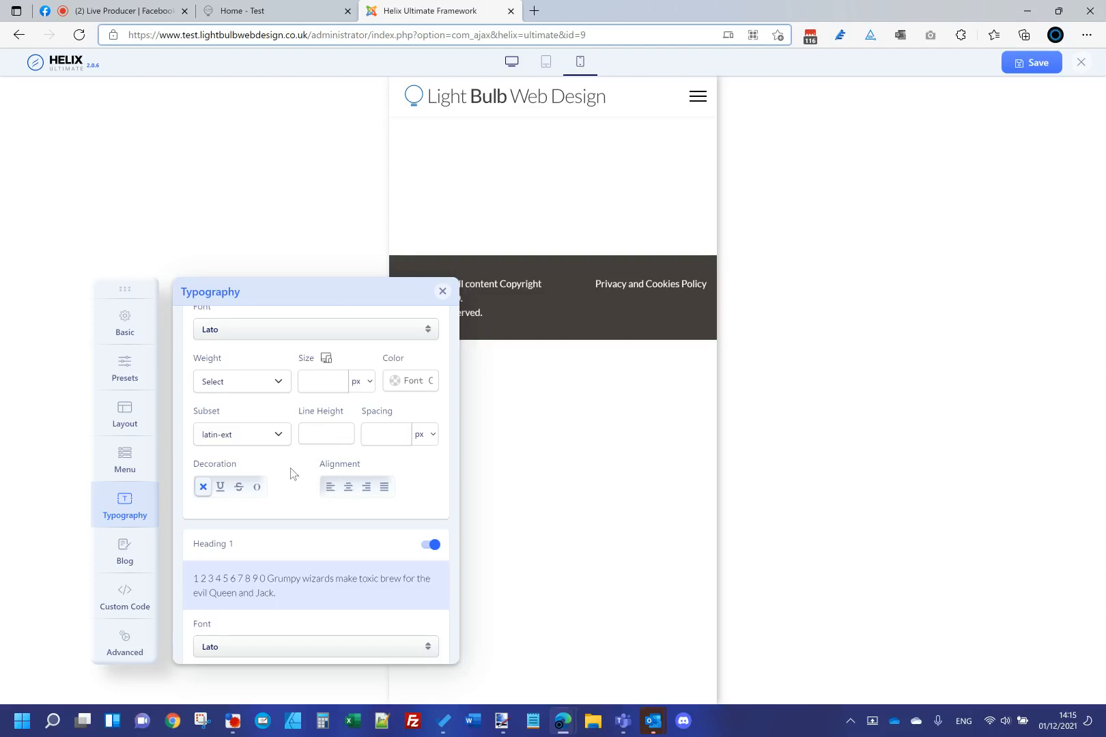
scroll(293, 473, "down", 2)
scroll(288, 450, "down", 9)
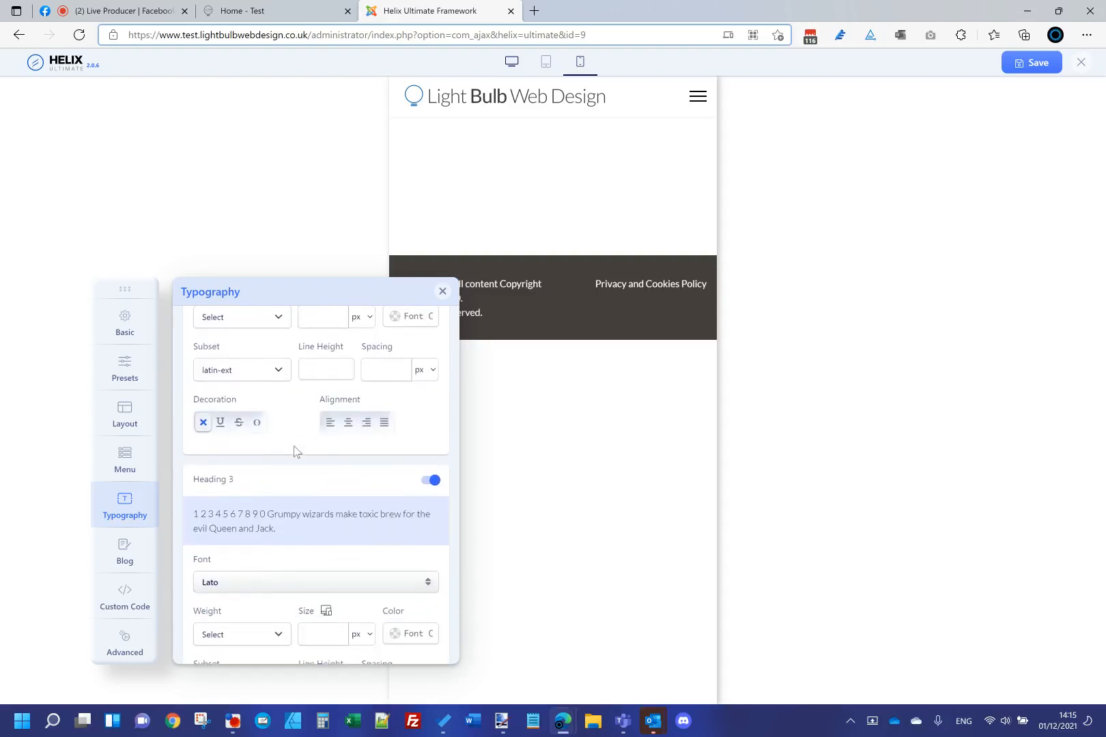
scroll(295, 451, "up", 10)
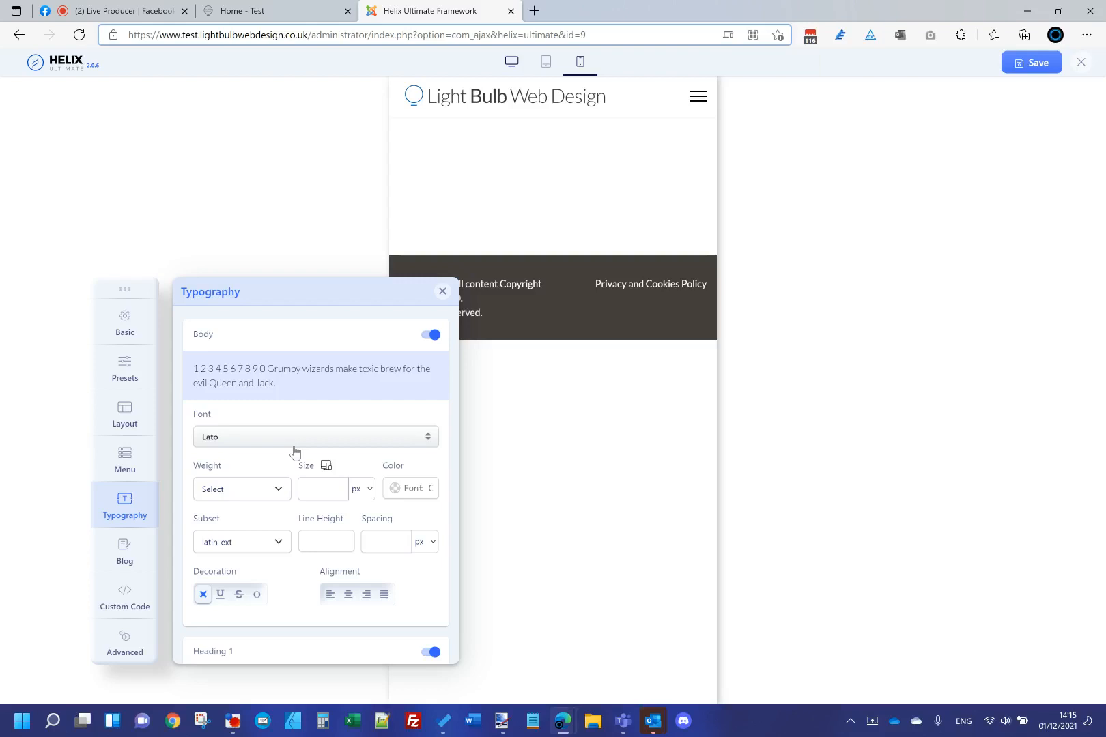
scroll(295, 451, "down", 5)
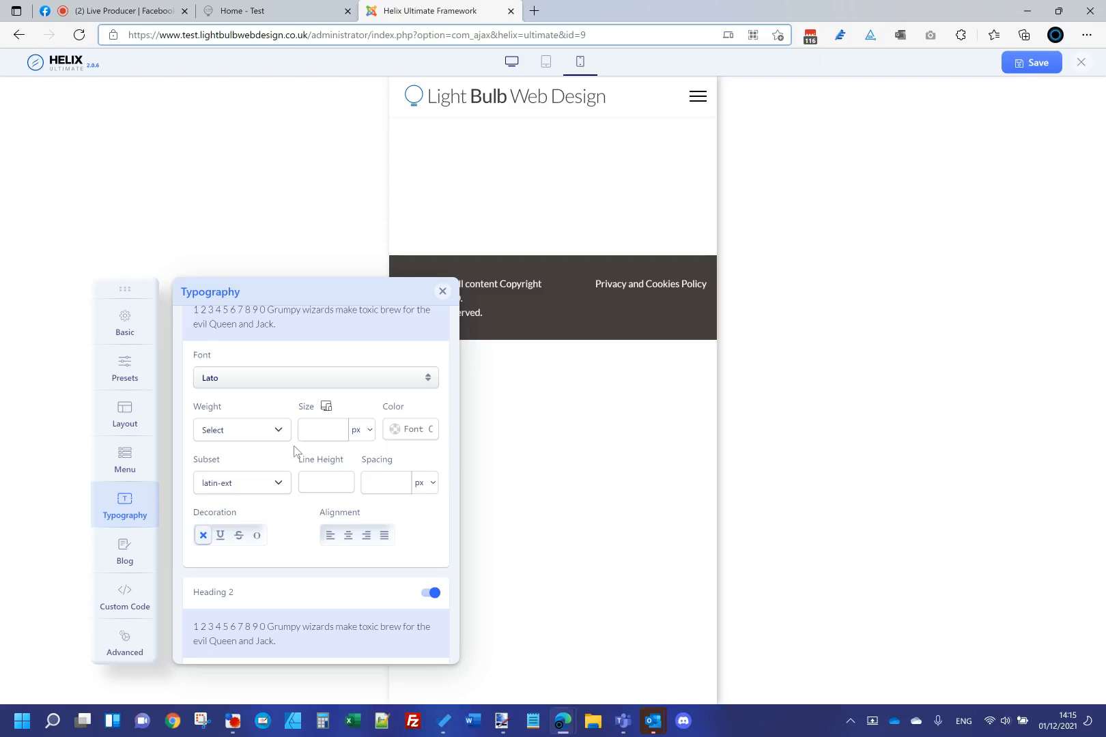
scroll(294, 450, "down", 5)
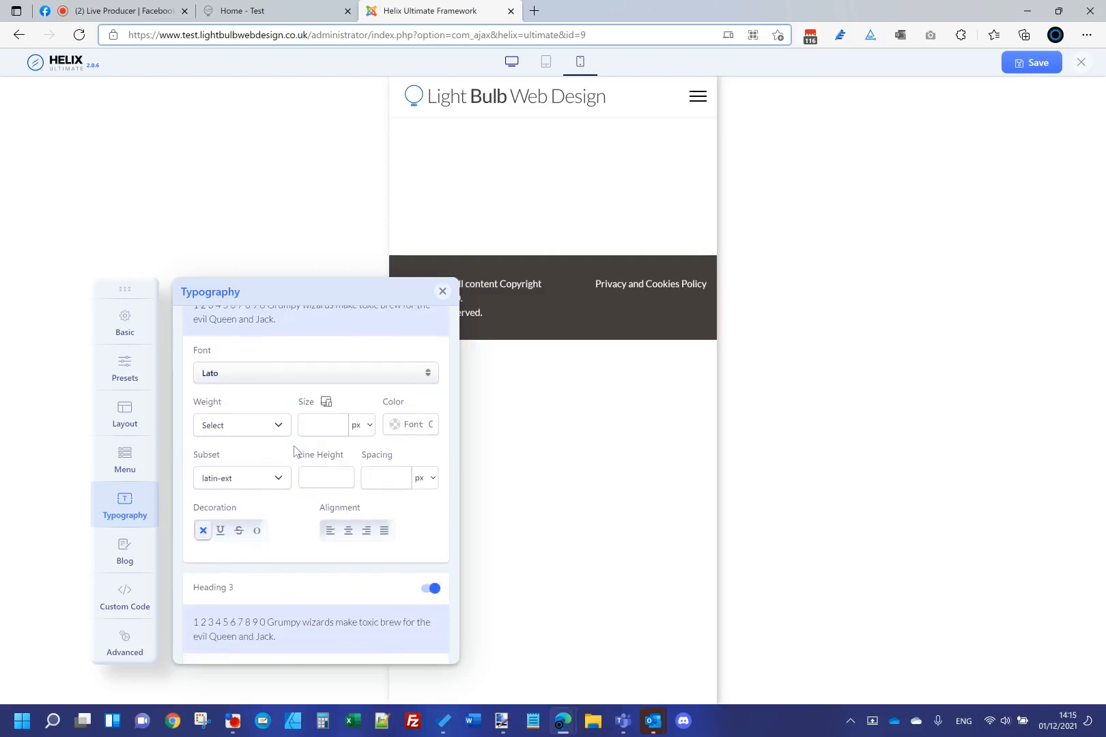
scroll(295, 451, "down", 8)
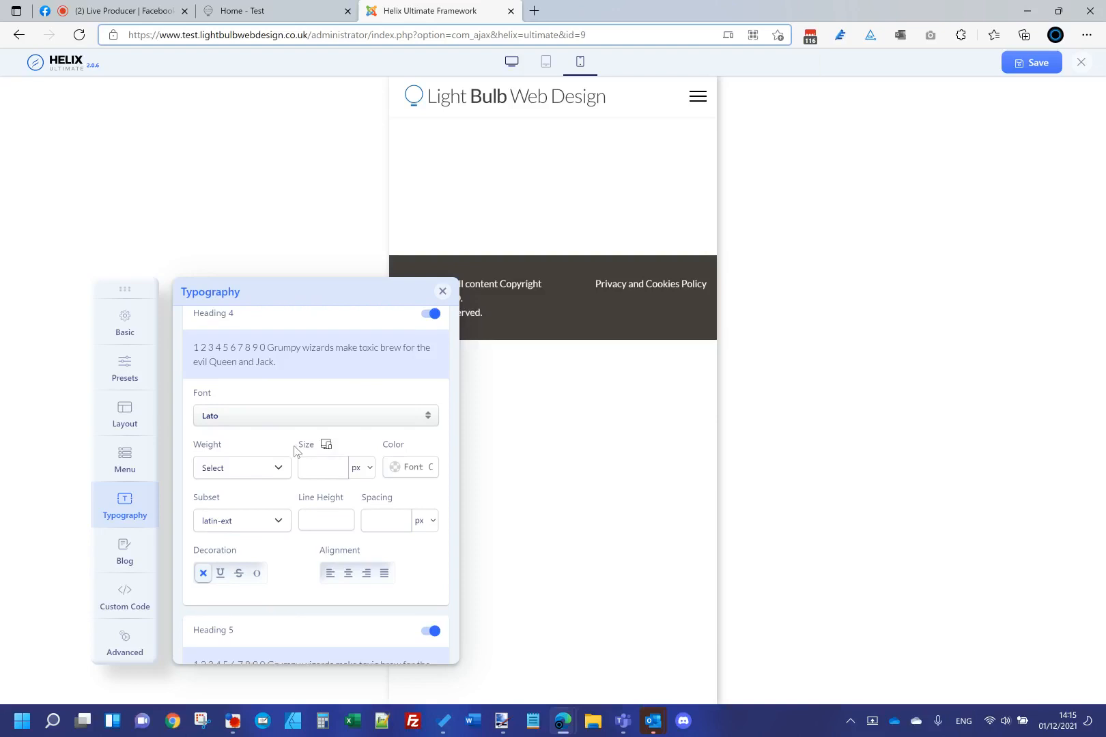
scroll(295, 450, "up", 15)
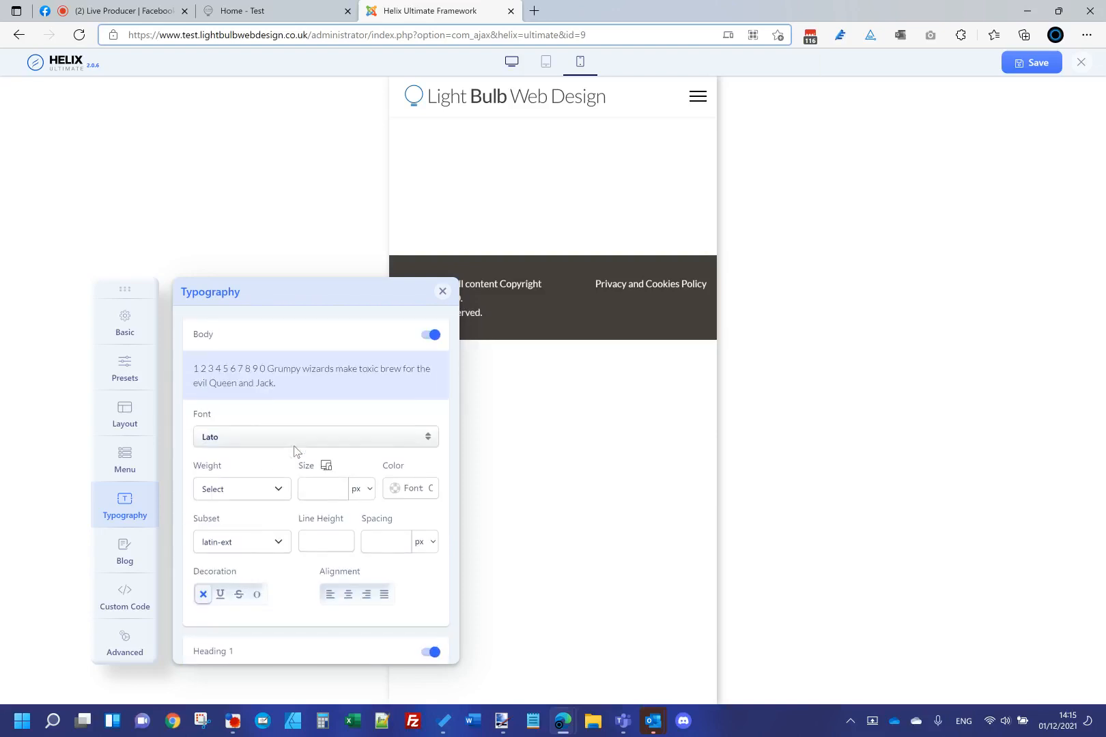
Step: Compare the Body font size setting across the desktop, tablet and mobile previews, ending on desktop
left_click(513, 67)
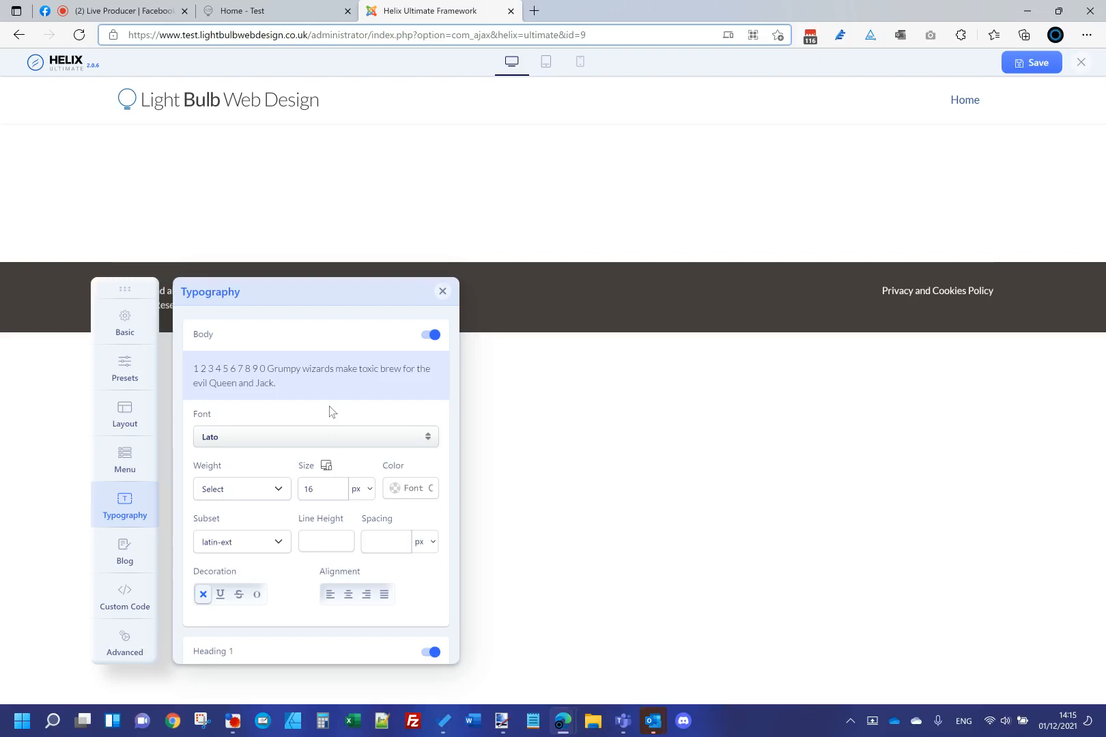
left_click(547, 64)
left_click(579, 68)
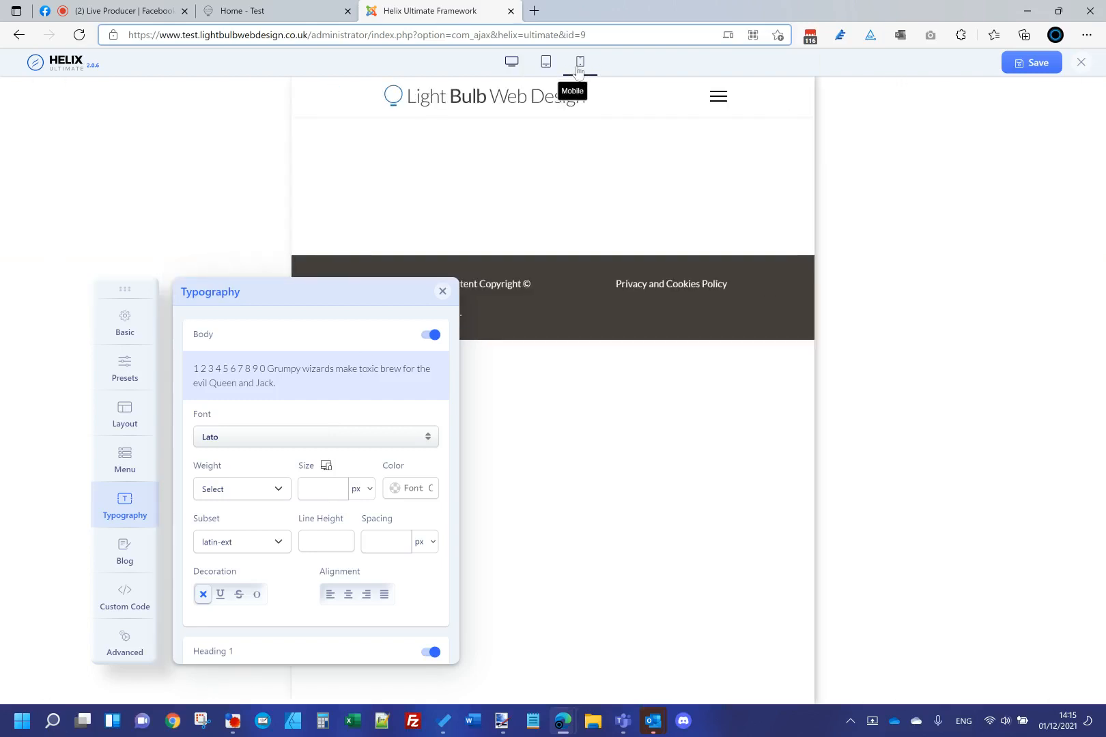
left_click(514, 64)
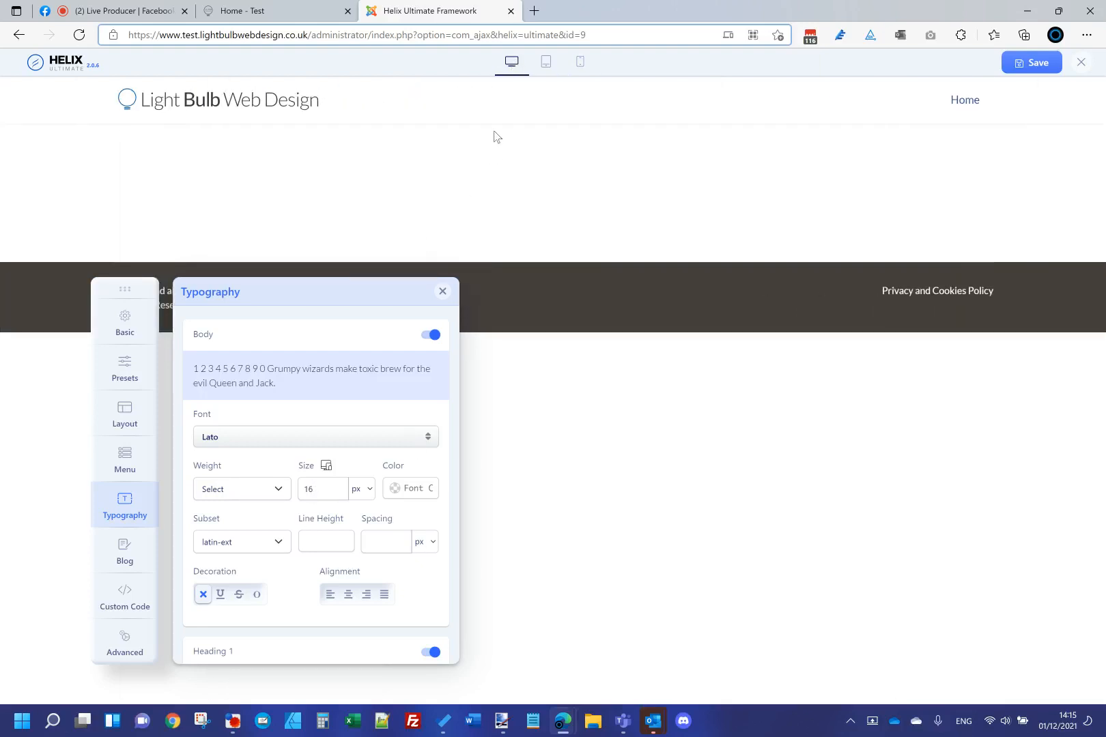
Step: Like the comment comparing the interface to Figma and Webflow on the Facebook Live dashboard, and return to the Helix Ultimate editor
left_click(82, 11)
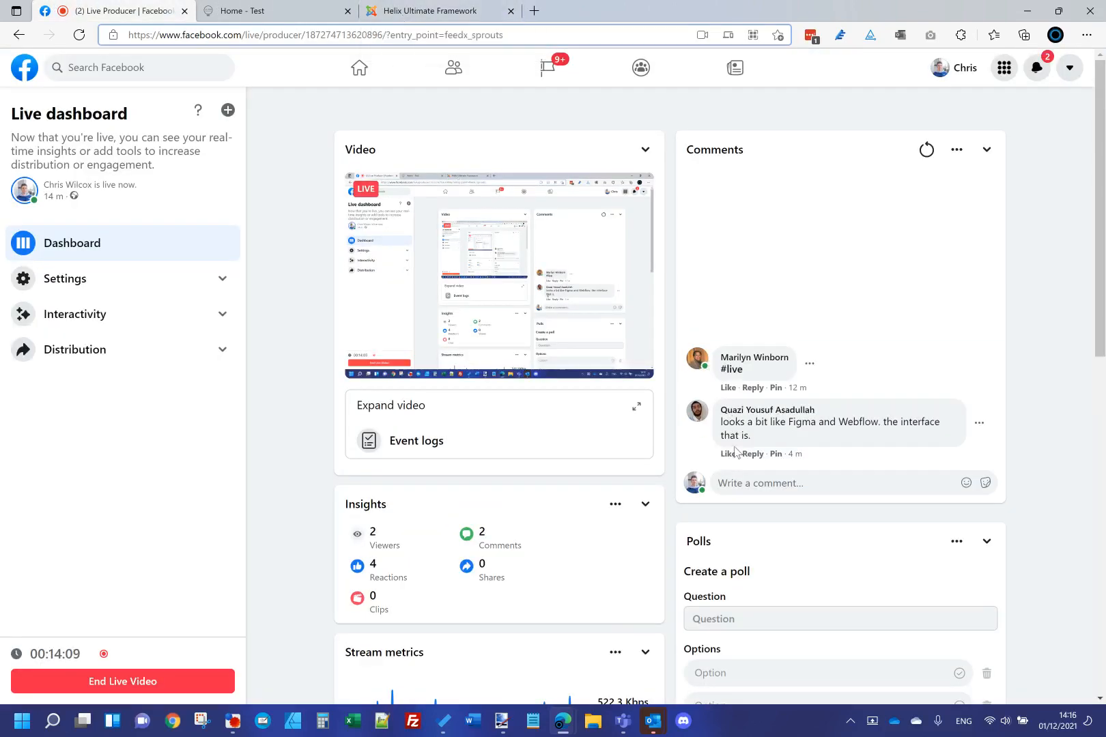
left_click(425, 8)
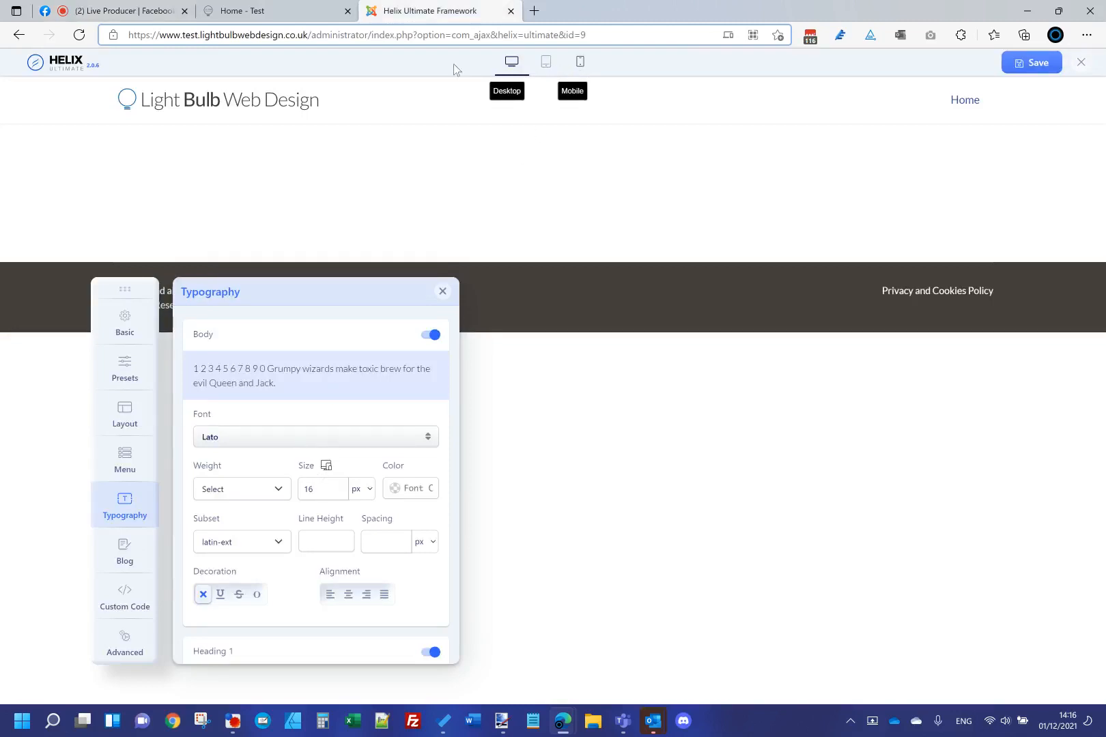
left_click(102, 11)
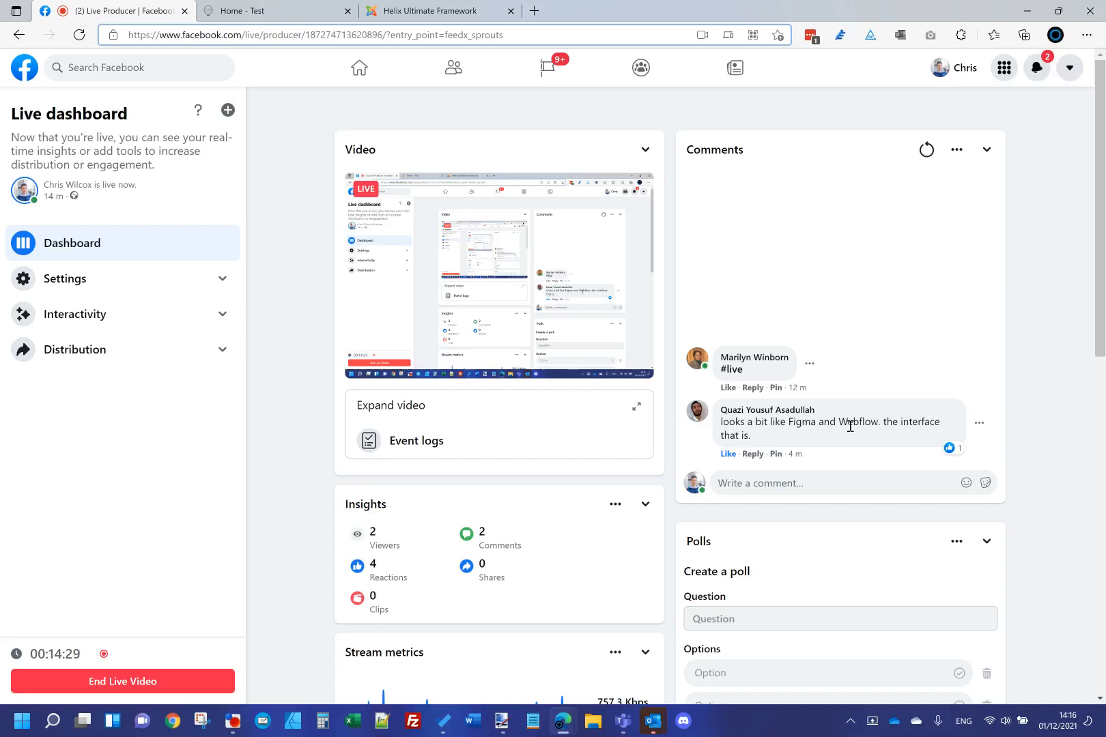
left_click(456, 8)
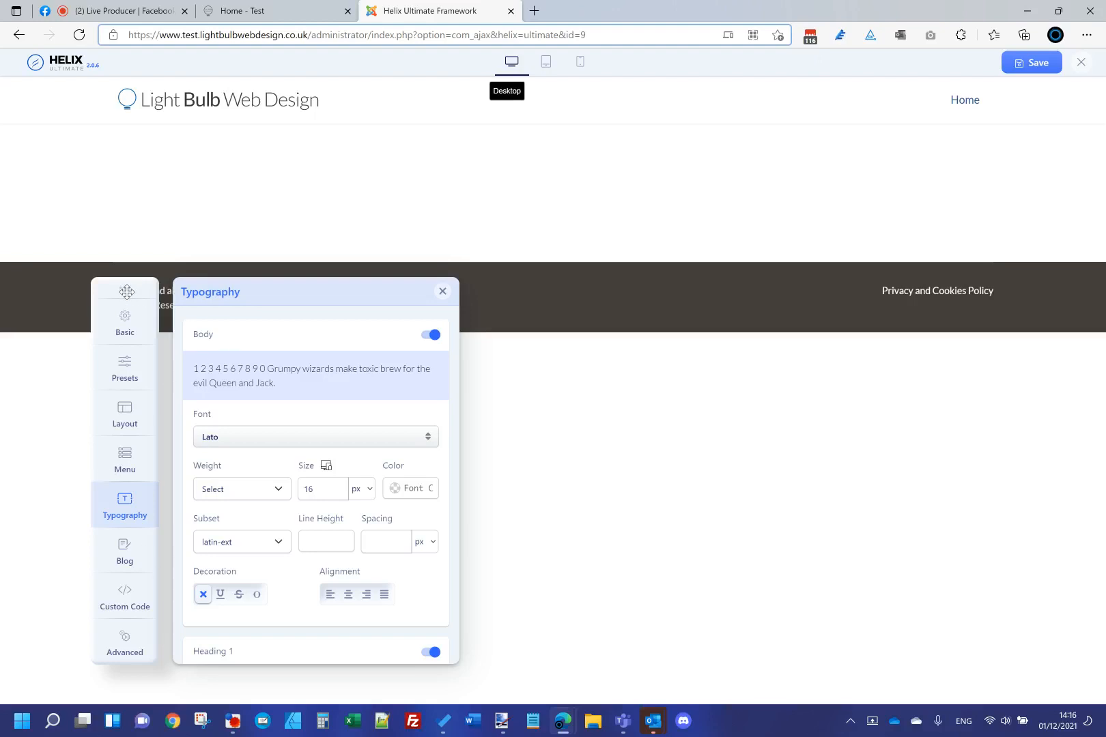
Step: Move the settings window slightly higher over the page preview
left_click_drag(127, 279, 129, 247)
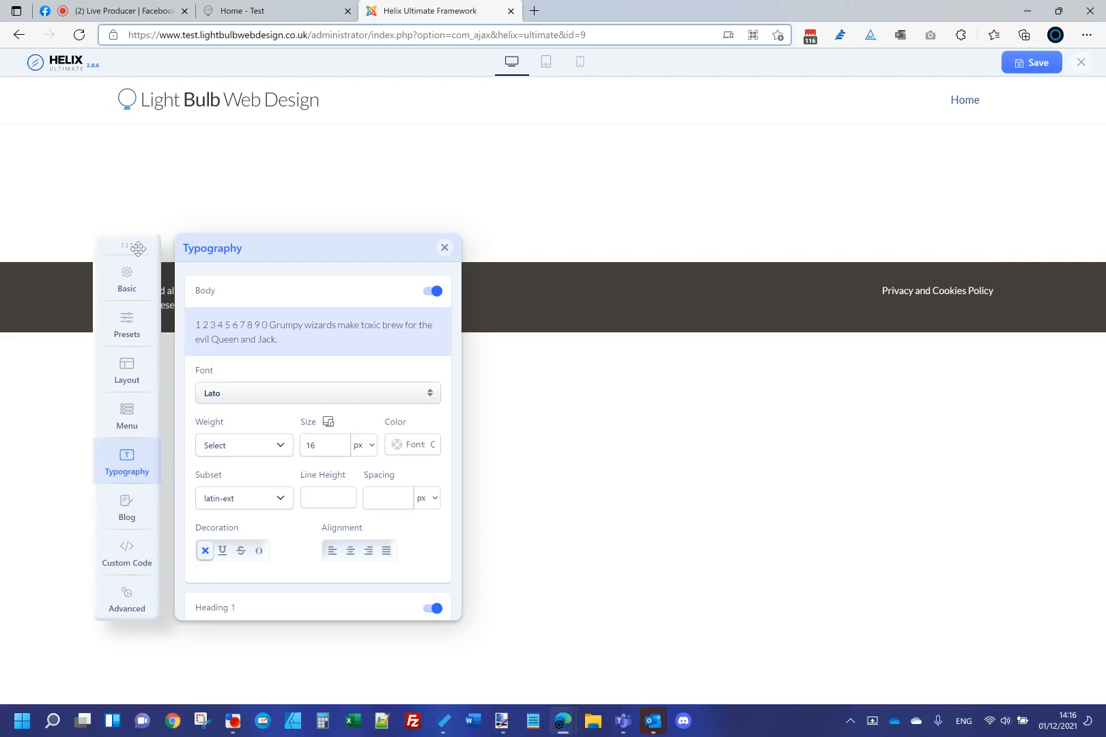
Step: Examine the Navigation typography options below the heading settings
scroll(273, 410, "down", 5)
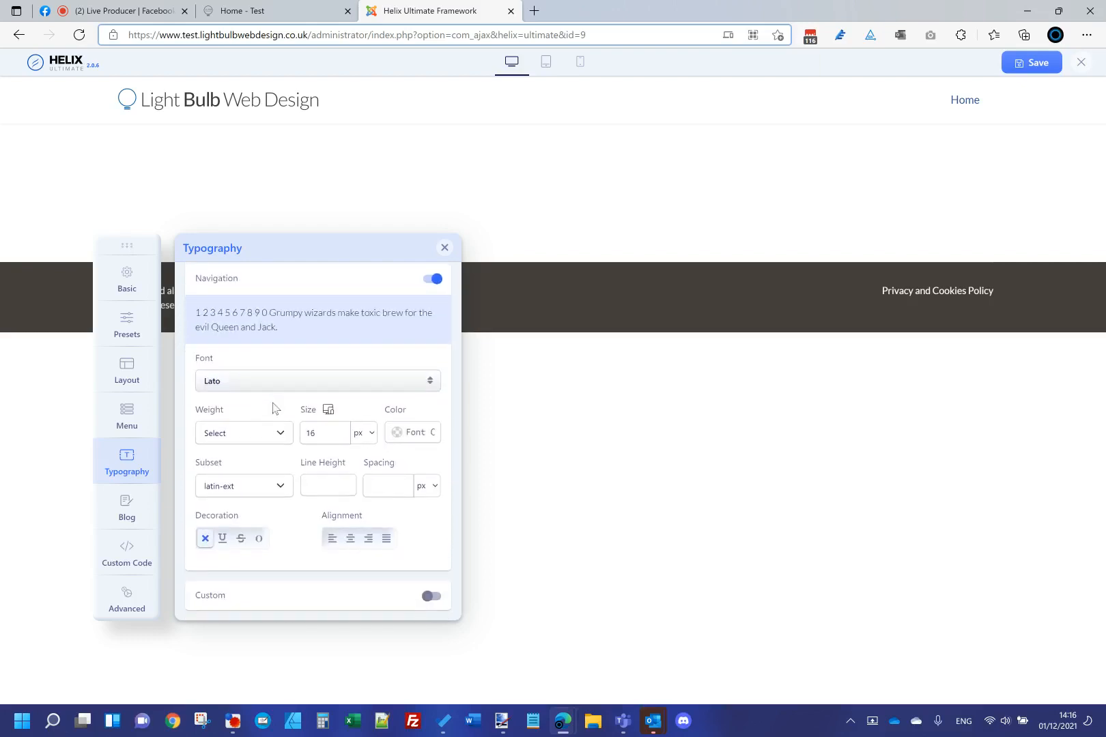
scroll(266, 383, "up", 1)
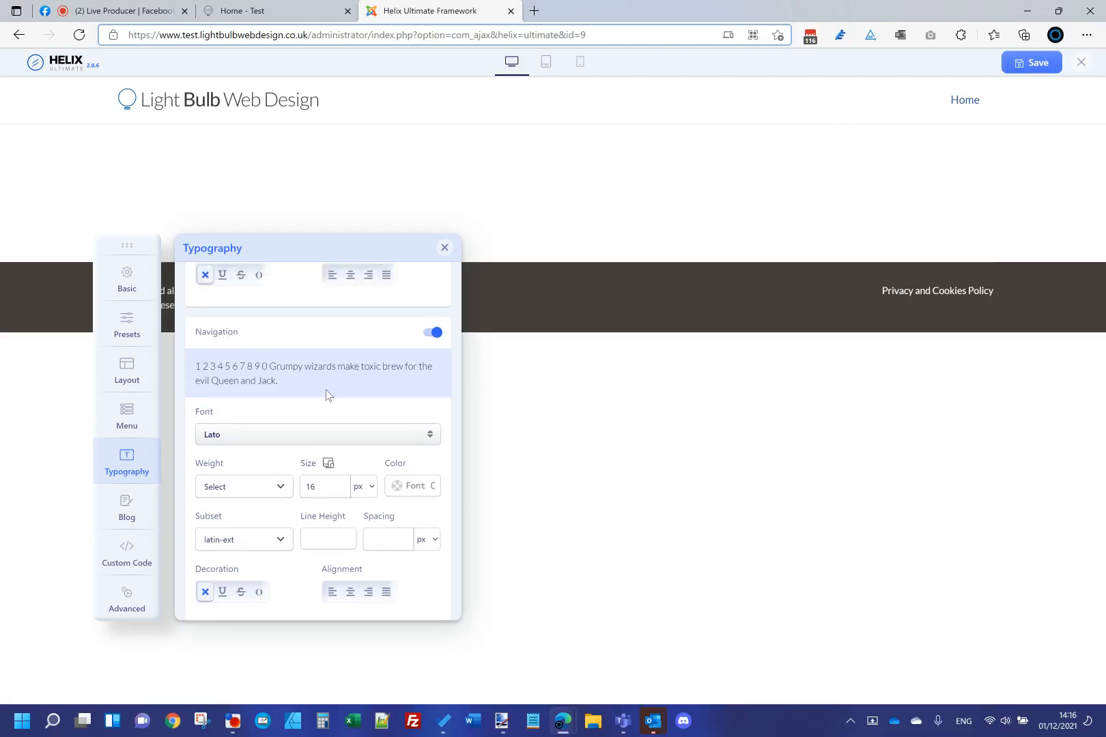
scroll(325, 390, "down", 1)
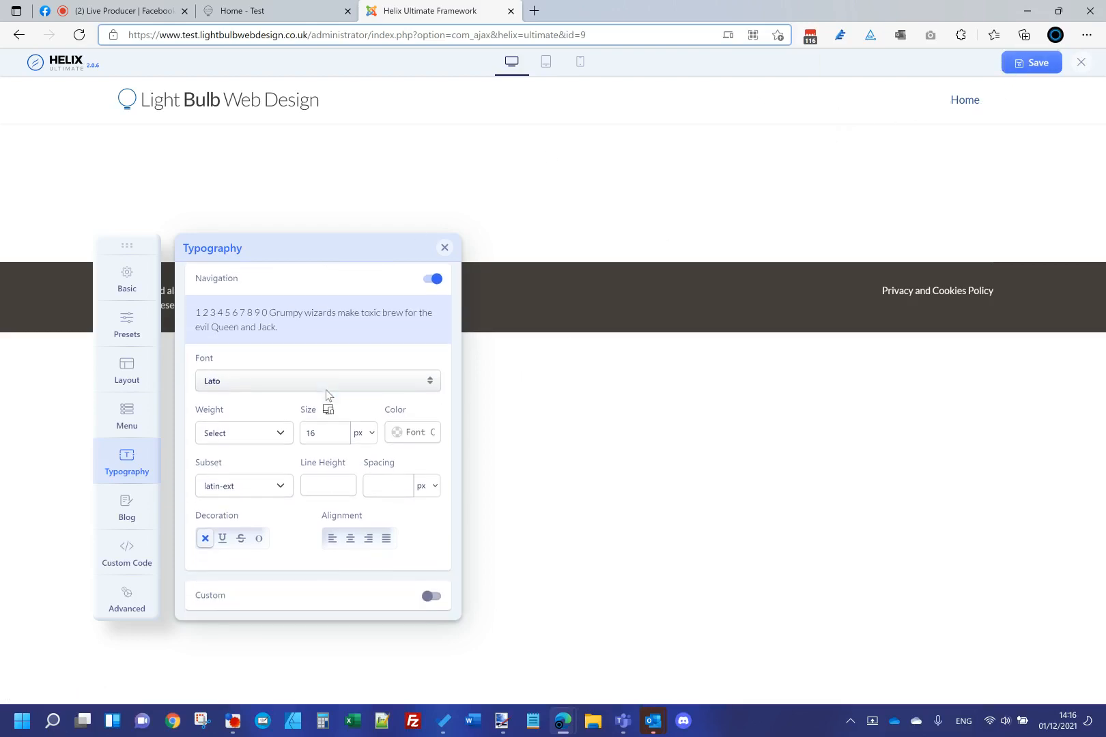
Step: Turn on Custom typography, review its font options and Custom Selectors field, and turn it off again
left_click(432, 596)
scroll(400, 588, "down", 2)
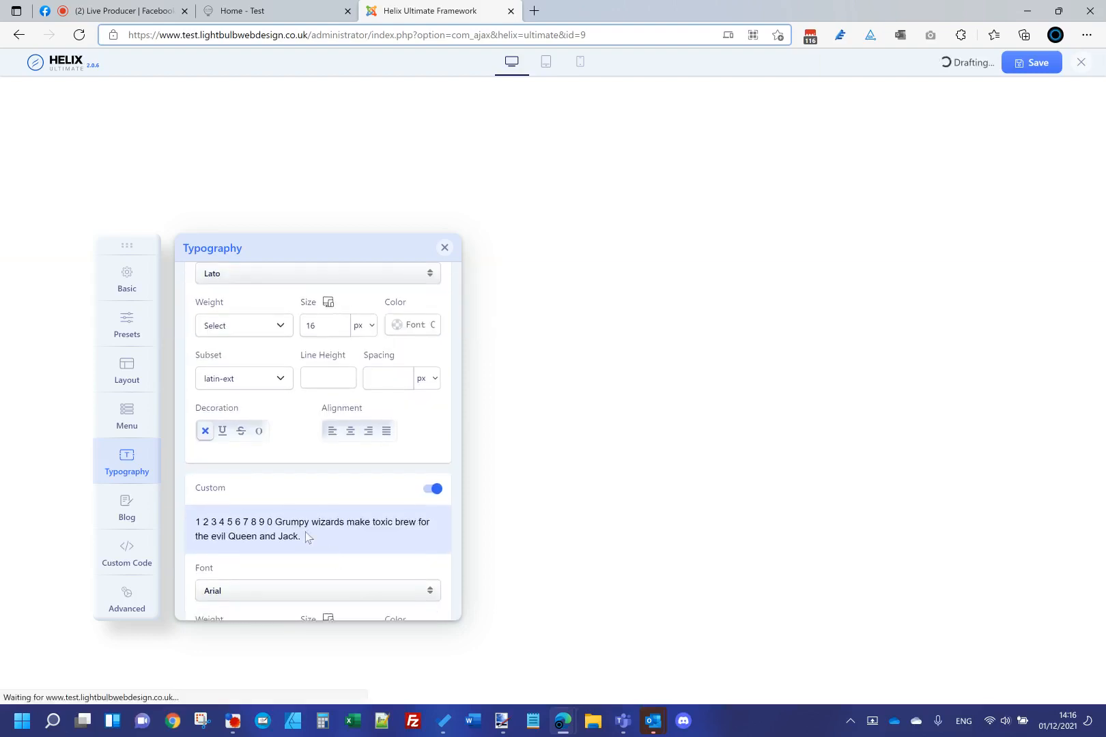
scroll(305, 532, "down", 2)
scroll(413, 492, "down", 2)
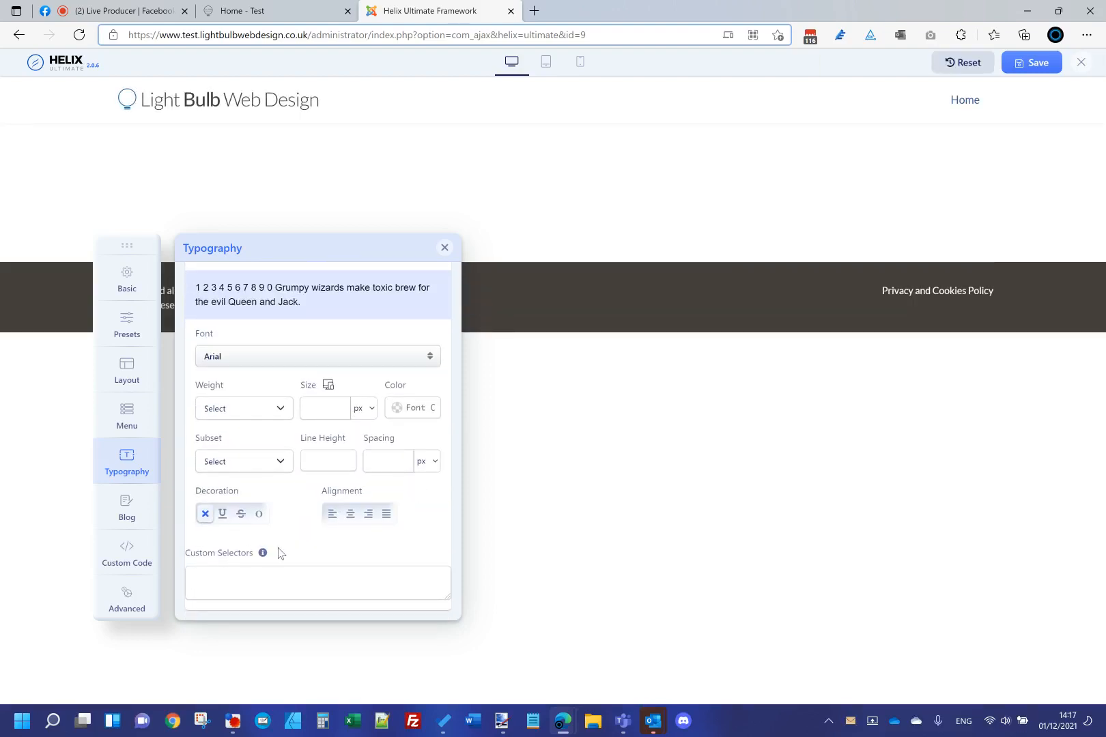
scroll(279, 553, "up", 3)
left_click(431, 415)
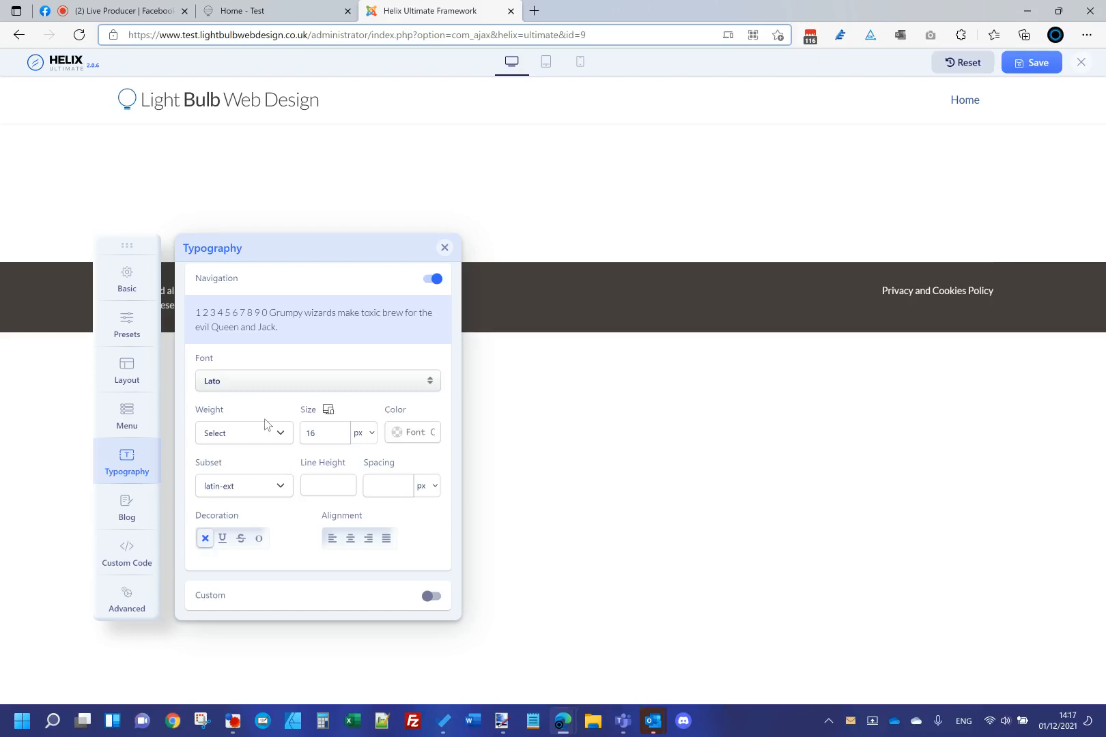
Step: In the Blog image size settings, read the Crop Quality help text and set Crop Quality to 60
left_click(136, 507)
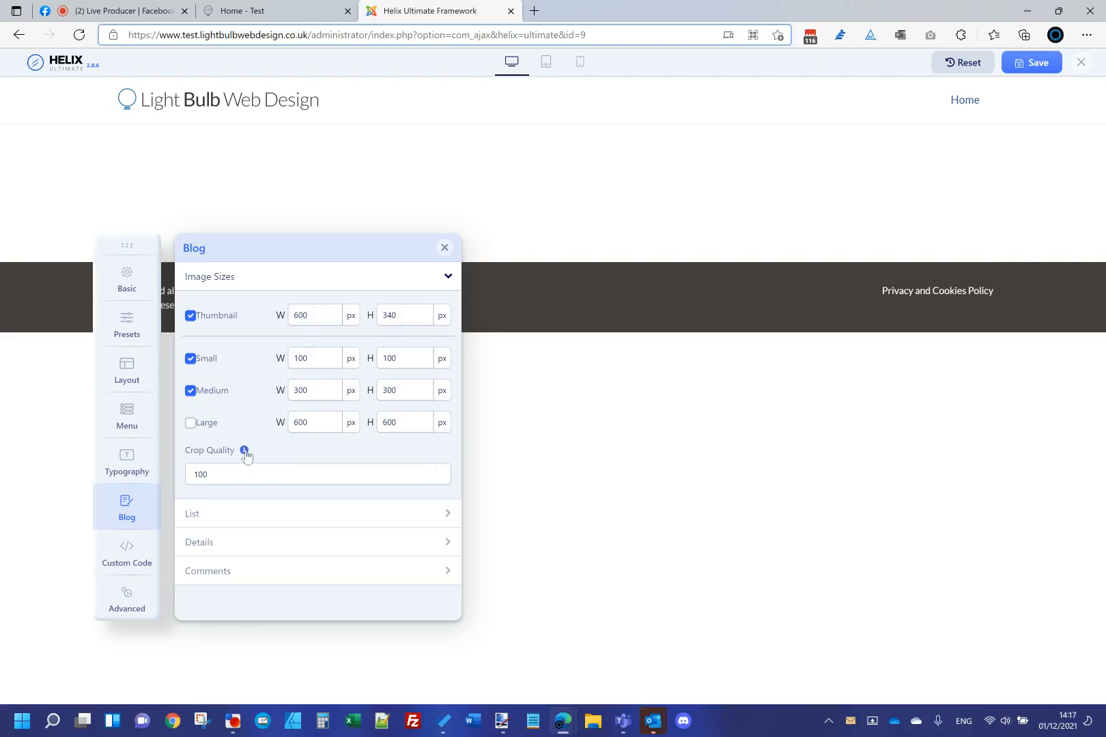
left_click(245, 452)
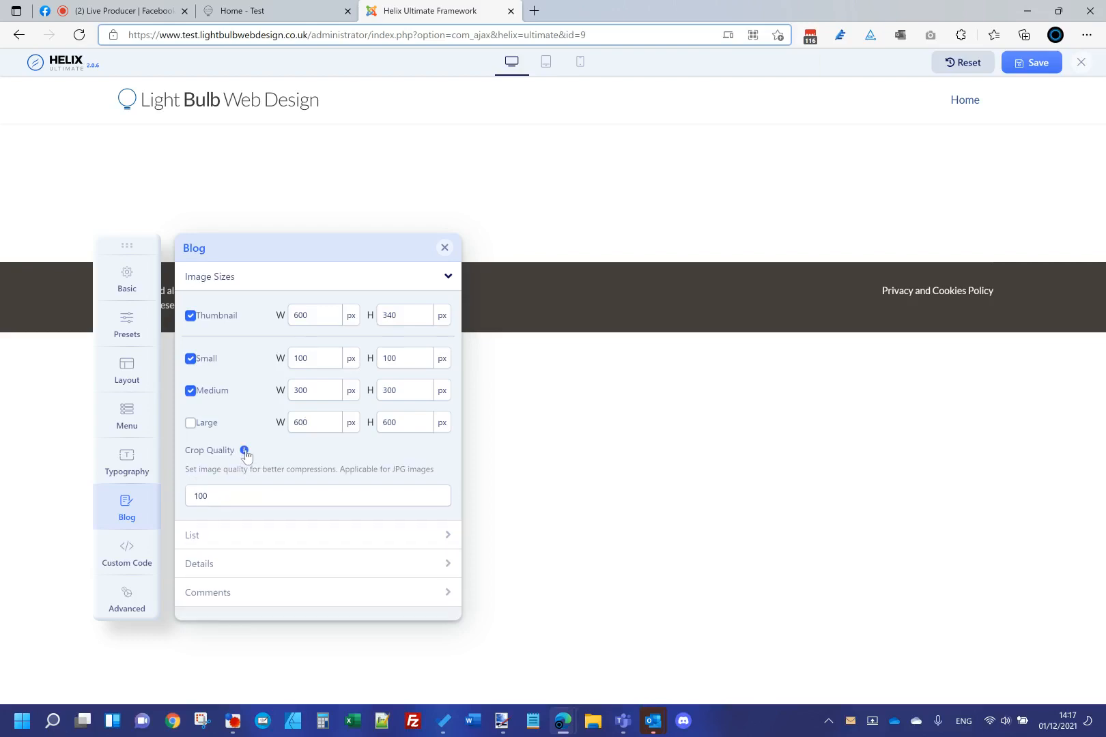
left_click(245, 453)
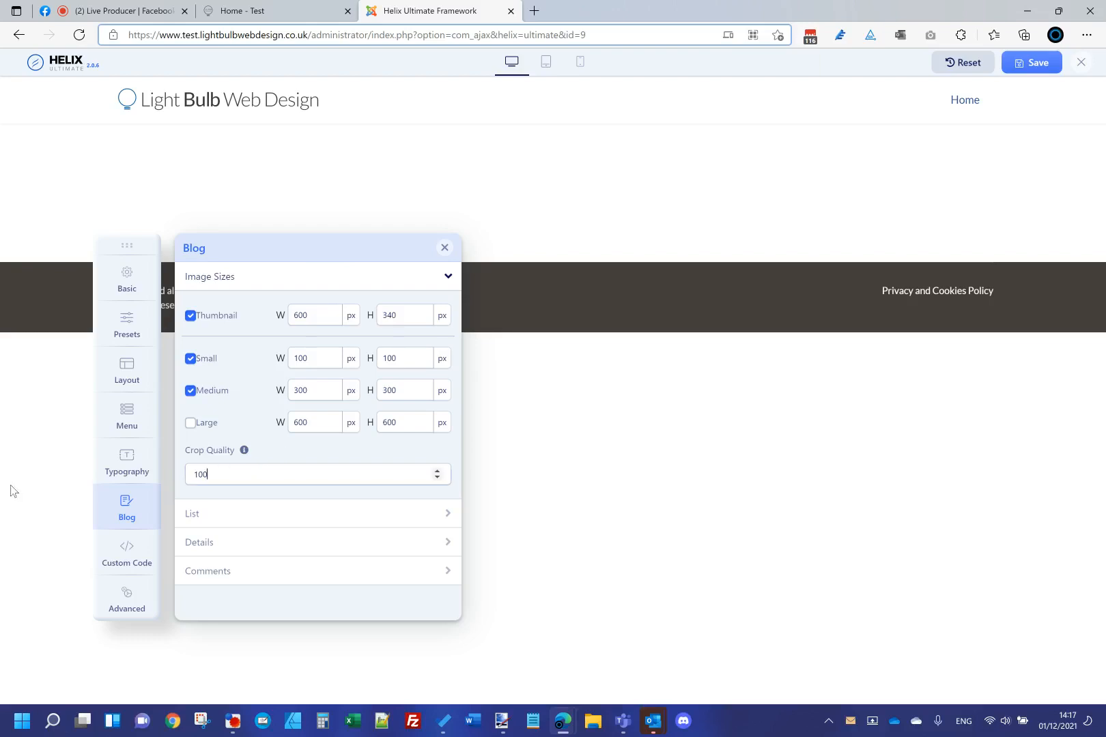
key("Tab")
key("BackSpace")
key("BackSpace")
key("BackSpace")
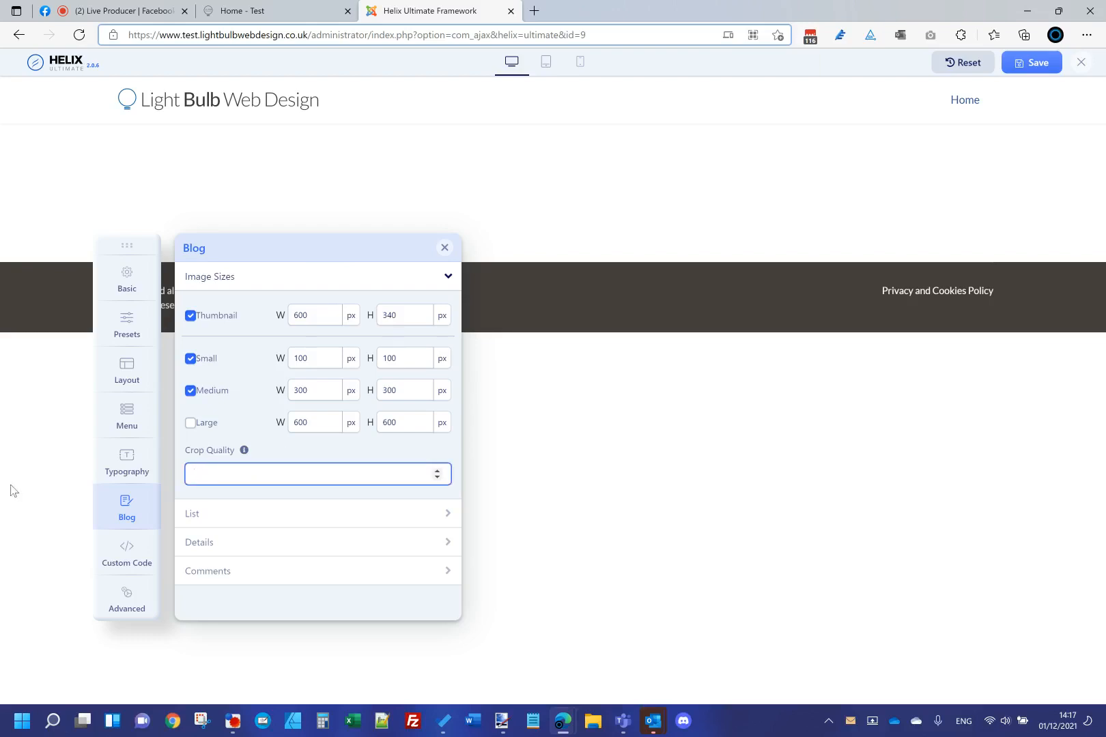
type("60")
triple_click(295, 448)
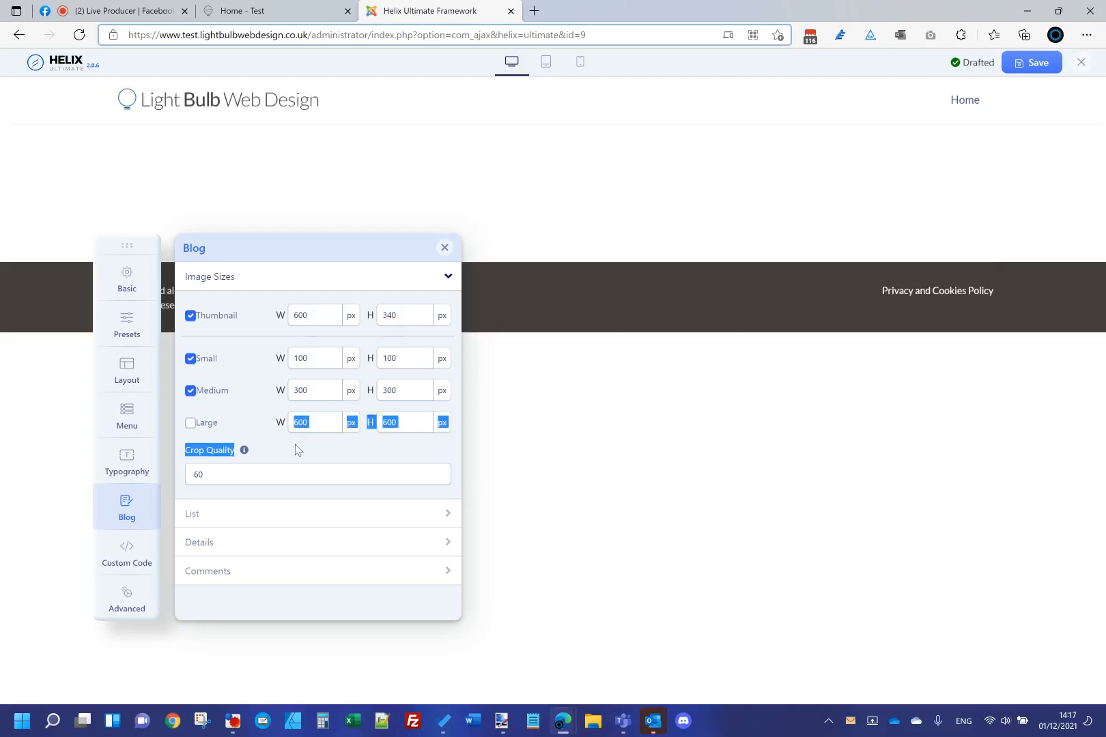
left_click(295, 445)
Step: Examine the Blog settings for List, Details and Comments, including the available comment systems, and return to Image Sizes
left_click(240, 524)
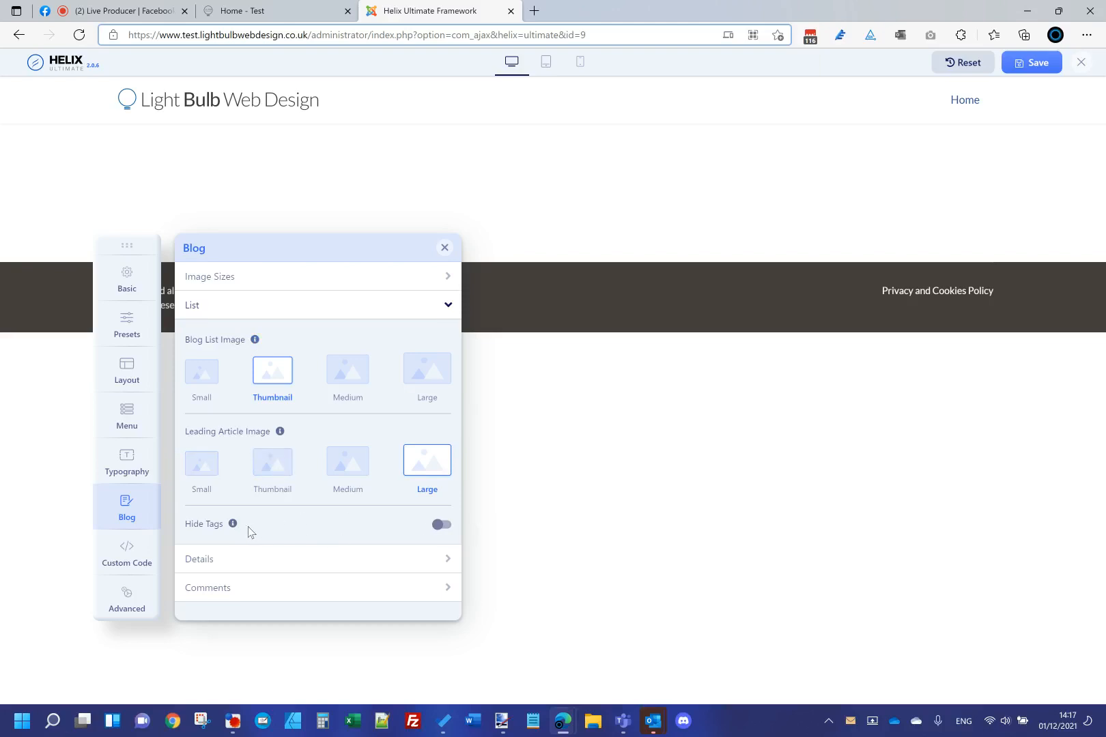
left_click(232, 560)
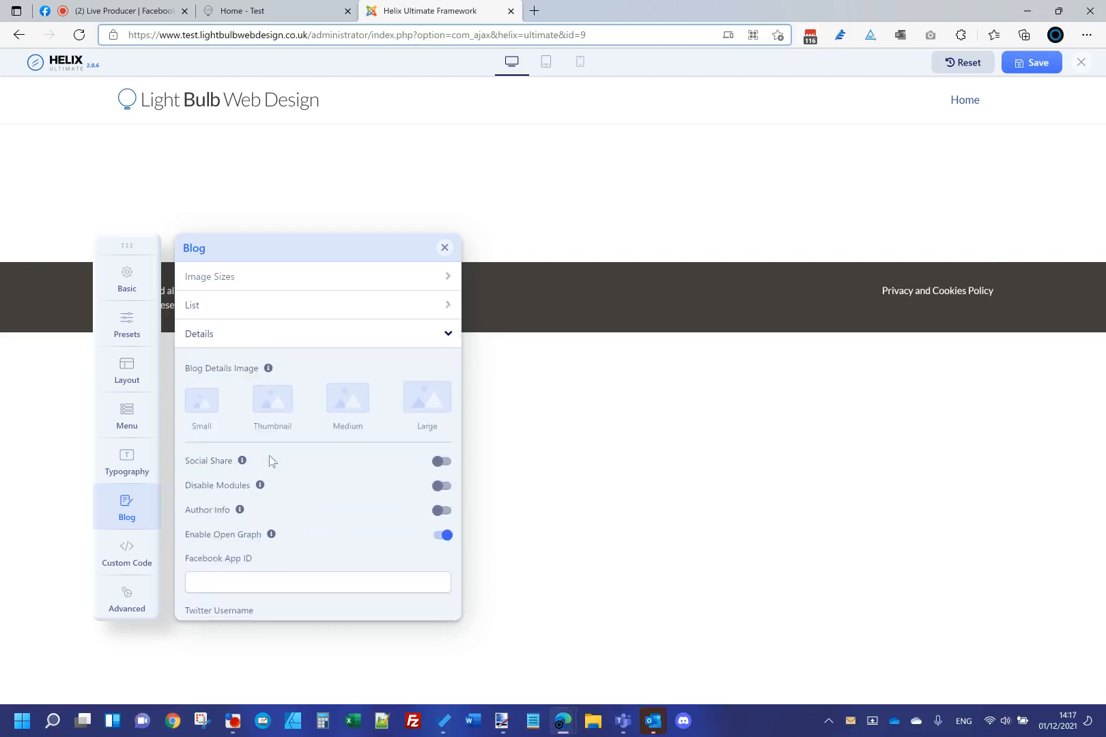
left_click(197, 414)
scroll(343, 447, "down", 3)
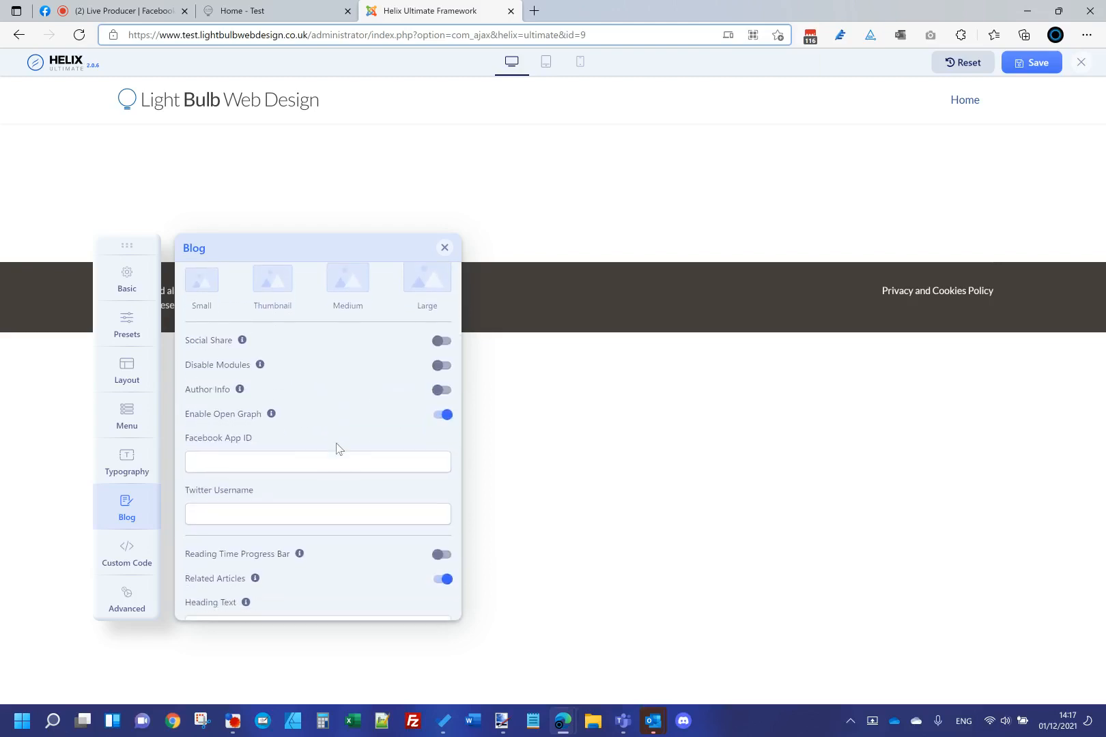
scroll(338, 470, "down", 2)
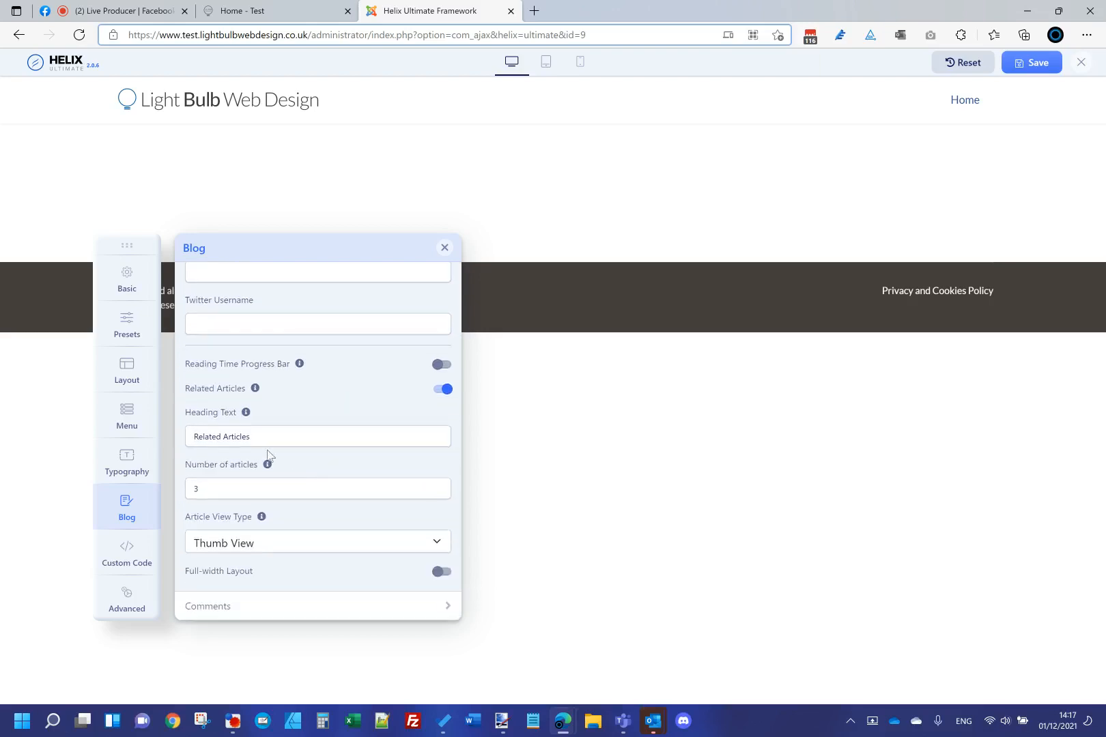
left_click(256, 608)
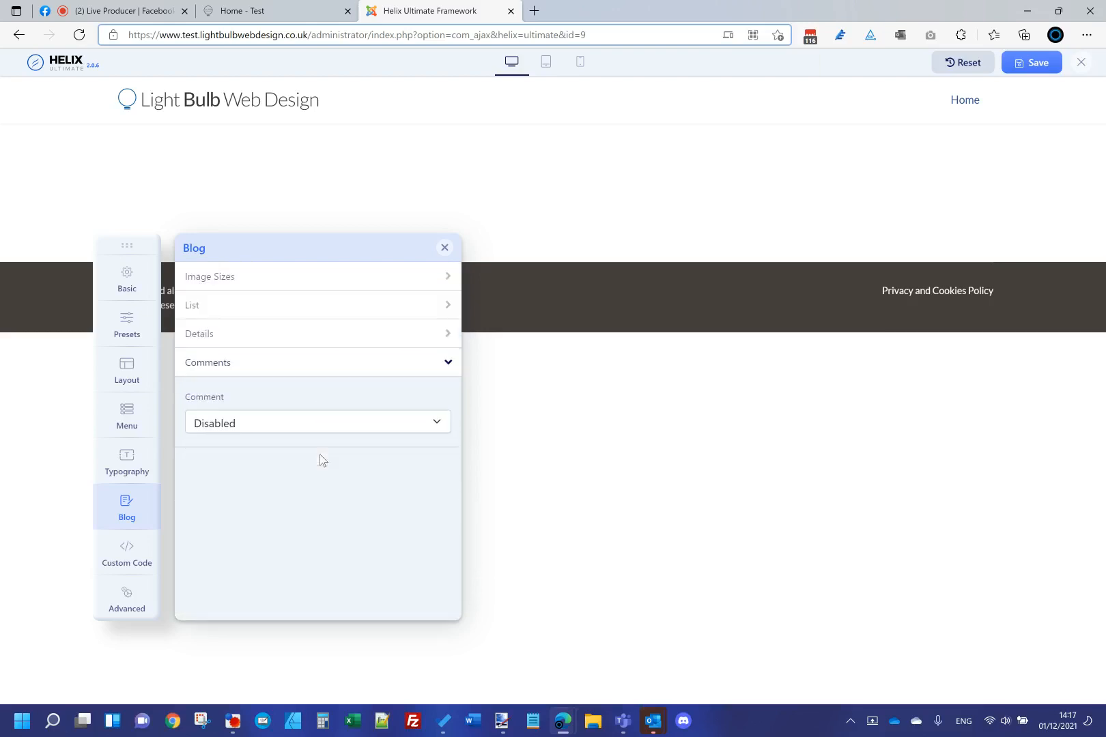
left_click(295, 423)
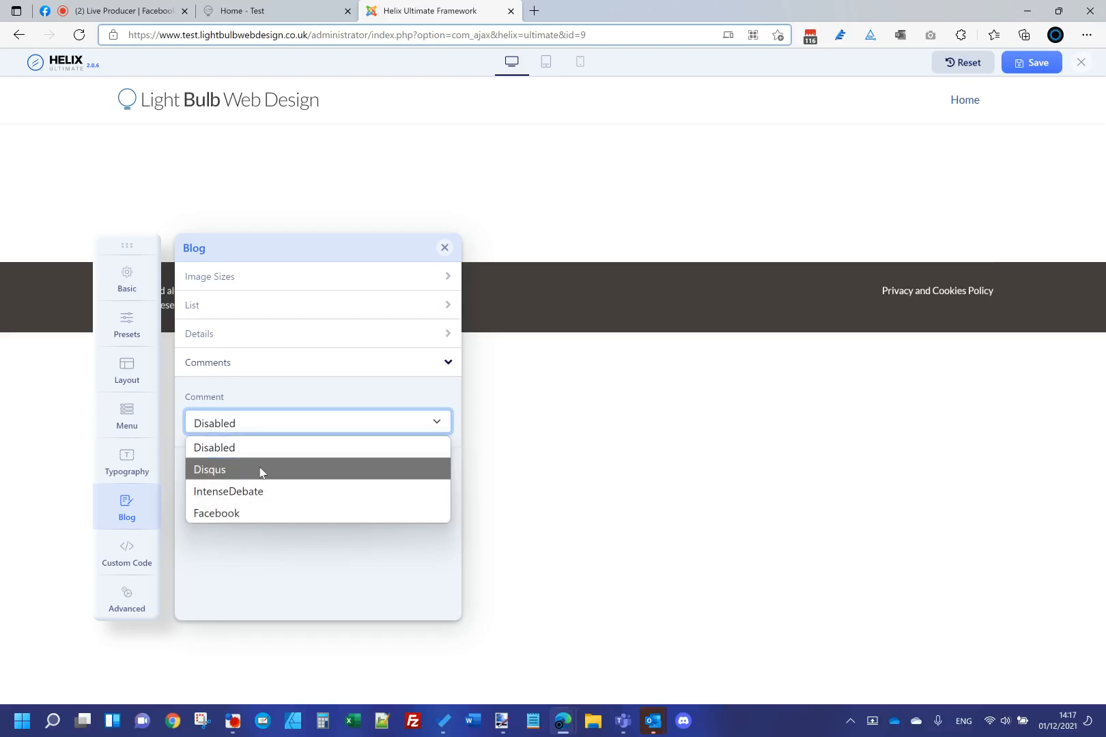
left_click(261, 385)
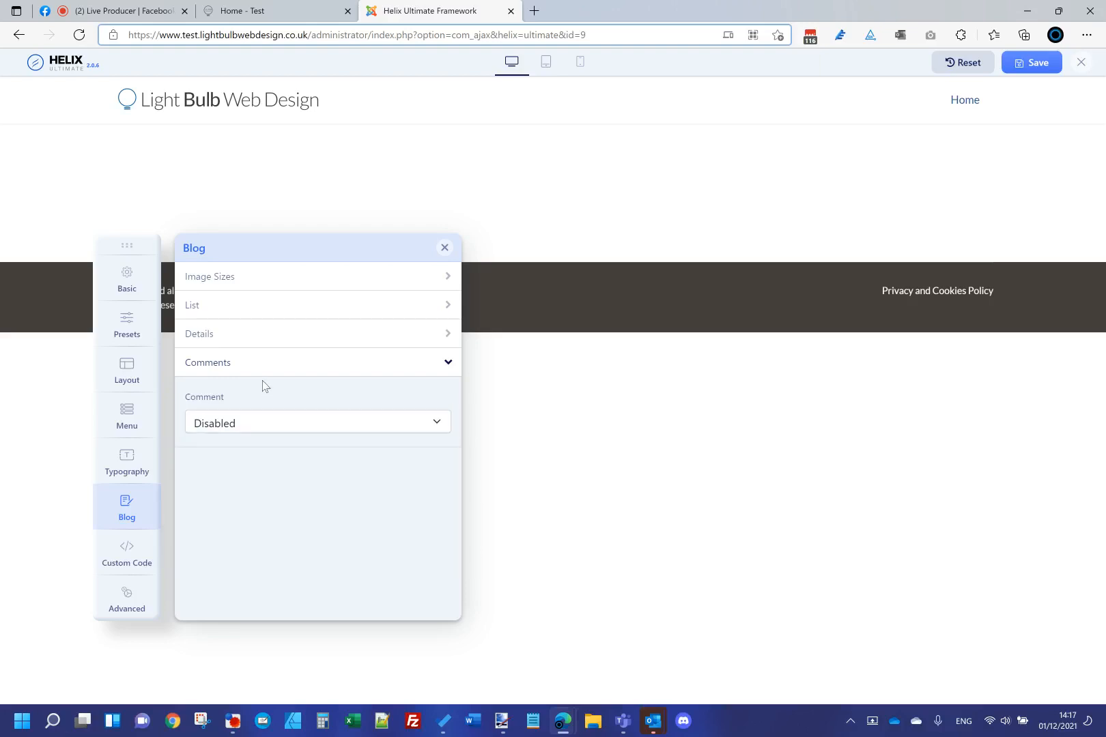
left_click(235, 285)
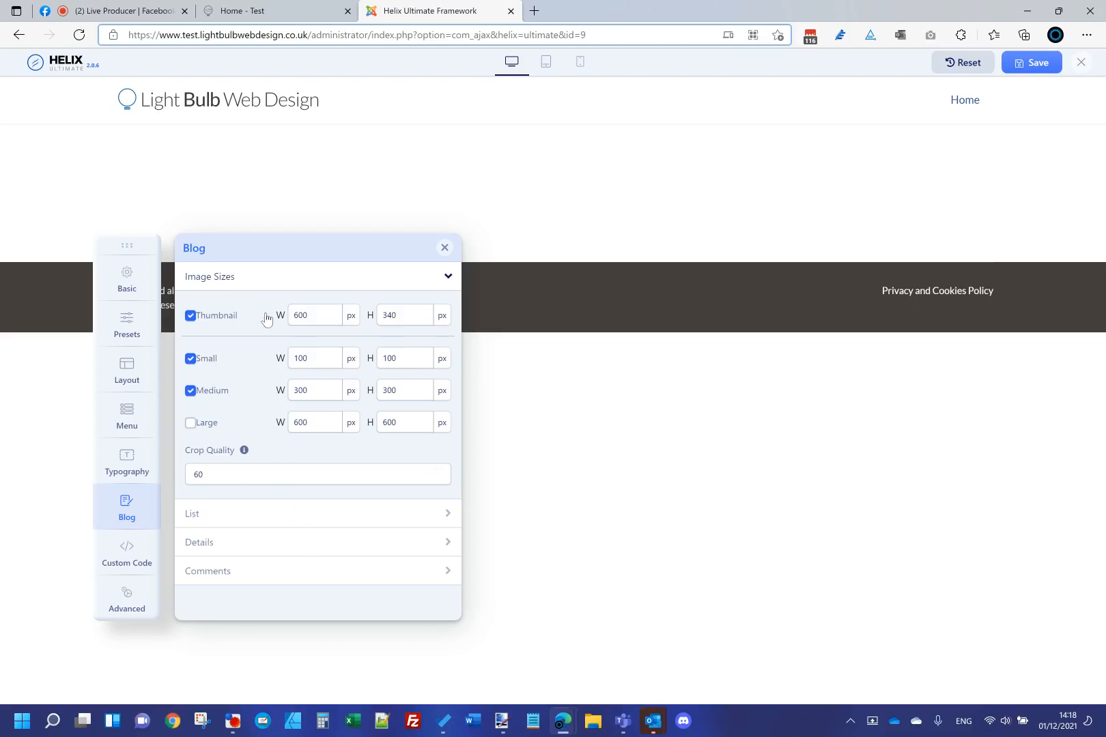
Step: Review the Custom Code fields for head, body, CSS and Javascript, and place the cursor in the Custom CSS field
left_click(131, 556)
scroll(304, 388, "down", 3)
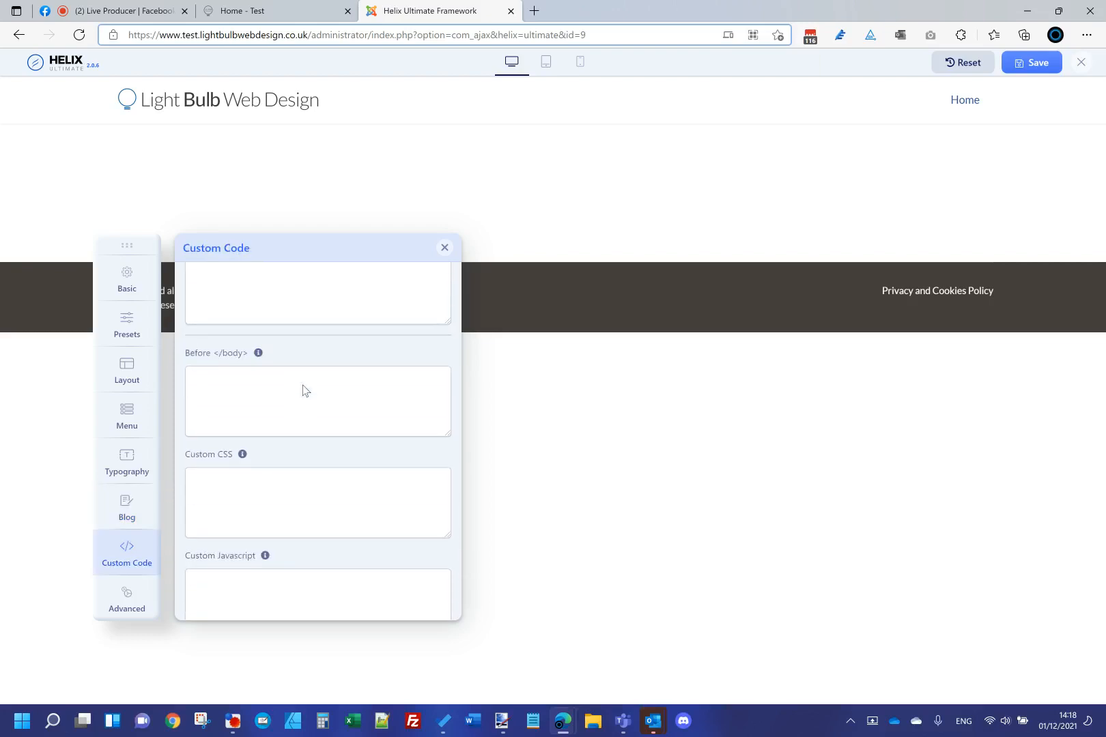
scroll(303, 385, "up", 2)
scroll(304, 385, "up", 1)
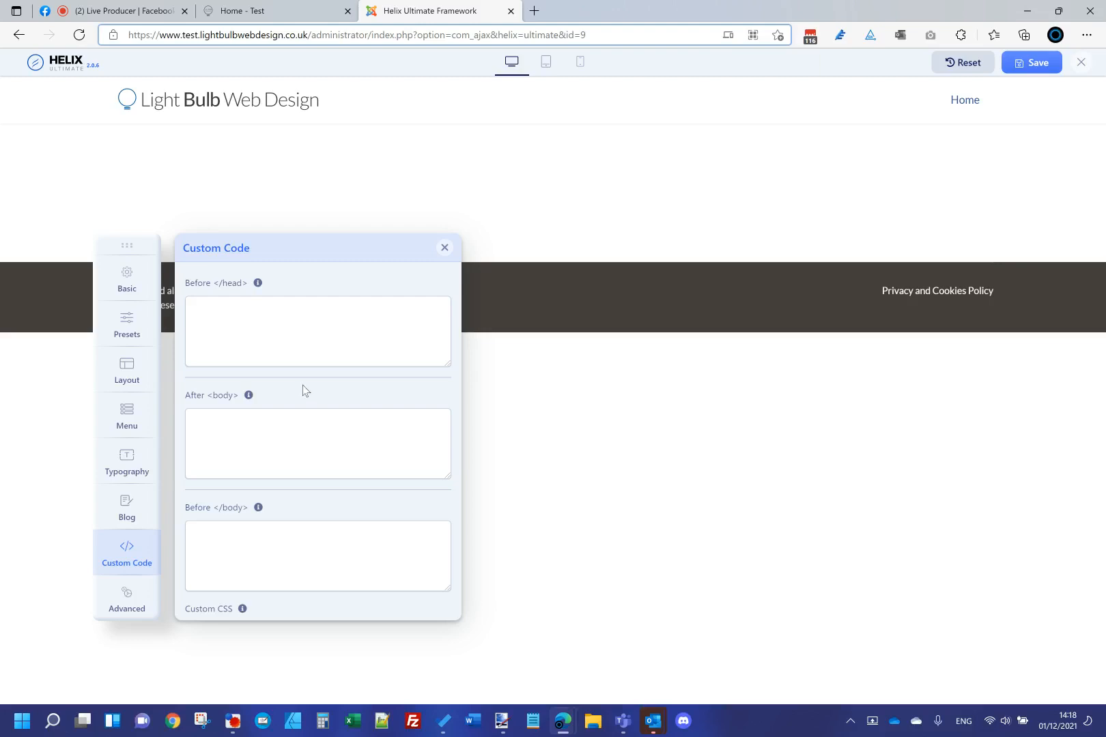
left_click(289, 326)
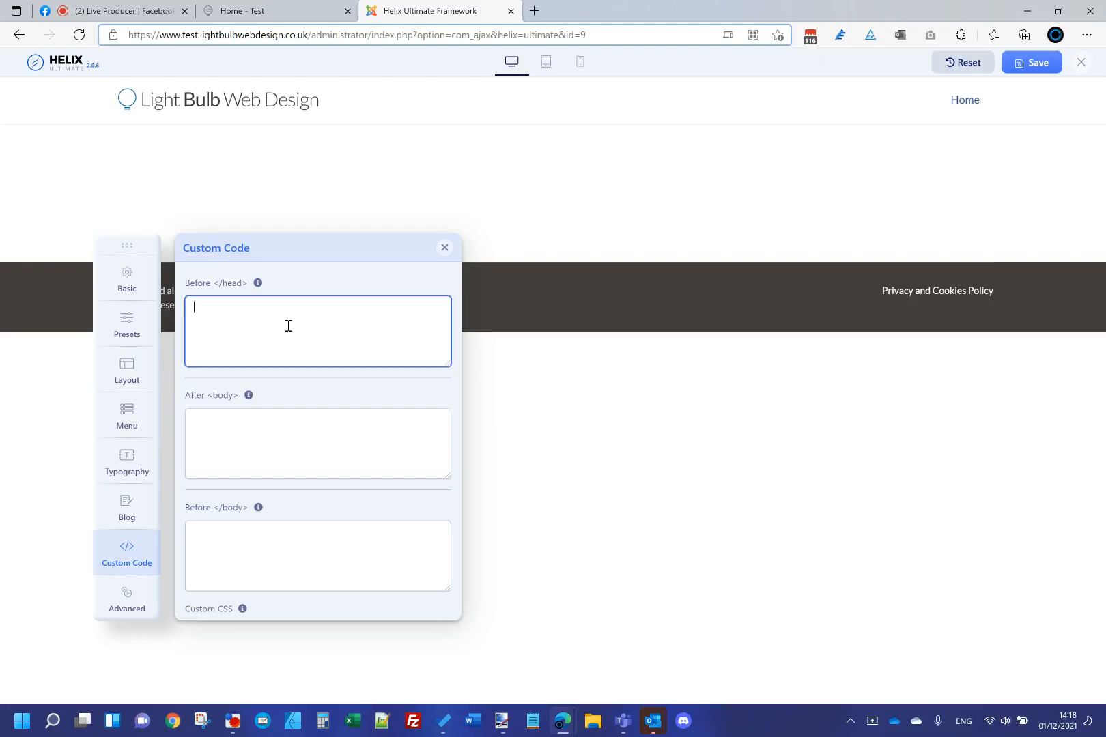
scroll(299, 434, "down", 2)
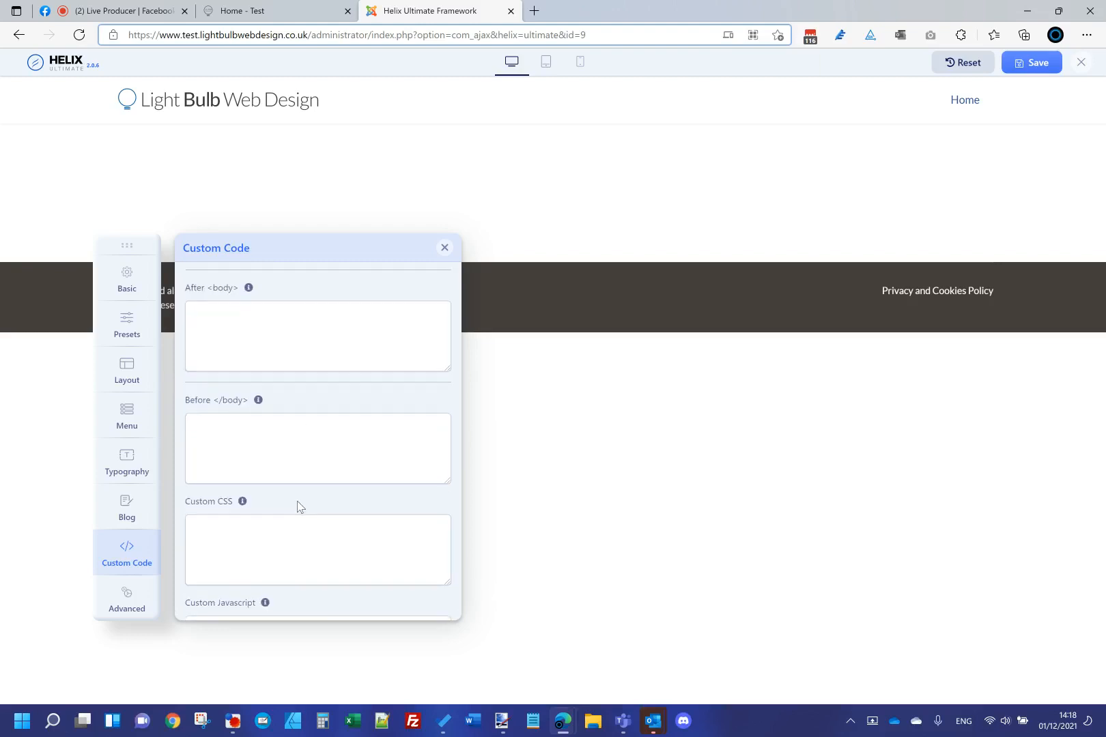
left_click(299, 551)
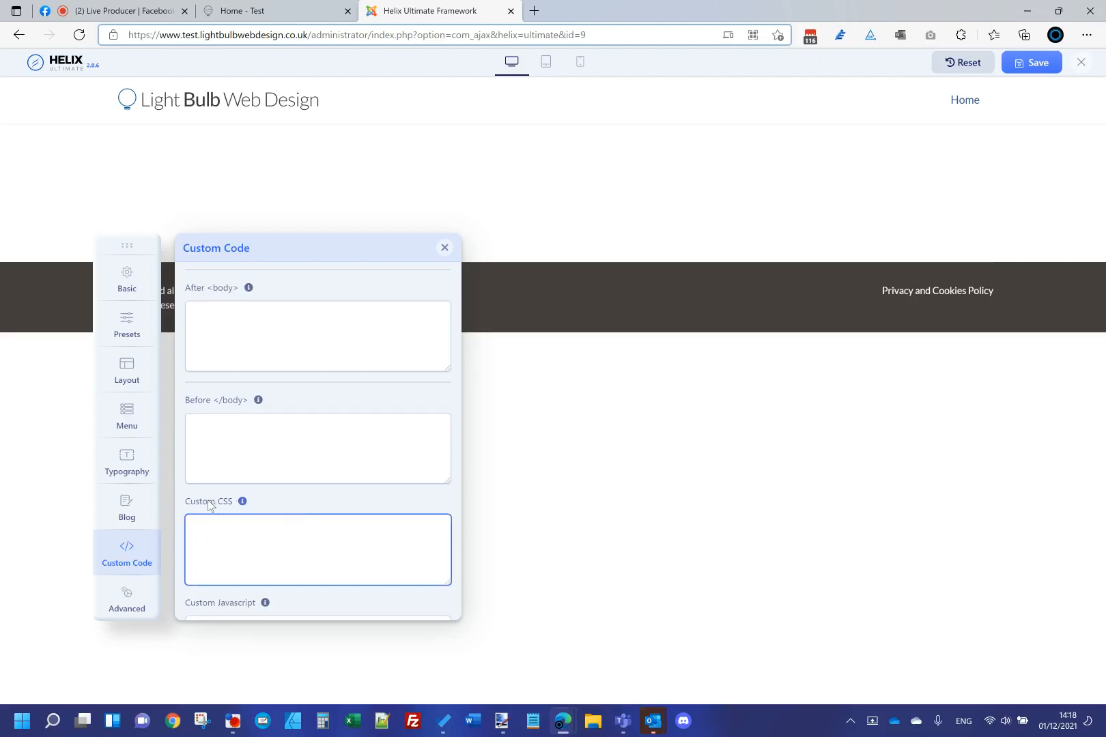
Step: Switch to File Explorer and open the Helix CSS Tweaks folder inside Website Design > H
left_click(593, 724)
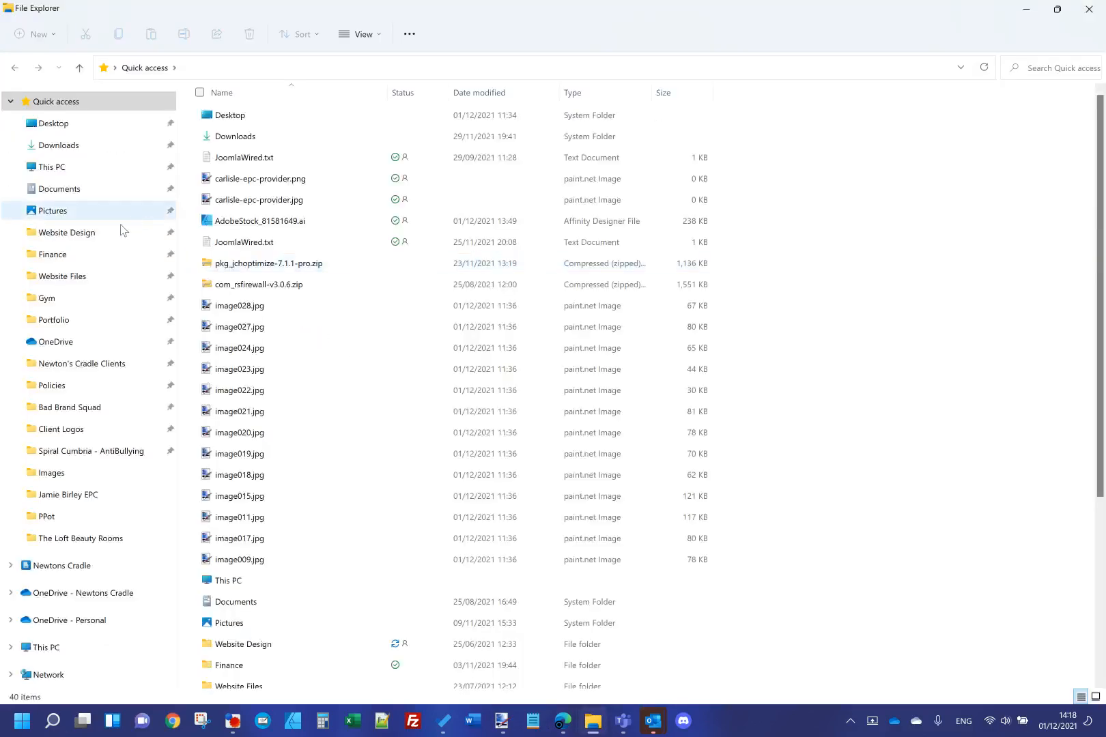
left_click(110, 232)
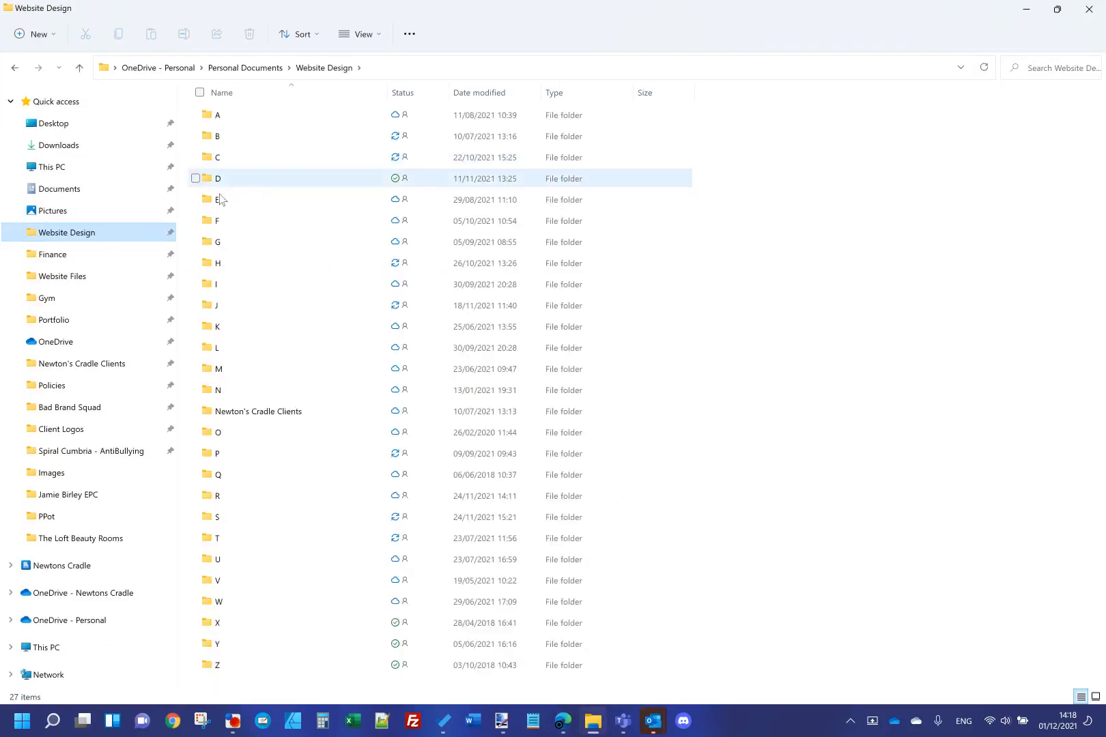
left_click(223, 261)
double_click(223, 263)
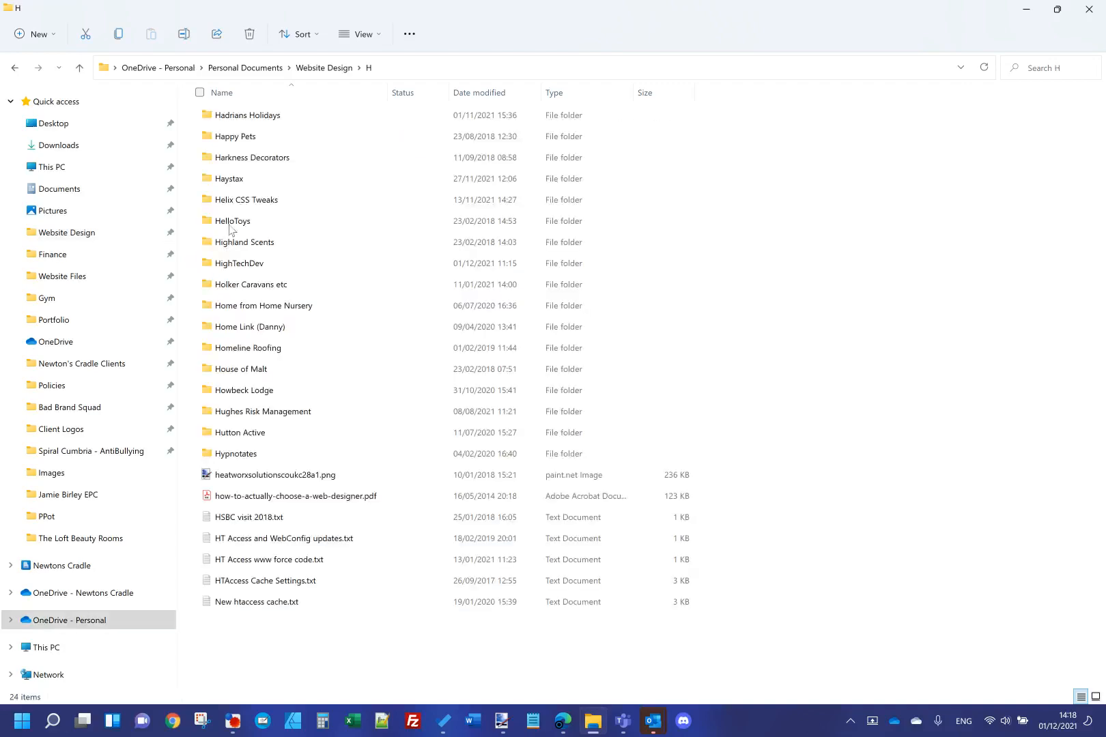
left_click(241, 200)
double_click(240, 201)
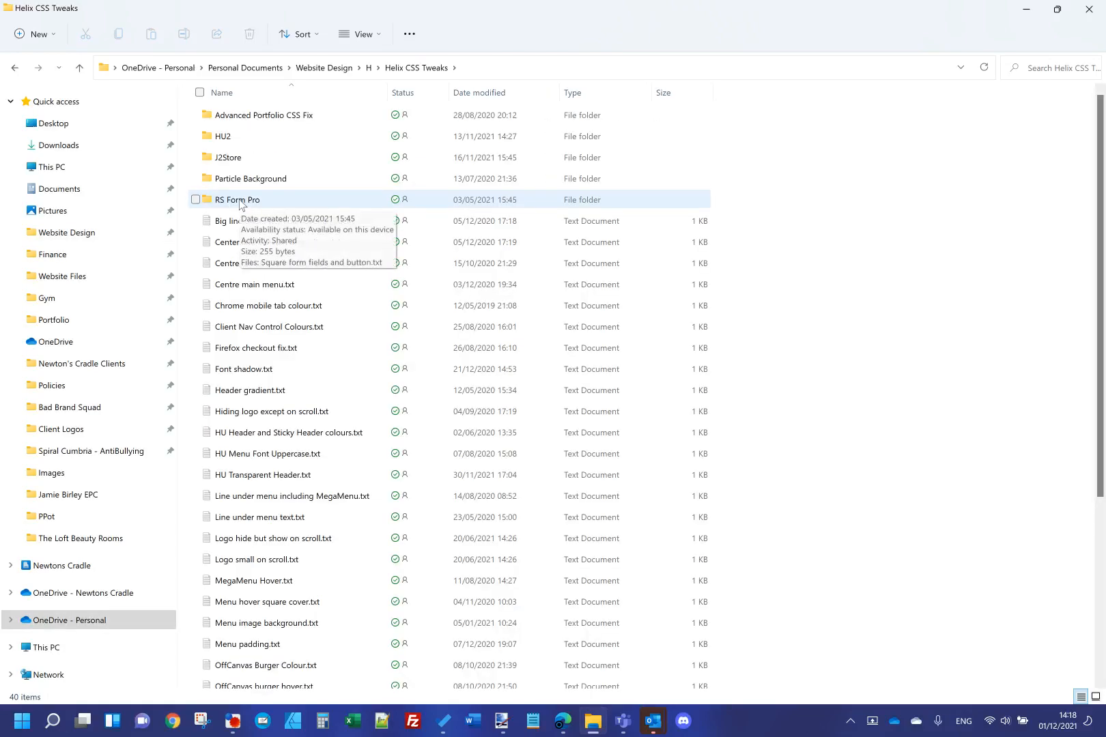
Step: Open HU Menu Font Uppercase.txt and copy its first rule, the uppercase text-transform for .sp-megamenu-parent > li > a
left_click(330, 459)
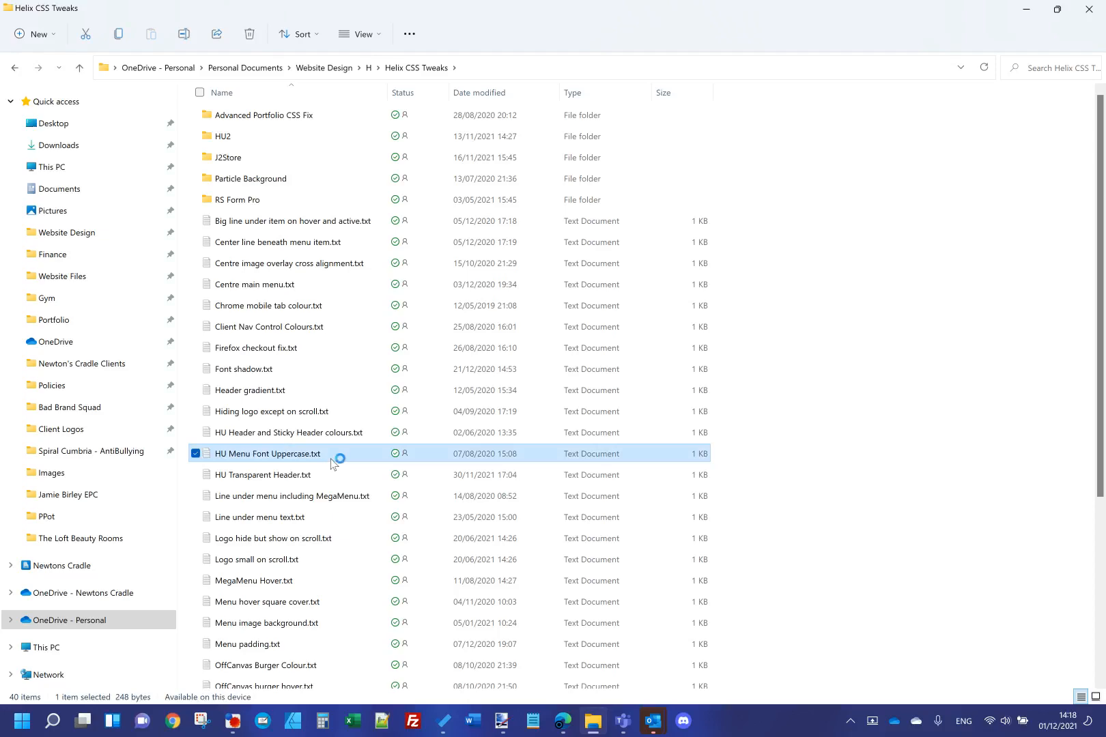
double_click(271, 455)
left_click_drag(428, 322, 374, 302)
key("ctrl+c")
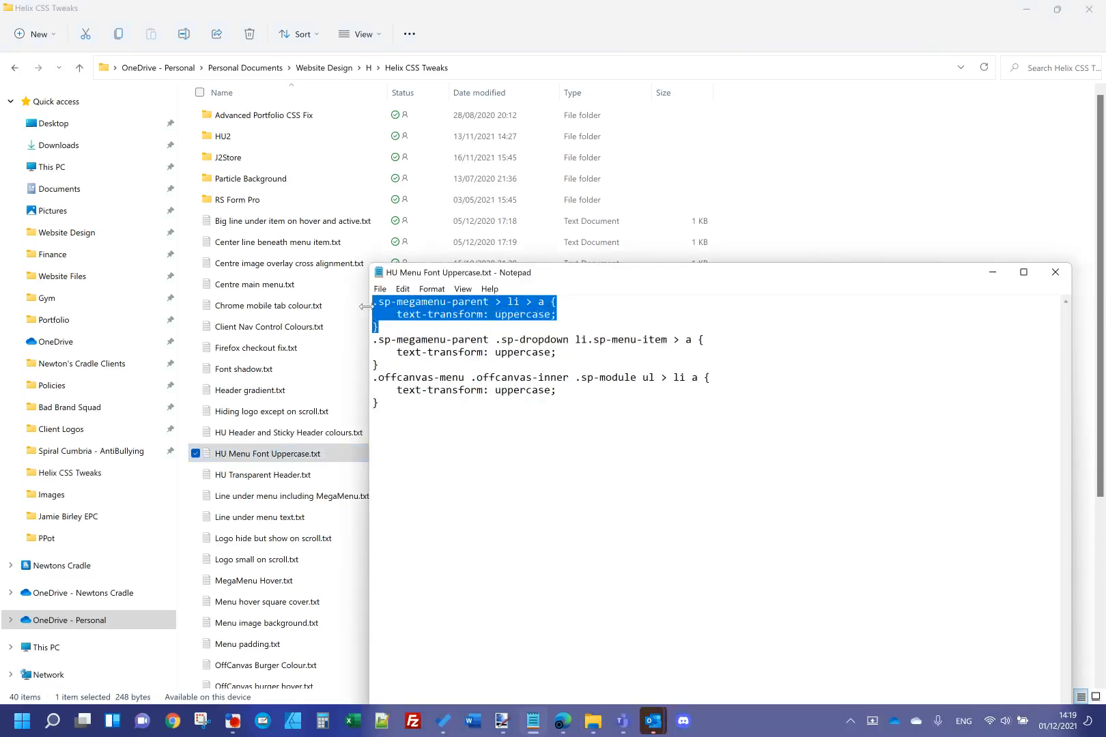
Step: Return to the Helix Ultimate editor in the browser, paste the copied menu rule into Custom CSS and save the template
mouse_move(560, 724)
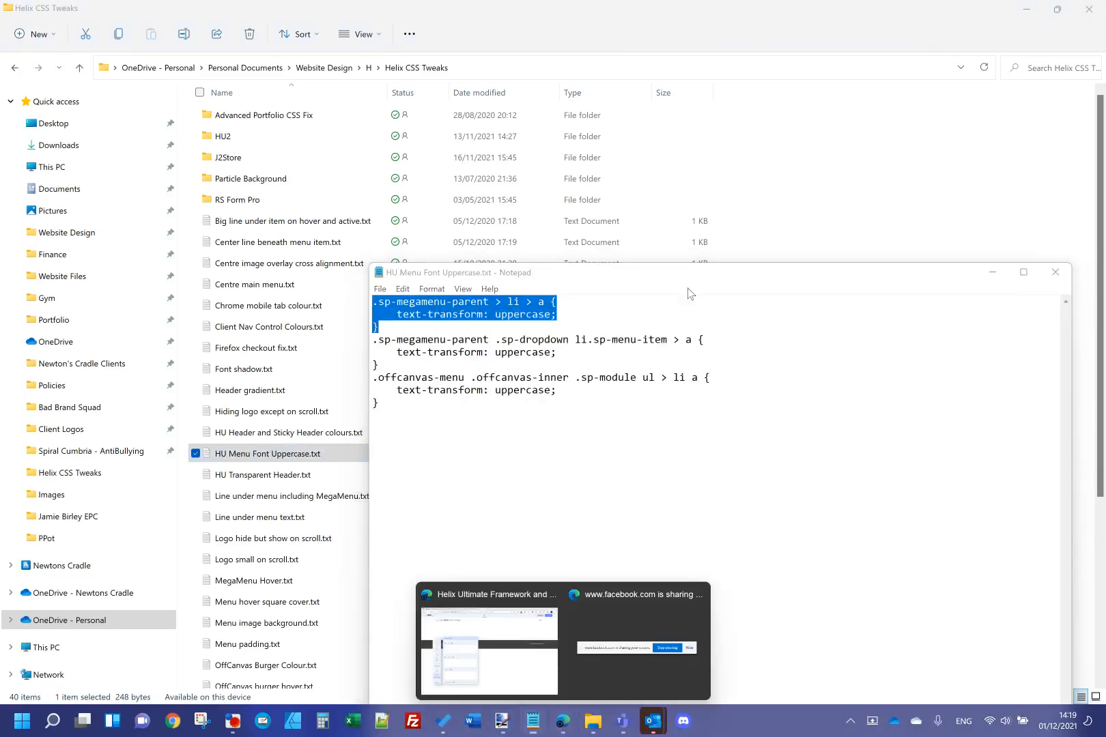
left_click(533, 638)
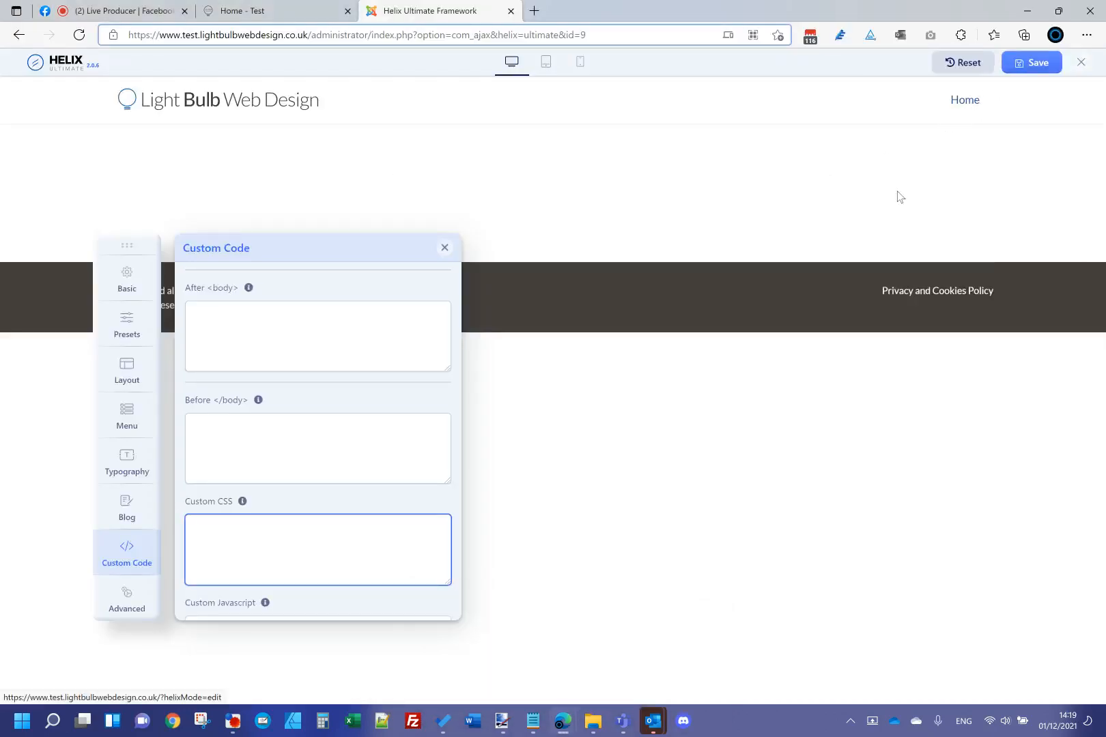
key("ctrl+v")
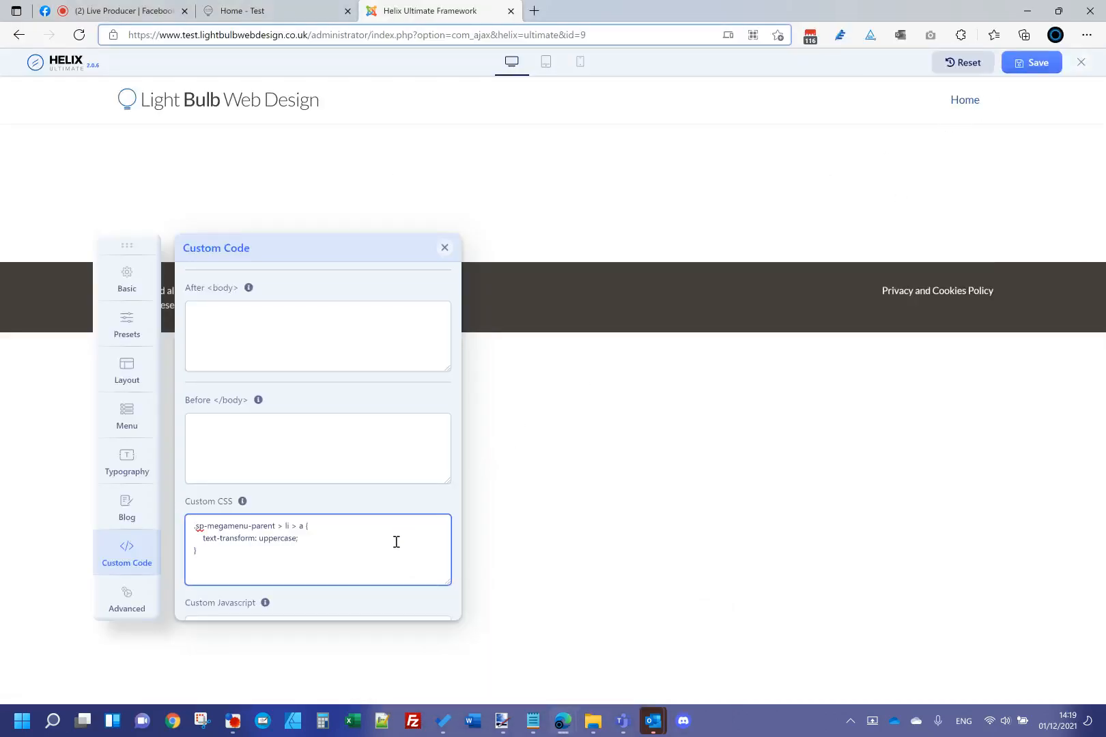
left_click(1036, 69)
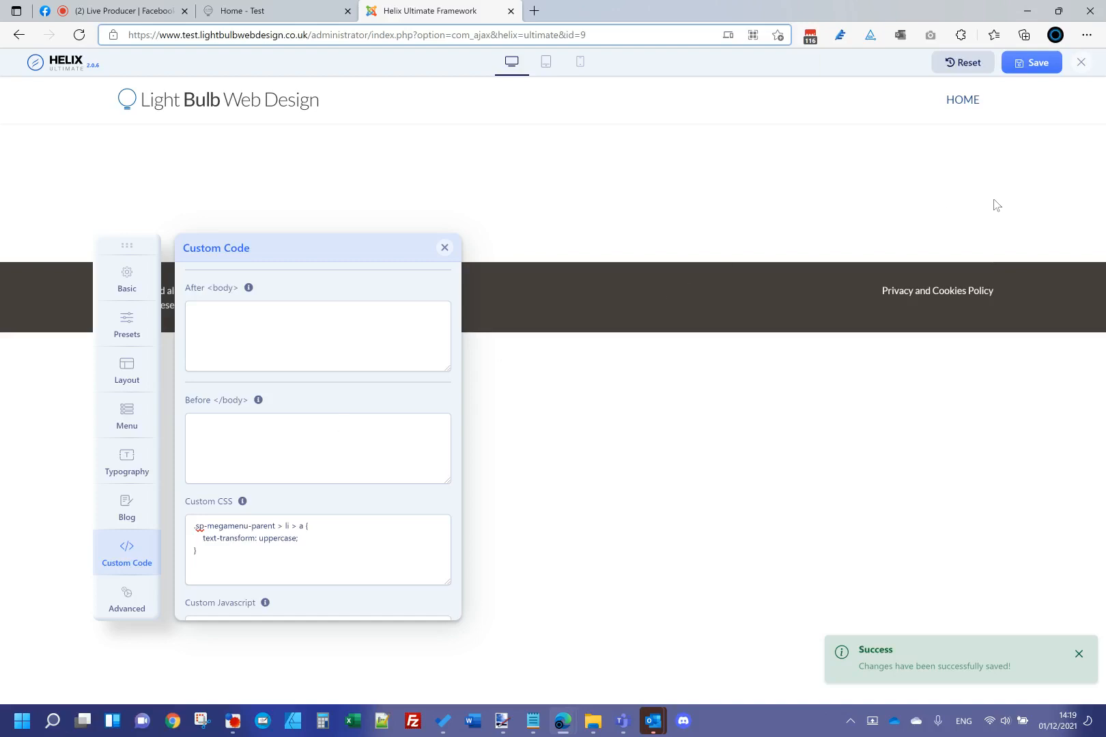
left_click(245, 554)
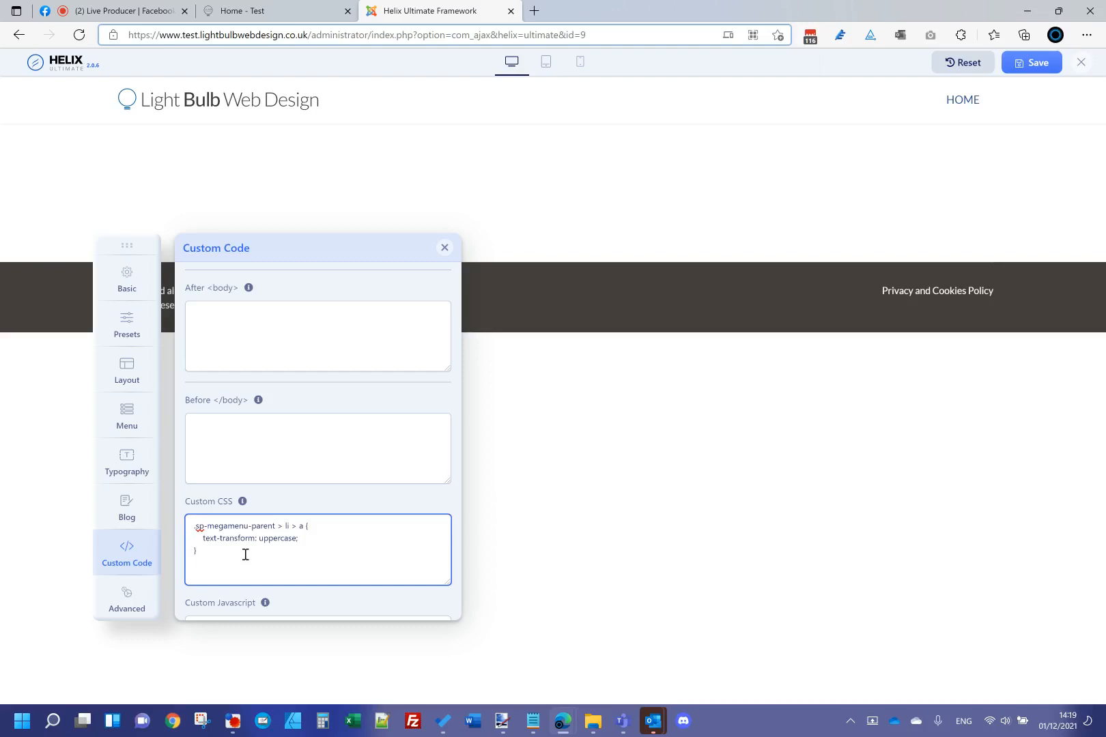
Step: Clear all the code from the Custom CSS field and save the template
key("ctrl+a")
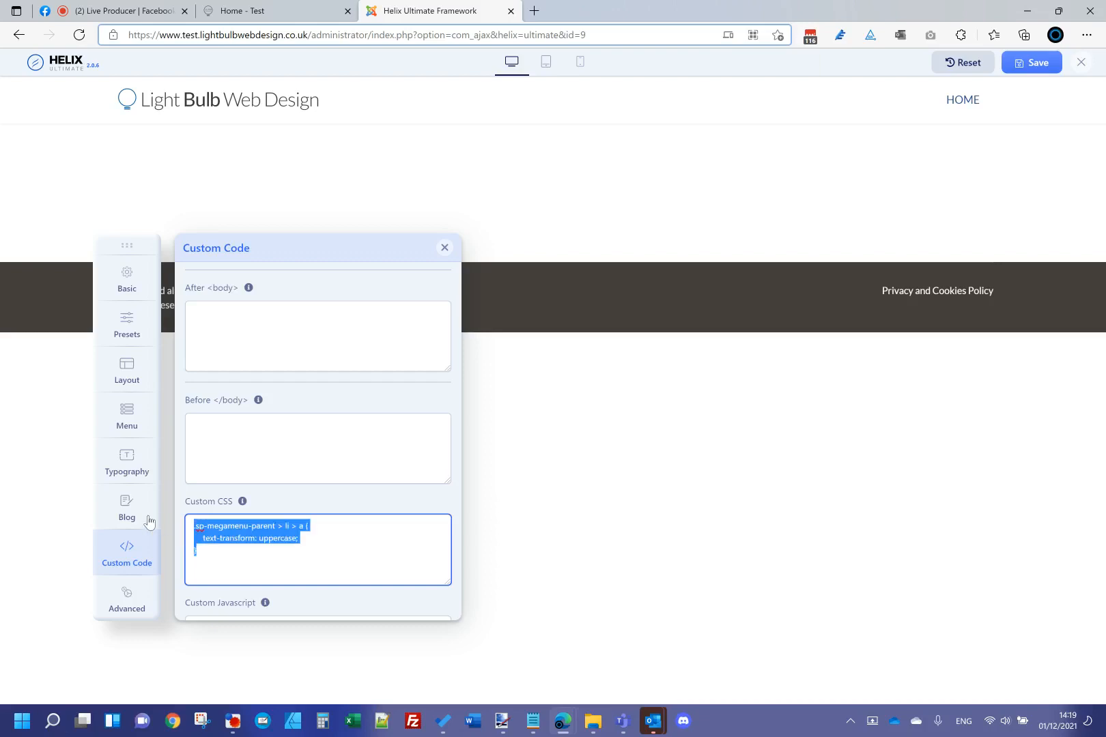
key("BackSpace")
left_click(1037, 64)
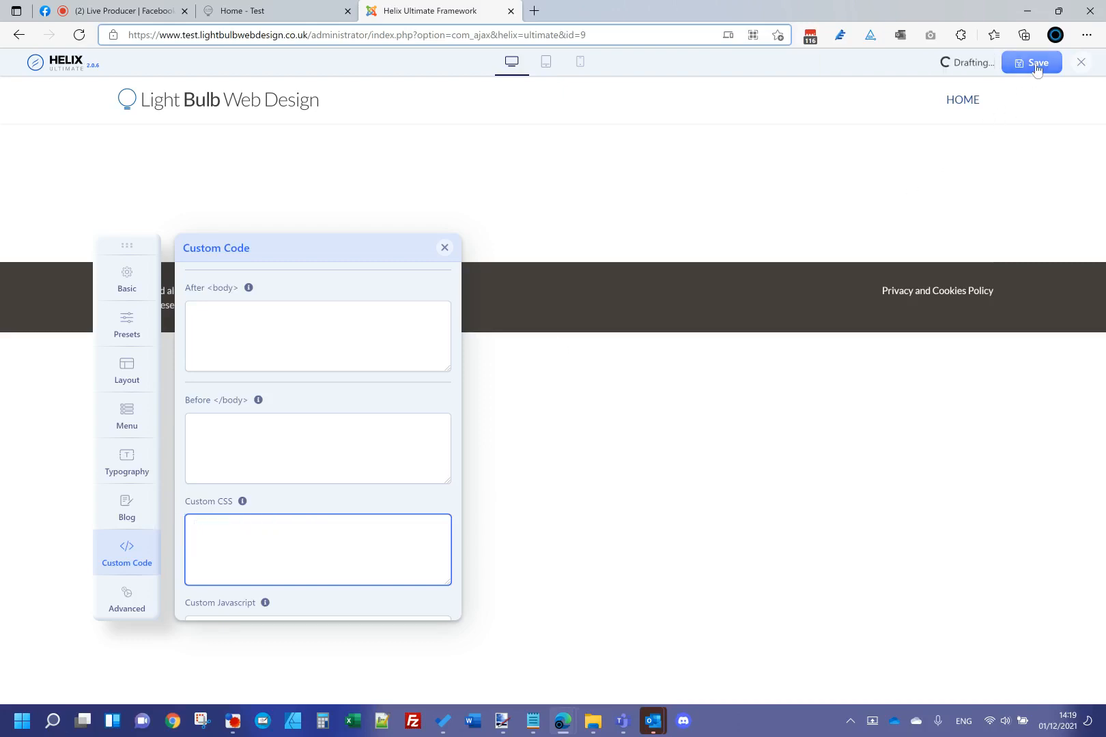
Step: Place the cursor in the Custom Javascript field, and check the Facebook live dashboard for comments before returning to the Helix Ultimate editor
scroll(307, 478, "down", 1)
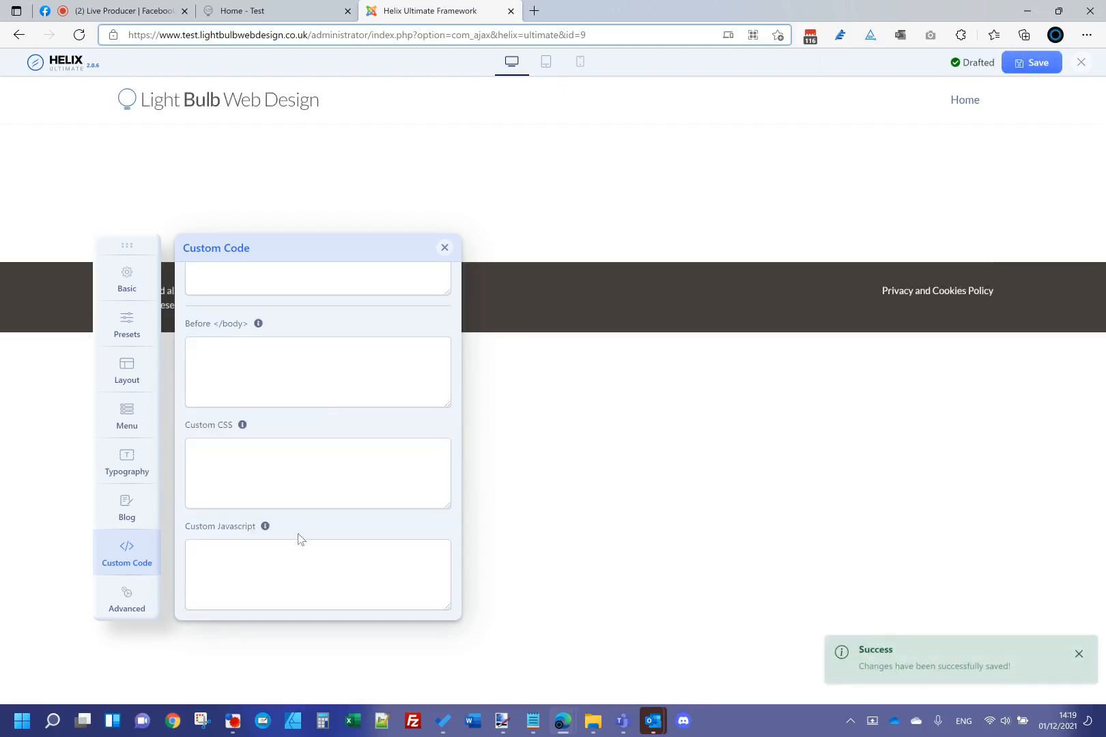
left_click(302, 555)
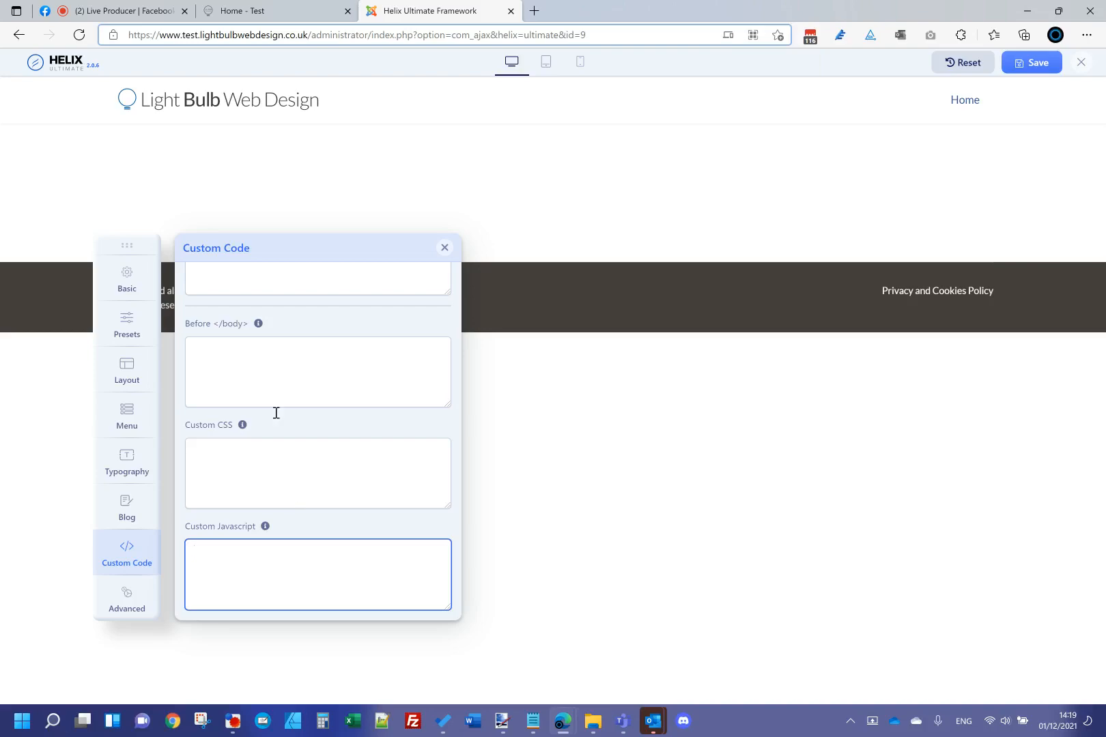
left_click(131, 9)
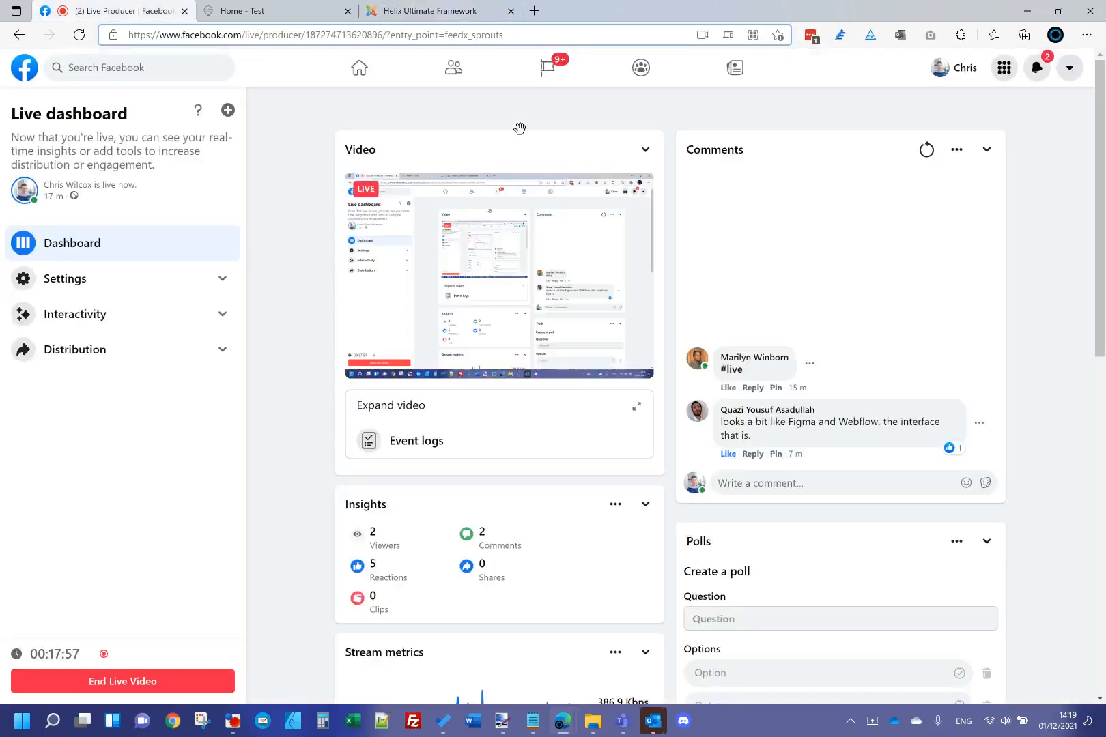
left_click(430, 10)
Step: Open the Advanced settings and review the Compression and SCSS options
left_click(142, 601)
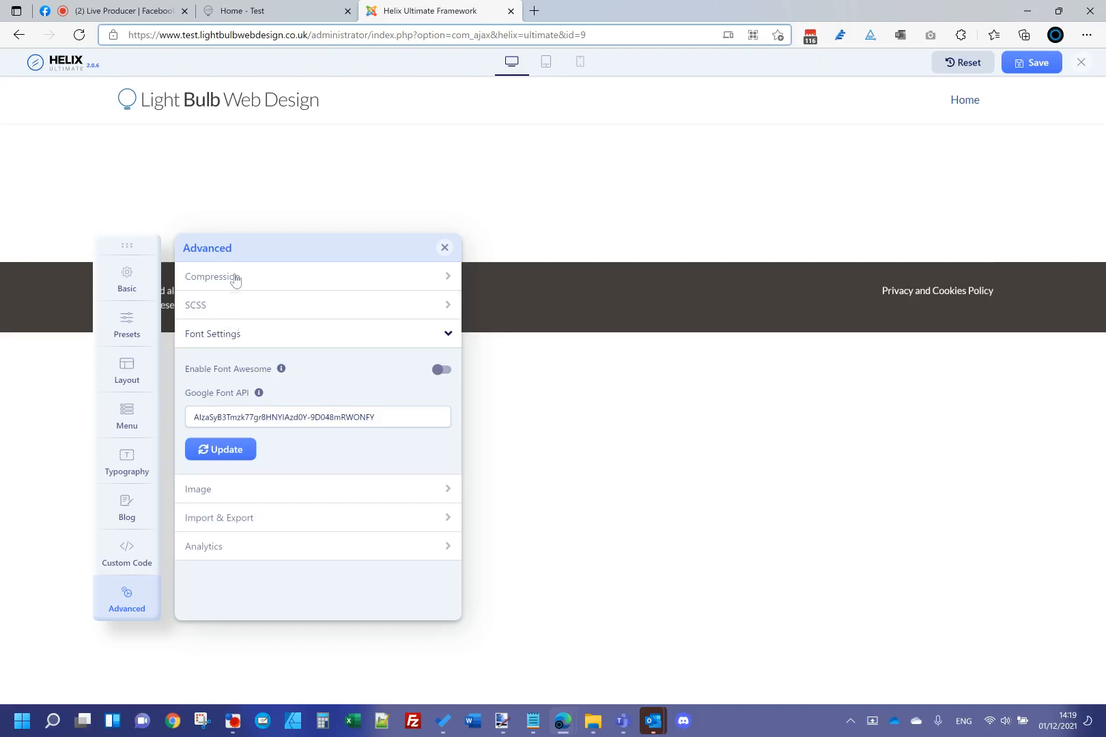
left_click(235, 281)
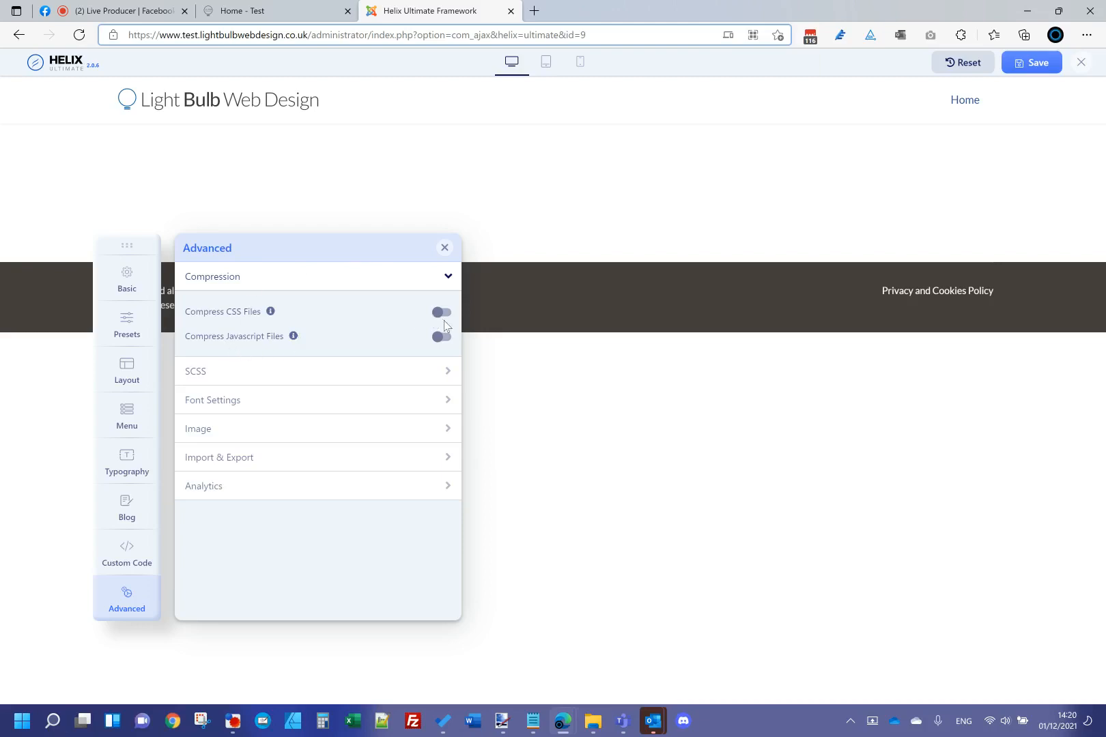
left_click(348, 369)
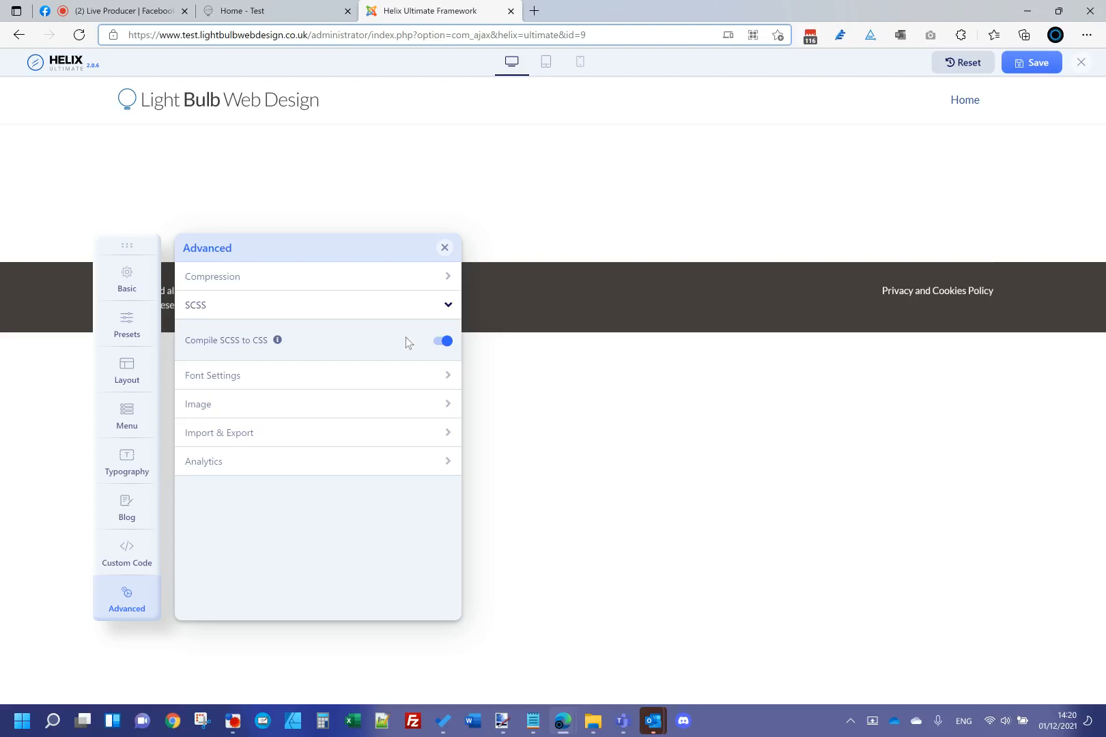
Step: Open the Font Settings section and read the descriptions of Enable Font Awesome and Google Font API
left_click(308, 369)
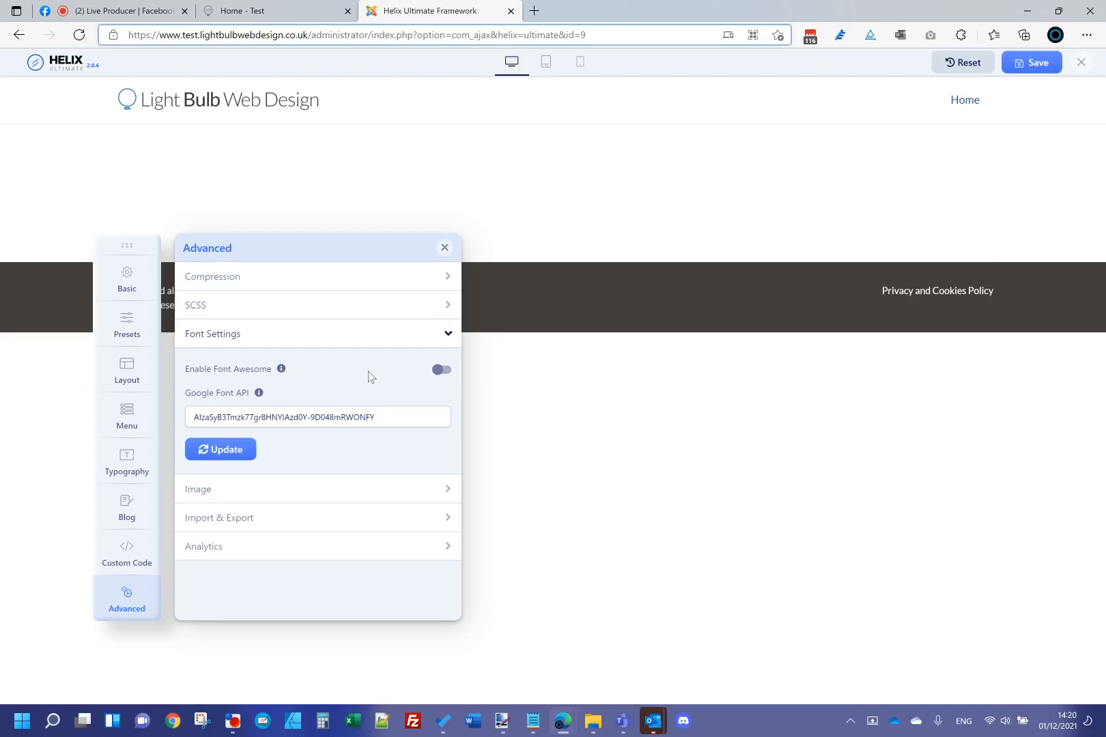
left_click(440, 372)
left_click(440, 372)
left_click(281, 370)
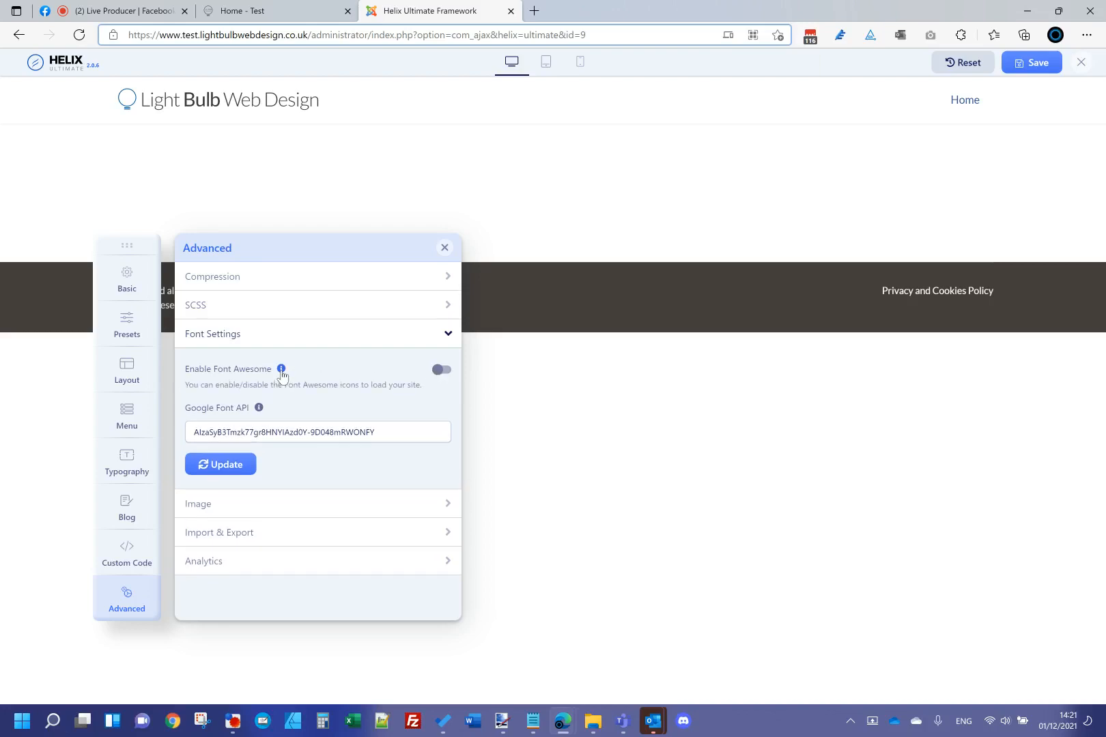
left_click(281, 371)
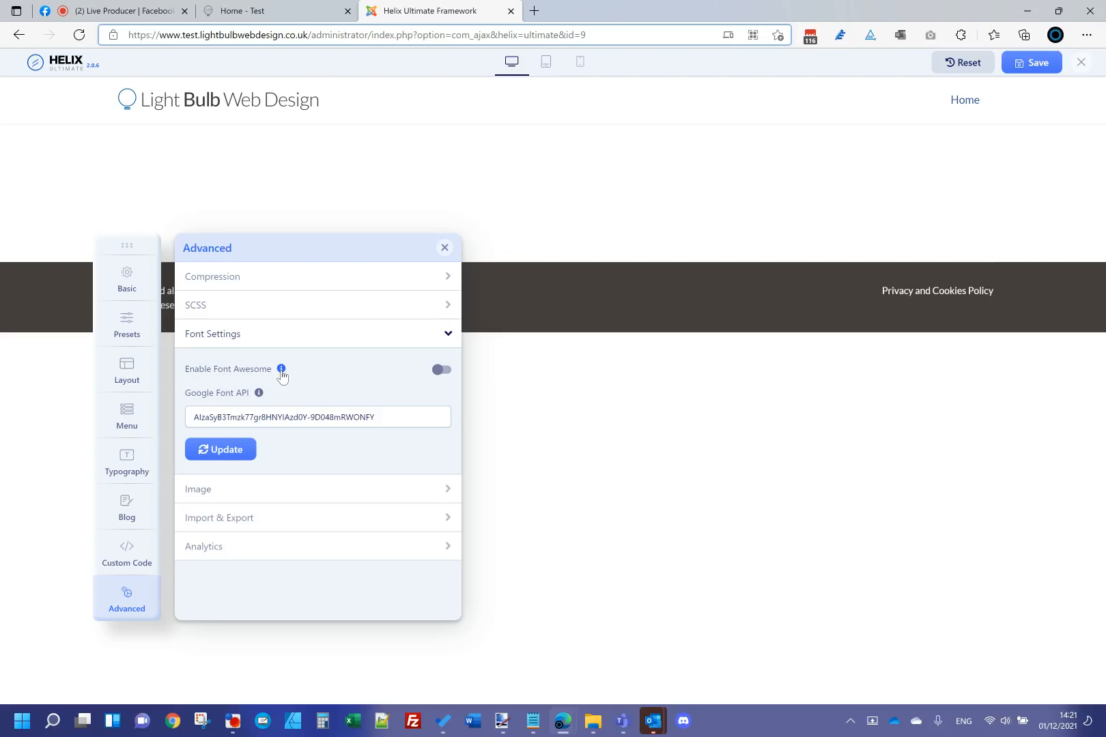
left_click(258, 394)
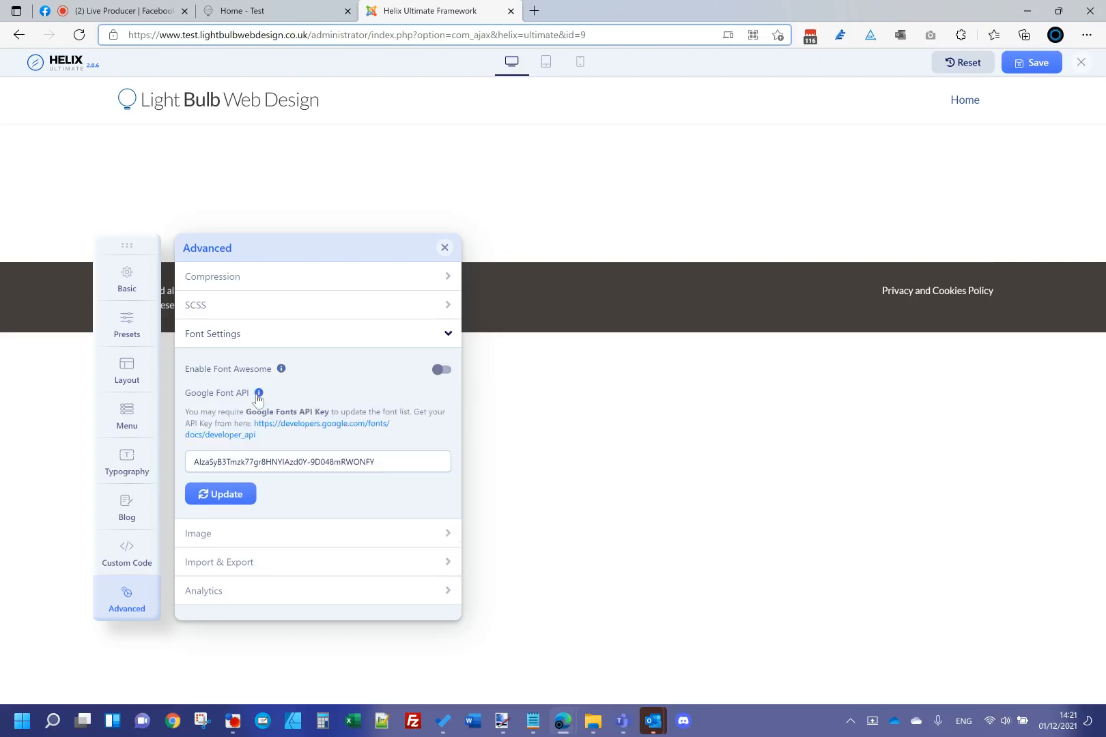
Step: Open the Google Fonts Developer API link in a new browser tab and copy the page's address
right_click(271, 427)
left_click(354, 125)
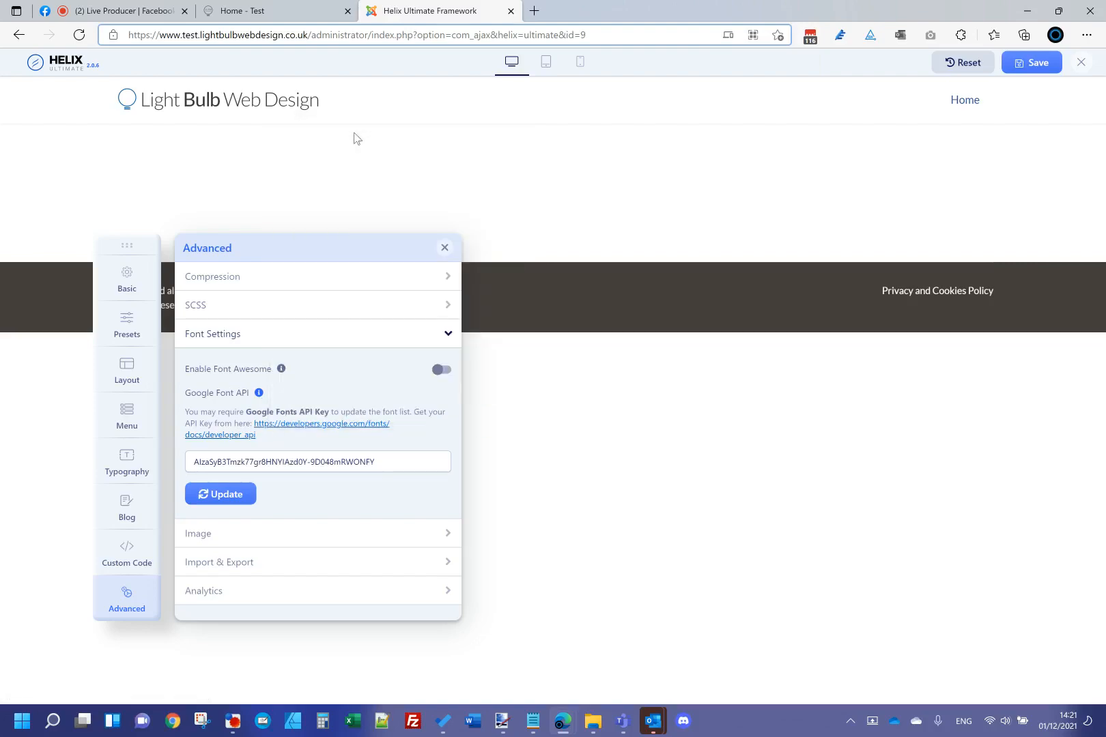
left_click(584, 11)
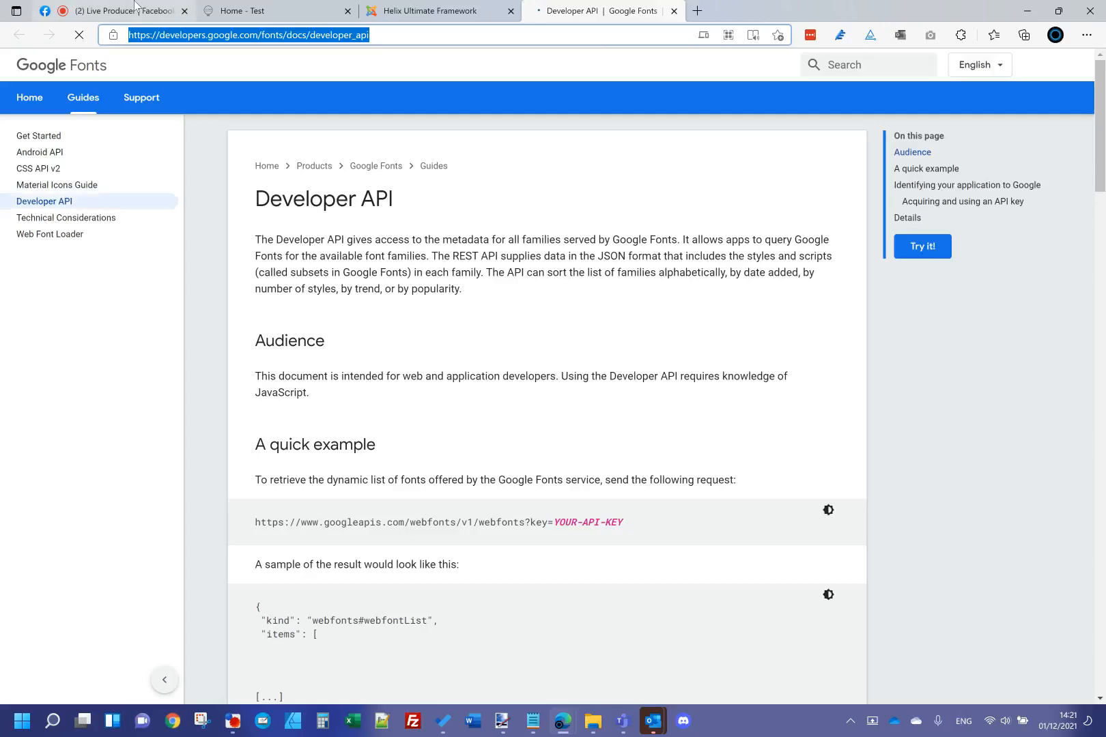
left_click(124, 11)
left_click(744, 481)
type("https://developers.google.com/fonts/docs/developer_api")
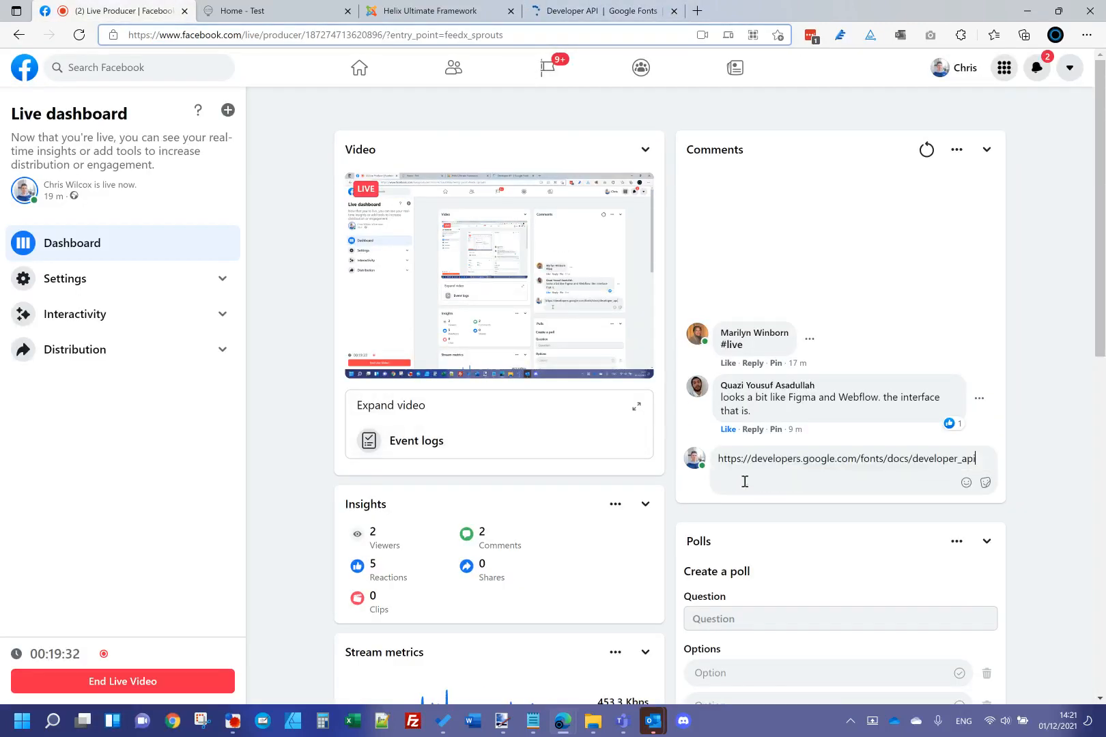
key("Return")
left_click(676, 12)
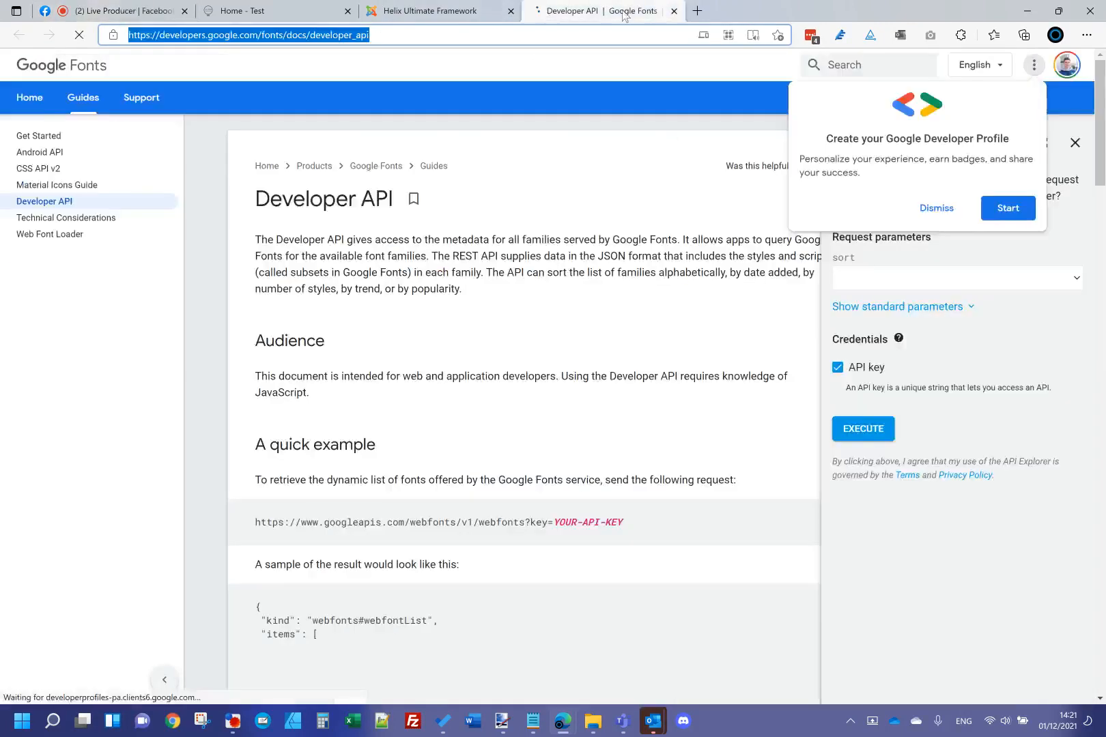
left_click(674, 11)
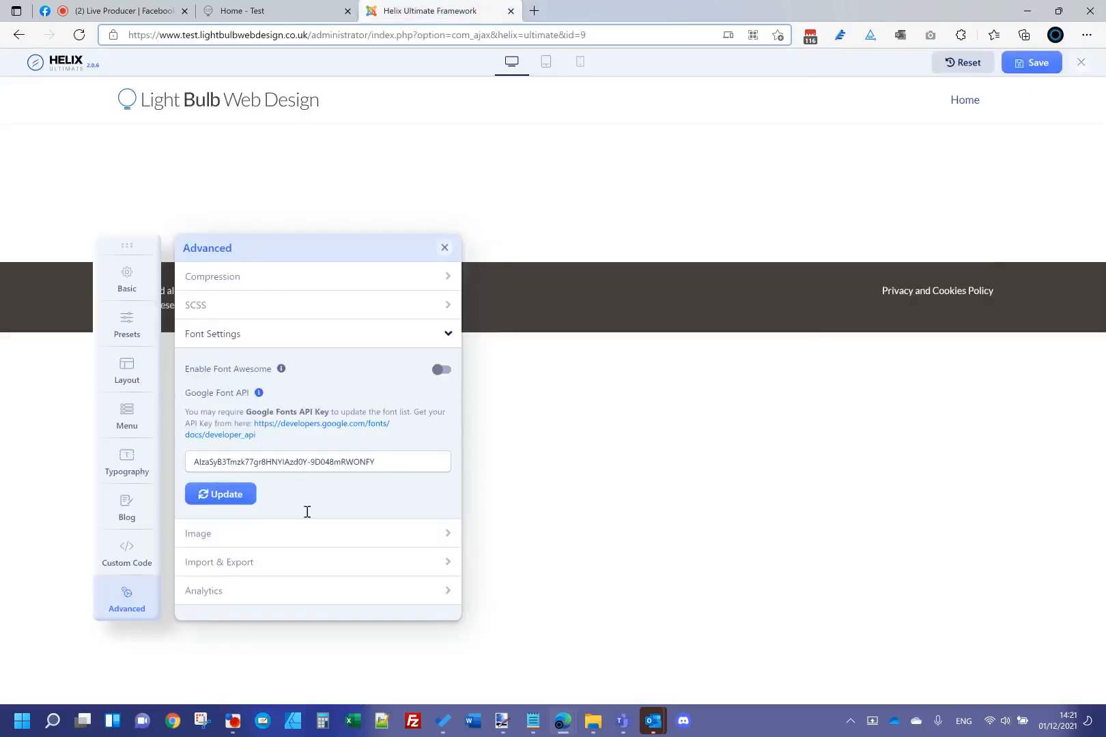
Step: Open the Image section of the Advanced settings and read the Lazy Loading description
left_click(248, 501)
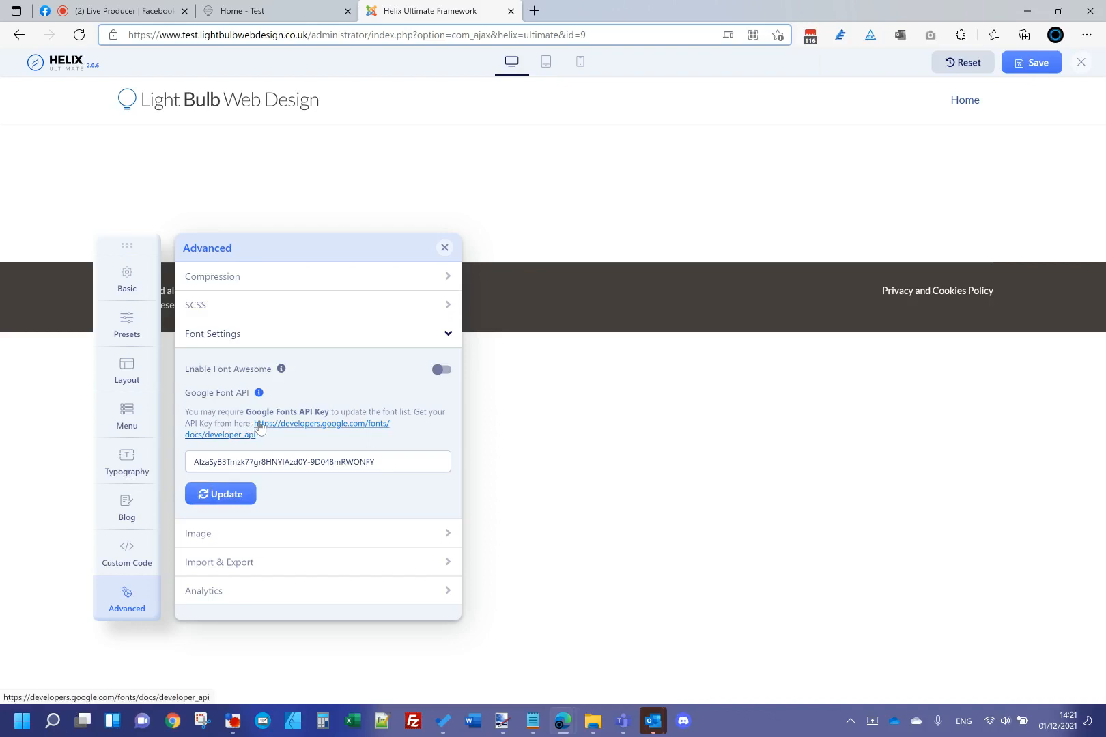
left_click(325, 537)
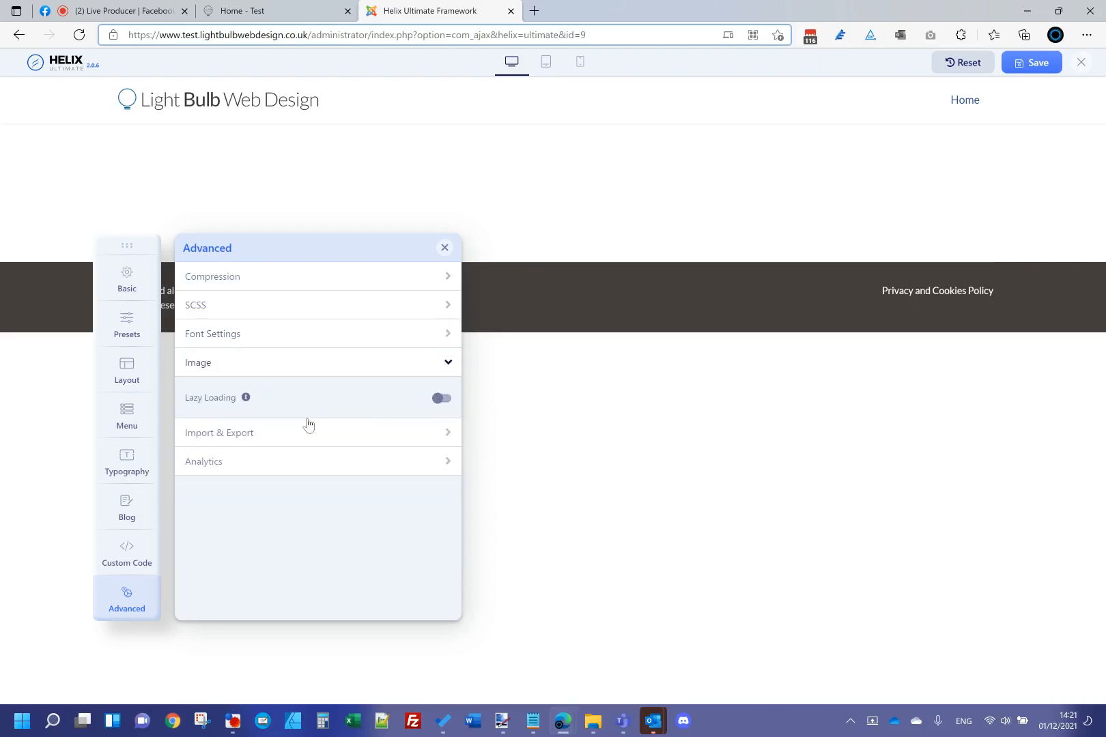
left_click(245, 398)
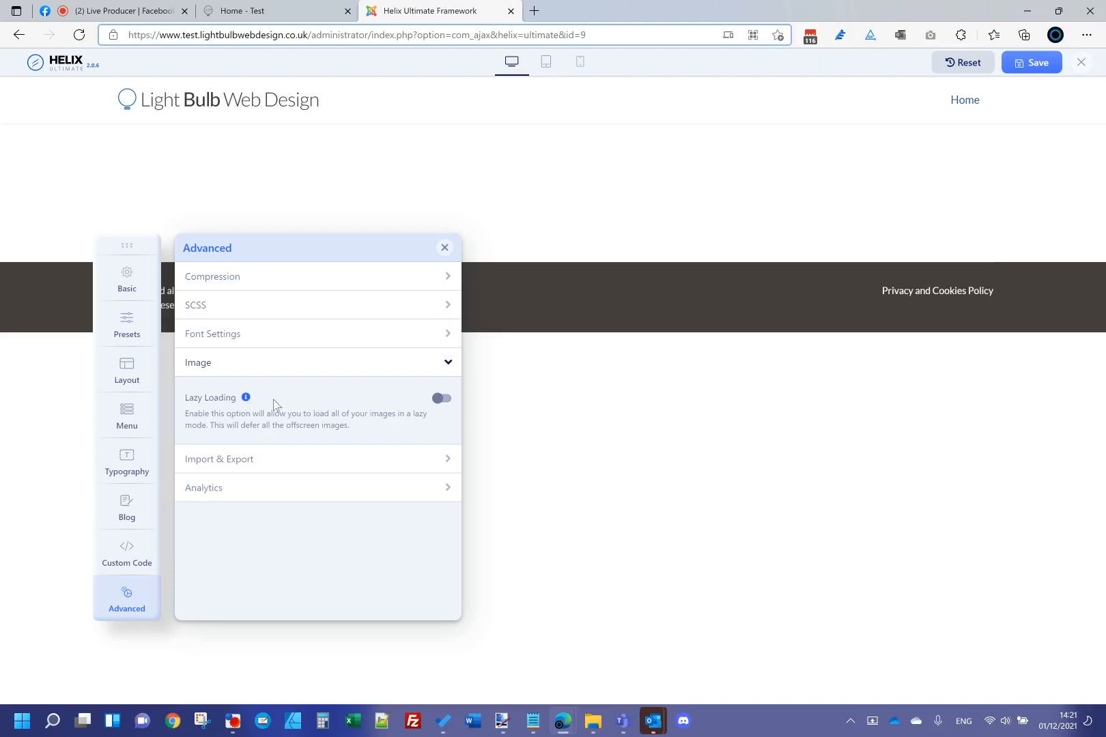
left_click(246, 400)
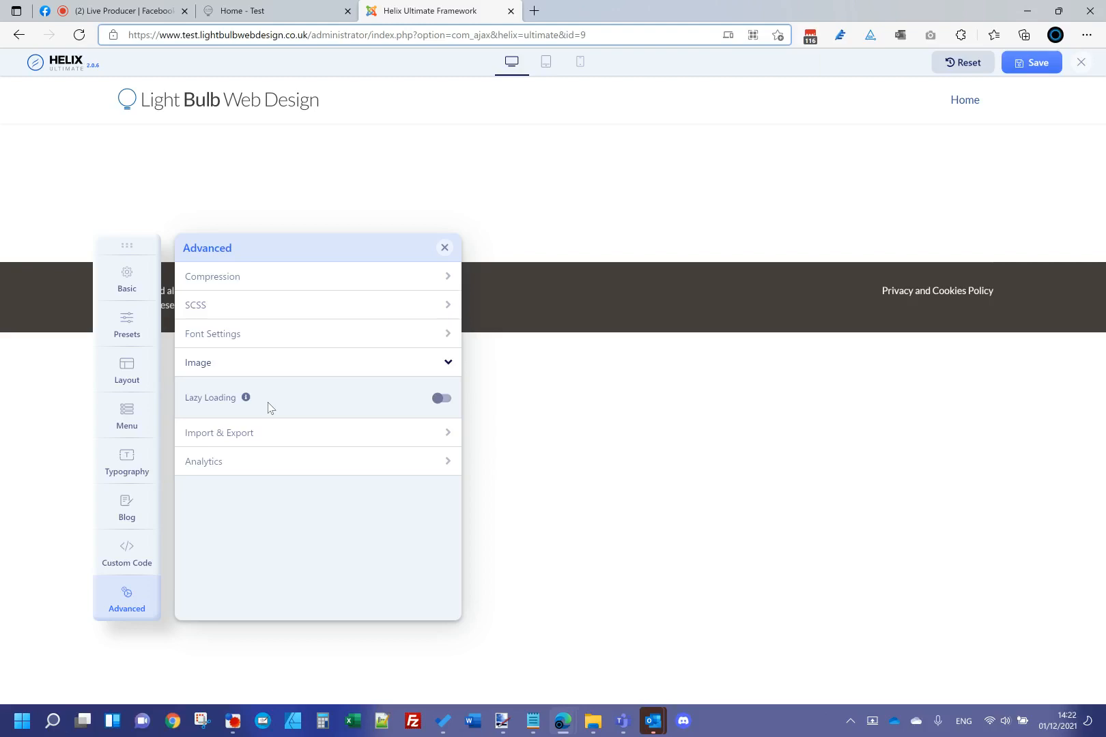
Step: Review the Import & Export section and the Analytics section with its Google Analytics Code description
left_click(257, 433)
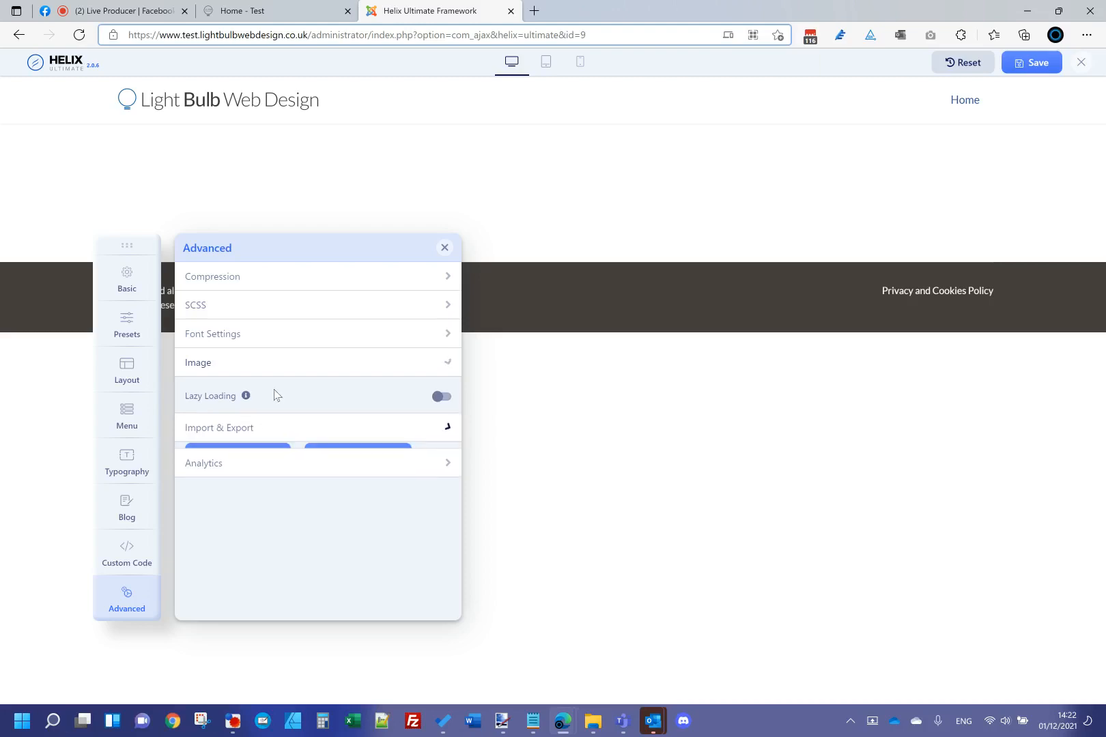
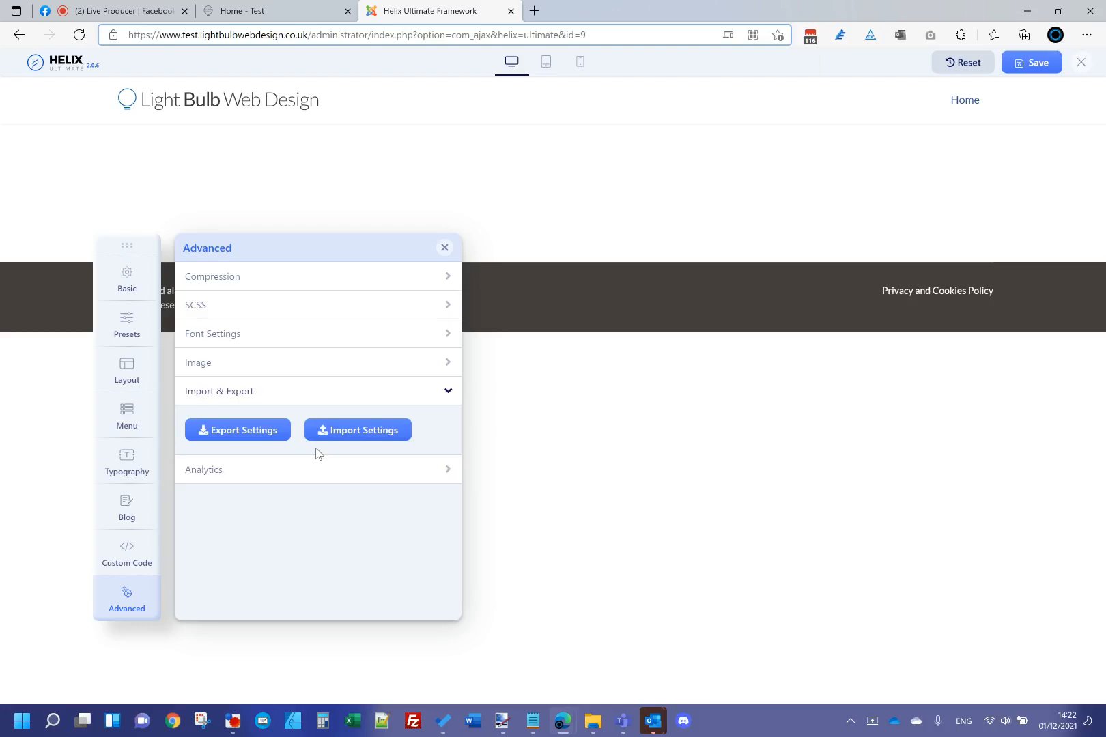
left_click(319, 482)
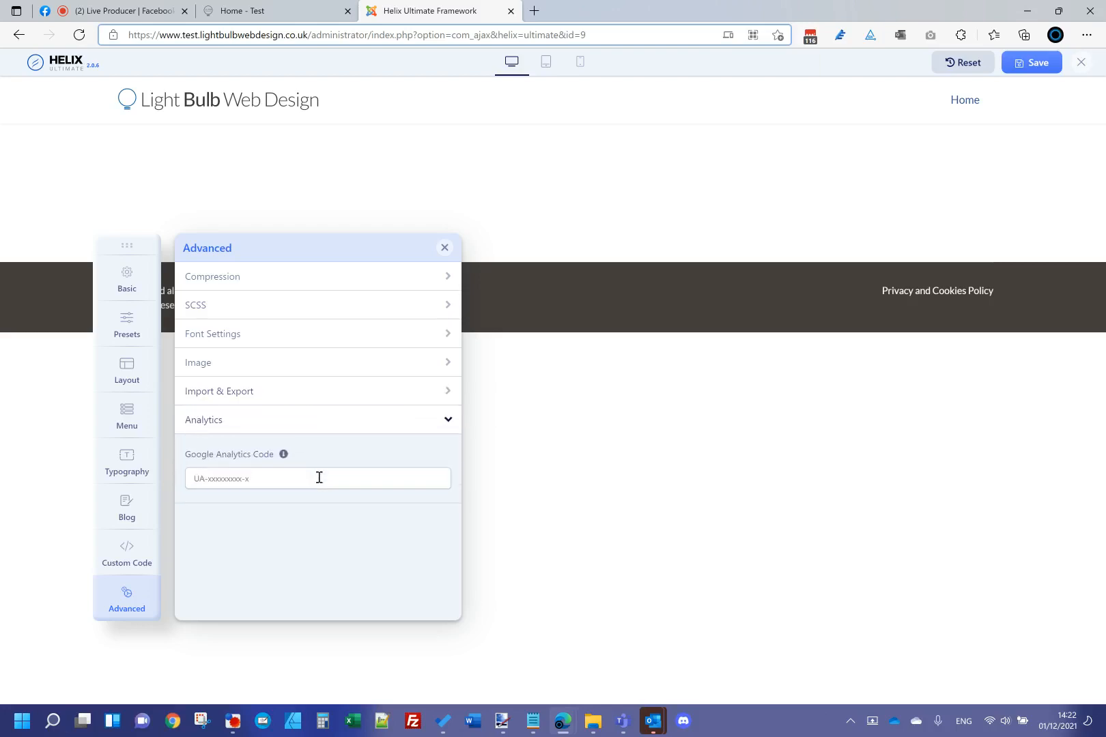
left_click(284, 456)
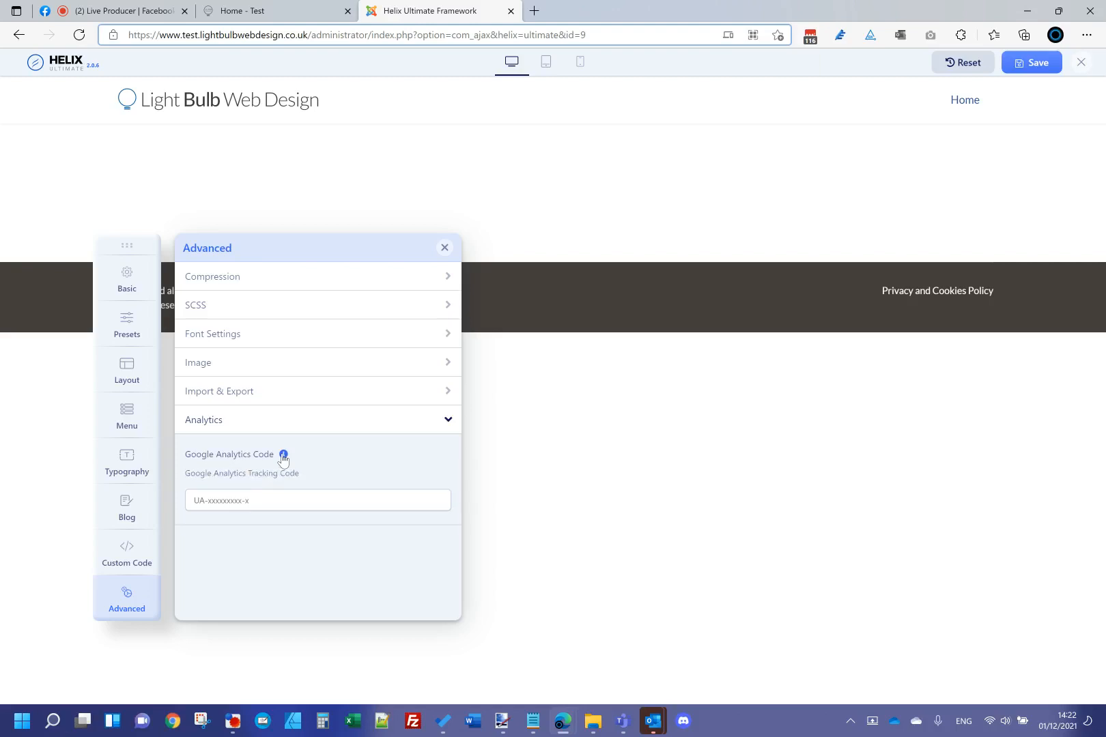
Step: Return to the Custom Code settings and place the cursor in the Before </head> field
left_click(129, 552)
scroll(402, 366, "up", 4)
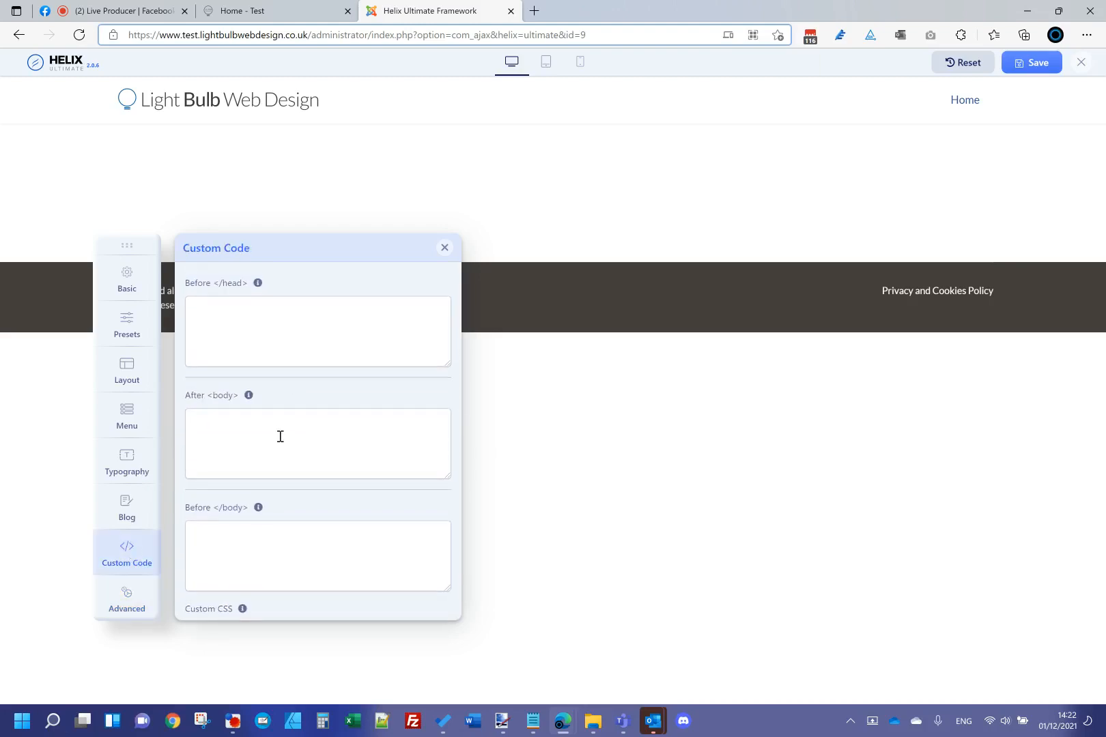
left_click(281, 339)
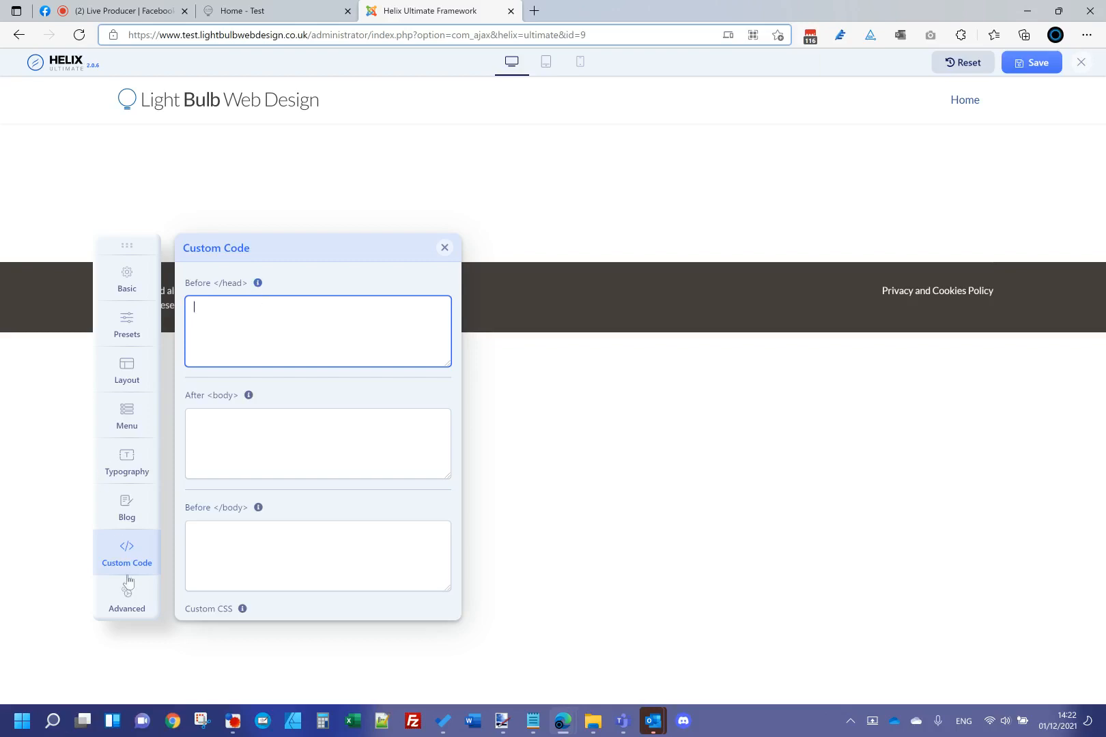
Step: Reopen the Advanced settings, then the Basic settings, and move the floating settings panel towards the middle of the page preview
left_click(146, 591)
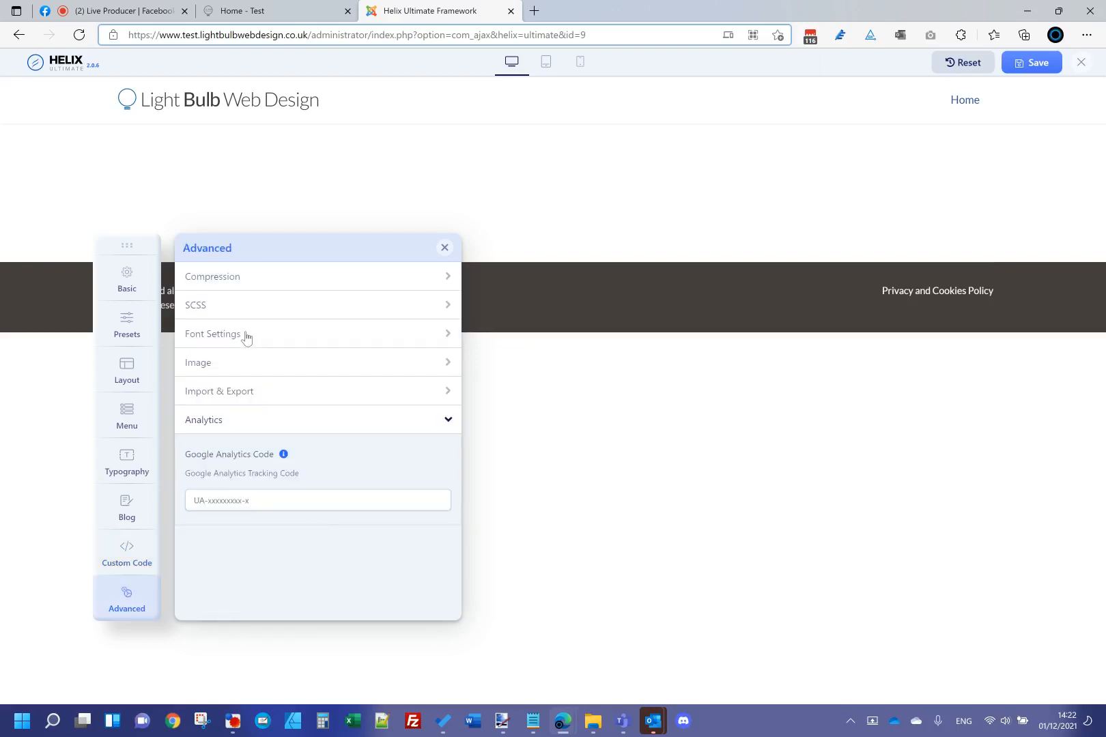
left_click(129, 284)
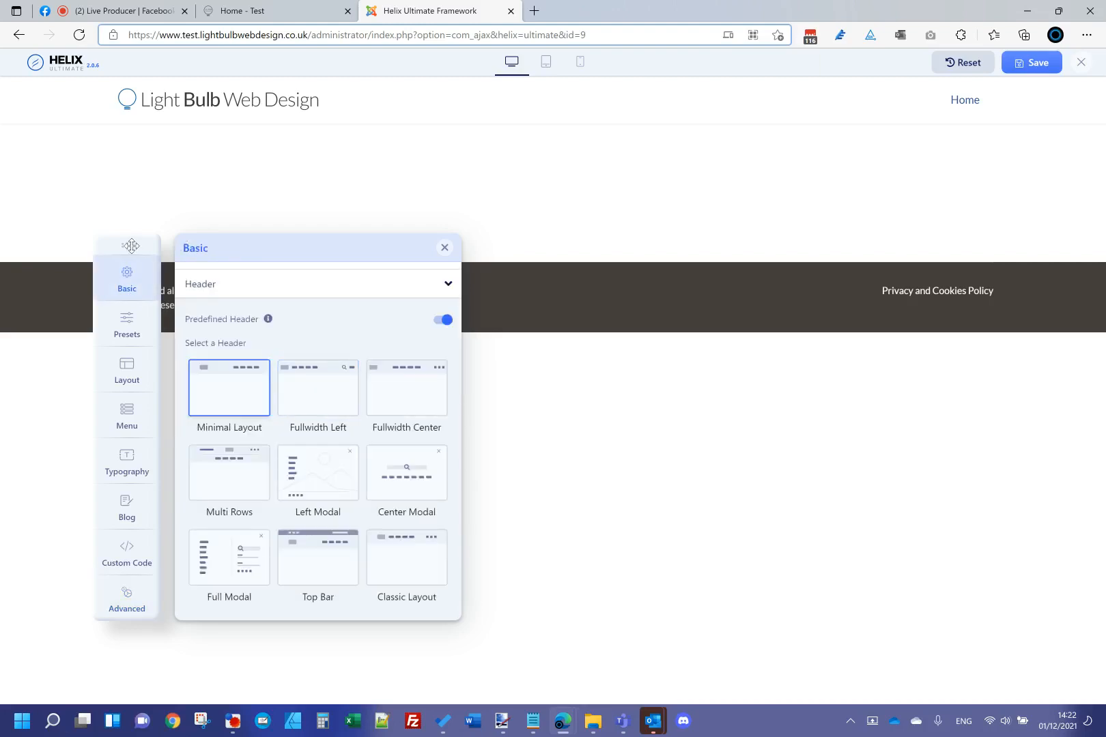
left_click_drag(139, 246, 400, 285)
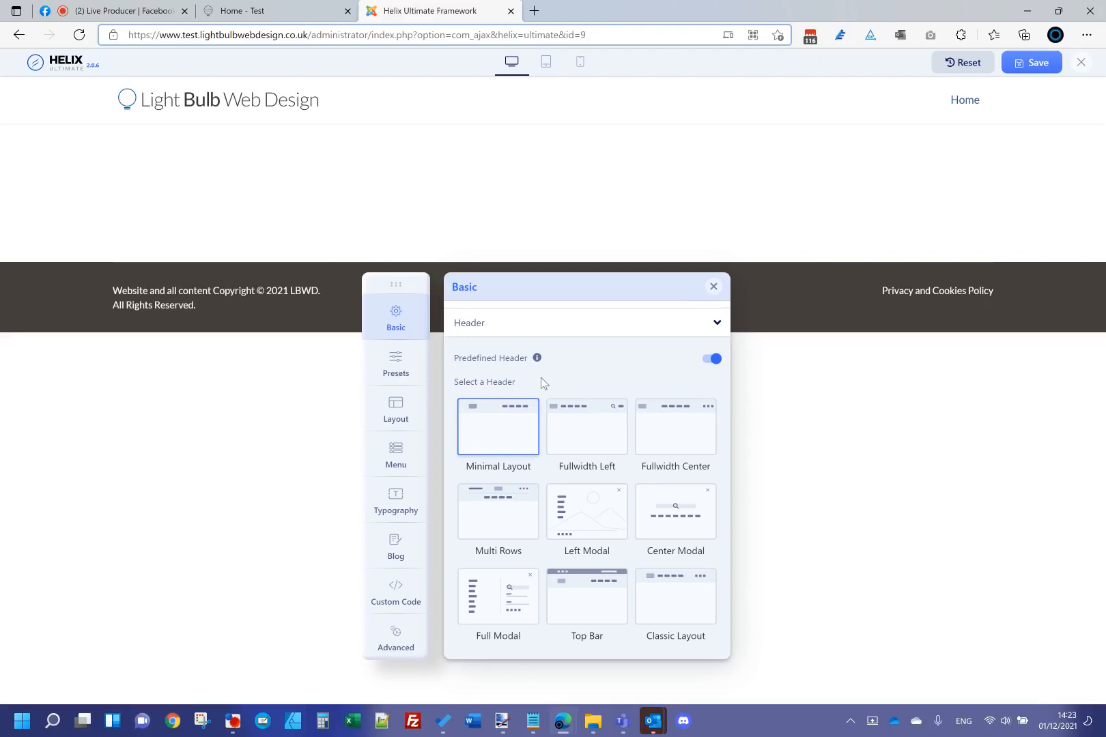
Step: Review the Header options, reading the descriptions of Enable Search, Enable Login and Sticky Offset
scroll(541, 378, "down", 2)
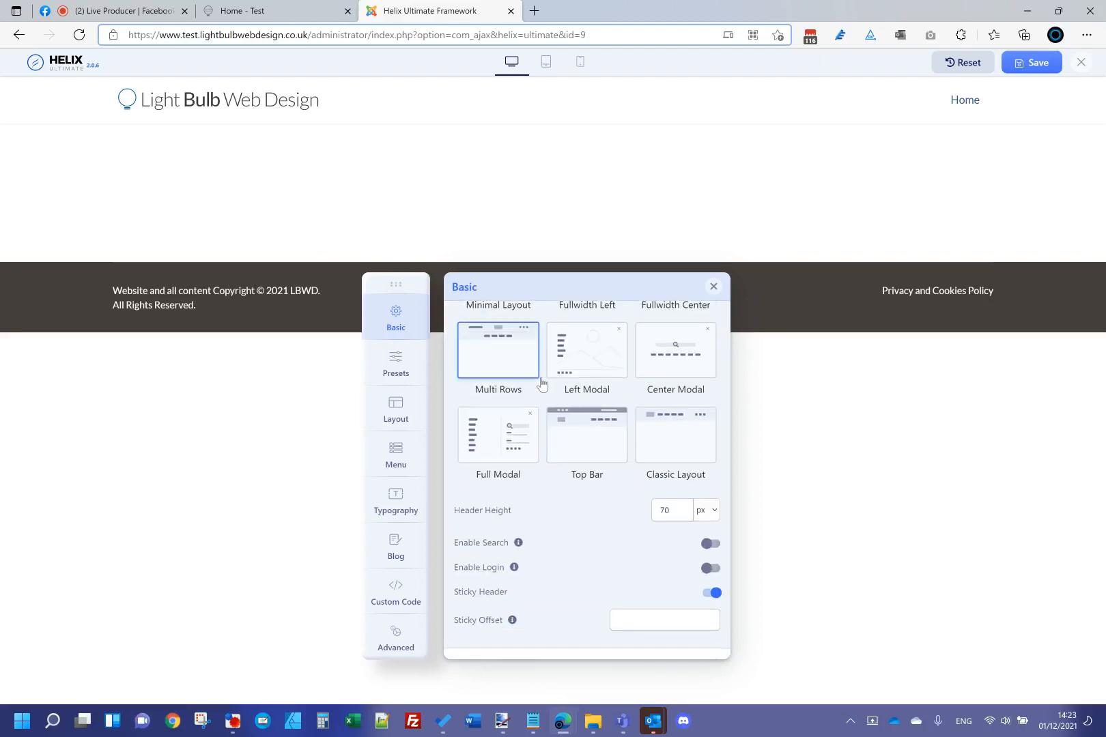
left_click(518, 544)
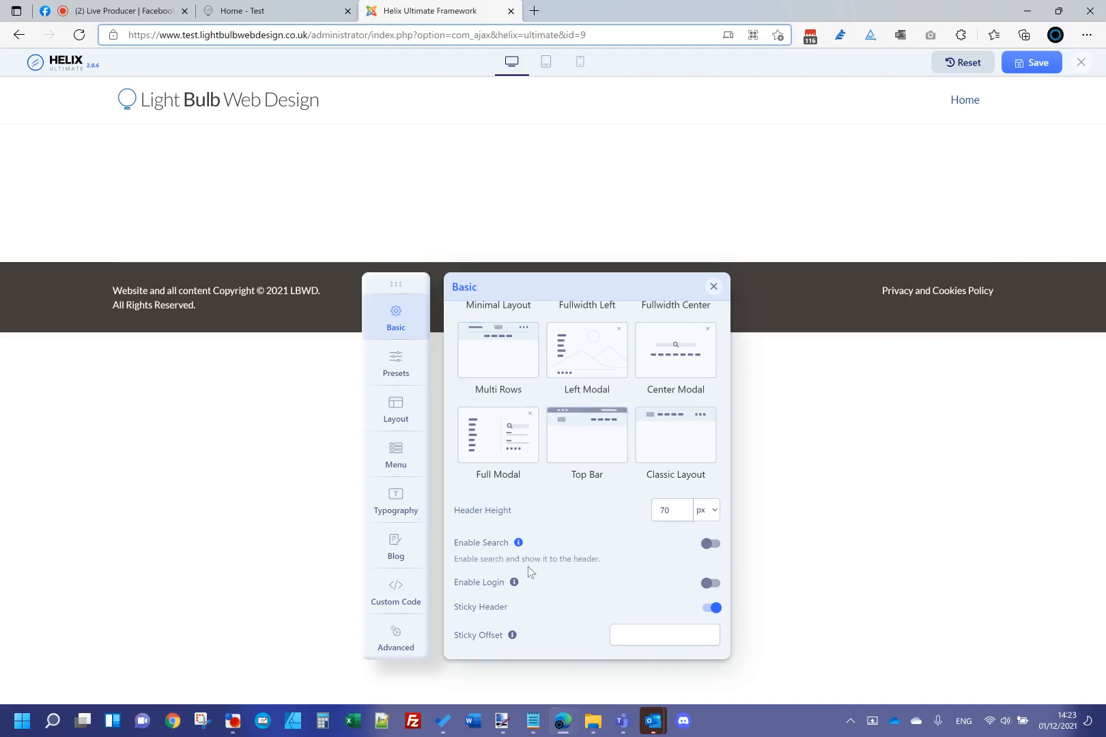
left_click(514, 568)
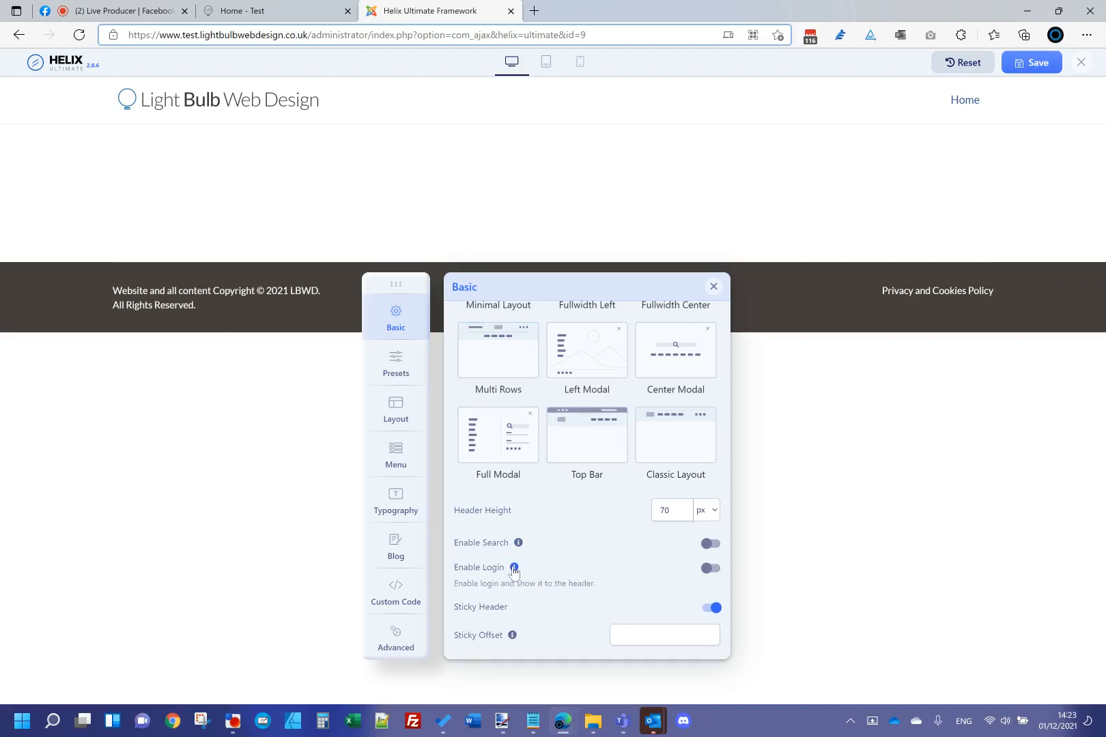
left_click(513, 623)
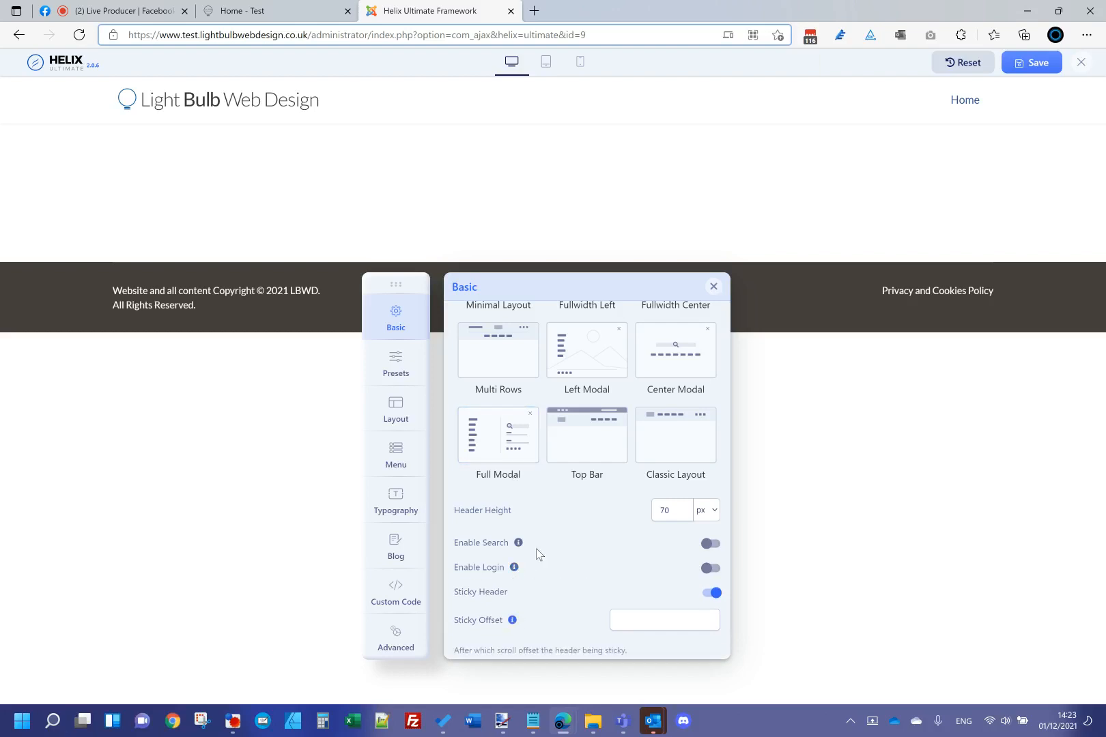
scroll(537, 550, "down", 2)
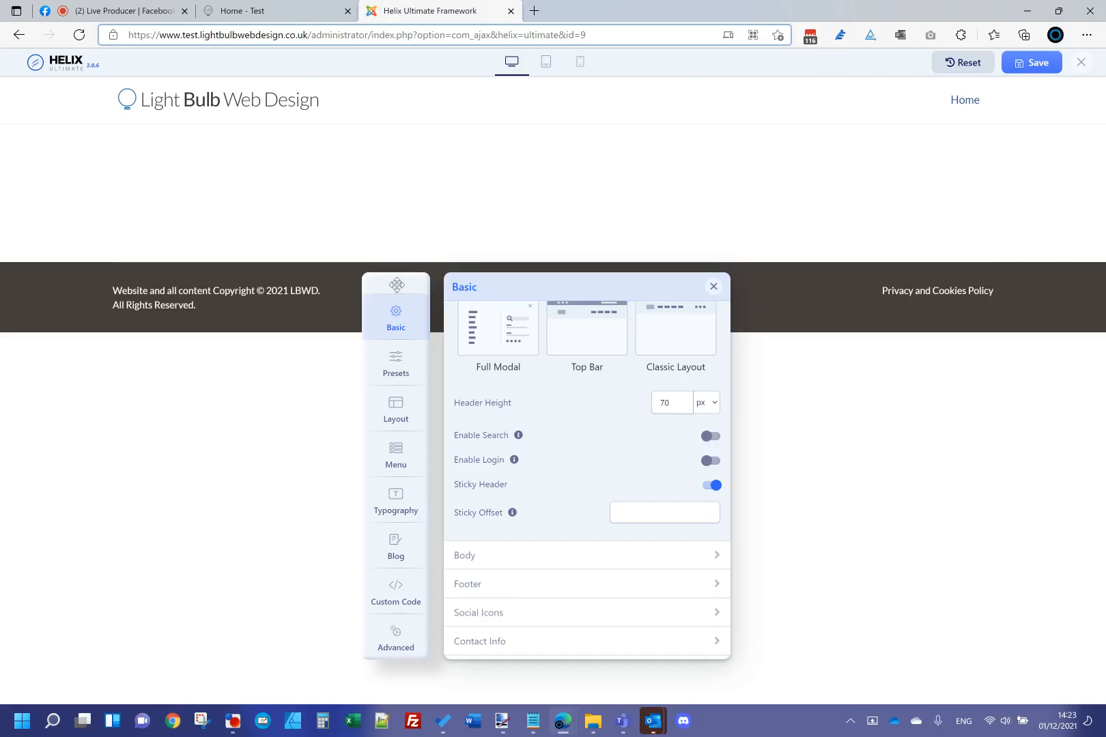
Step: Change the Footer row in the template layout to the single-column 12 grid and save the template
left_click_drag(397, 284, 386, 211)
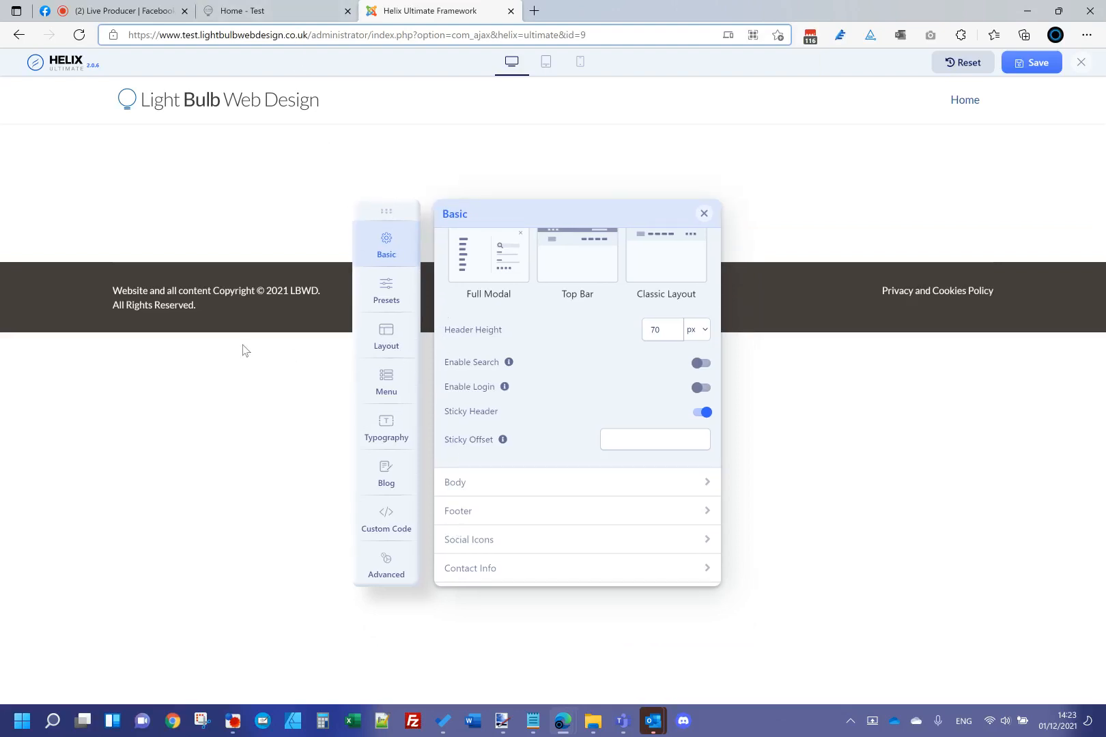
left_click_drag(386, 211, 407, 233)
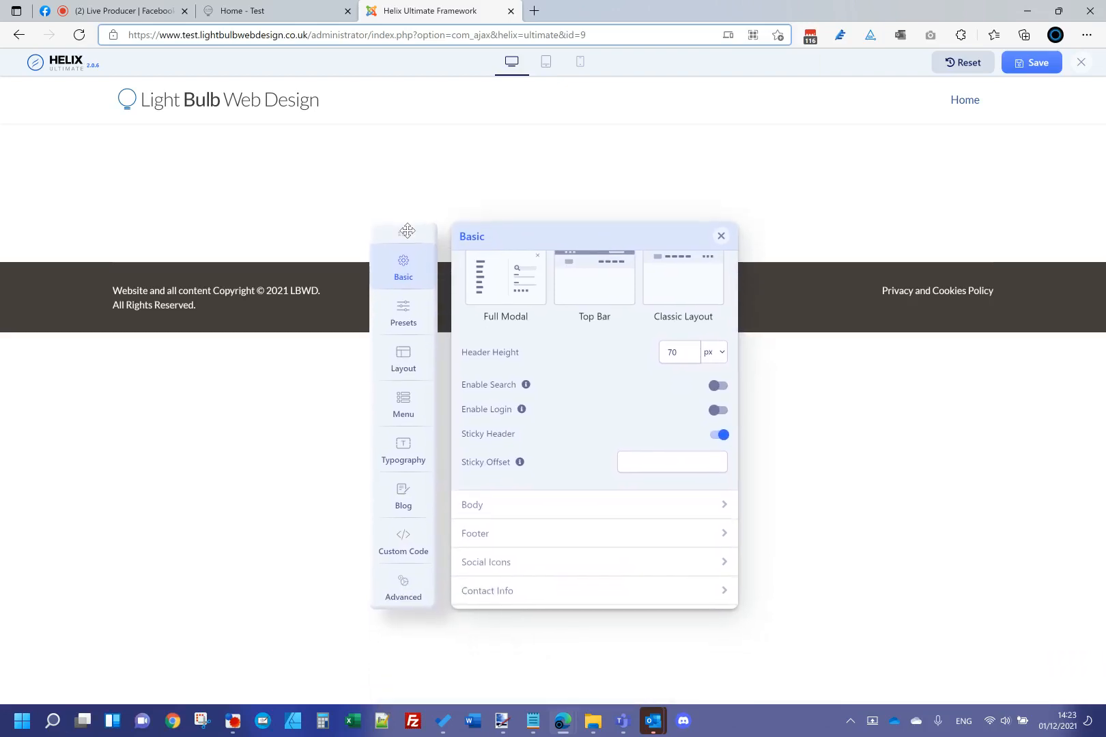
left_click(408, 352)
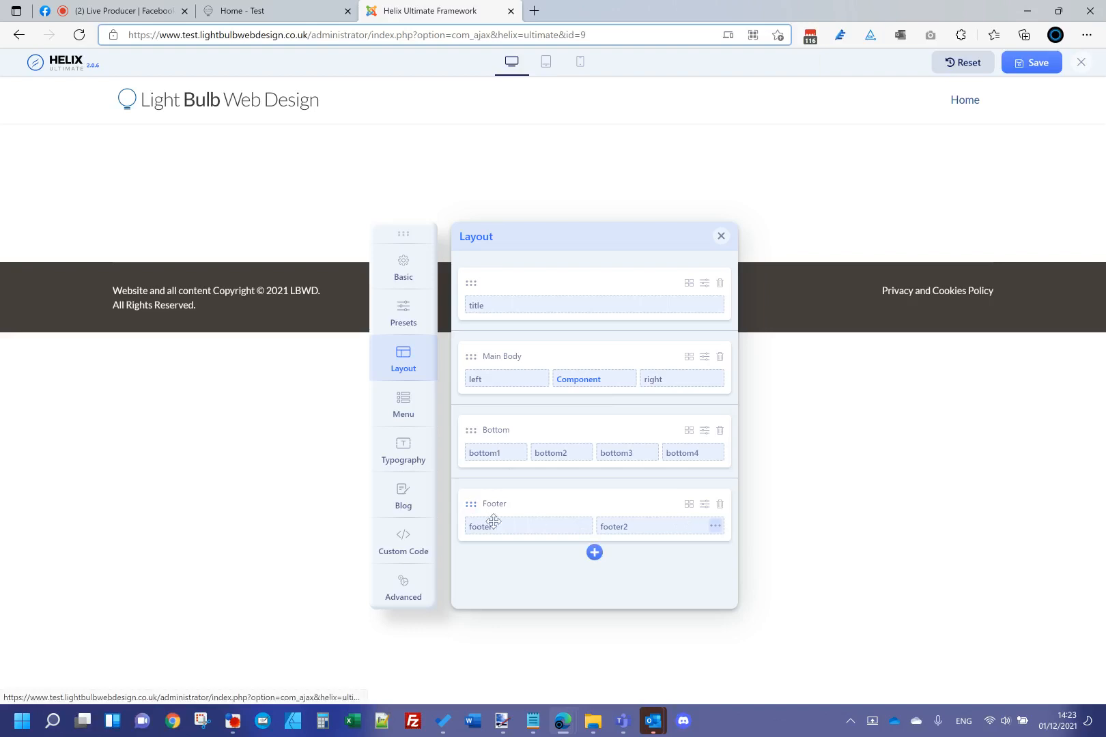
left_click(689, 508)
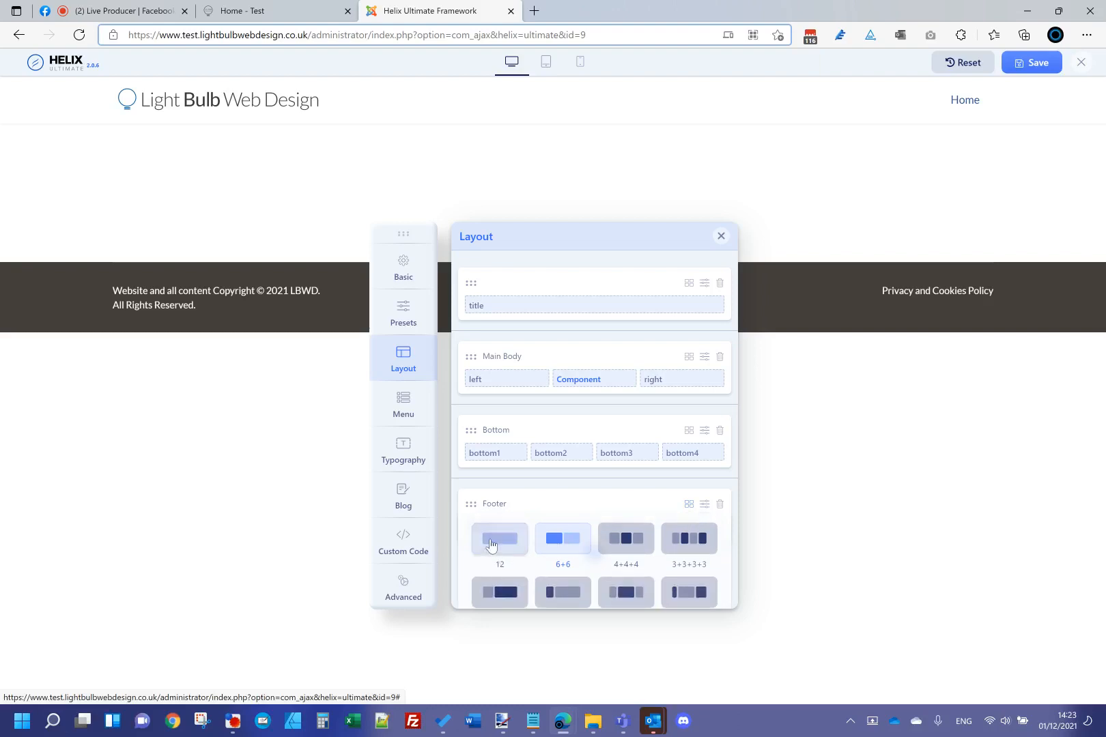
left_click(490, 540)
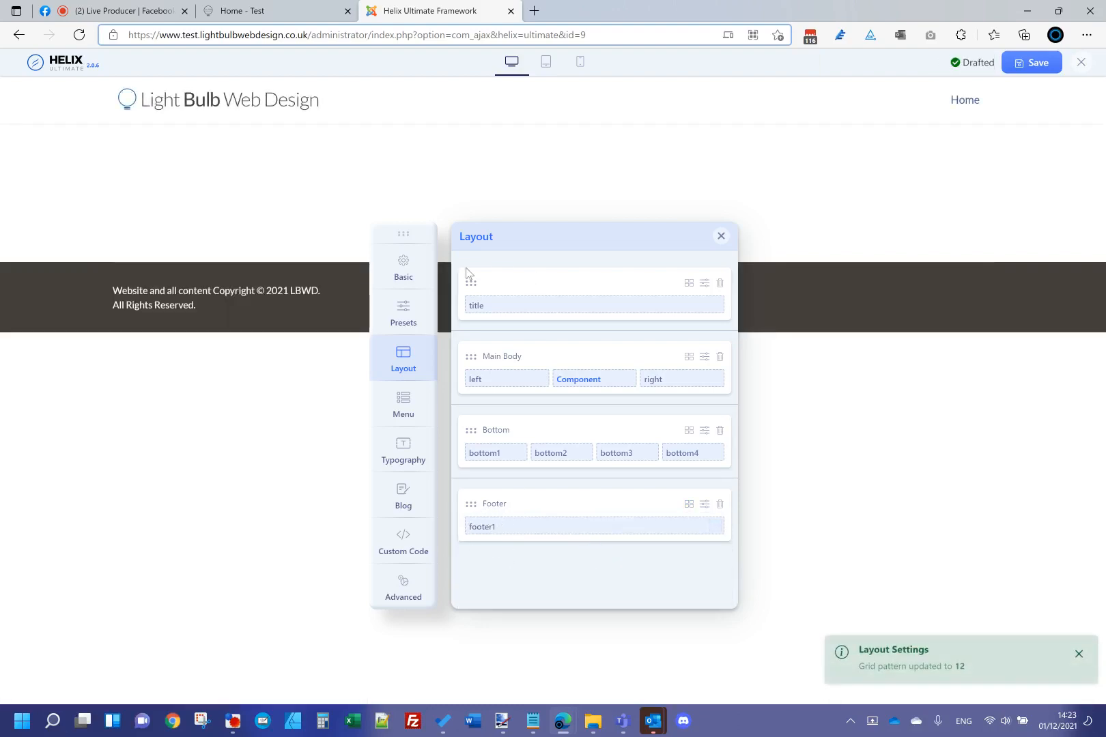
left_click_drag(413, 233, 407, 333)
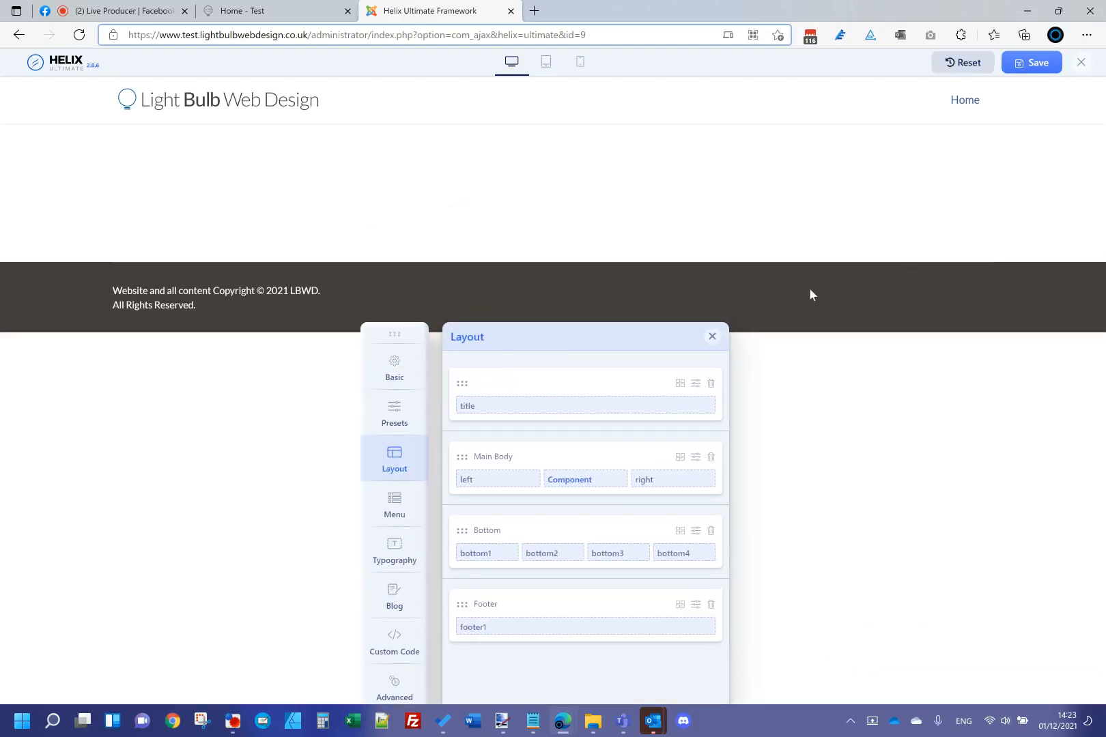
left_click_drag(403, 328, 405, 299)
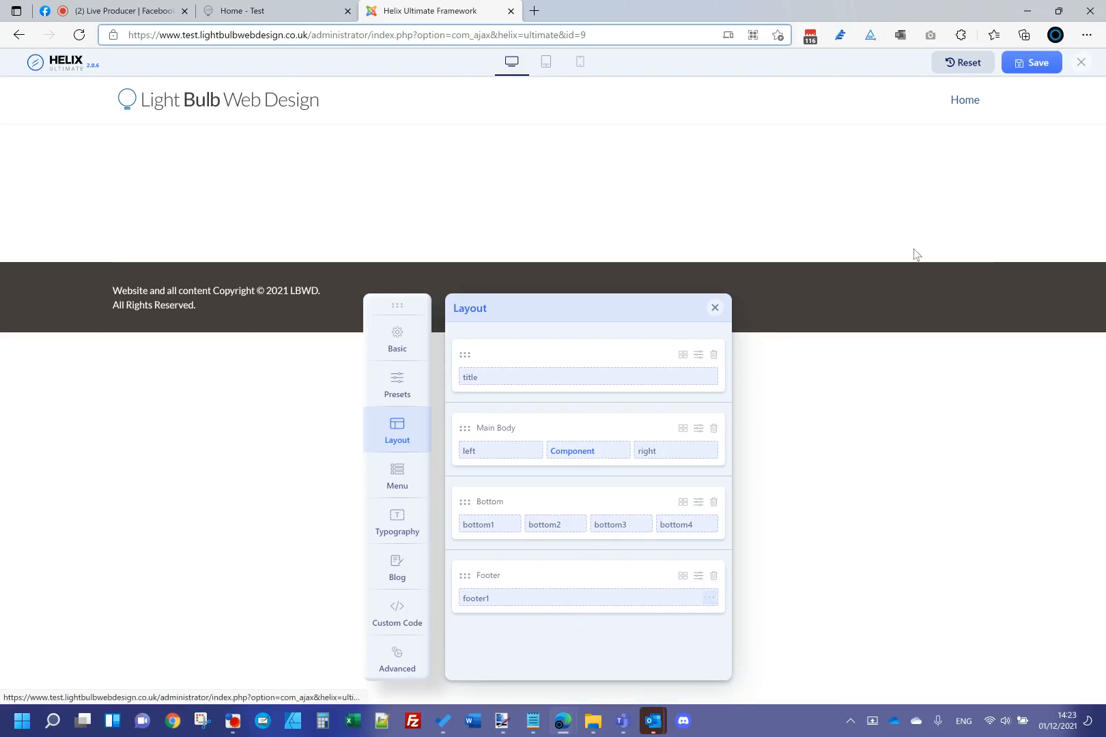
left_click(1018, 71)
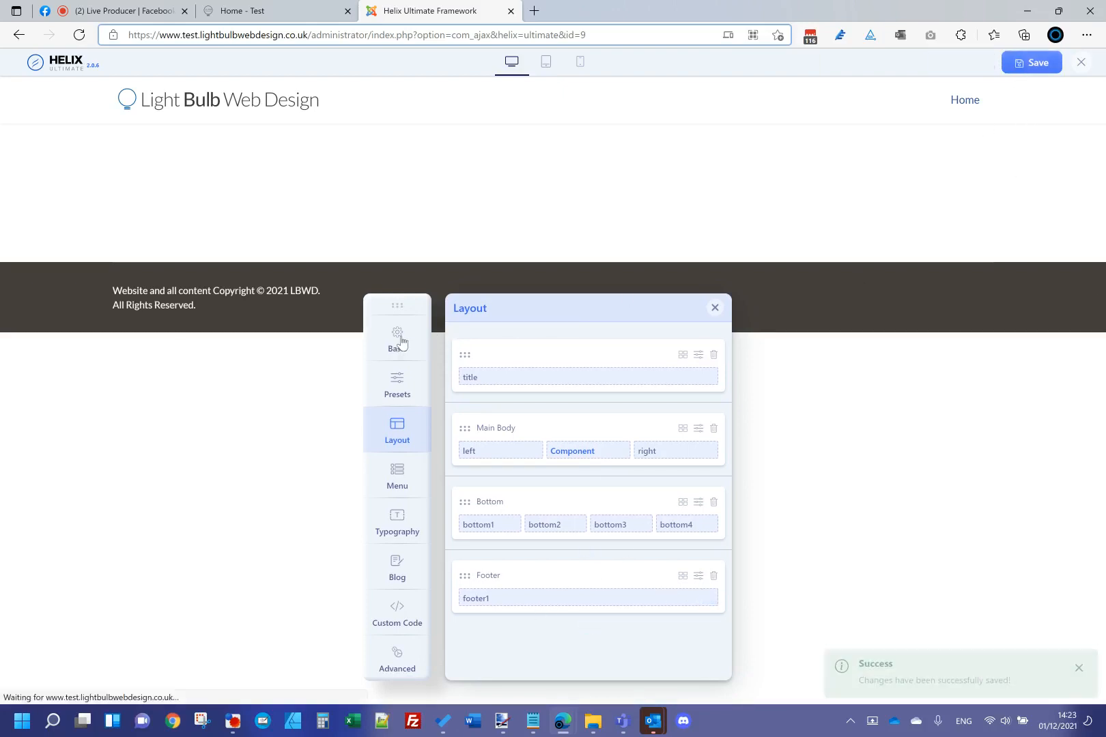
Step: Clear the Copyright text in the Basic Footer settings and save the template
left_click(400, 341)
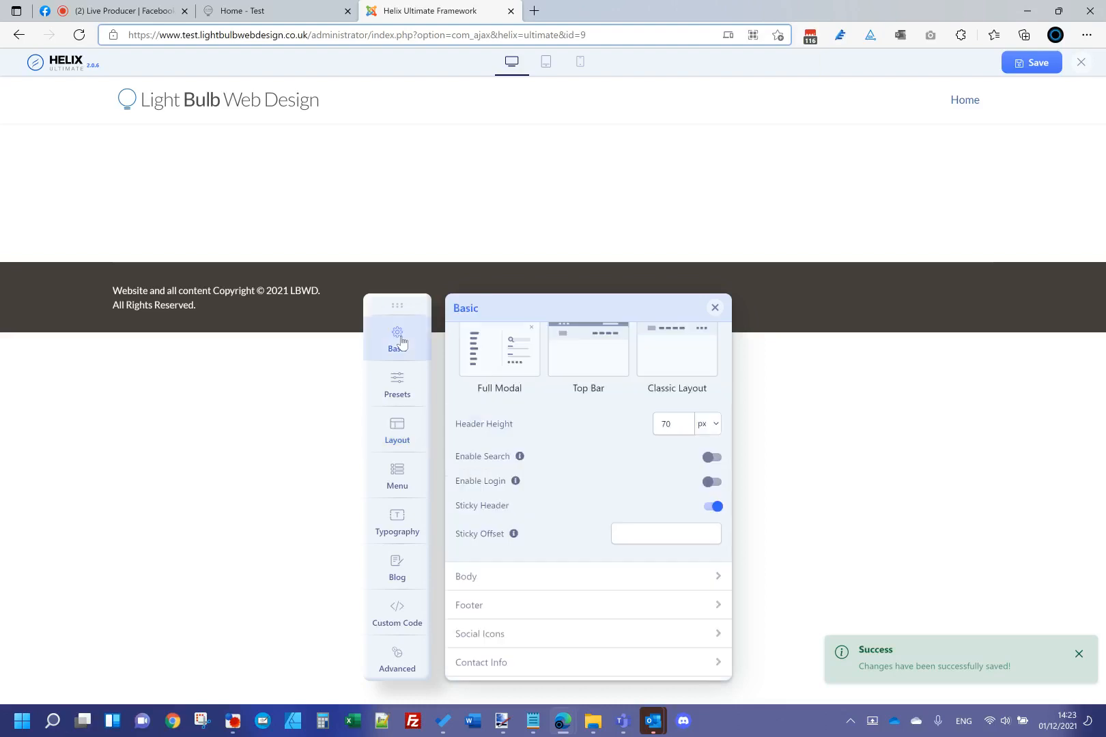
left_click(527, 615)
left_click(587, 548)
key("ctrl+a")
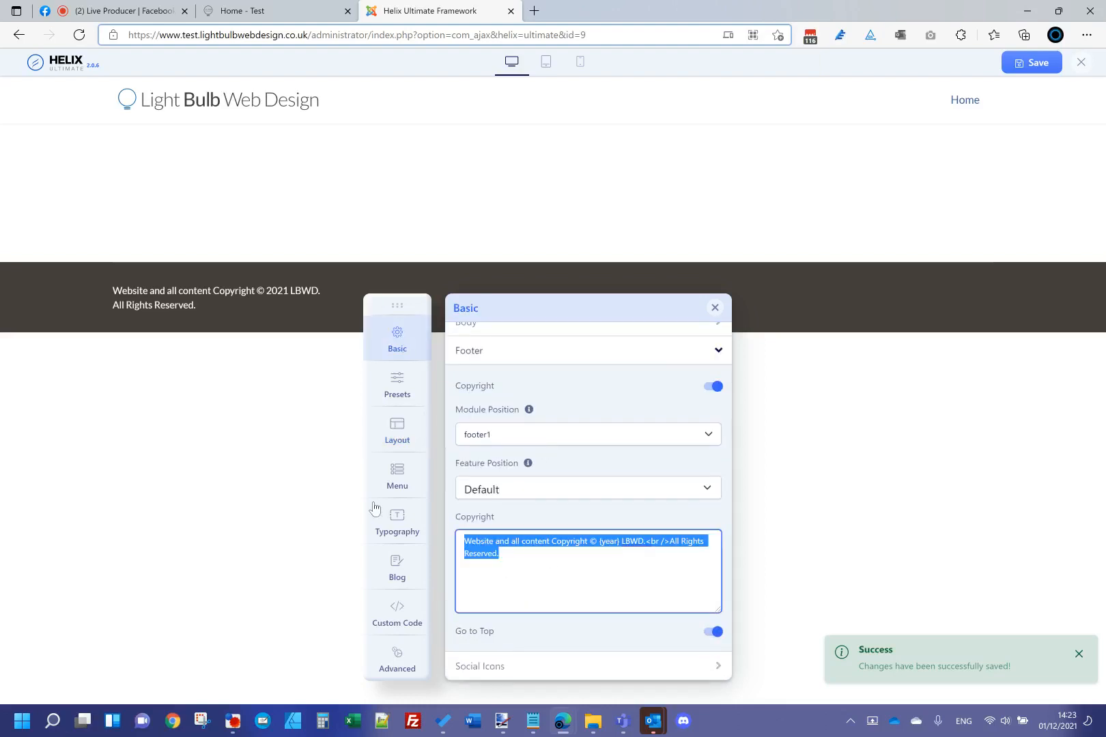
key("BackSpace")
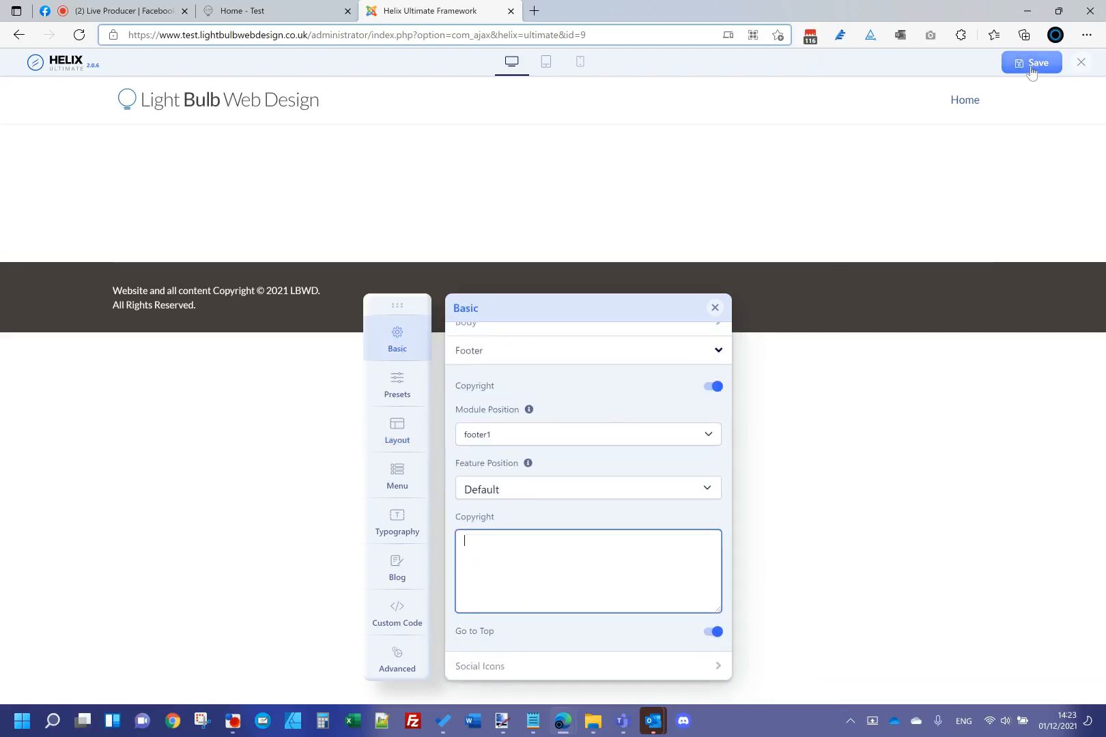
left_click(1032, 71)
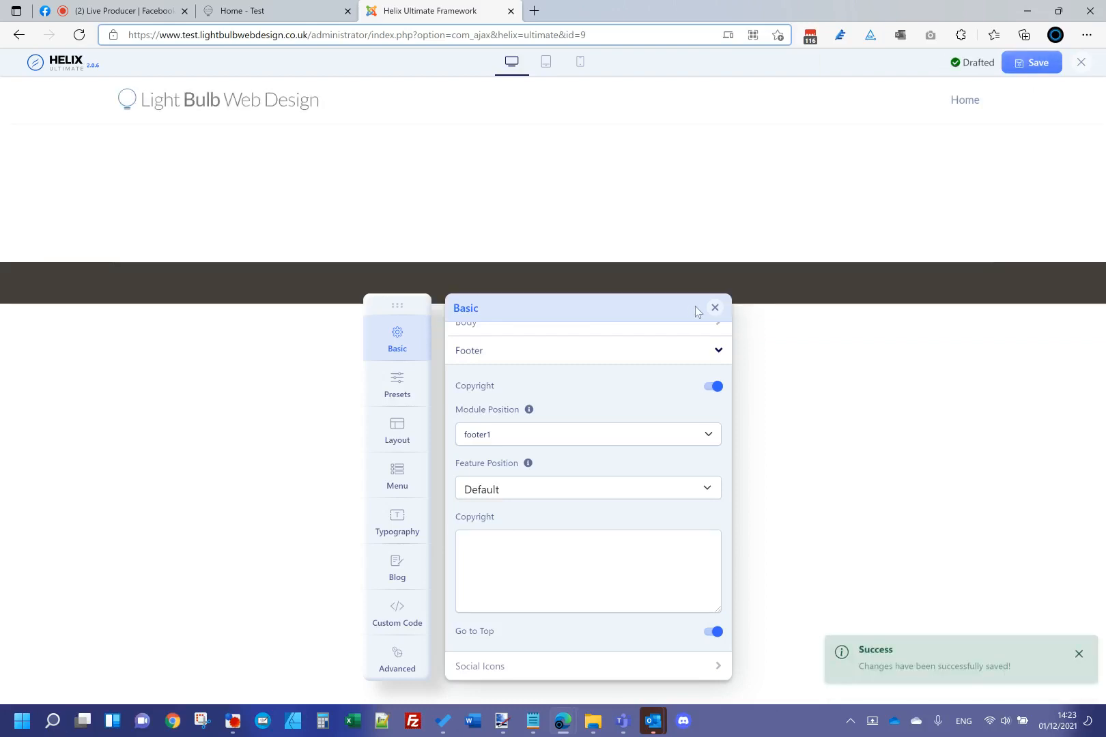
left_click(1033, 63)
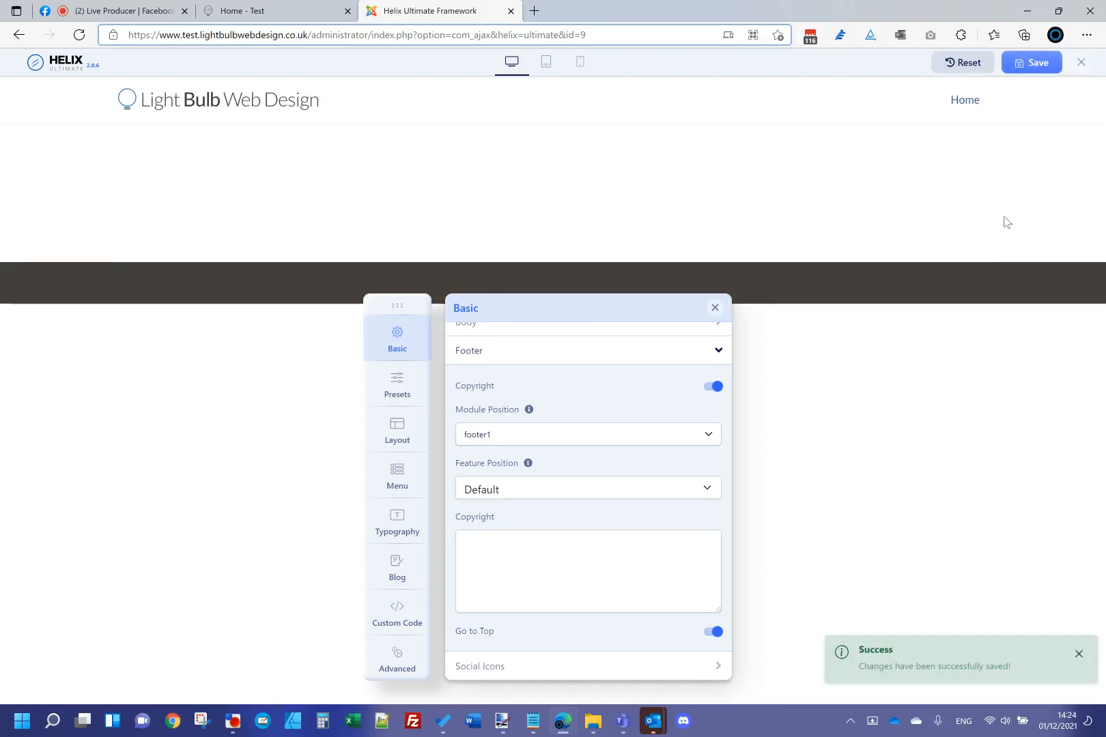
Step: Close the template editor and reload the site's live home page to check the footer
left_click(1082, 62)
left_click(284, 10)
left_click(270, 35)
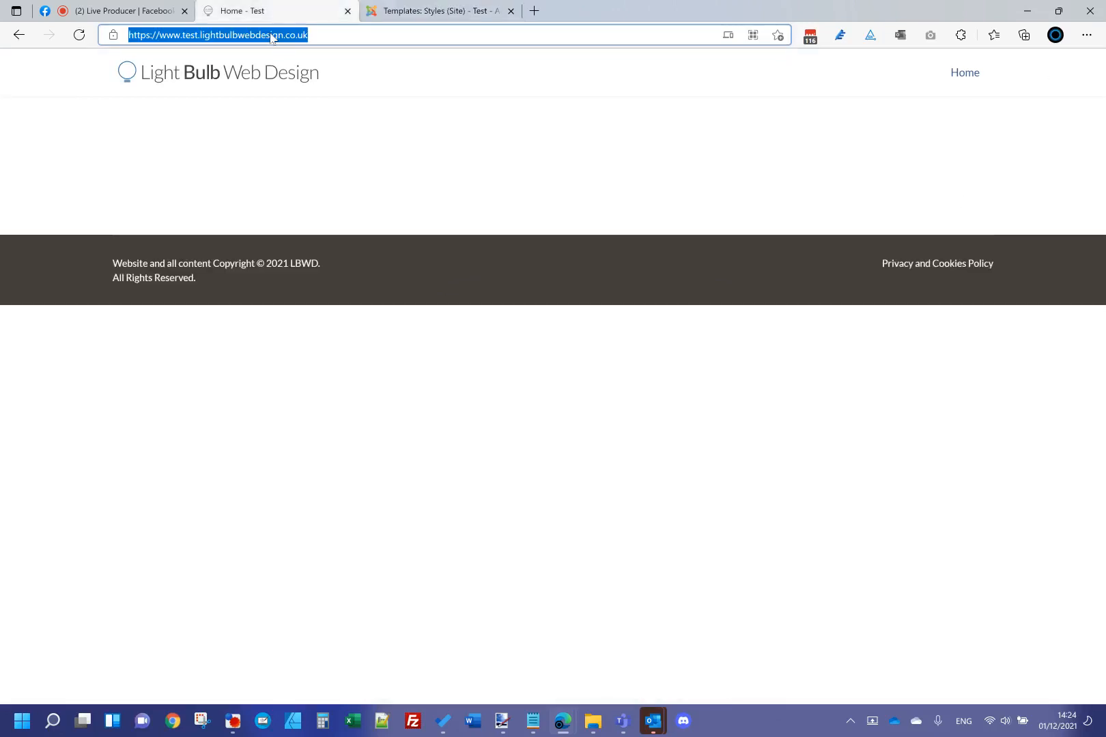
key("Return")
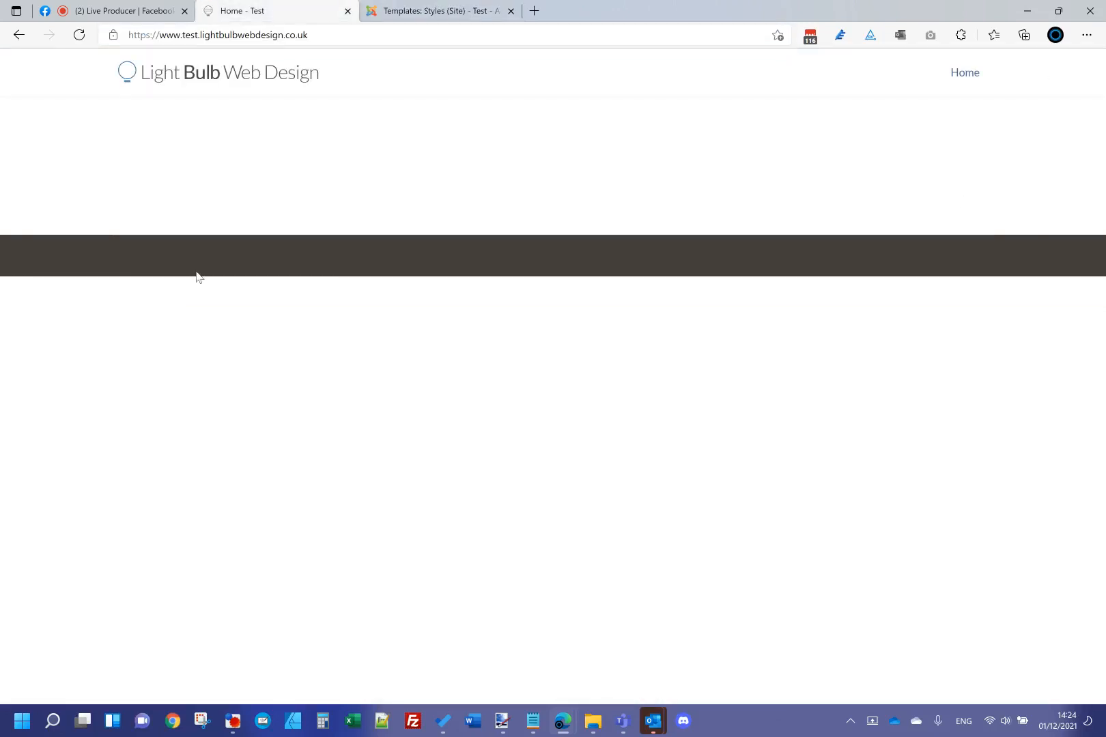
Step: Return to the Joomla administrator, go to the site modules and create a new SP Page Builder module
left_click(486, 15)
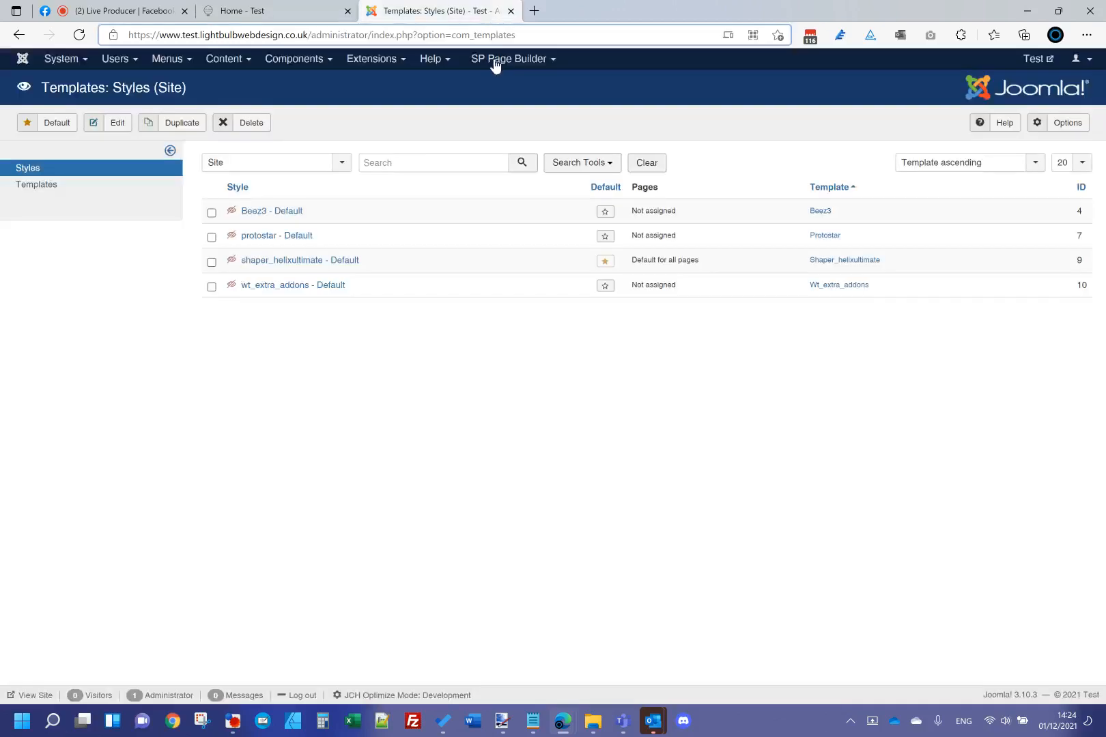
left_click(374, 61)
mouse_move(372, 83)
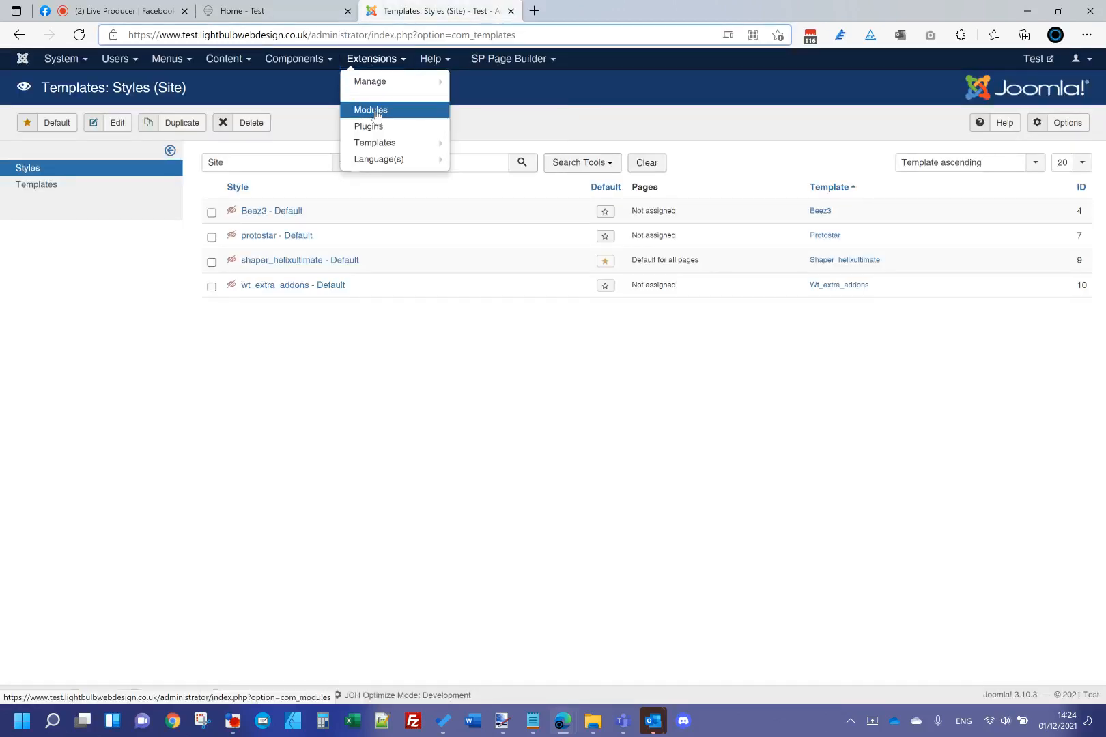
left_click(372, 109)
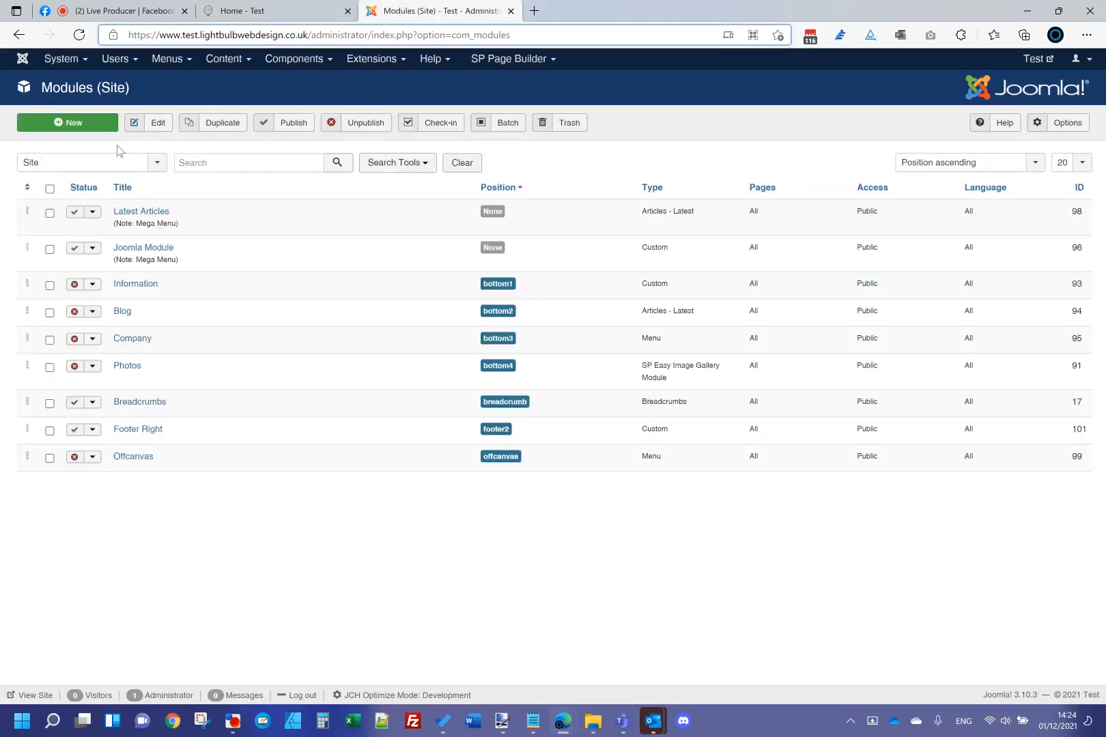
left_click(106, 126)
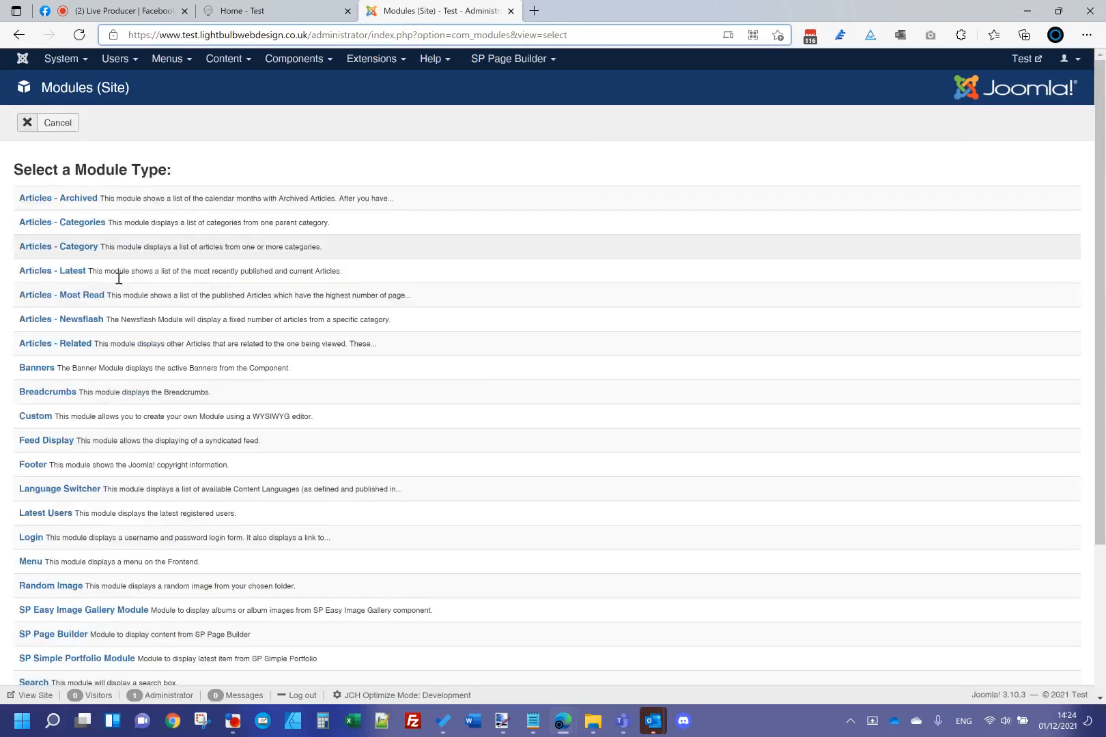
scroll(91, 462, "down", 3)
left_click(64, 437)
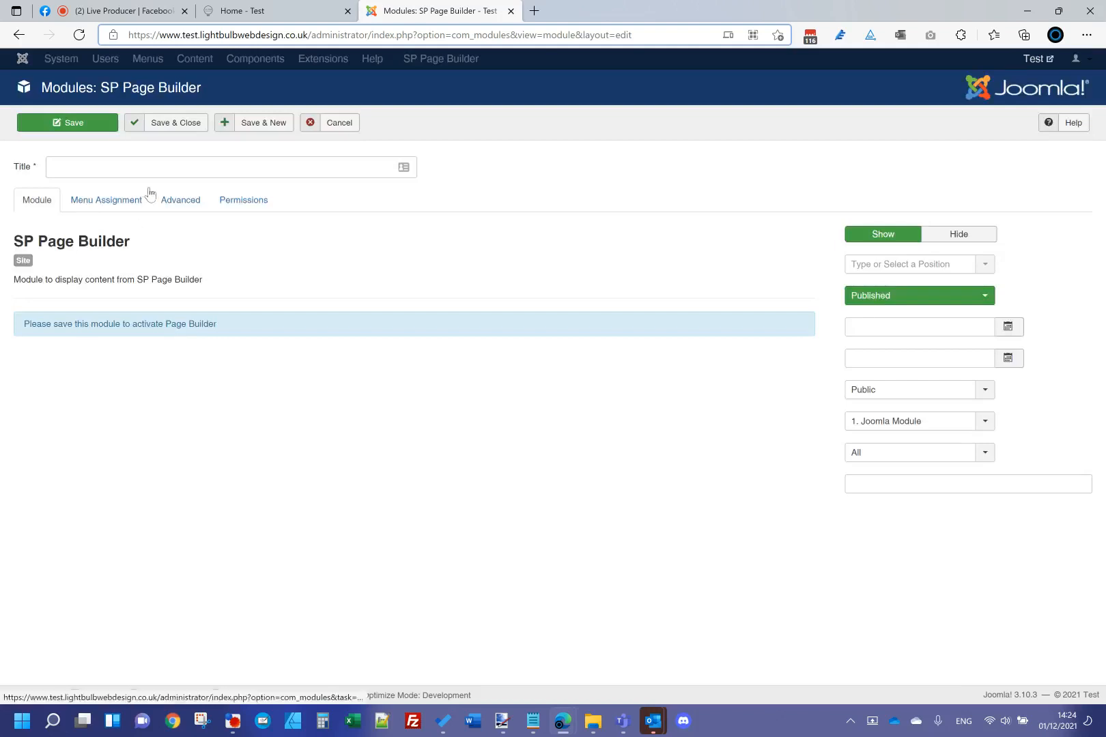
Step: Title the new module Footer and set its title display to Hide
left_click(155, 173)
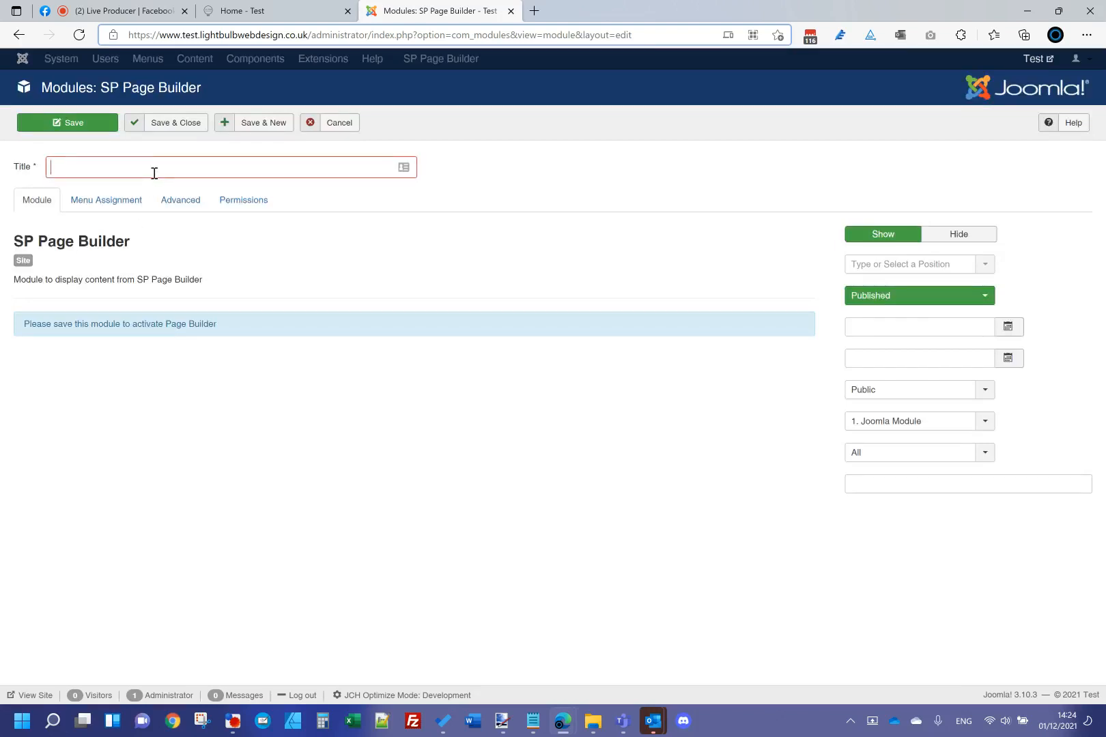
type("Footer")
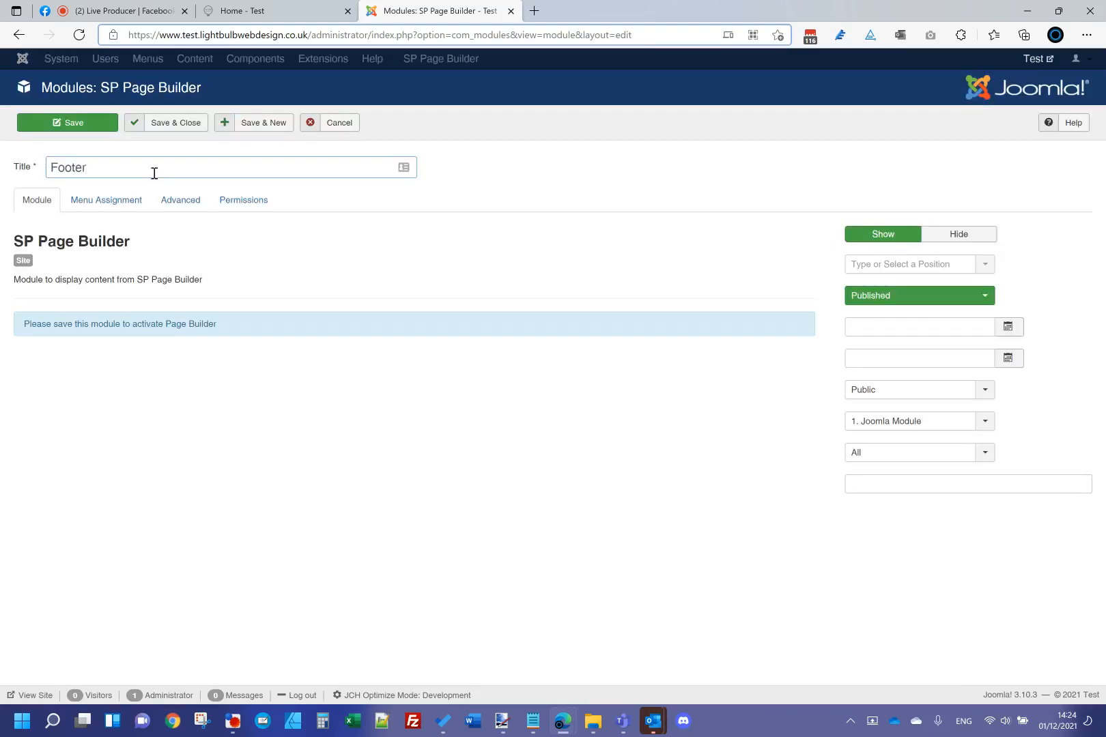
left_click(139, 212)
left_click(11, 200)
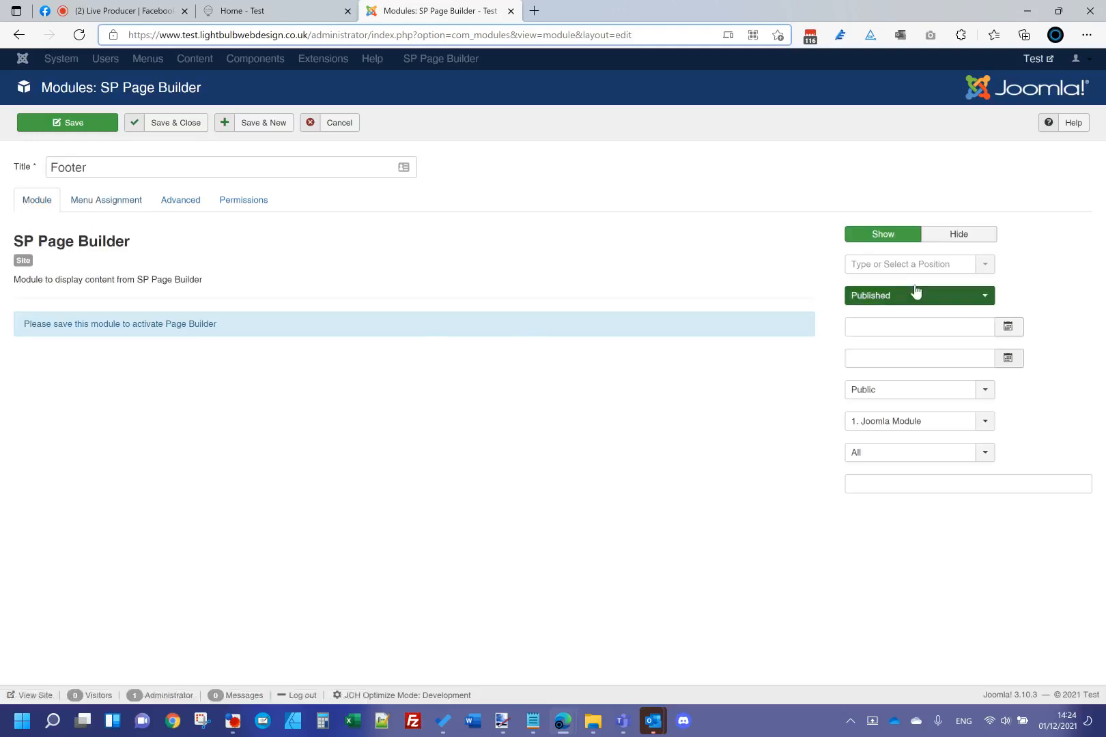
left_click(936, 236)
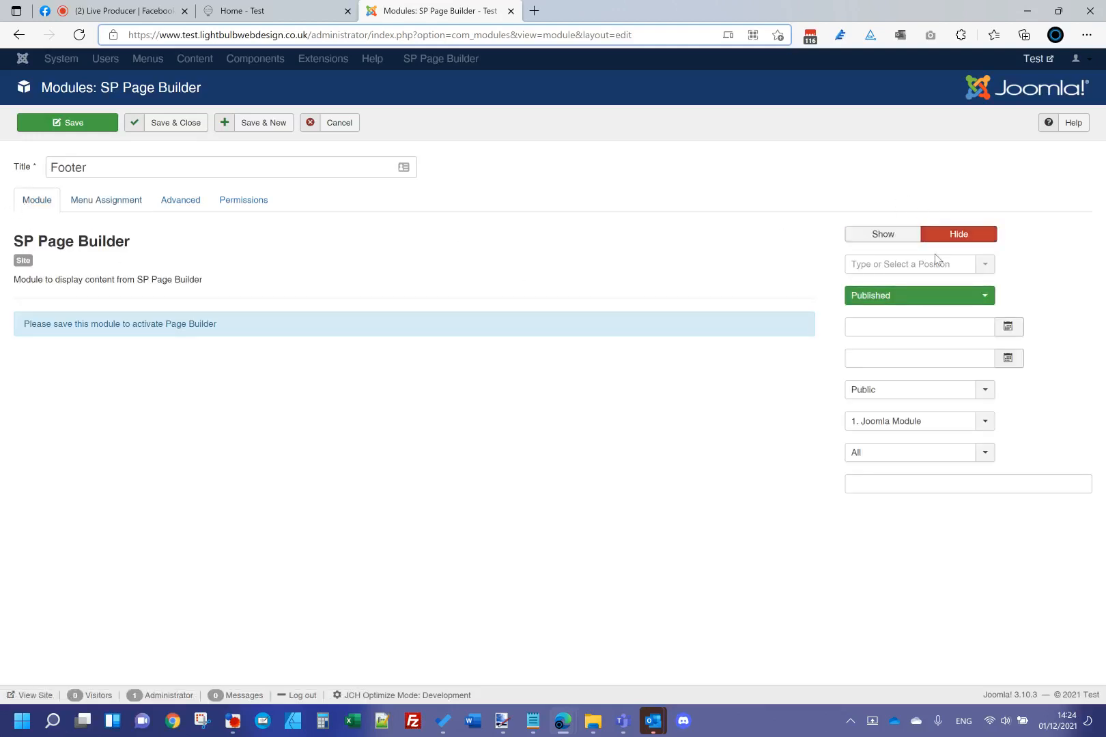
Step: Assign the module to the Shaper_helixultimate footer1 position and save it
left_click(936, 266)
type("footer")
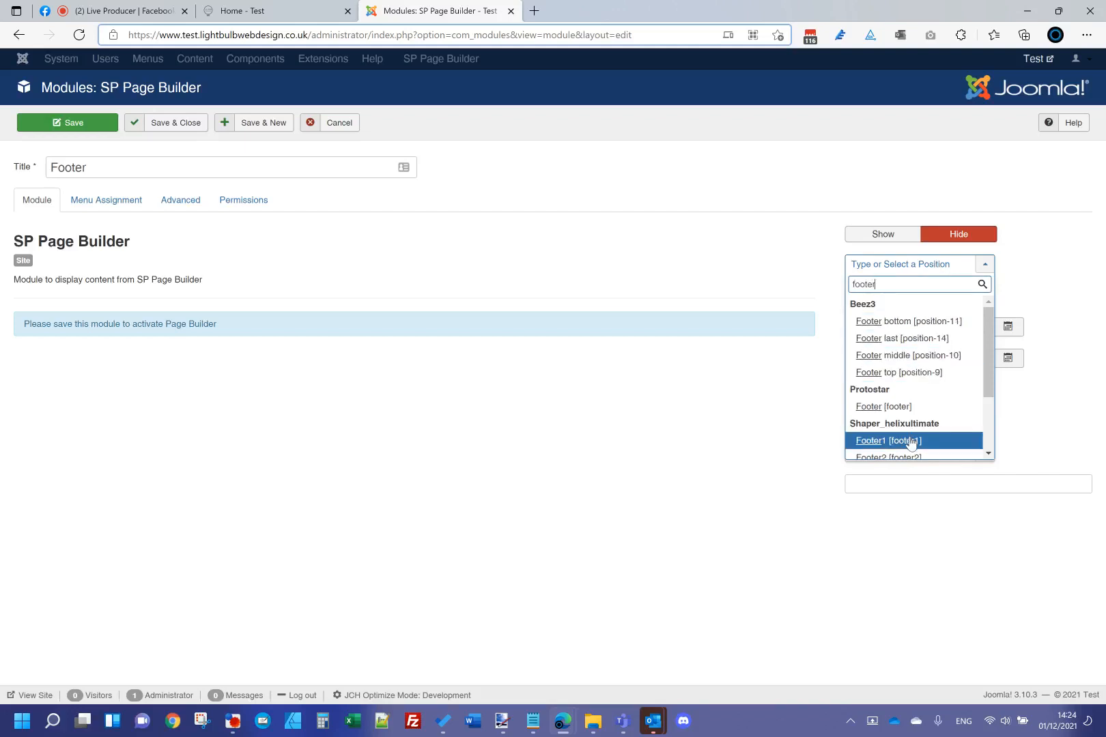
left_click(910, 442)
left_click(109, 128)
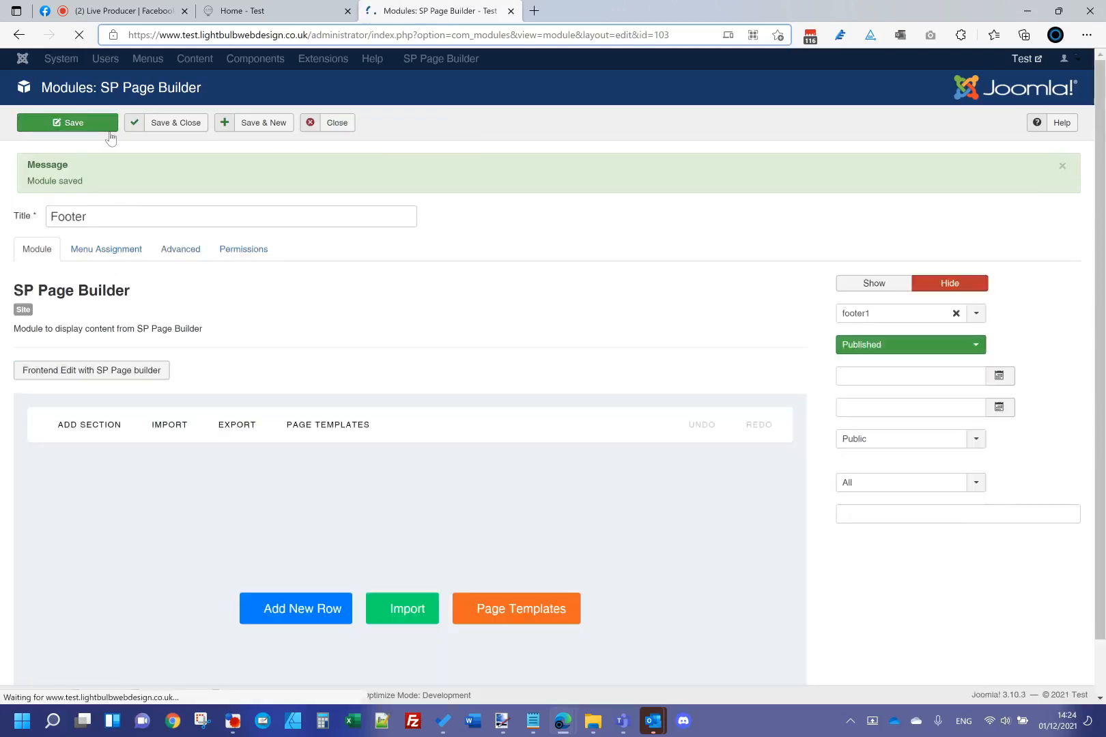
Step: Add a single-column row to the Footer module and check the row's other column layout options
left_click(286, 618)
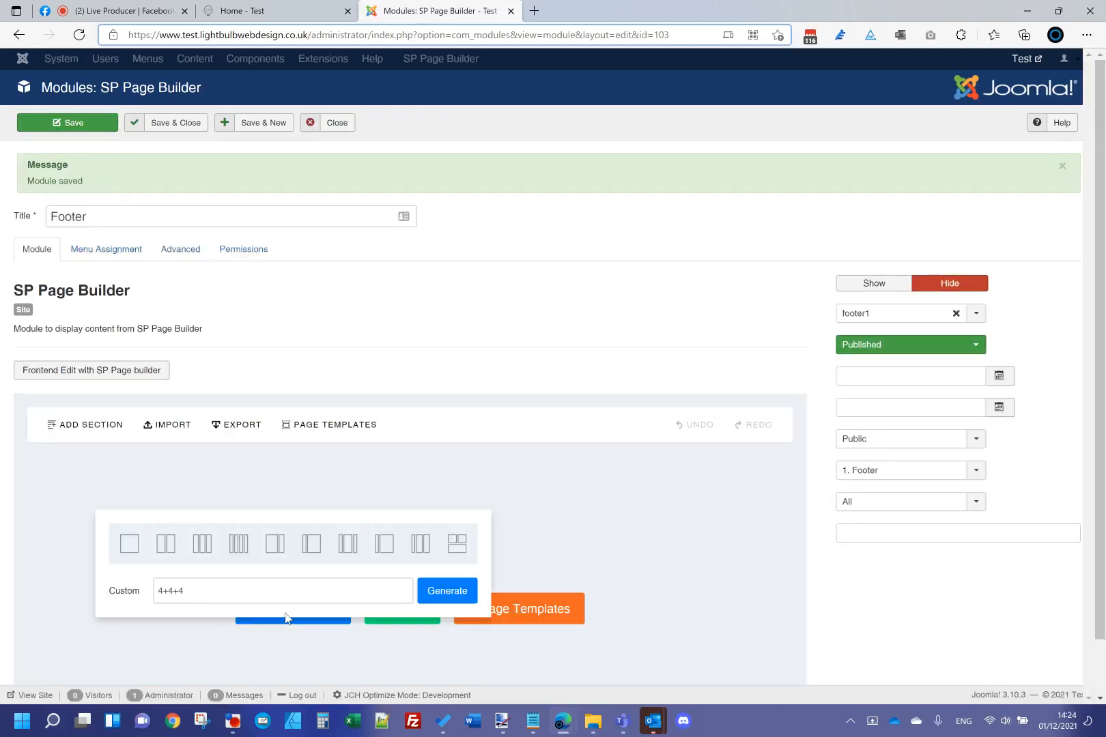
left_click(133, 544)
scroll(673, 536, "down", 1)
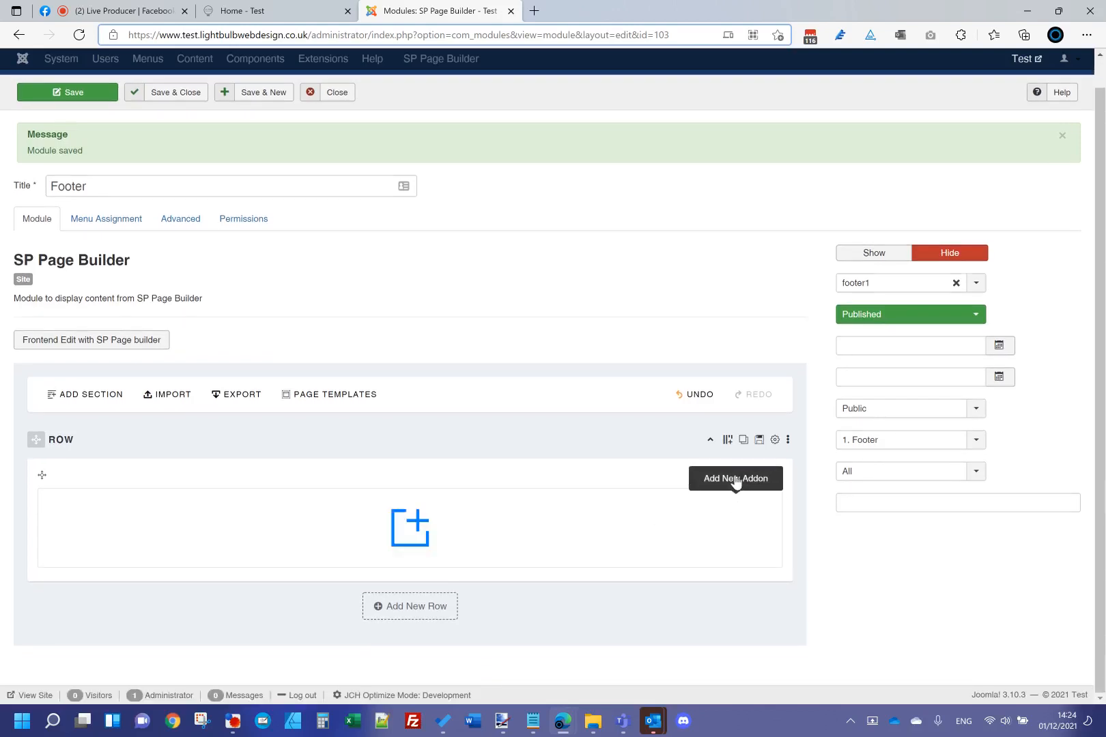
left_click(727, 441)
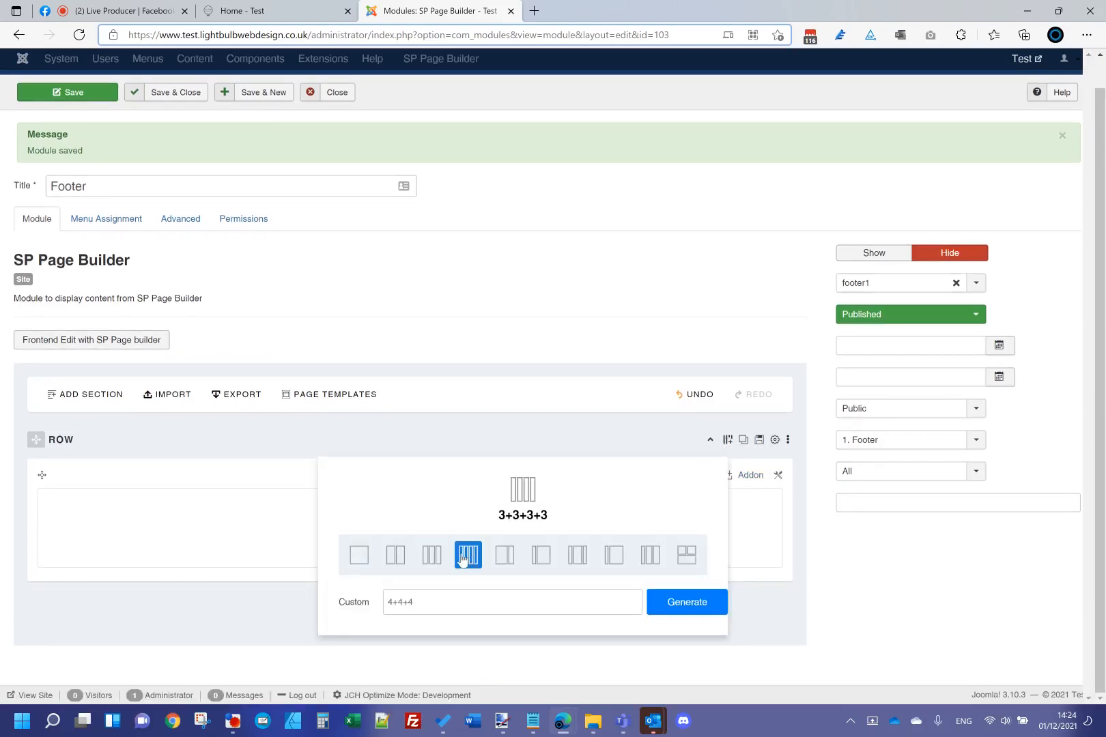
left_click(428, 455)
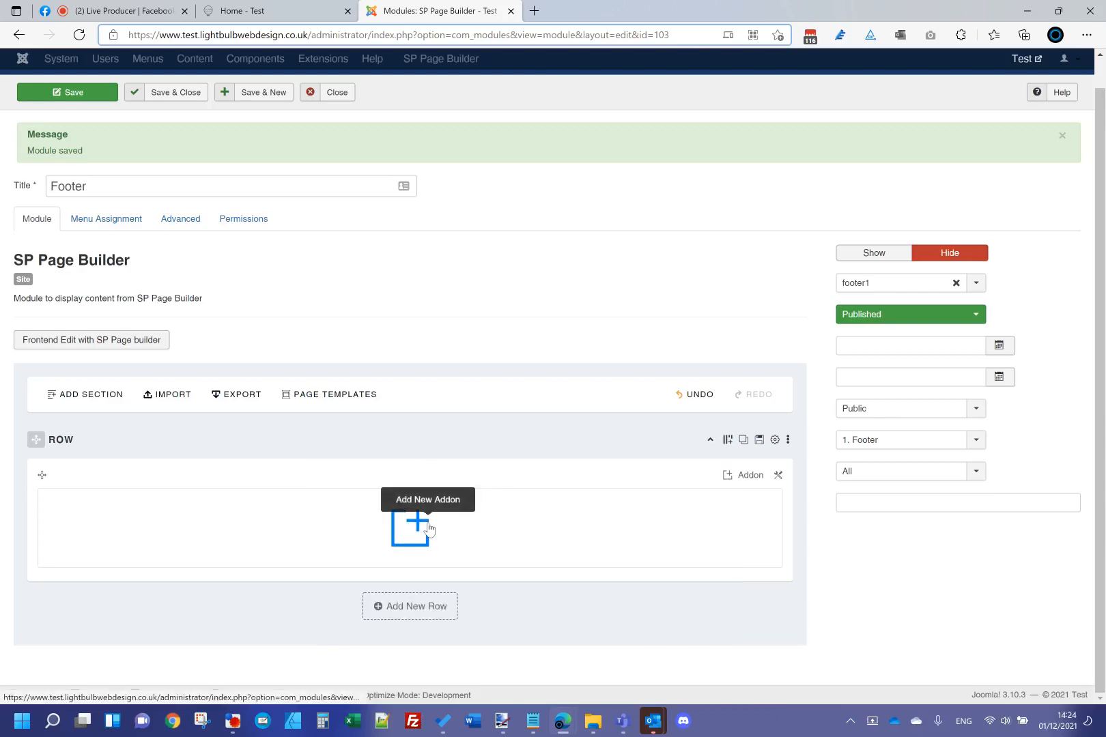
Step: Add a Text Block addon to the empty column of the Footer module's row
left_click(428, 528)
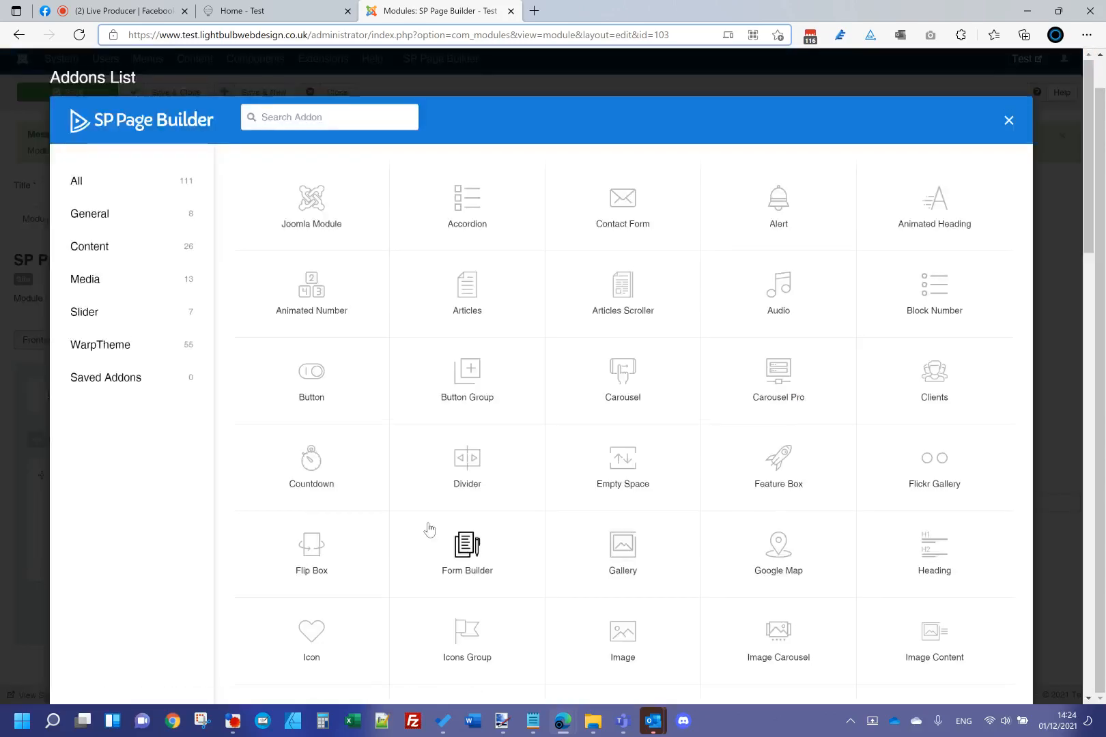
scroll(708, 643, "down", 3)
scroll(670, 647, "down", 4)
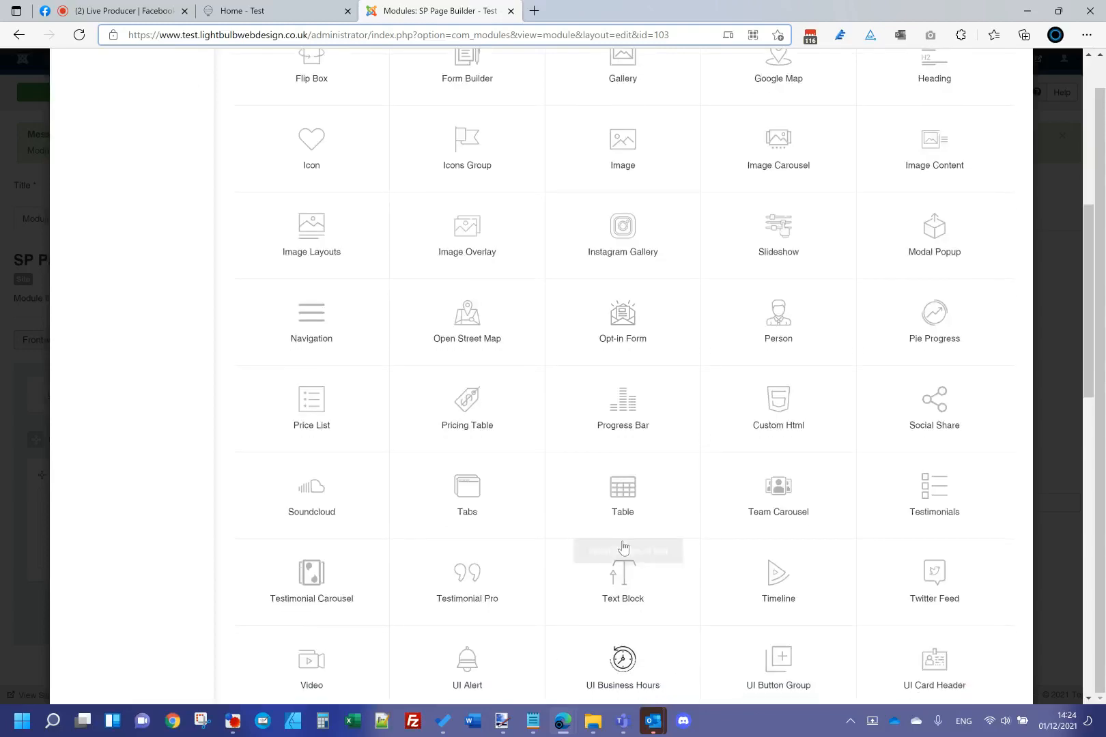
left_click(630, 601)
Step: Cut the Text Block's placeholder content down to its first two sentences and set its content alignment to Center
scroll(457, 338, "up", 6)
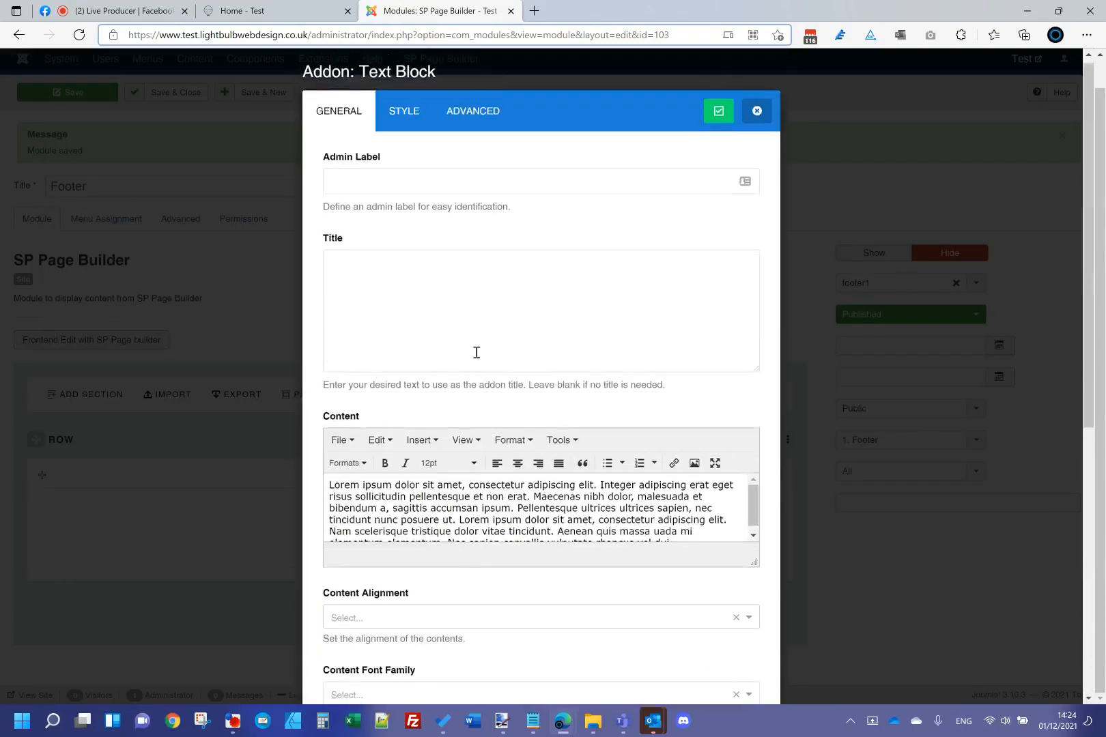
left_click(643, 514)
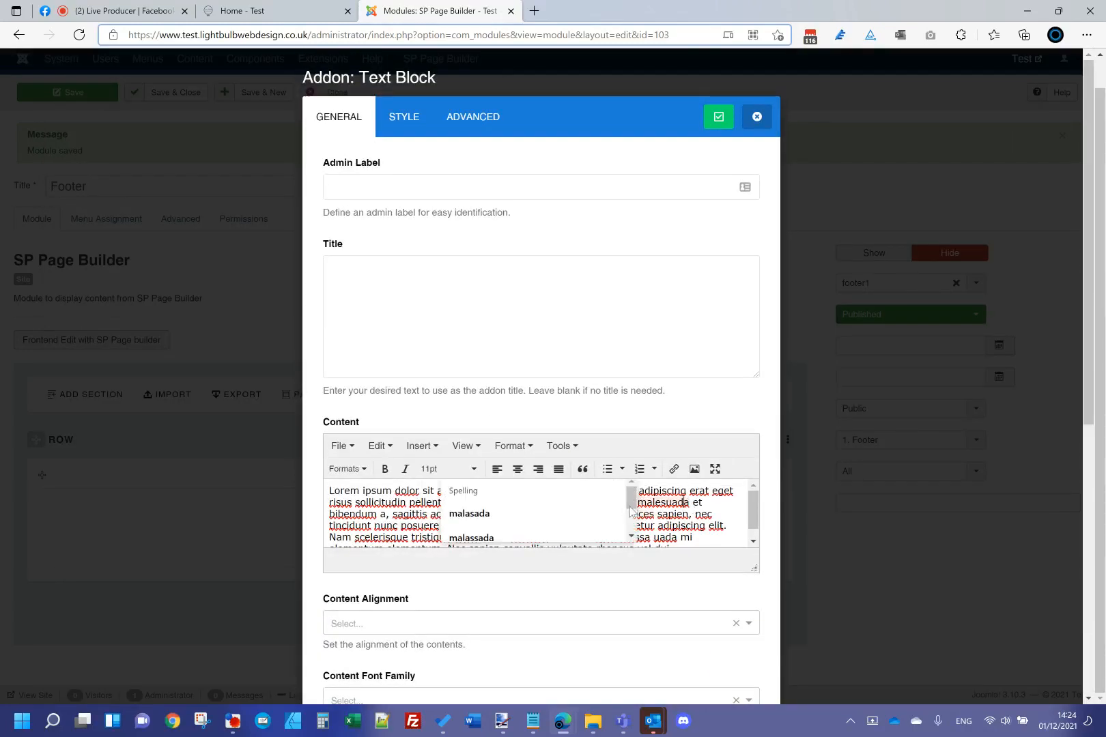
left_click_drag(531, 503, 699, 636)
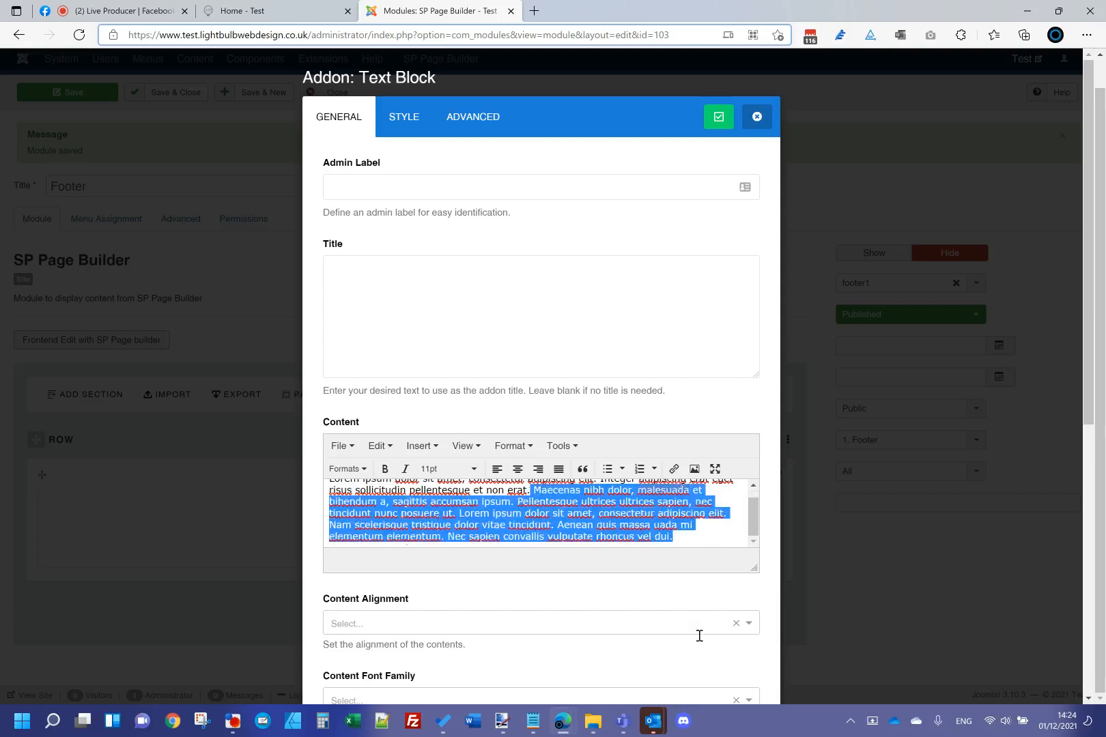
key("Delete")
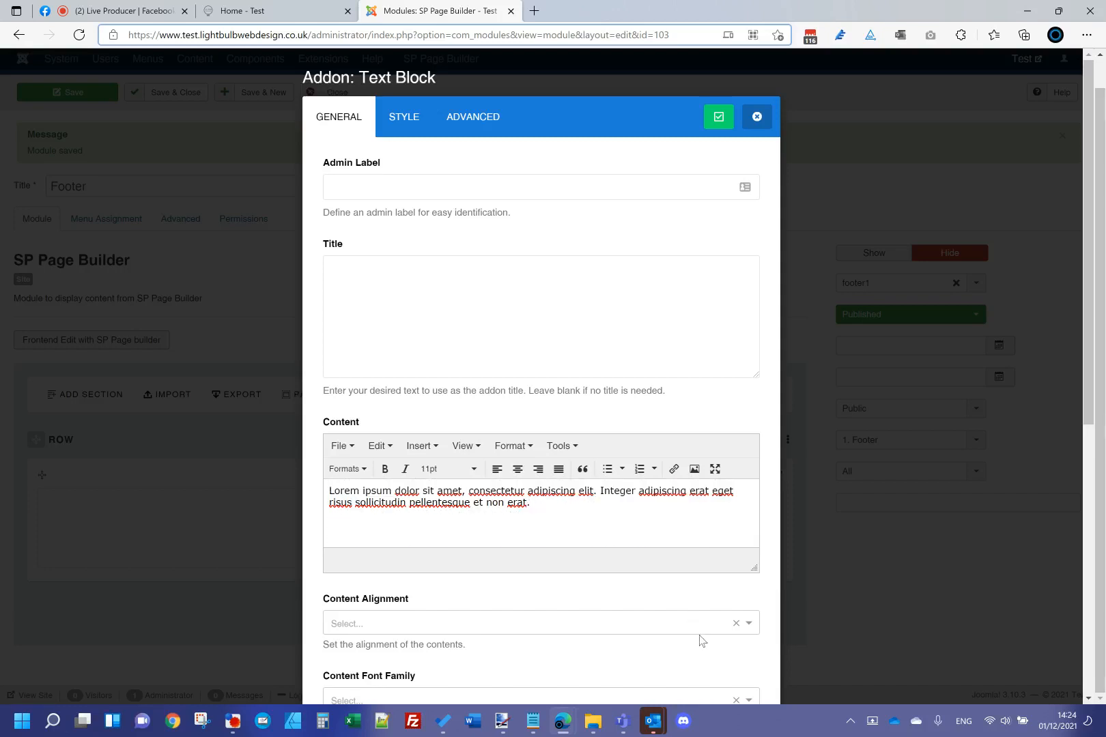
left_click(385, 621)
left_click(377, 668)
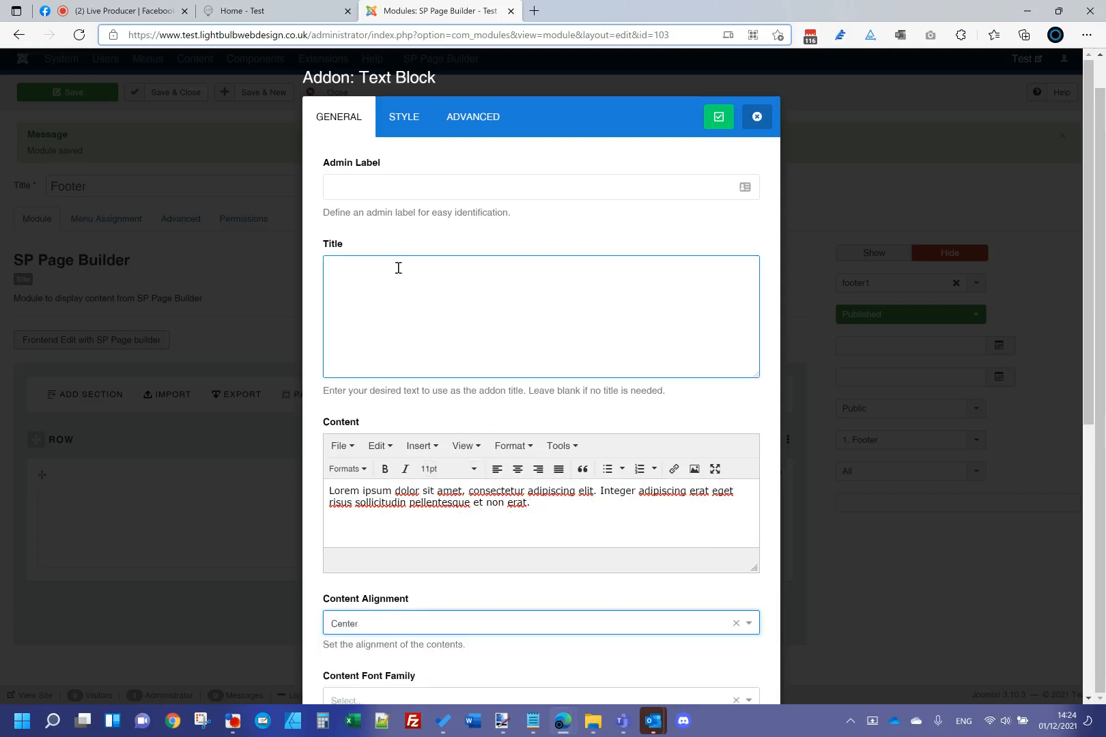
Step: Set the Text Block's text color to #ffffff, then apply the addon settings and save the module
left_click(420, 130)
left_click(346, 226)
left_click_drag(358, 285, 325, 239)
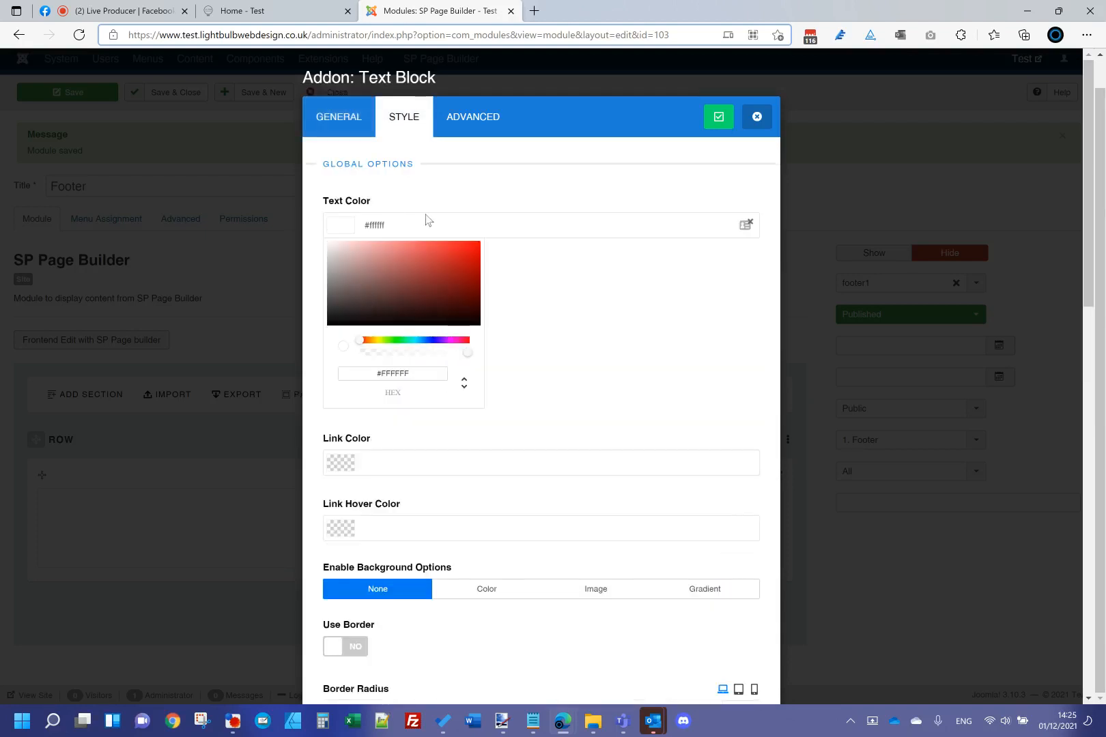
left_click(460, 204)
left_click(717, 117)
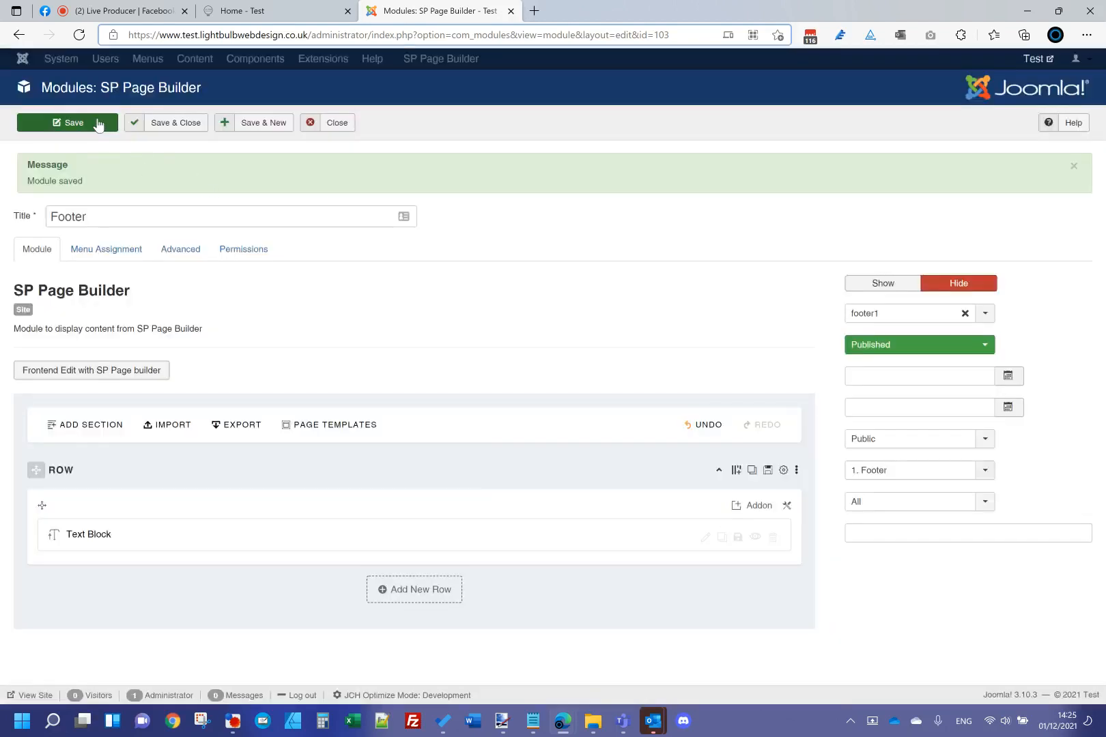
Step: Reload the test site's home page to check the footer text, then return to the Footer module
left_click(280, 11)
left_click(289, 34)
key("Return")
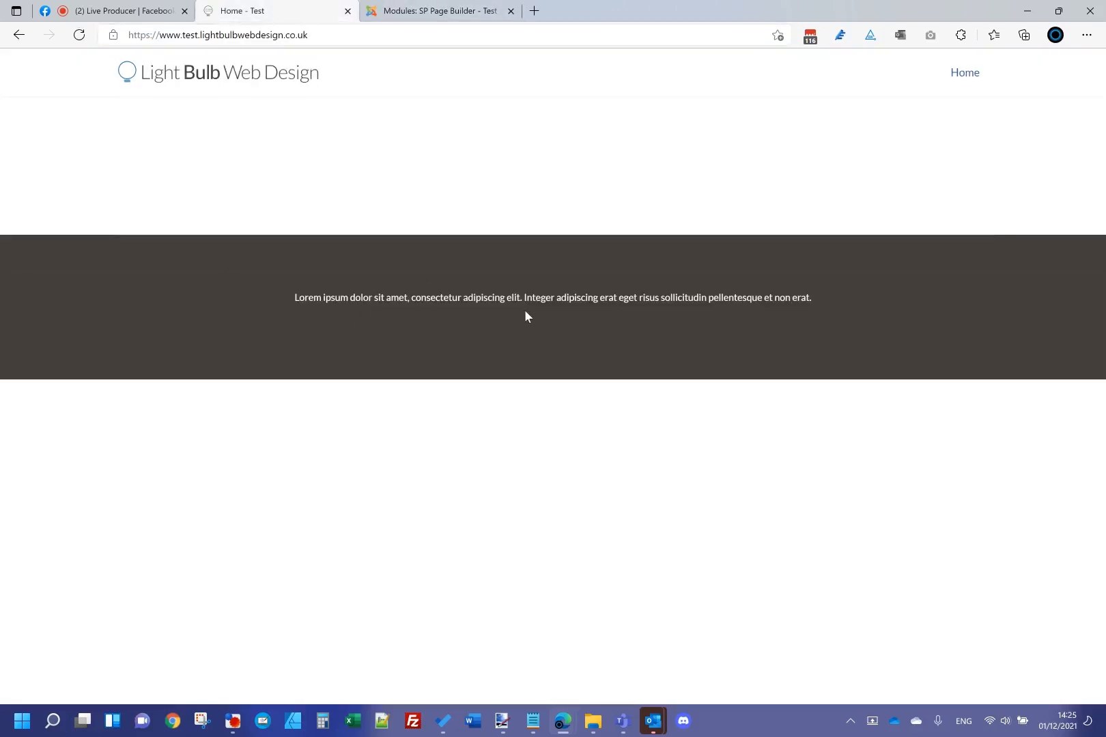
left_click(441, 11)
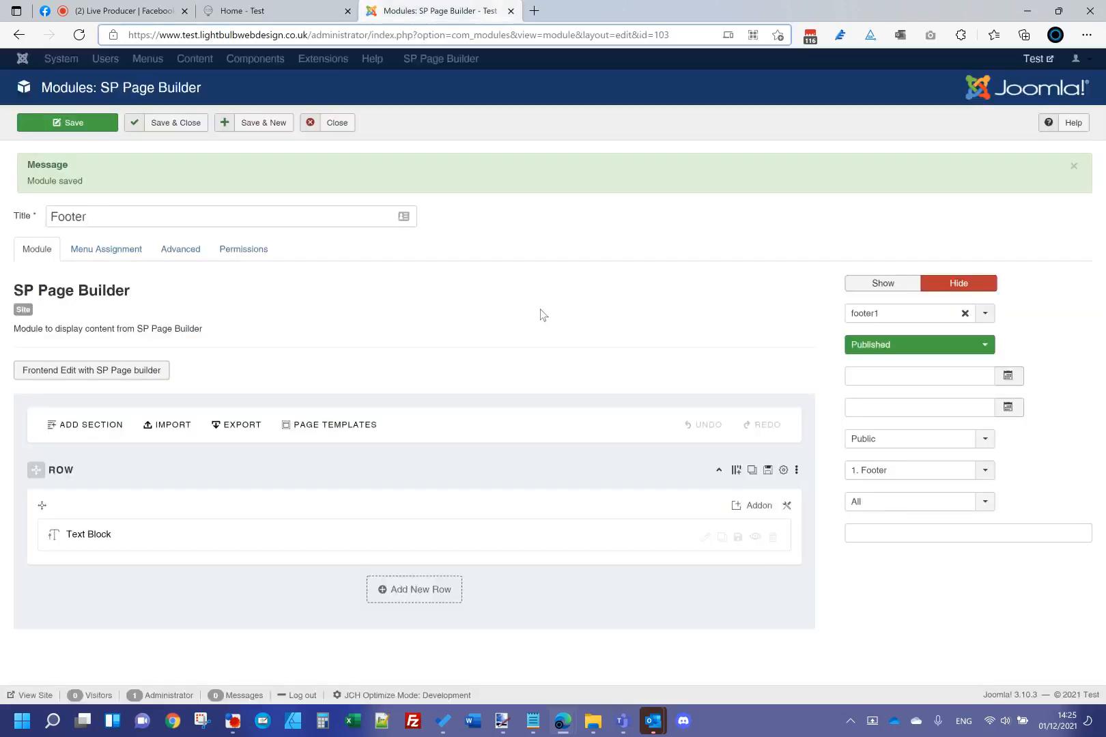
left_click(707, 538)
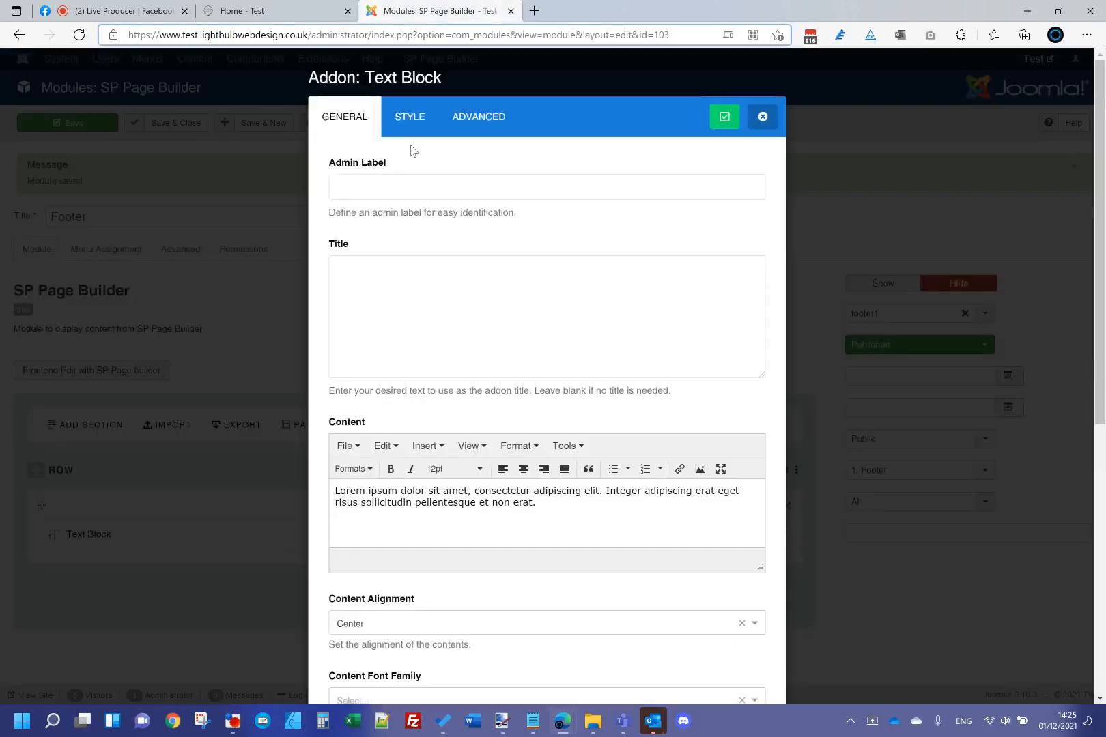
left_click(763, 117)
left_click(796, 471)
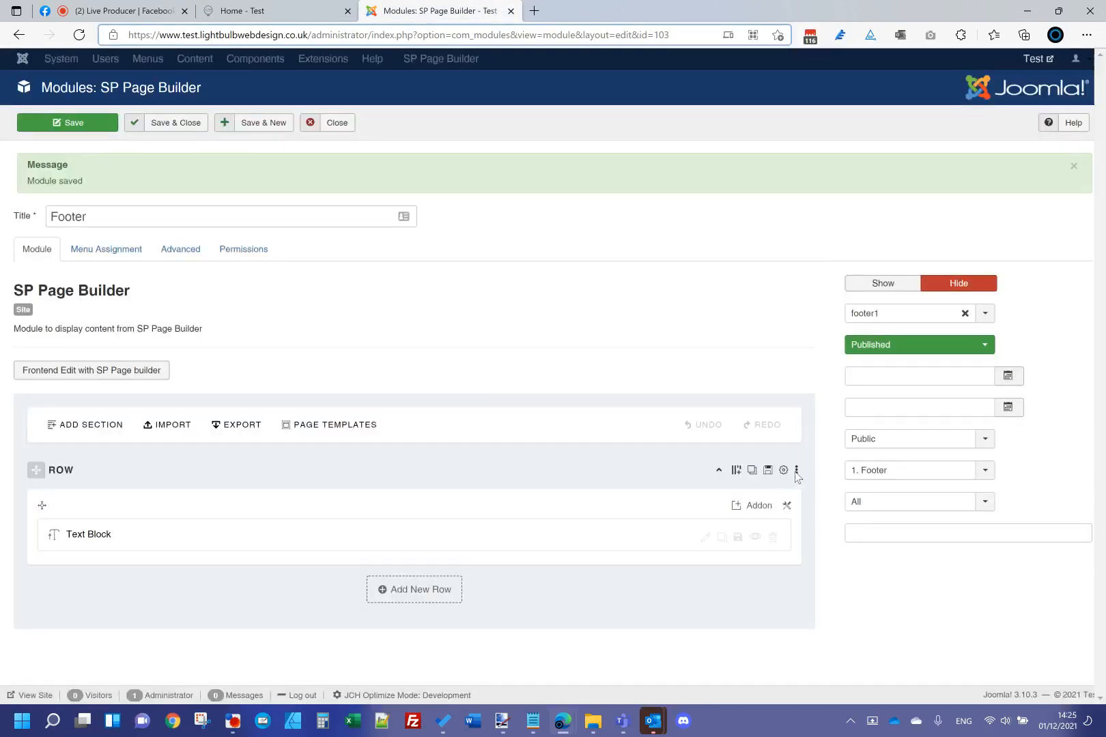
Step: Clear the padding values in the Footer module's row style options and save the module
left_click(783, 471)
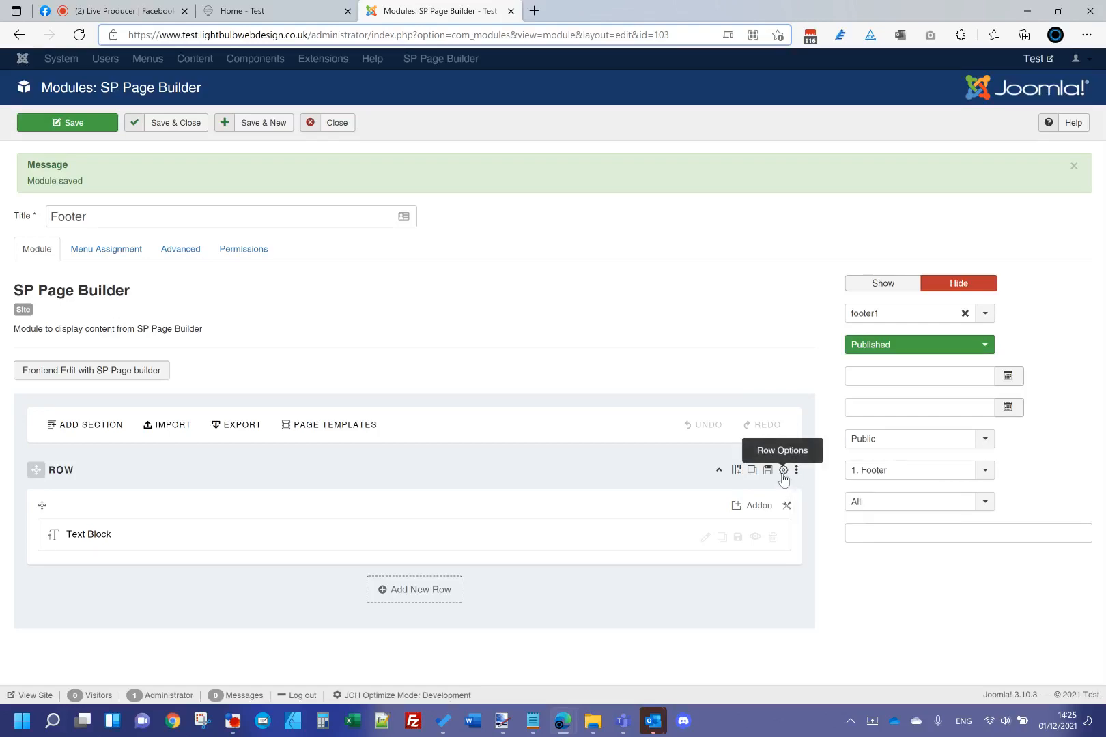
left_click(409, 116)
scroll(412, 512, "down", 4)
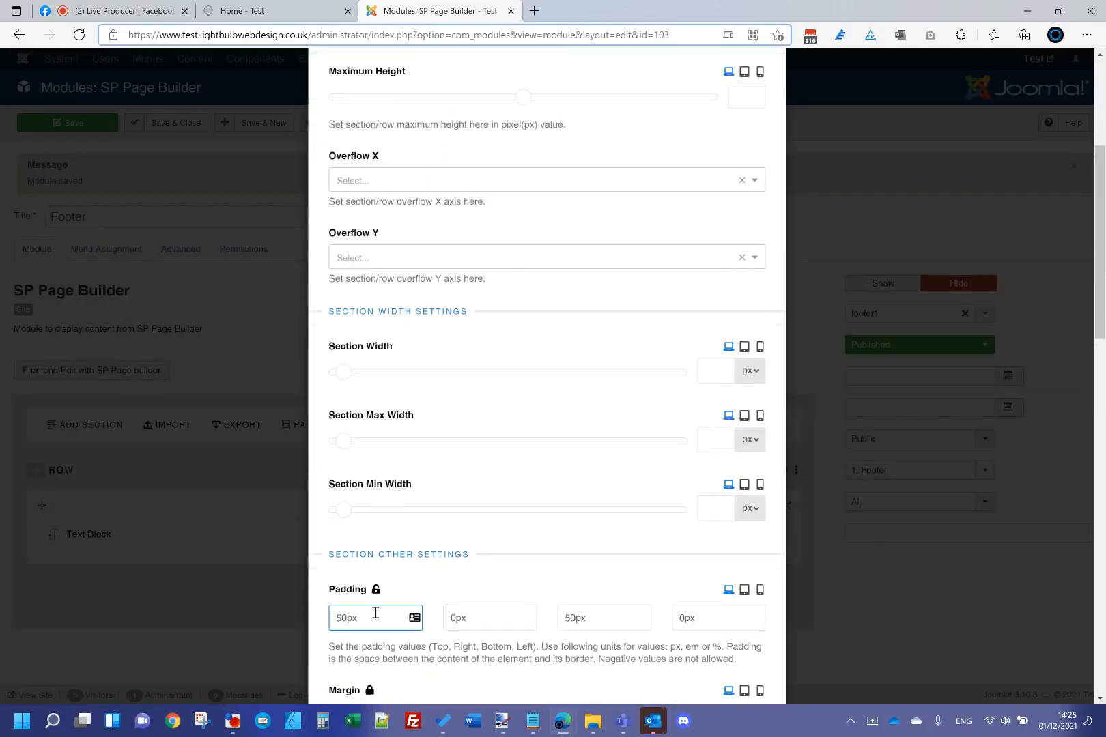
left_click_drag(383, 612, 28, 642)
key("BackSpace")
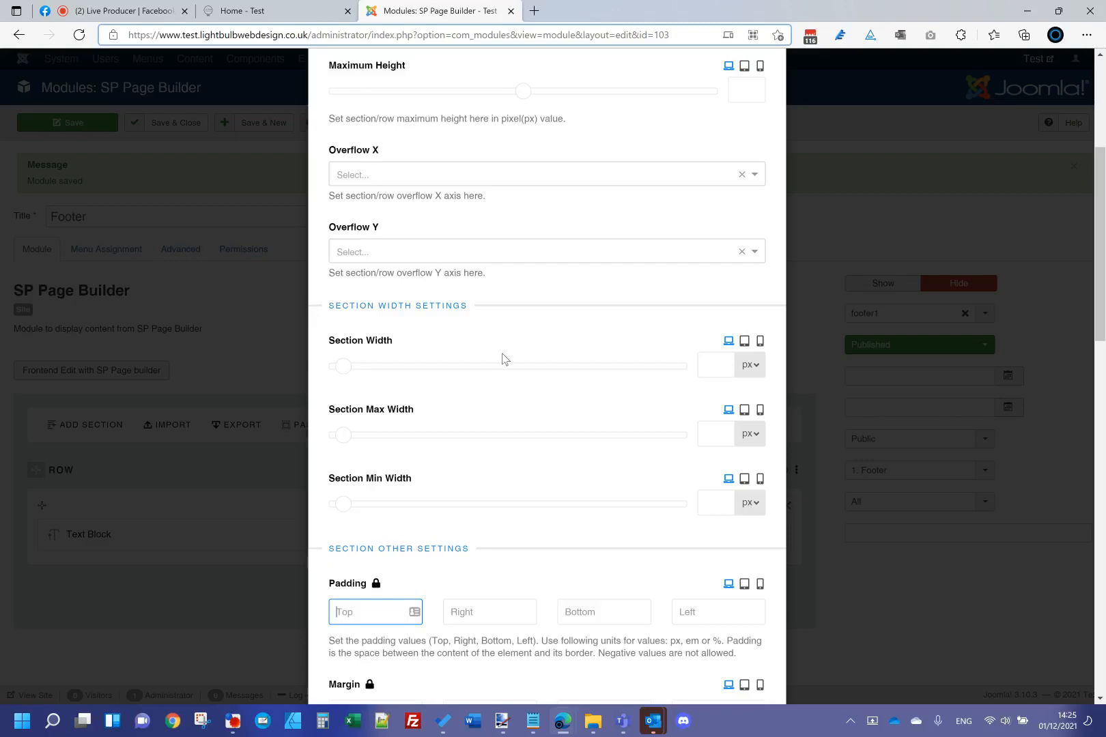
scroll(711, 128, "up", 8)
left_click(724, 117)
left_click(86, 123)
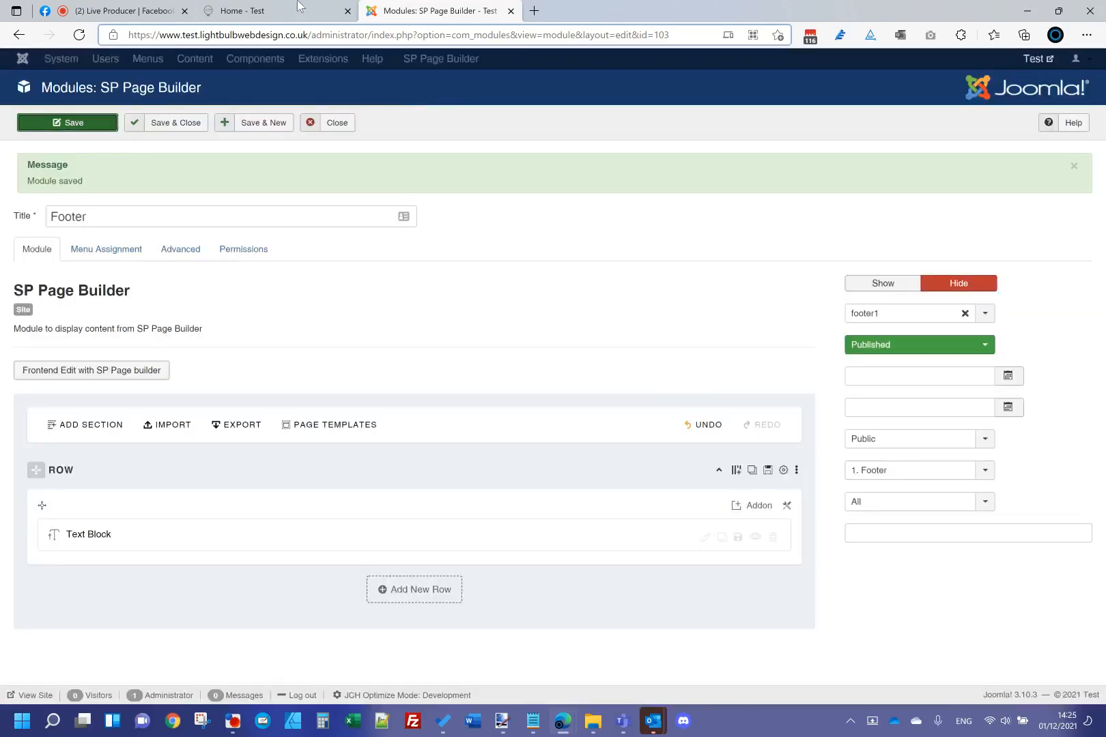
Step: Reload the test site's home page to check the footer's spacing, then return to the Footer module
left_click(300, 11)
left_click(301, 34)
key("Return")
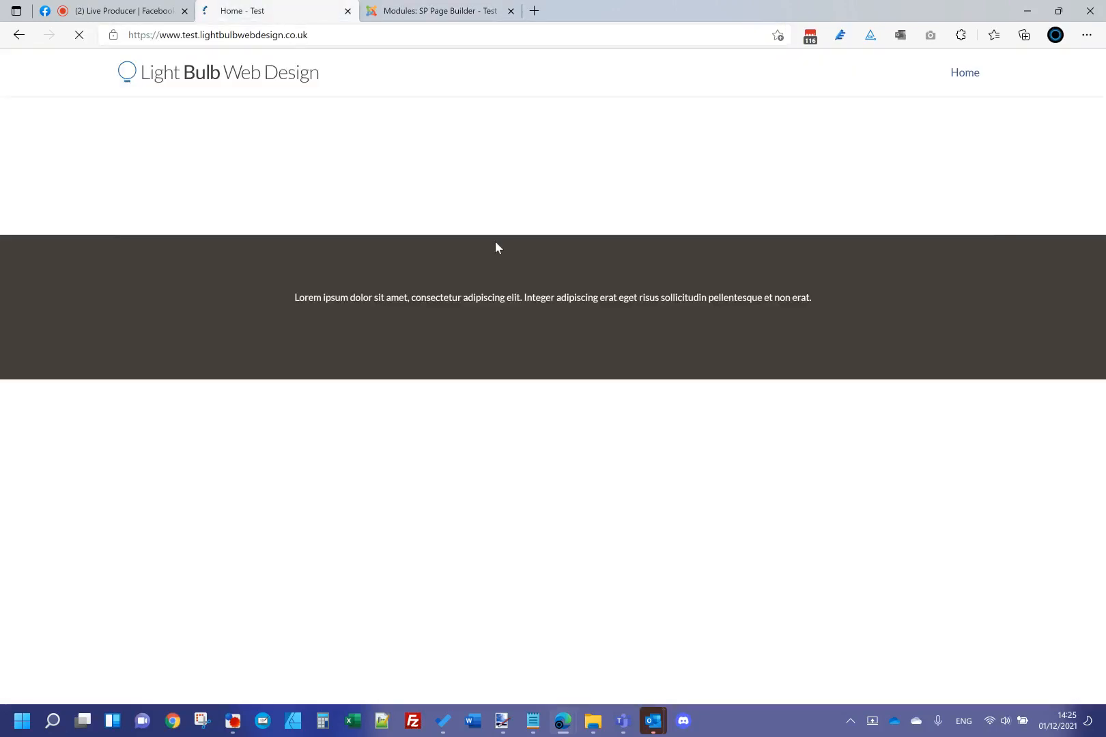
left_click(444, 12)
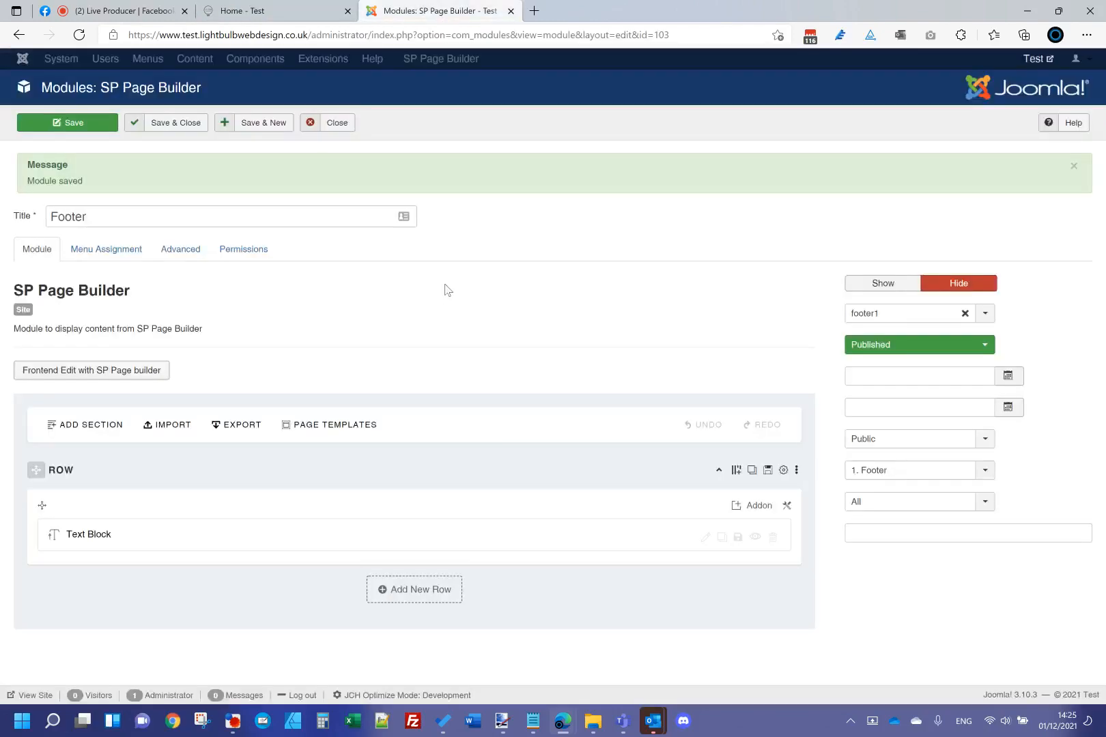
Step: Add an Image addon beneath the Text Block in the Footer module's row
left_click(745, 513)
scroll(691, 548, "down", 3)
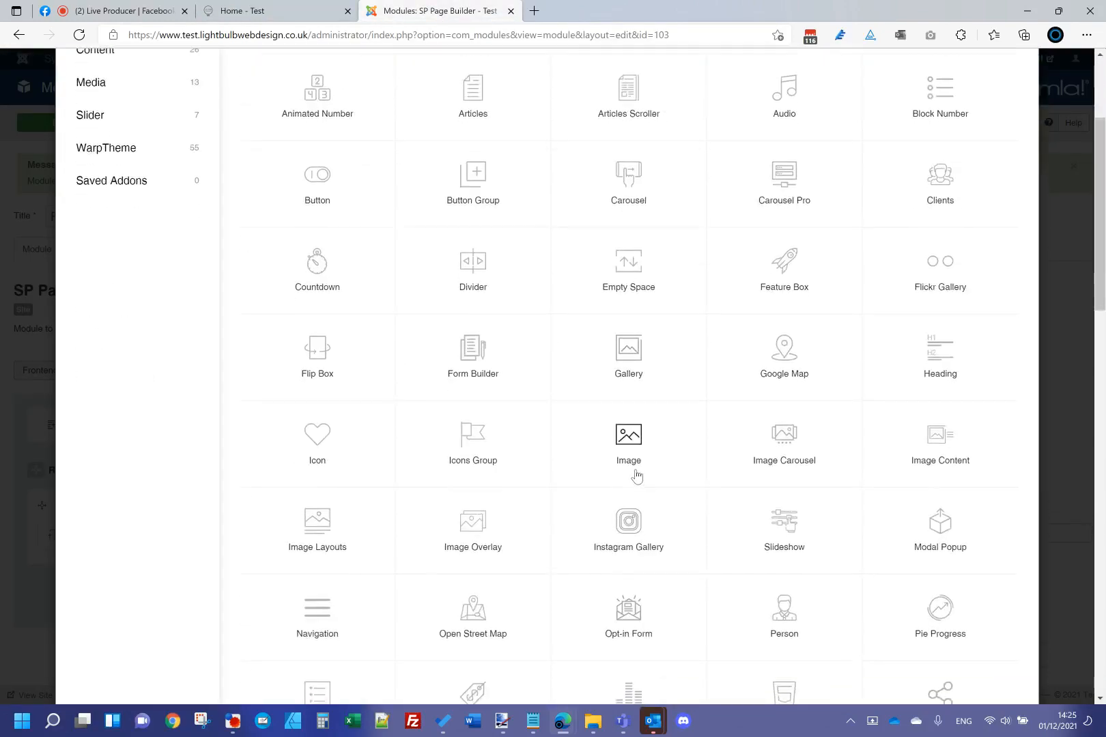
left_click(636, 475)
Step: Upload white.png from the Light Bulb folder's Logo (Big Beans) > Final > Lightbulb logo > Lightbulb png and select it as the addon's image
left_click(400, 317)
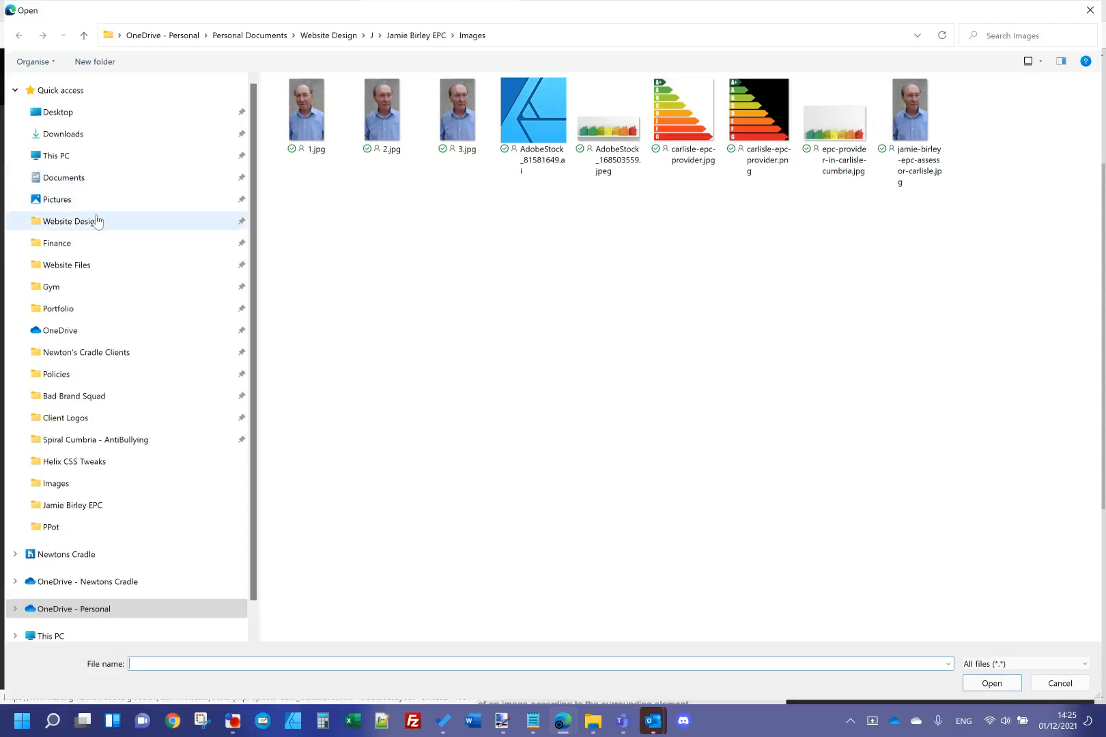
left_click(65, 309)
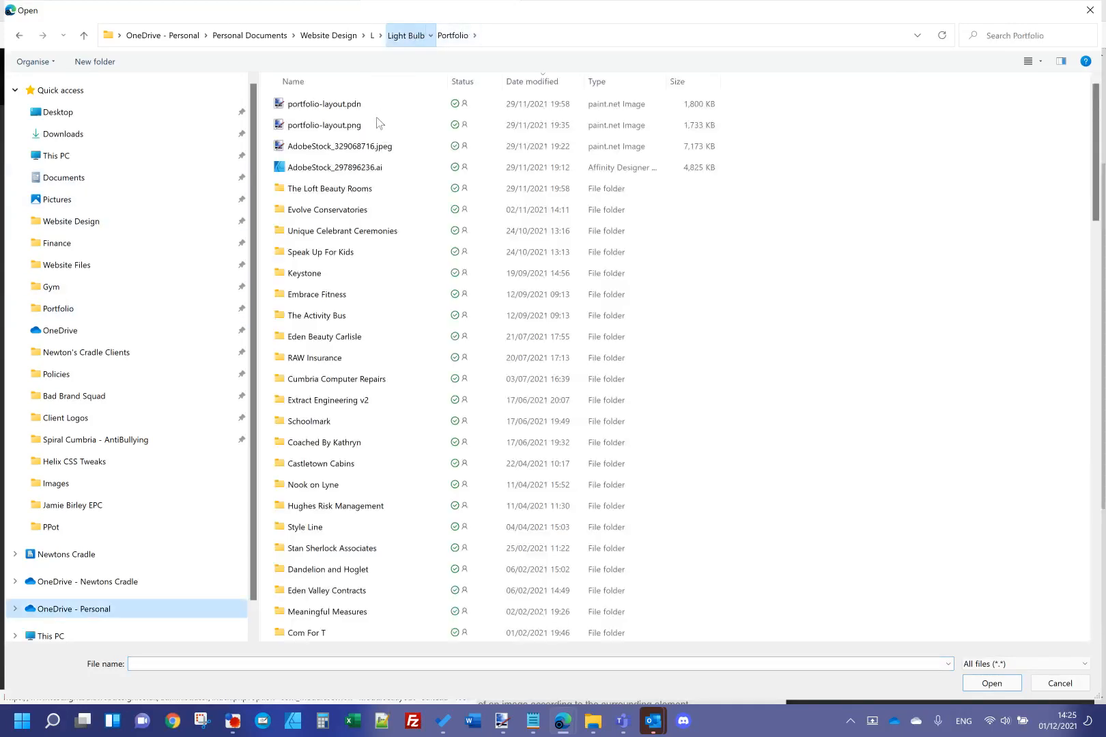
key("alt+Up")
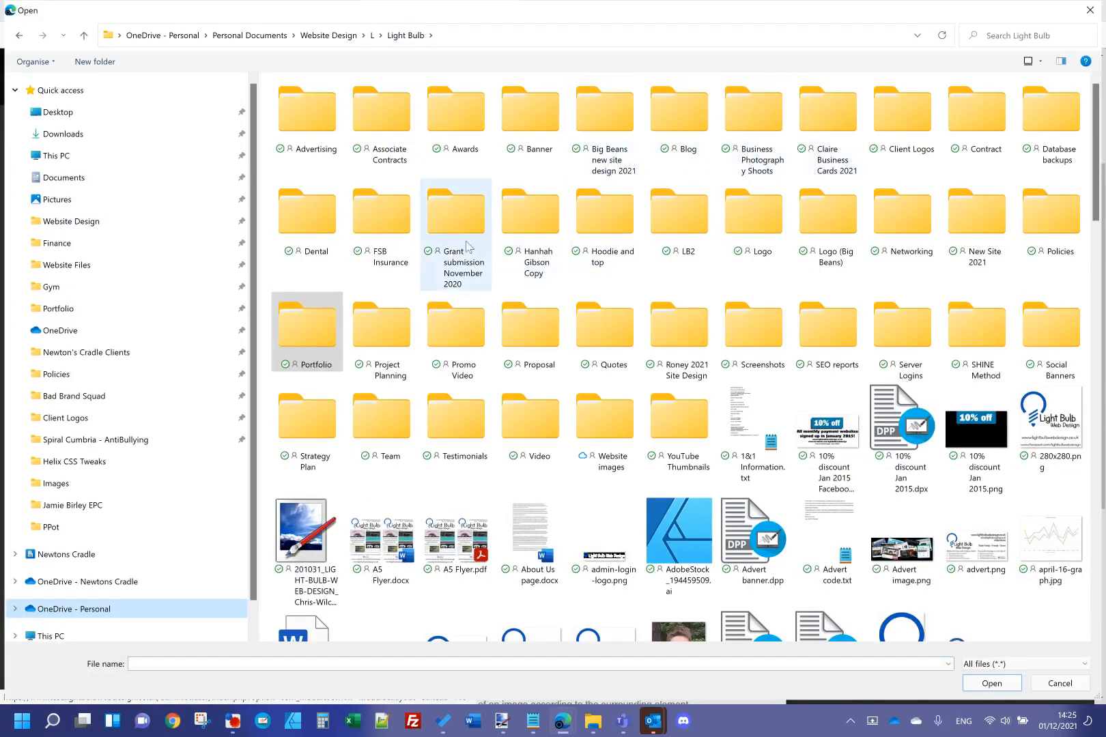
double_click(770, 231)
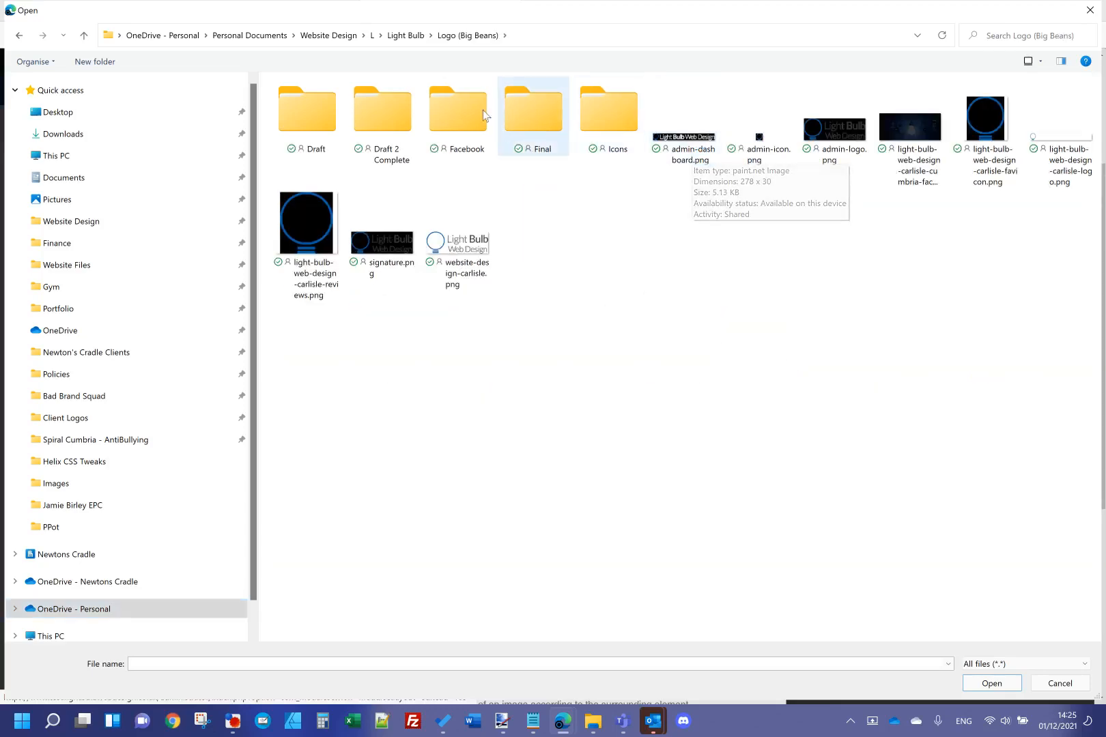
double_click(546, 121)
double_click(334, 140)
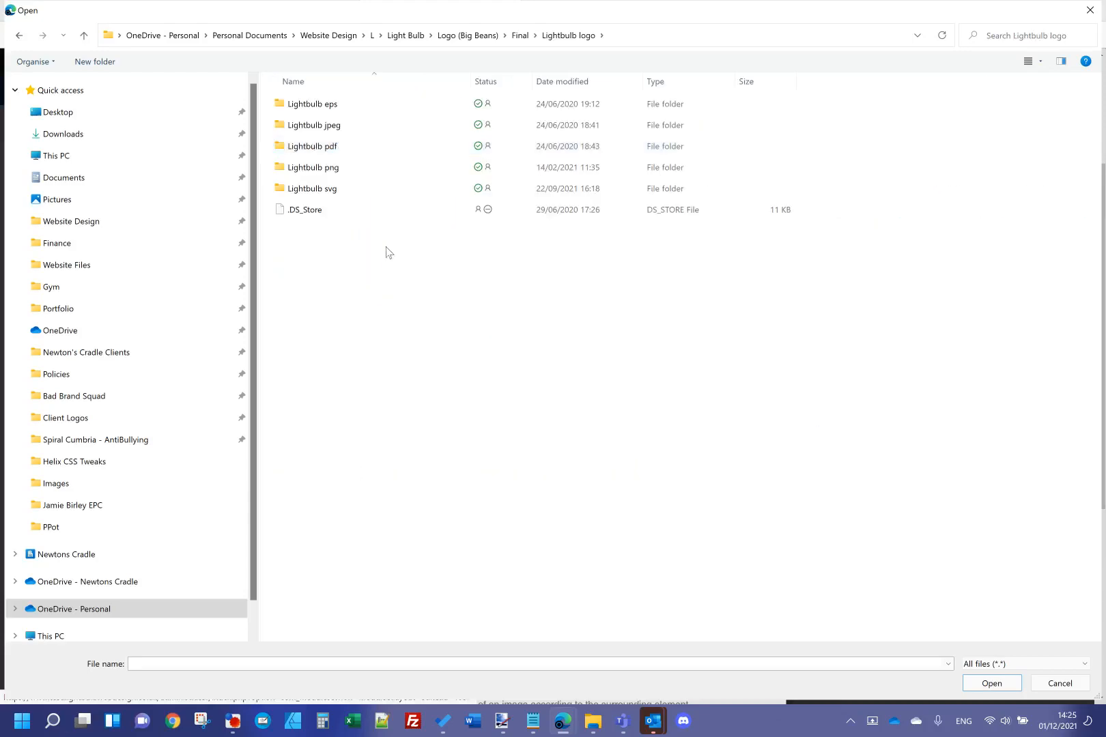
double_click(352, 168)
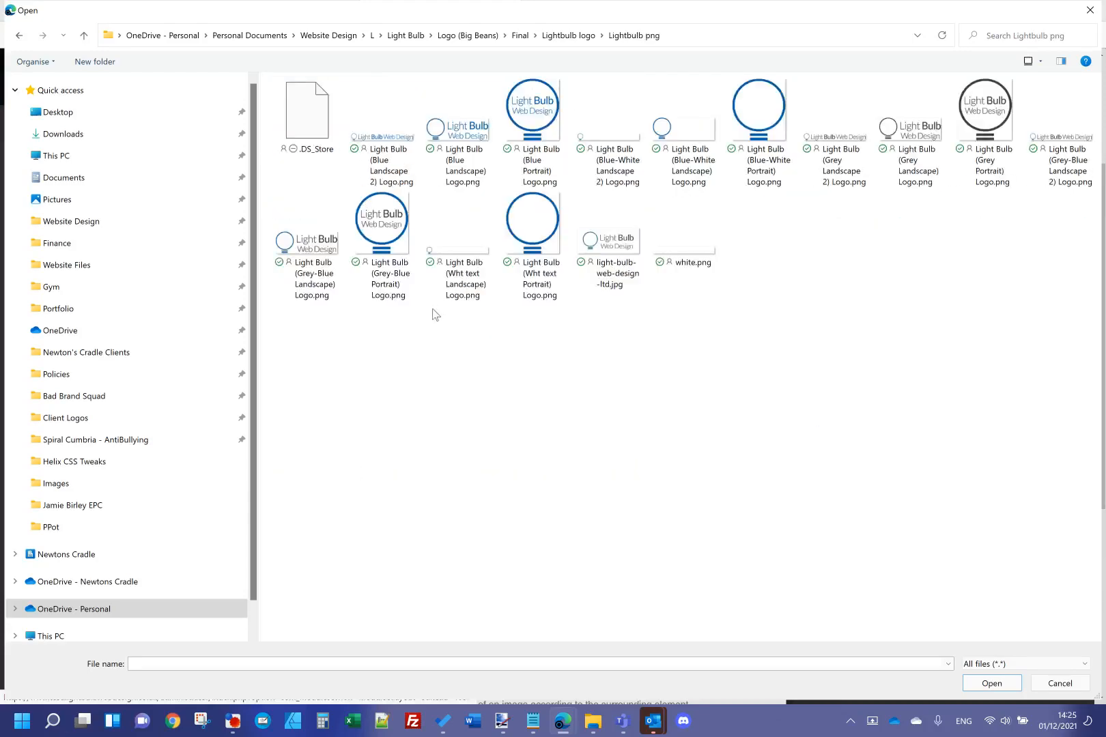
double_click(682, 236)
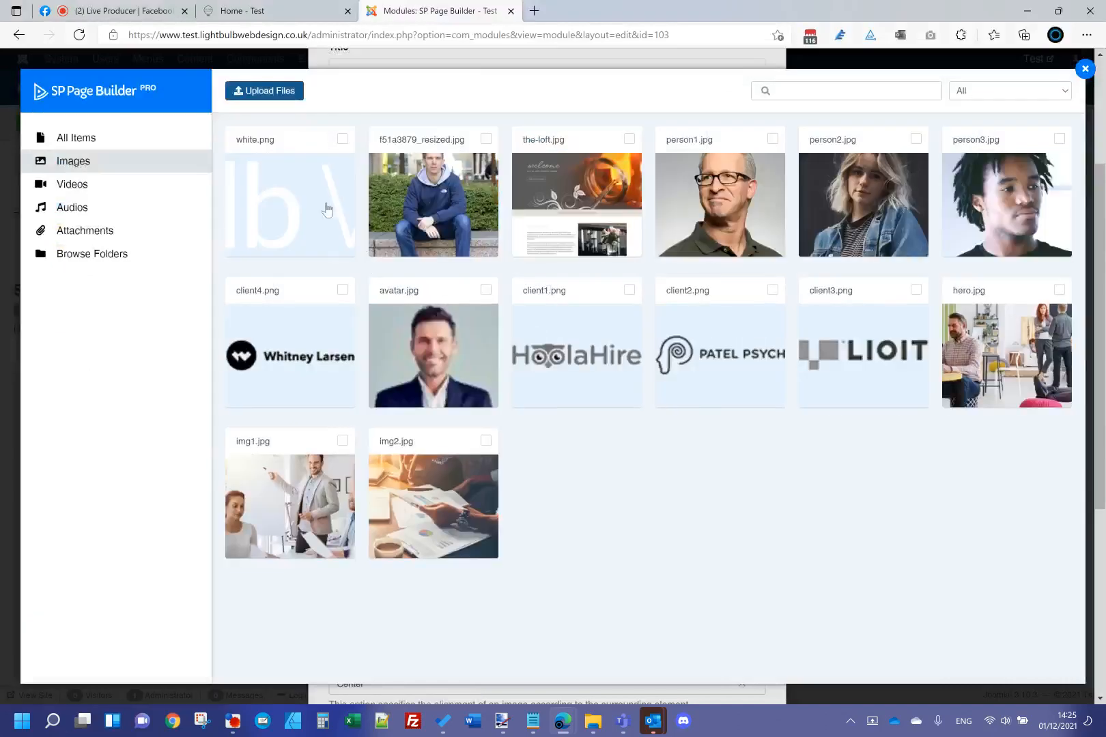
left_click(328, 209)
left_click(253, 91)
Step: Apply the Image addon settings and save the Footer module
left_click(418, 499)
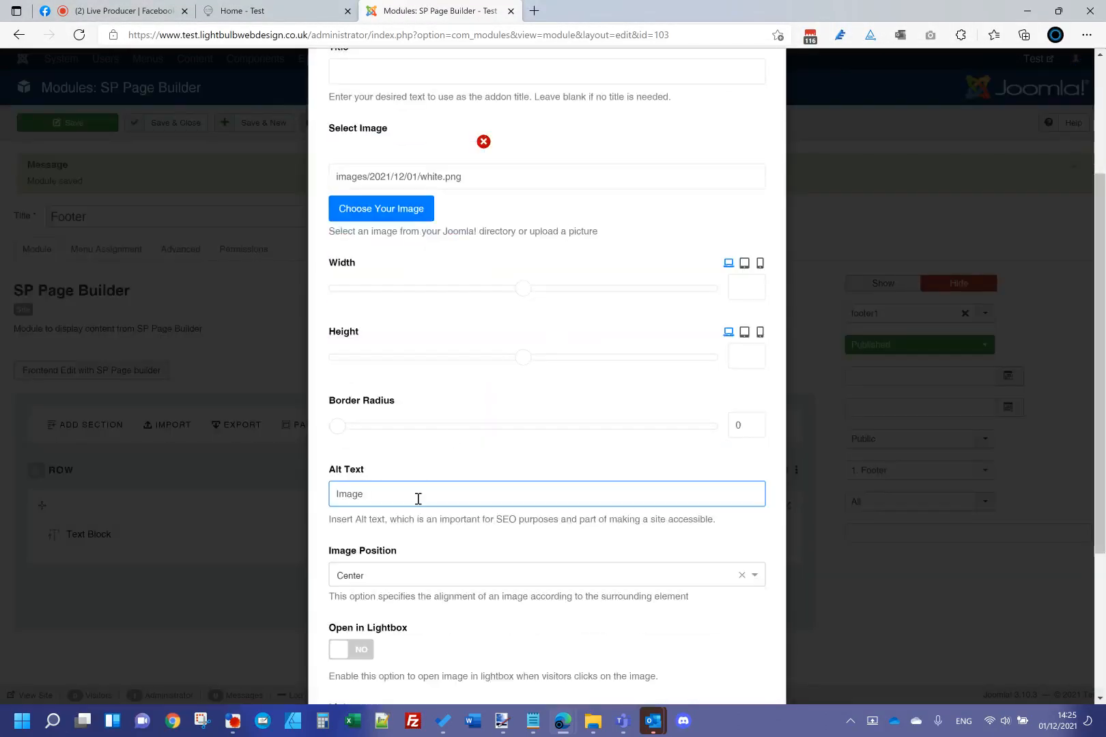
scroll(717, 228, "up", 5)
left_click(721, 114)
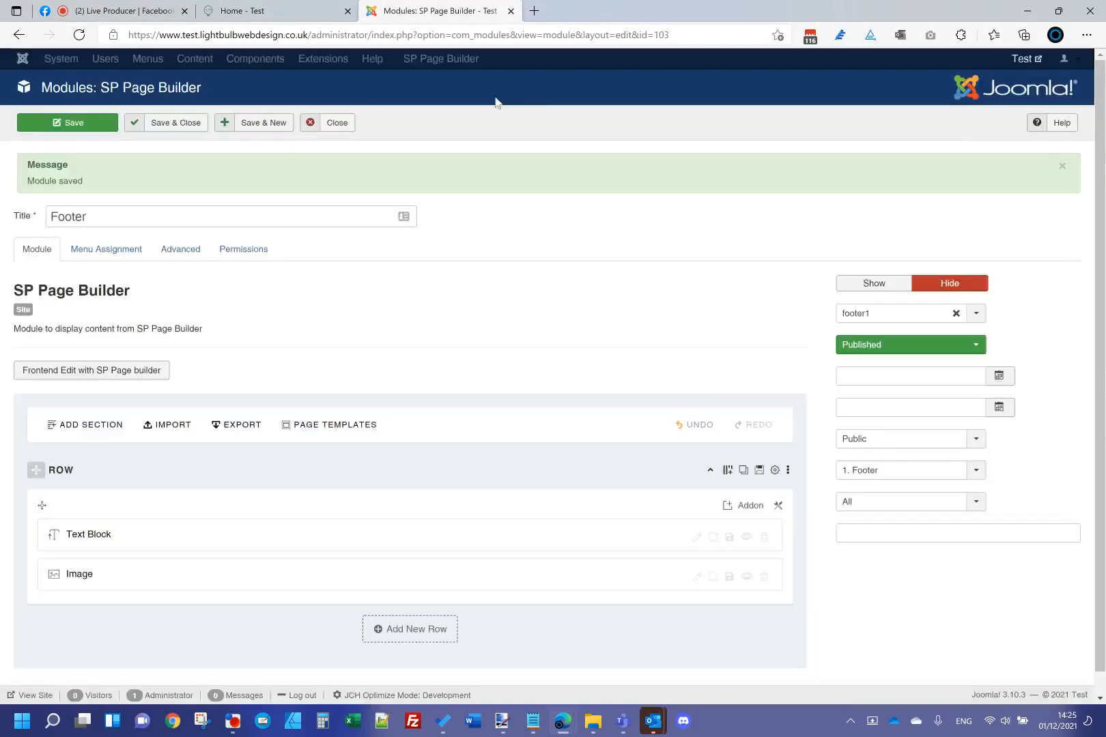
left_click(67, 123)
Step: Reload the test site's home page to check the logo in the footer, then return to the Footer module
left_click(243, 10)
left_click(263, 35)
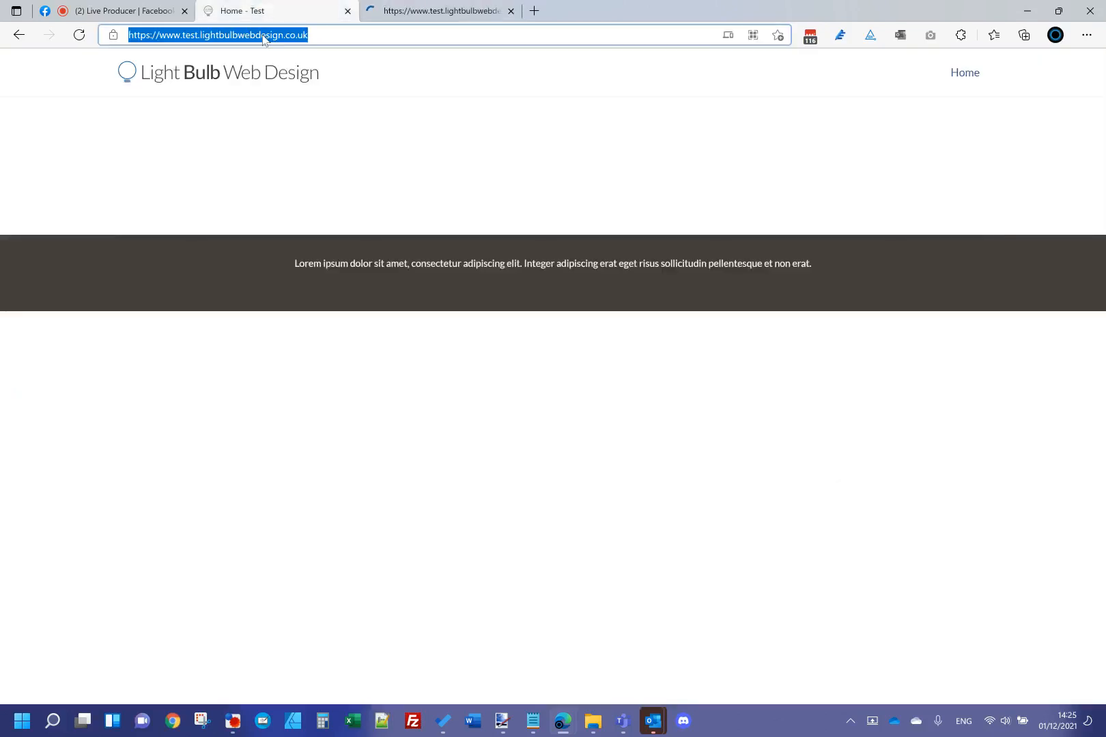
key("Return")
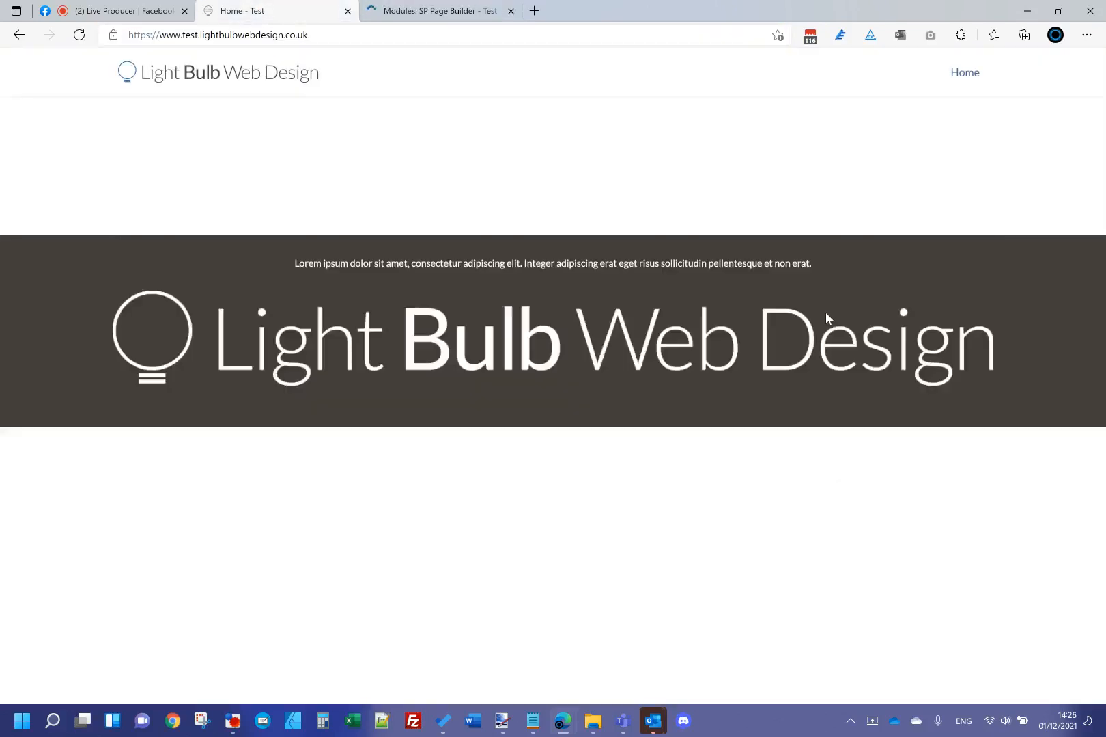
left_click(469, 5)
Step: Set the Image addon's margins to 0 for top and bottom and auto for right and left
left_click(697, 581)
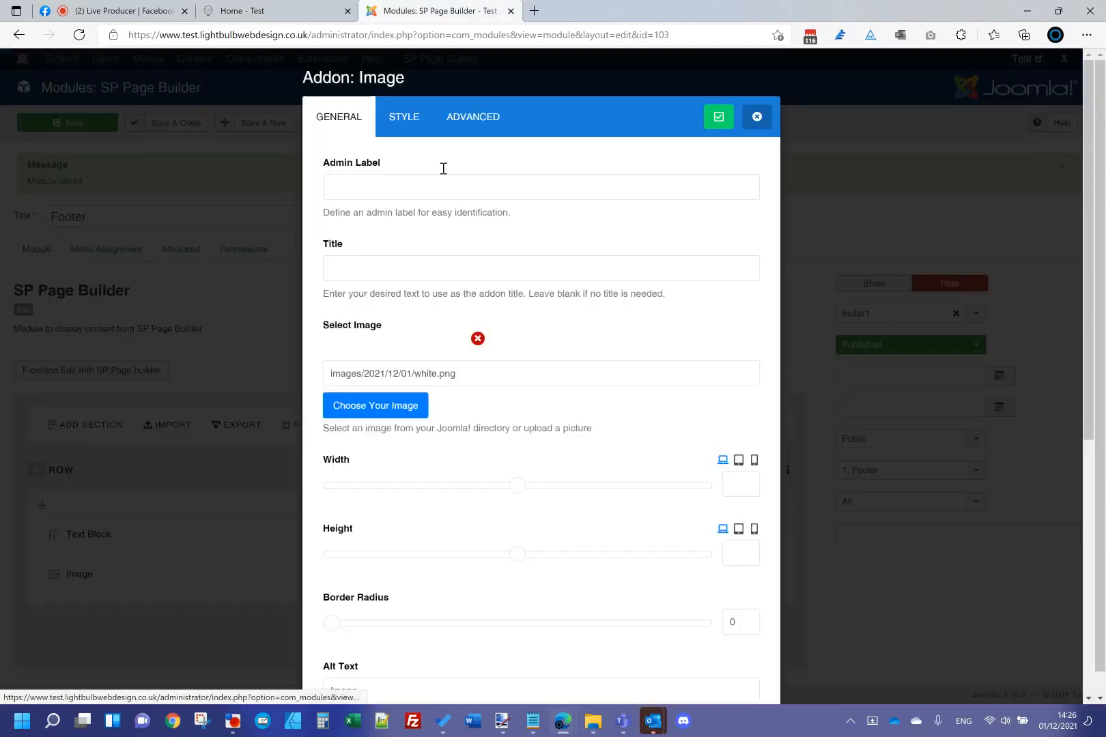
left_click(408, 119)
scroll(439, 488, "down", 3)
left_click_drag(486, 422, 176, 417)
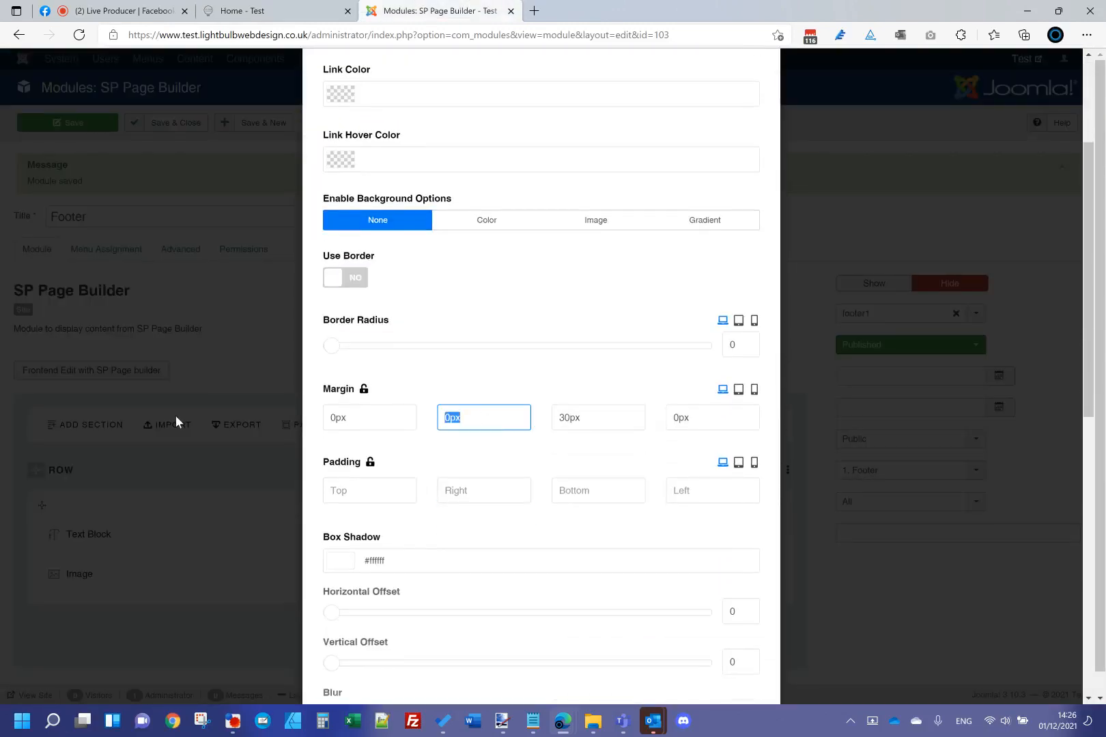
type("auto")
key("Tab")
type("aut")
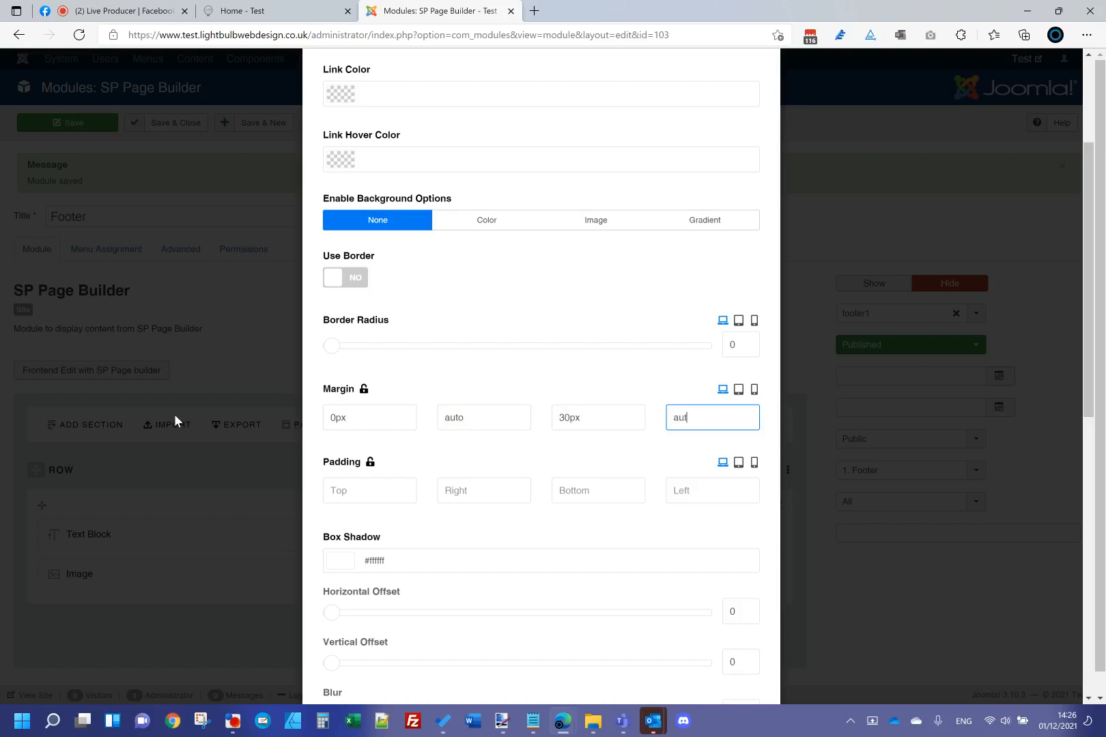
type("o")
key("shift+Tab")
type("0")
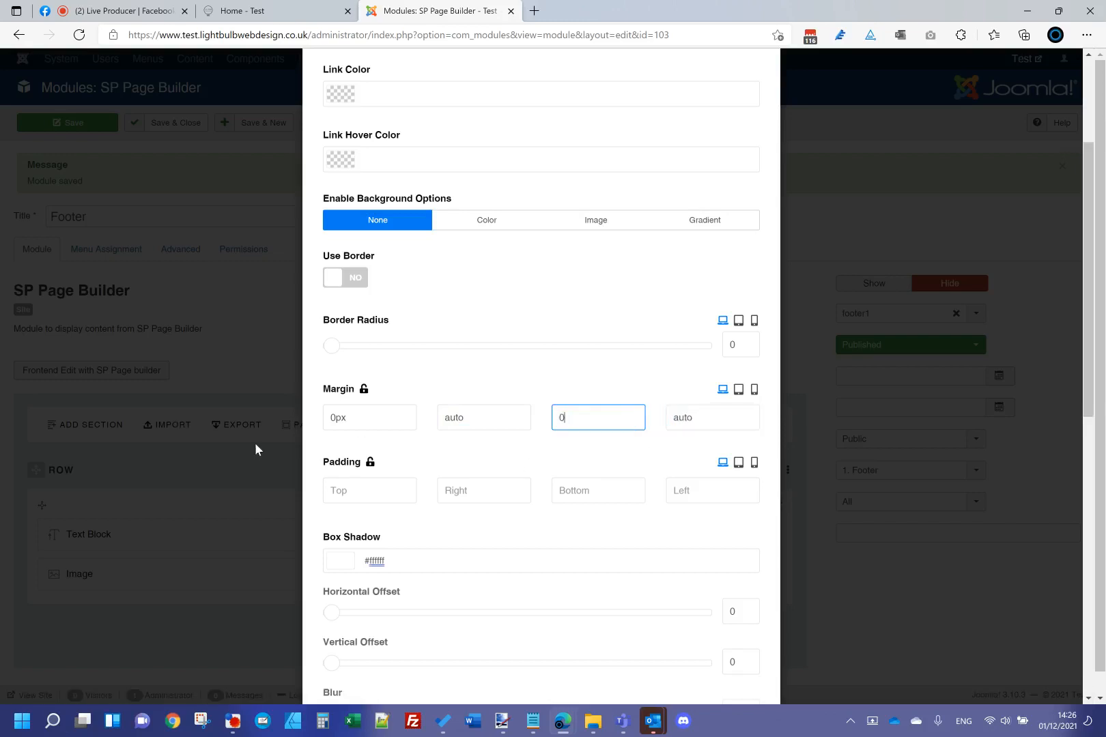
left_click(364, 420)
key("BackSpace")
scroll(511, 144, "up", 3)
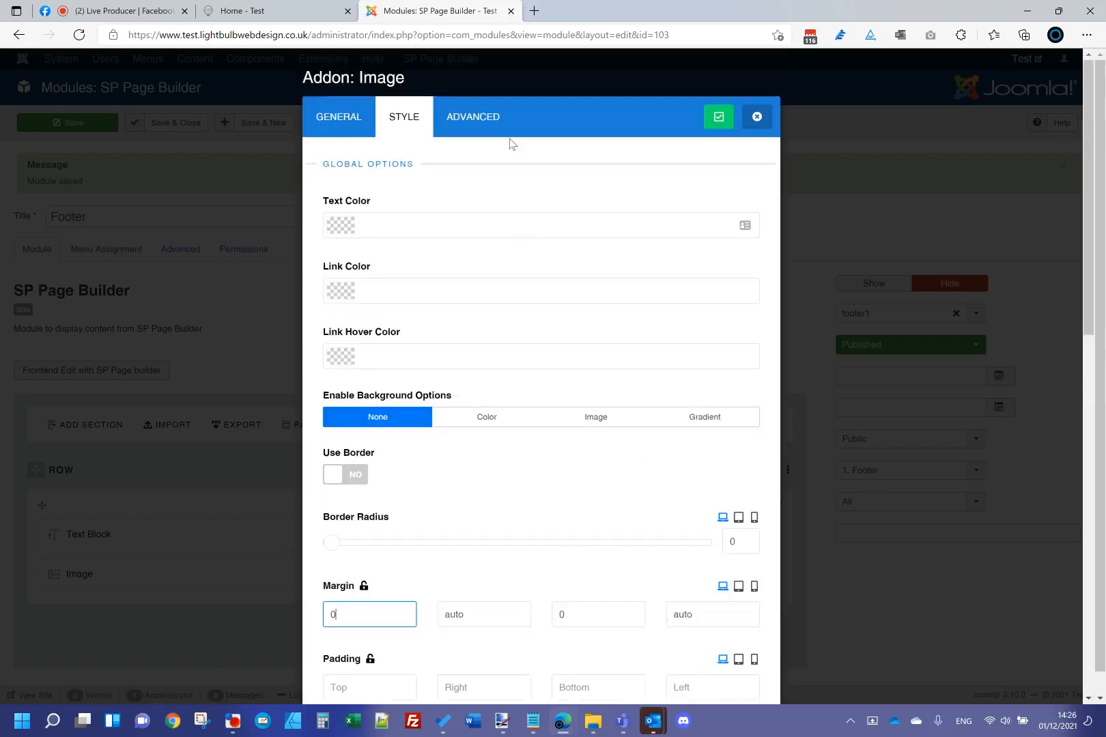
Step: Enable a custom addon width for the Image addon, reduce its width, apply the settings and save the Footer module
left_click(484, 123)
left_click(369, 265)
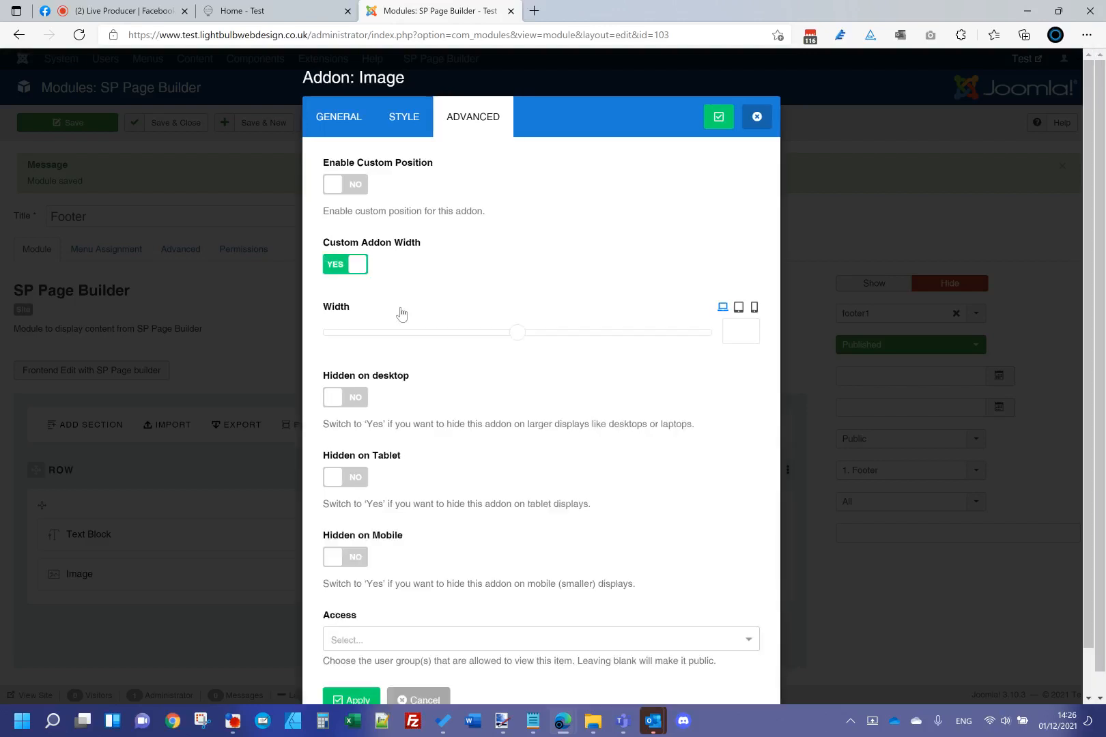
left_click(745, 333)
left_click(713, 117)
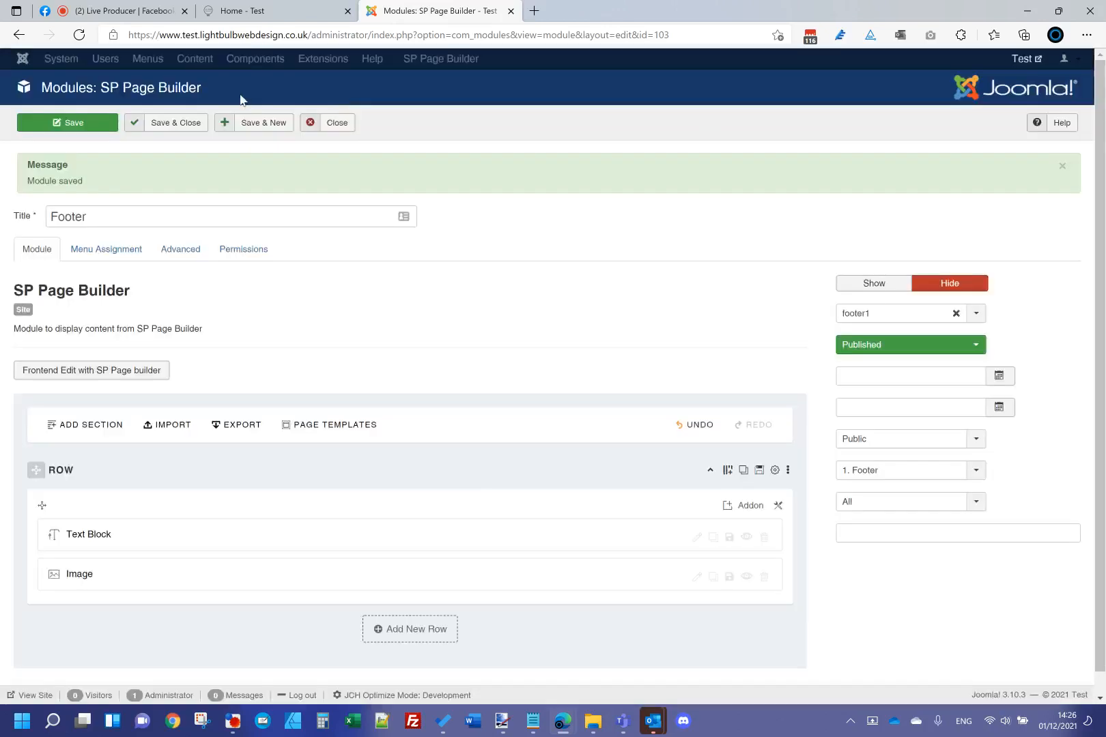
left_click(99, 123)
Step: Reload the test site's home page to check the size and centring of the footer logo
left_click(260, 10)
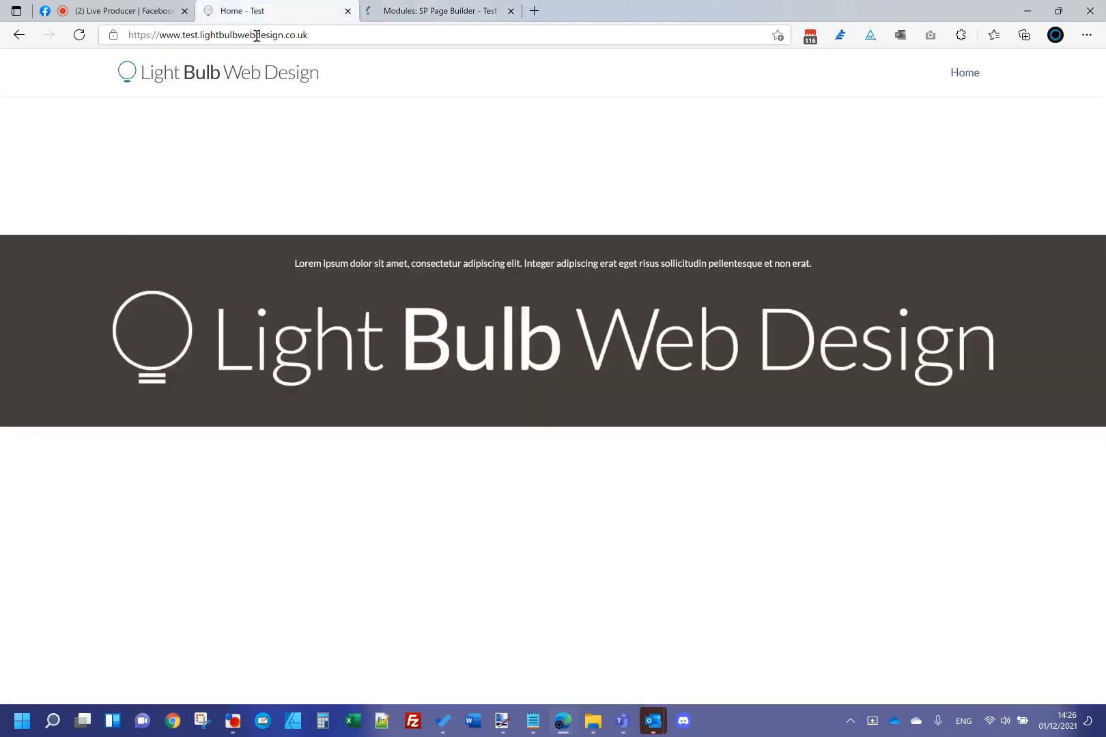
left_click(257, 36)
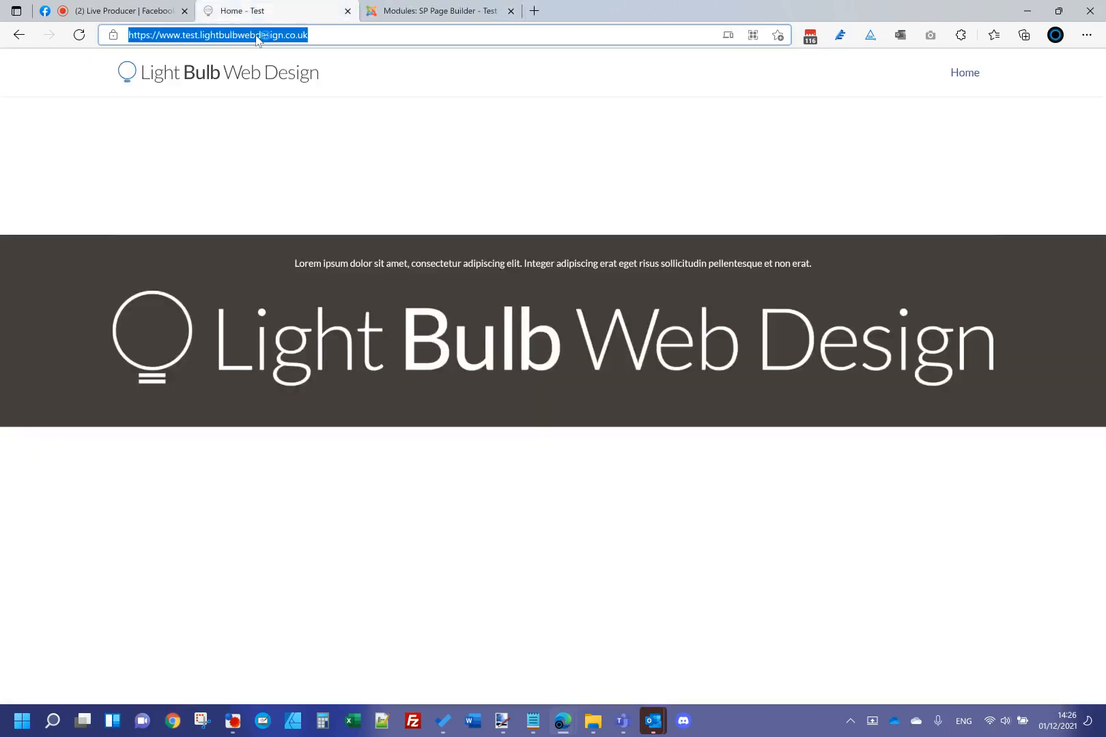
key("Return")
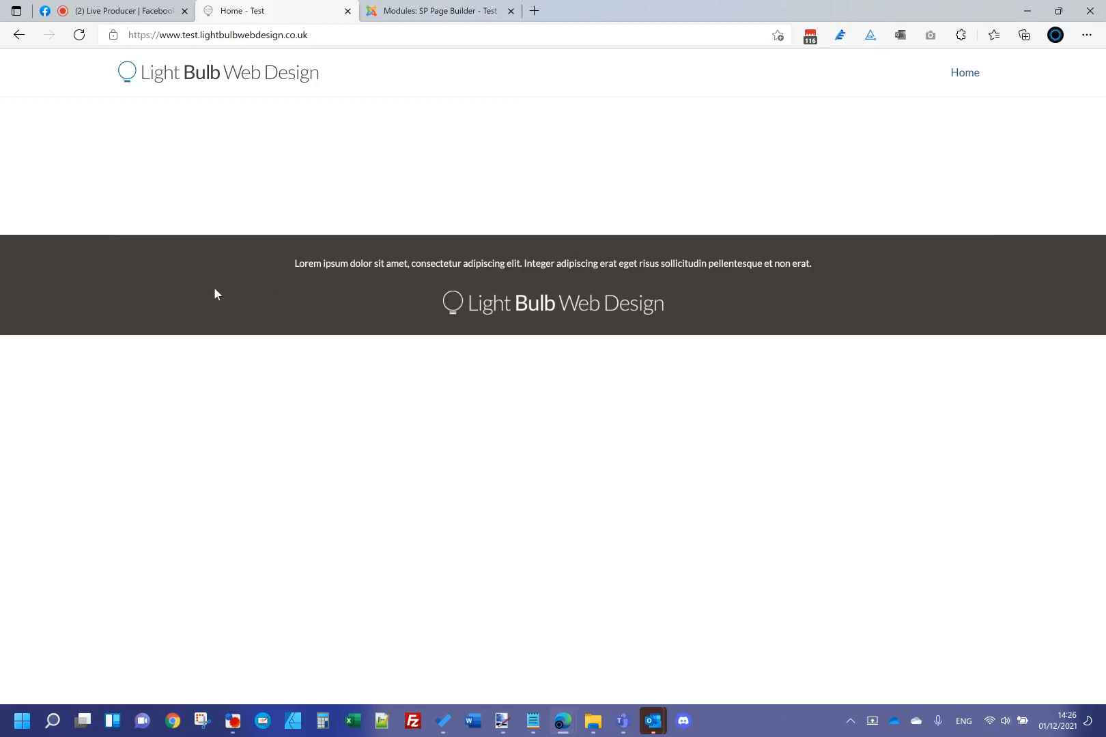
Step: Save and close the Footer module and return to the test site's home page
left_click(410, 10)
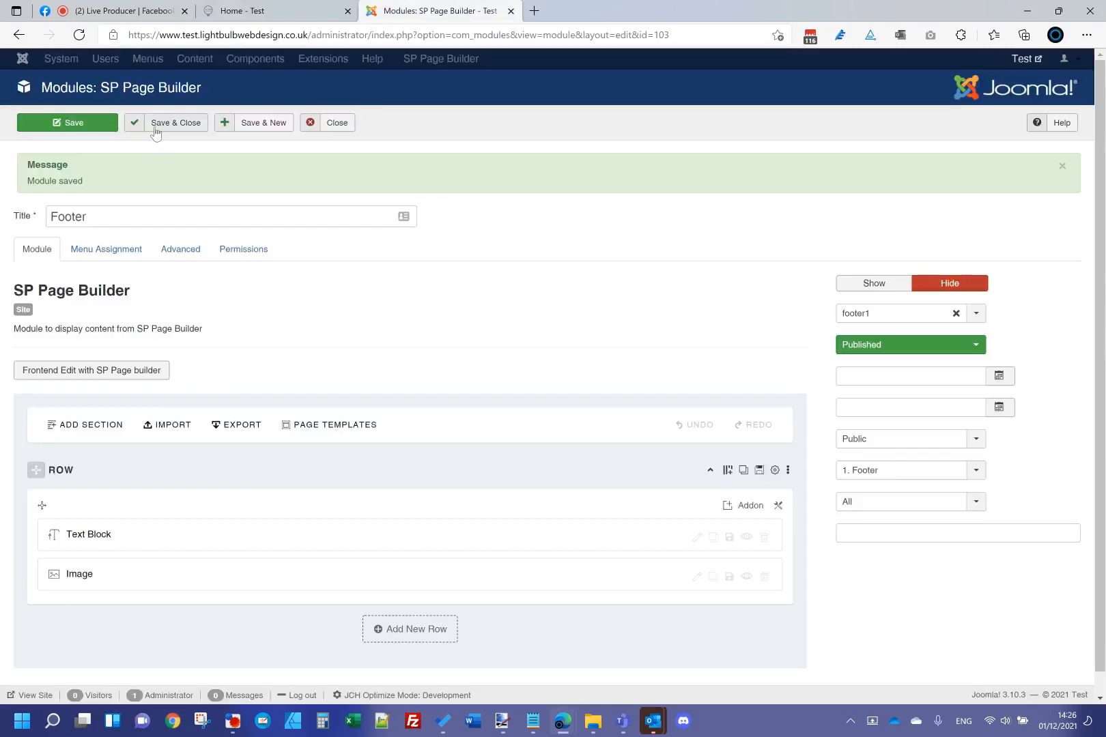
left_click(284, 11)
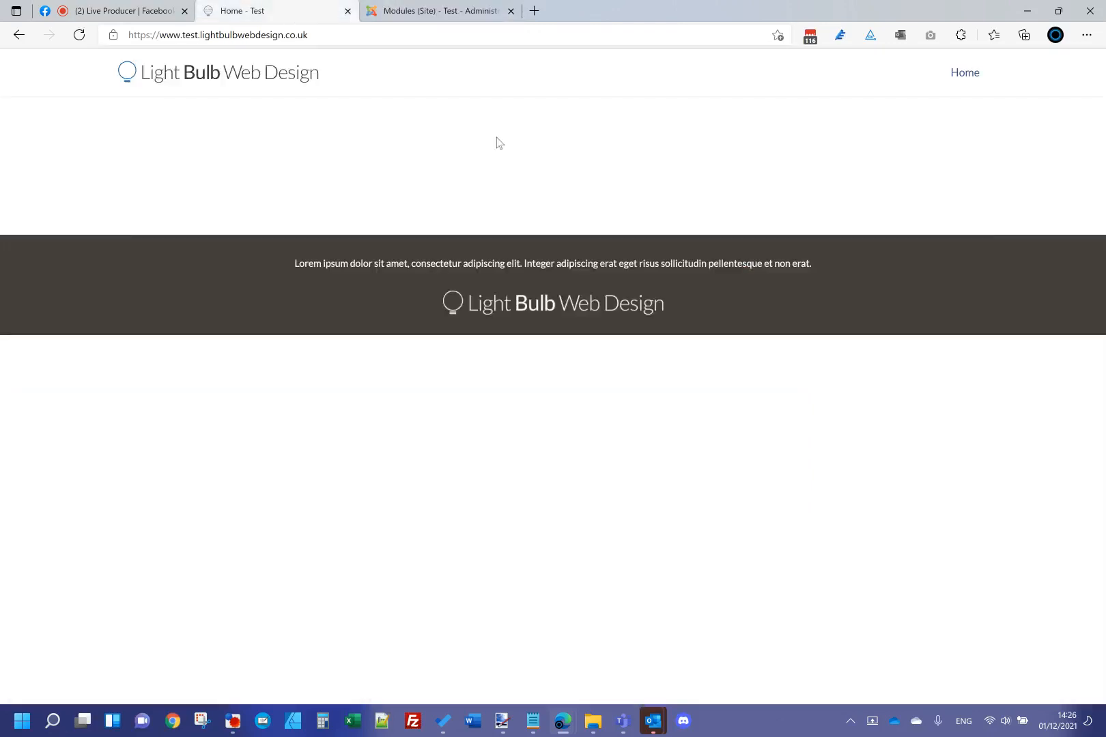
left_click(460, 7)
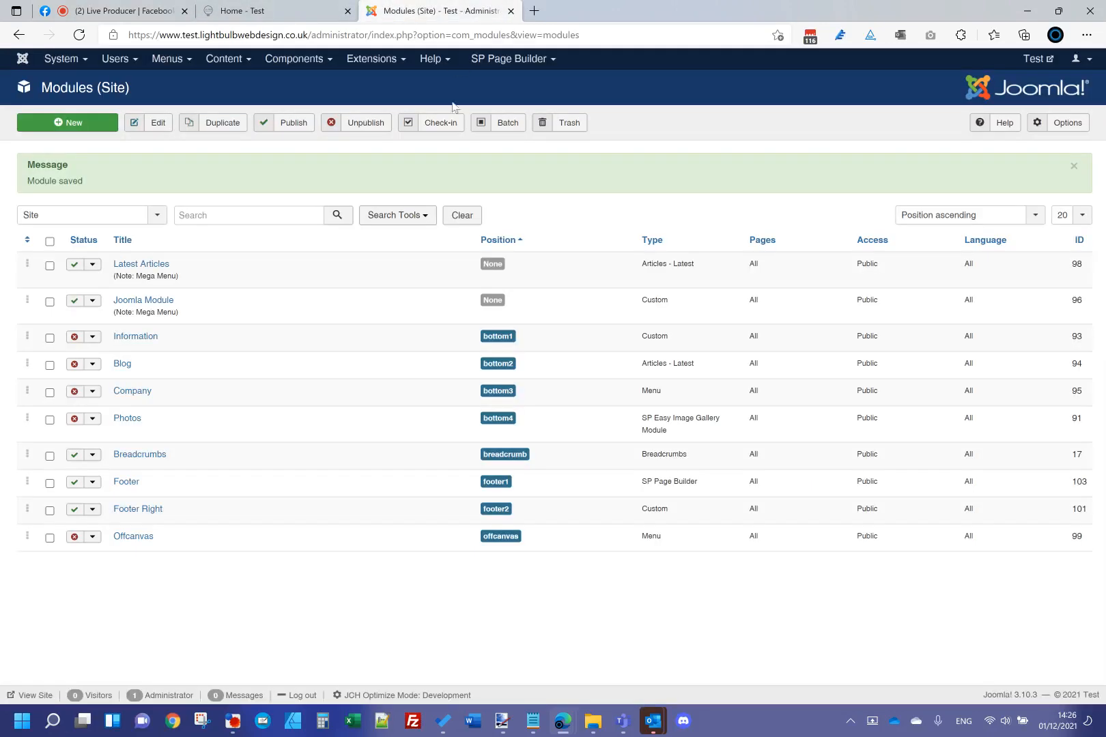
left_click(331, 19)
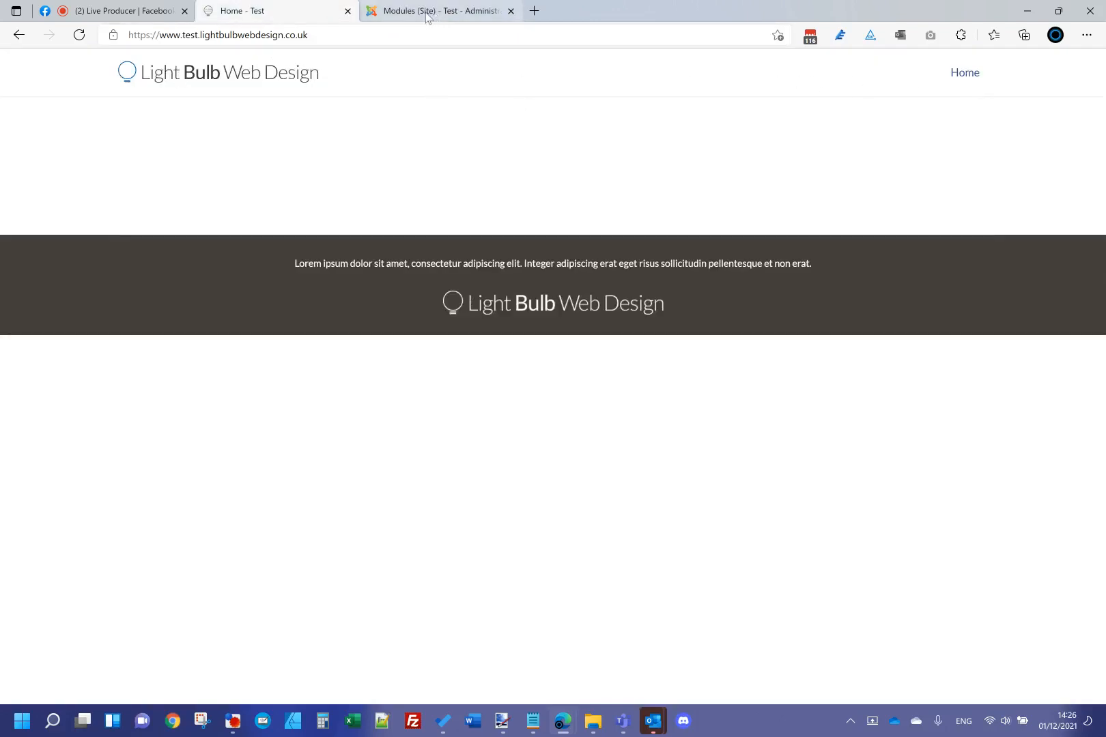
Step: Switch to the Facebook Live Producer dashboard and end the live video
left_click(113, 10)
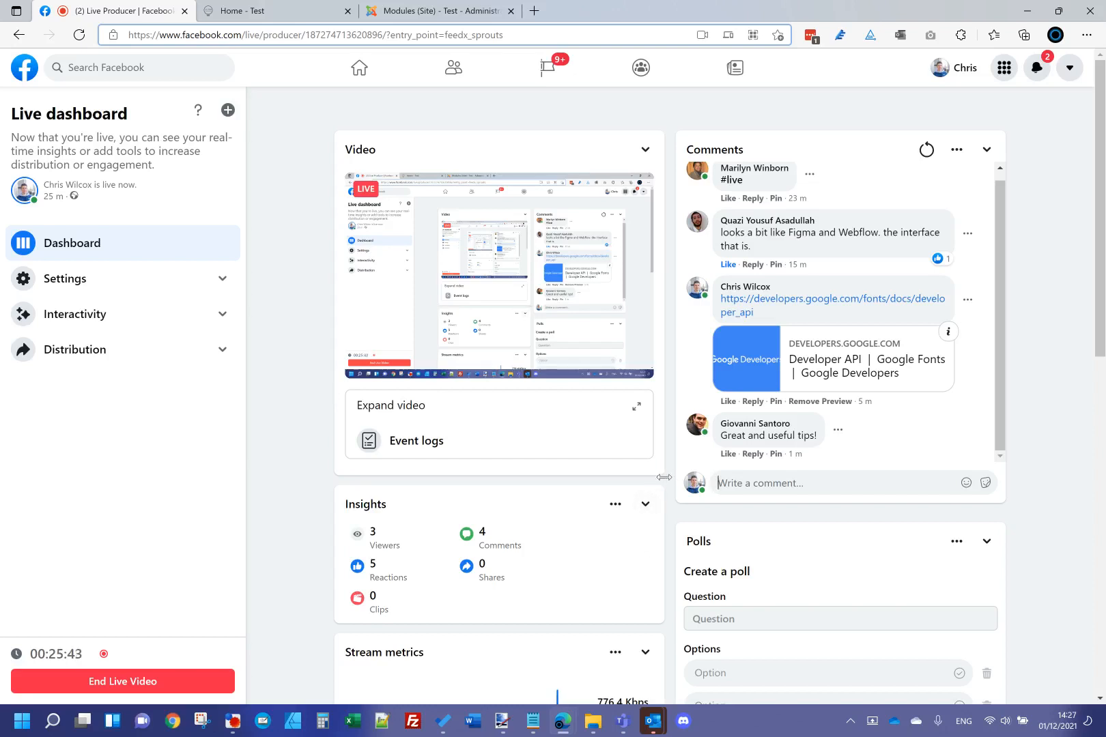
left_click(141, 684)
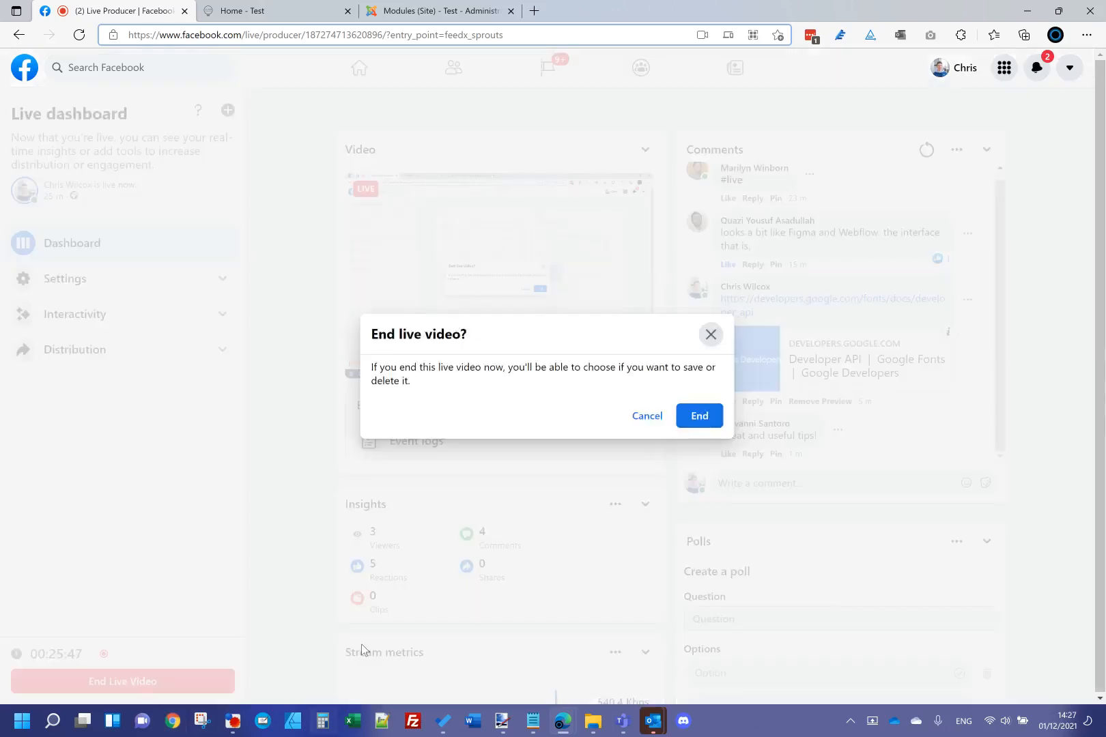